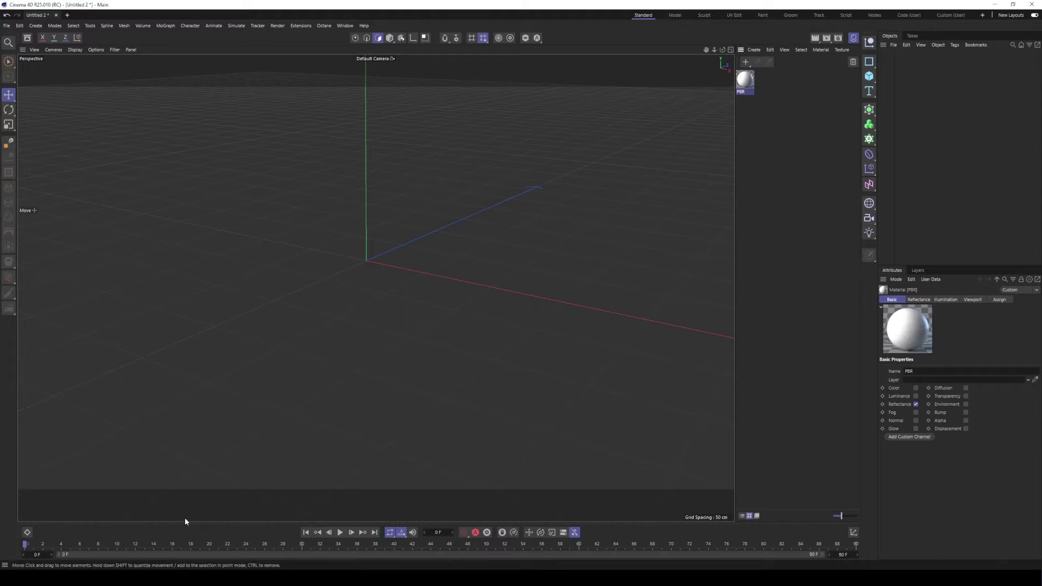
Switch to the browser and look through the C4D Center material library and Poly Haven's texture and HDRI collections
{"action": "mouse_move", "coordinate": [109, 578]}
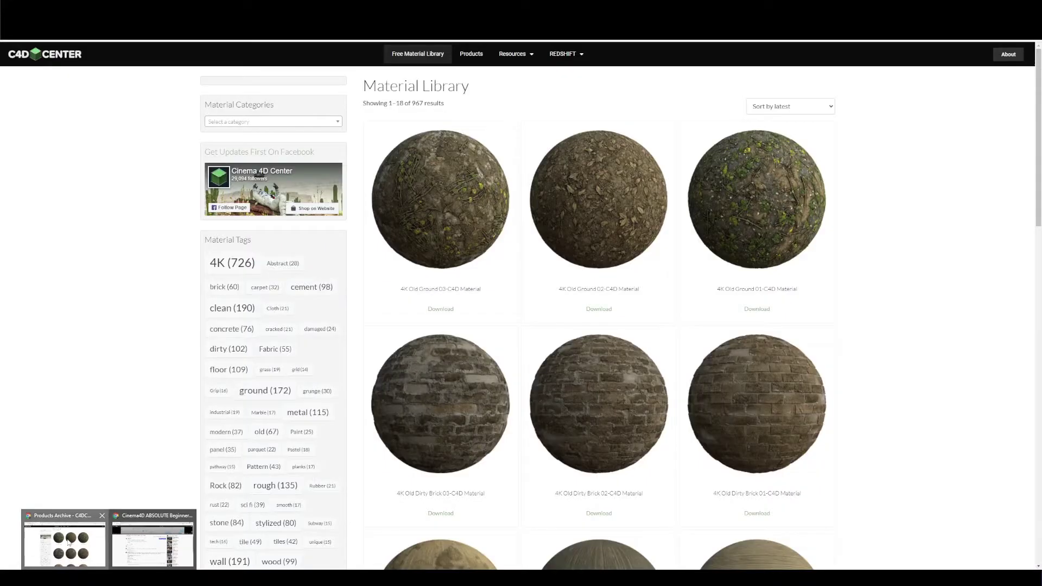
{"action": "left_click", "coordinate": [68, 541]}
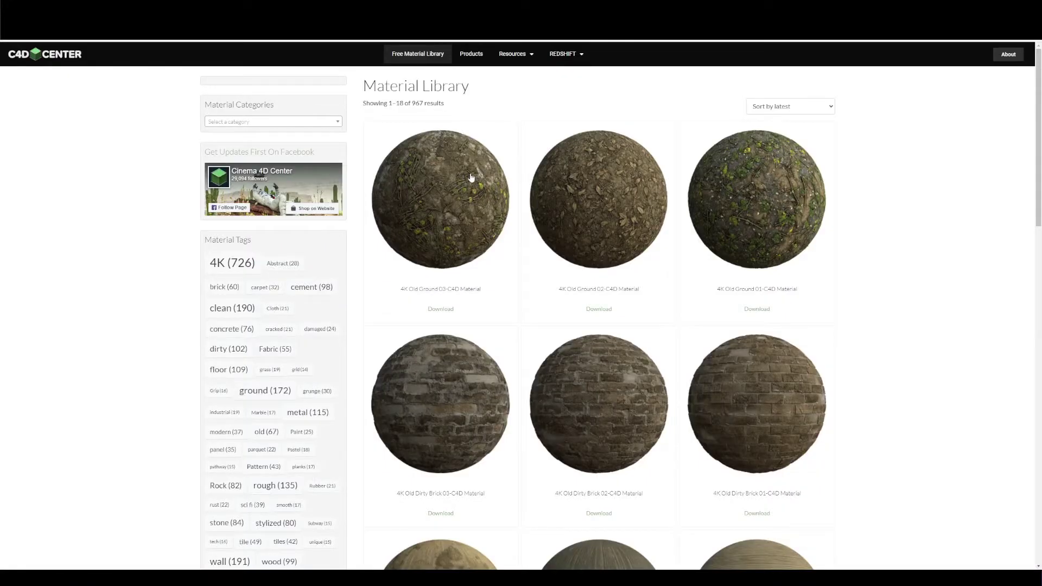
{"action": "left_click", "coordinate": [438, 199]}
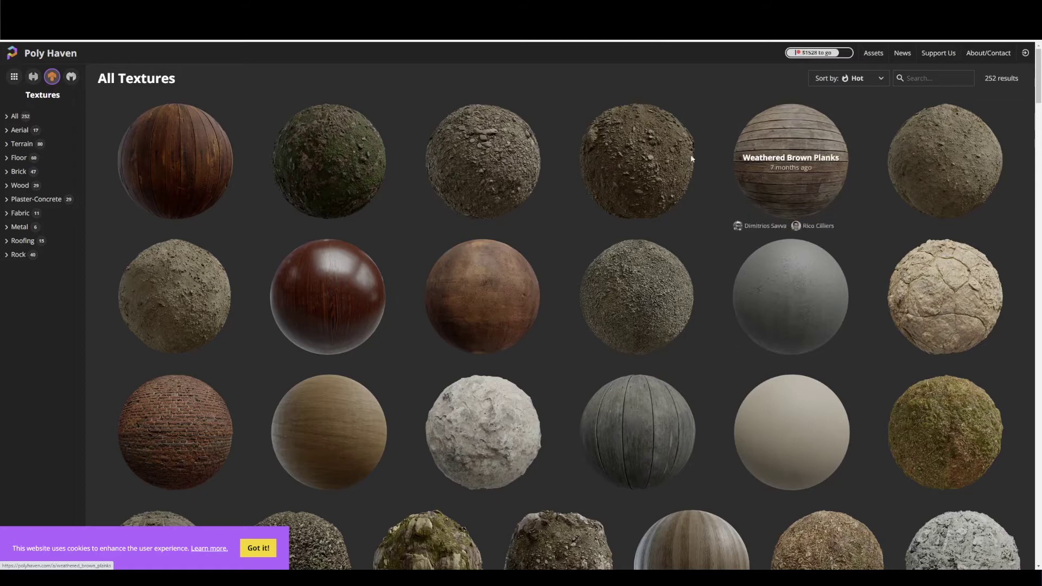
{"action": "left_click", "coordinate": [35, 78]}
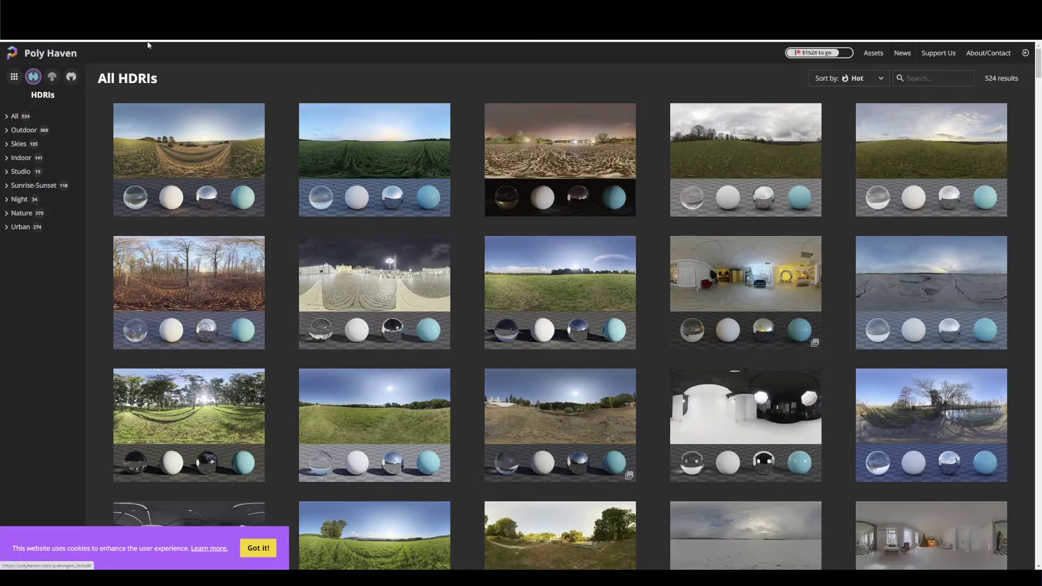
{"action": "left_click", "coordinate": [52, 77]}
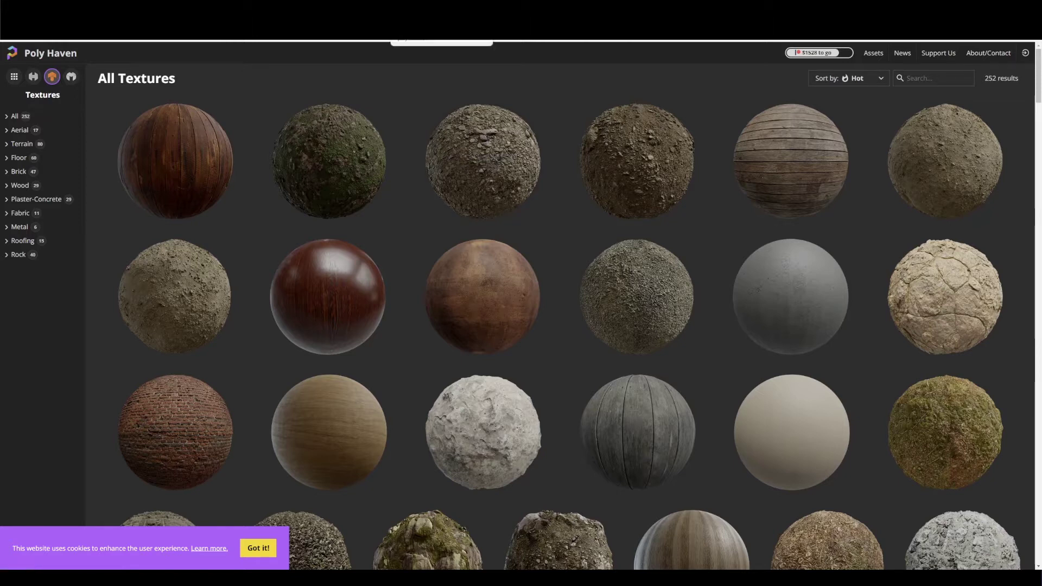
Open the River Small Rocks texture page and inspect its asset information and ZIP download contents
{"action": "left_click", "coordinate": [438, 9]}
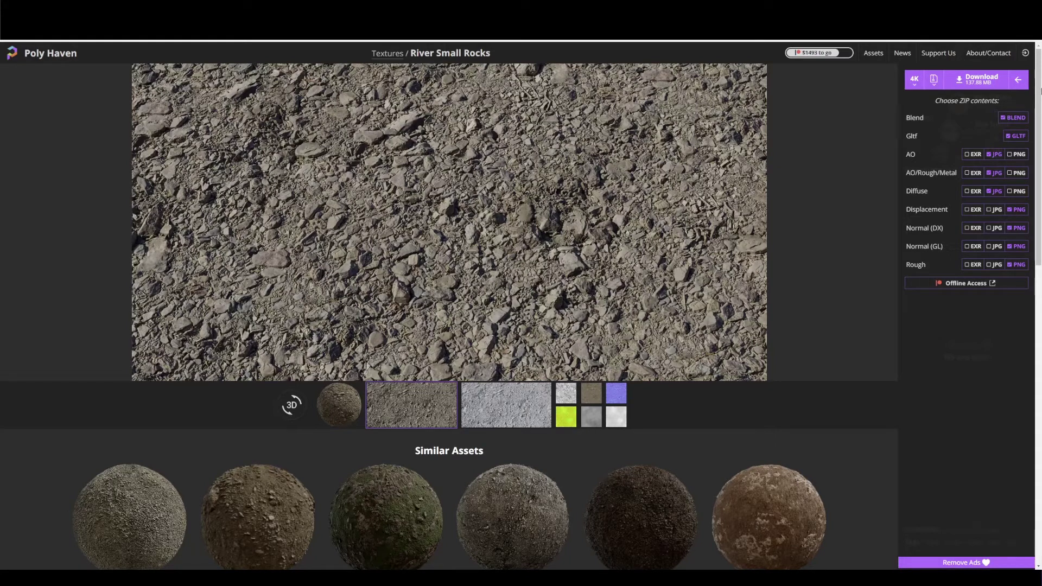
{"action": "left_click", "coordinate": [1020, 80]}
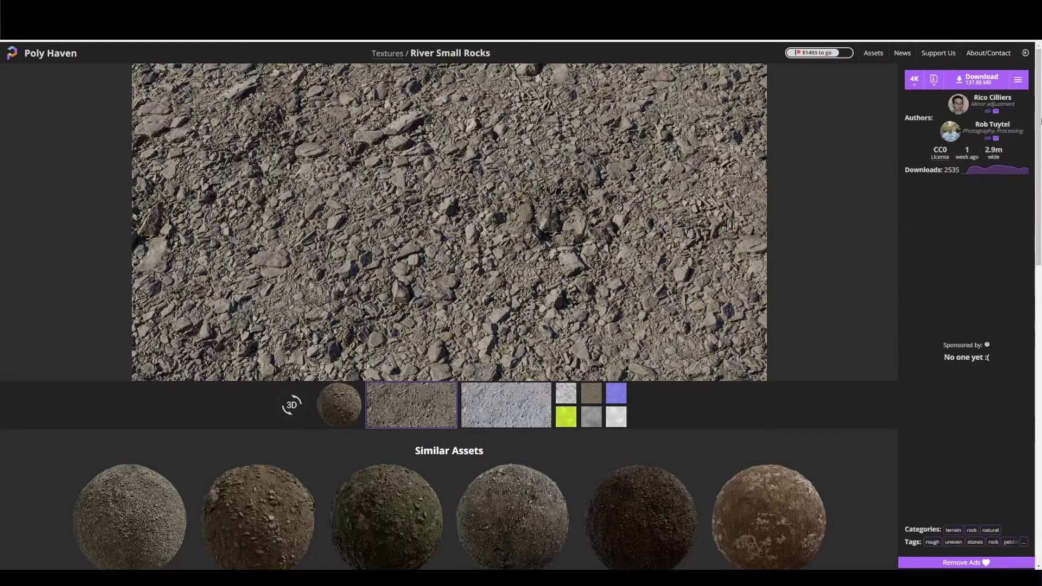
{"action": "left_click", "coordinate": [1023, 81]}
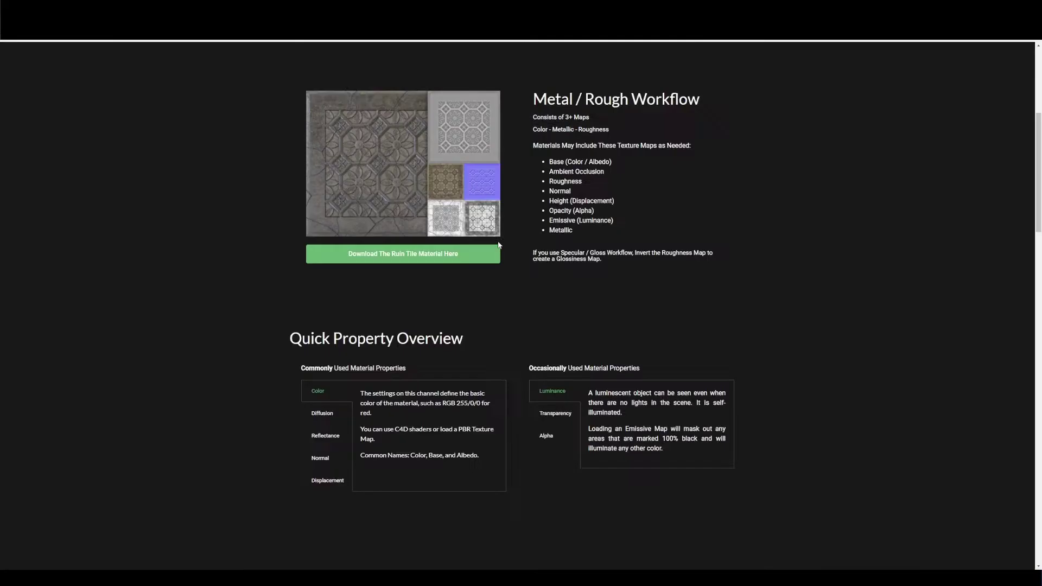
Read the PBR texture map guide's property overview for the Diffusion, Reflectance, Normal and Color channels
{"action": "scroll", "coordinate": [504, 253], "scroll_direction": "up", "scroll_amount": 5}
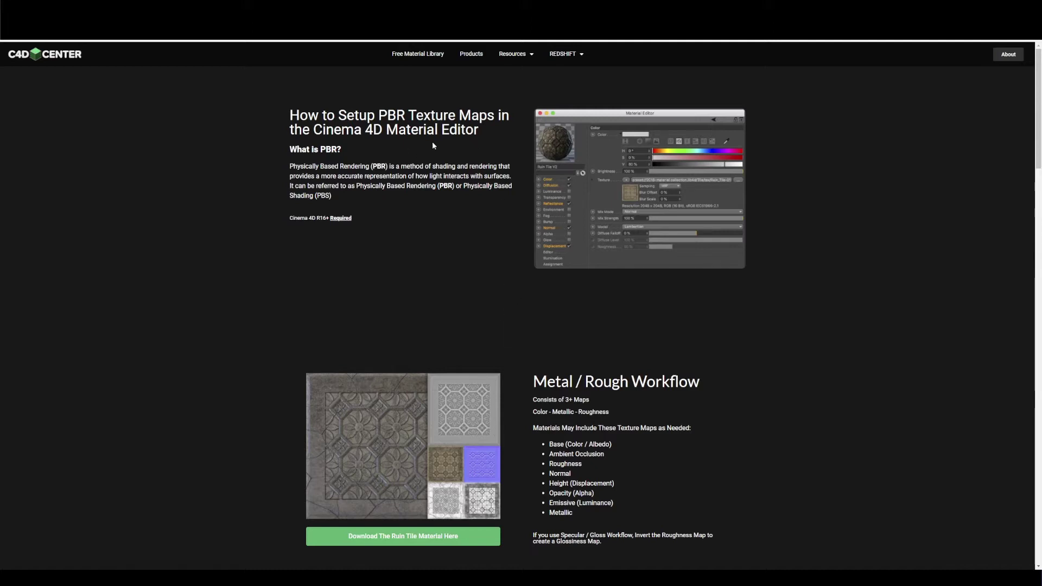
{"action": "scroll", "coordinate": [556, 348], "scroll_direction": "down", "scroll_amount": 10}
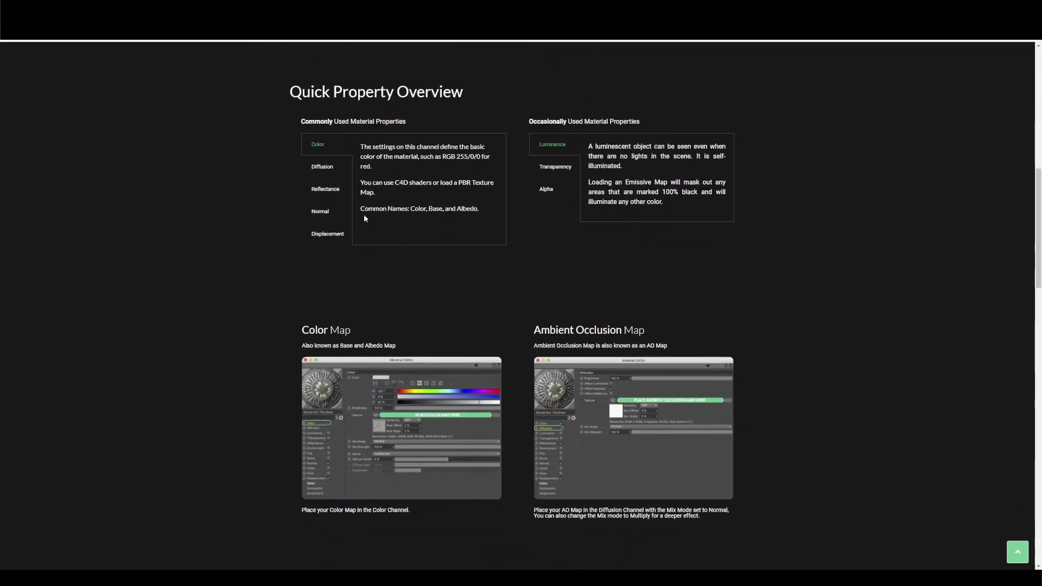
{"action": "left_click", "coordinate": [318, 170]}
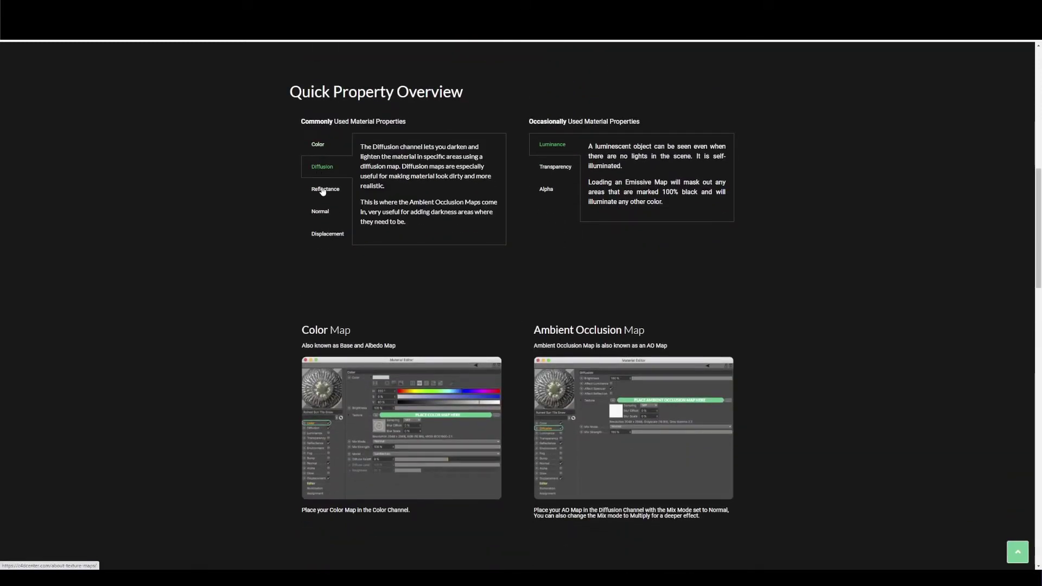
{"action": "left_click", "coordinate": [322, 191]}
{"action": "left_click", "coordinate": [324, 209]}
{"action": "left_click", "coordinate": [320, 147]}
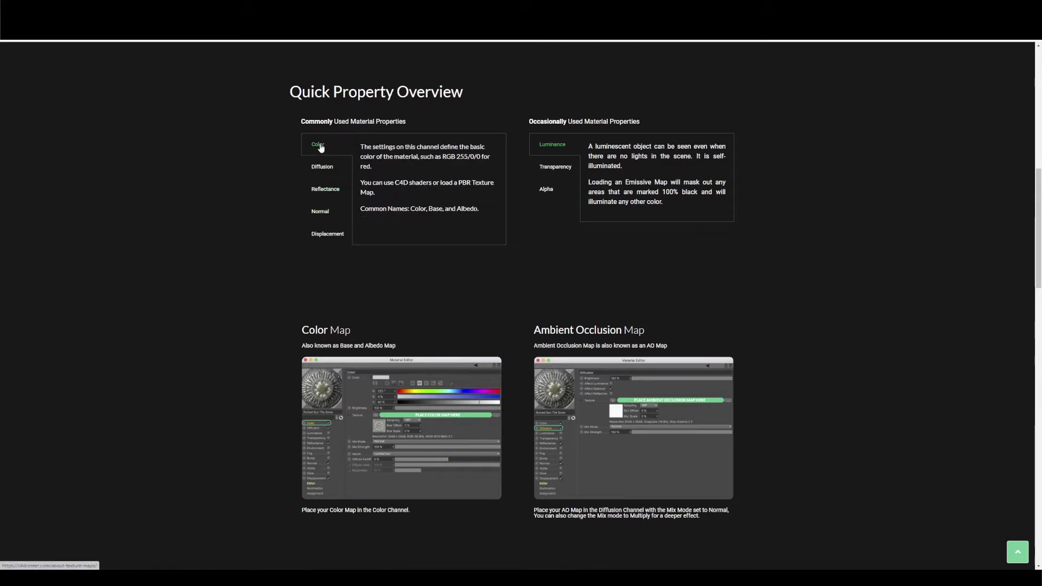
Examine the guide's sections on placing color, ambient occlusion, normal, height, roughness and opacity maps in material channels
{"action": "scroll", "coordinate": [525, 303], "scroll_direction": "down", "scroll_amount": 1}
{"action": "scroll", "coordinate": [524, 303], "scroll_direction": "down", "scroll_amount": 2}
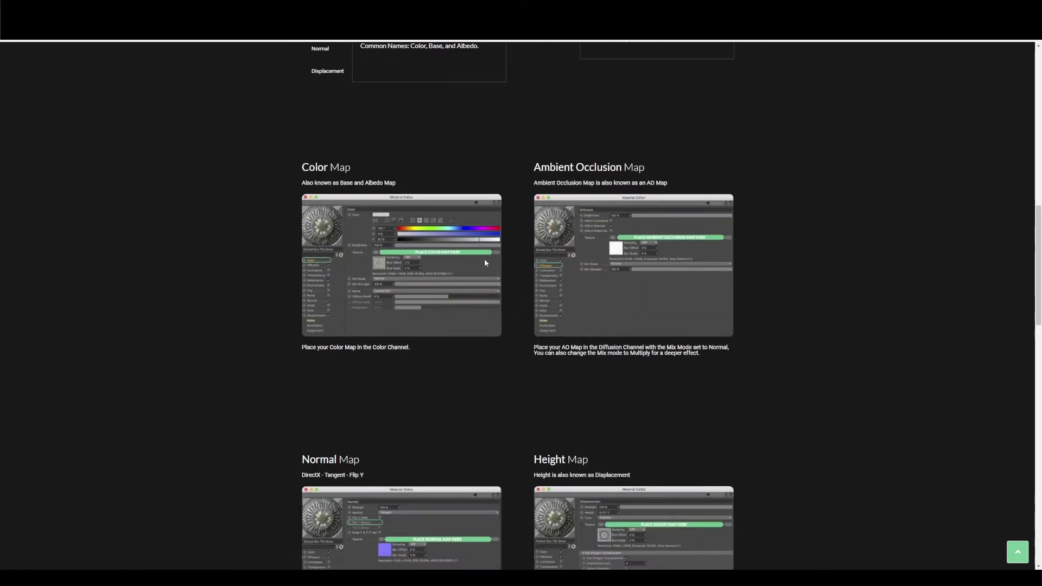
{"action": "left_click_drag", "start_coordinate": [556, 167], "coordinate": [647, 169]}
{"action": "left_click", "coordinate": [477, 354]}
{"action": "scroll", "coordinate": [418, 392], "scroll_direction": "down", "scroll_amount": 2}
{"action": "scroll", "coordinate": [602, 378], "scroll_direction": "down", "scroll_amount": 10}
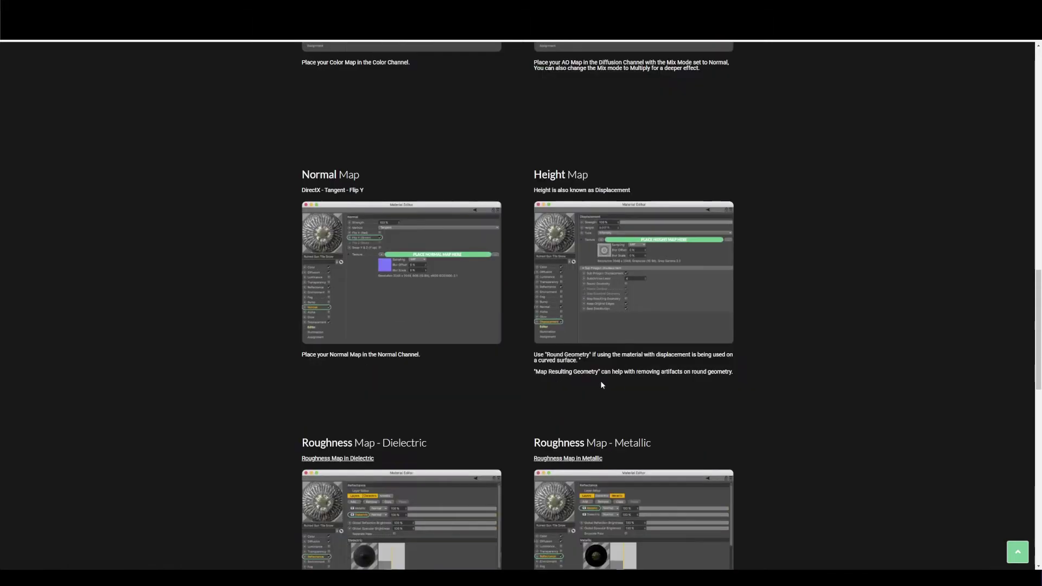
{"action": "scroll", "coordinate": [497, 358], "scroll_direction": "down", "scroll_amount": 8}
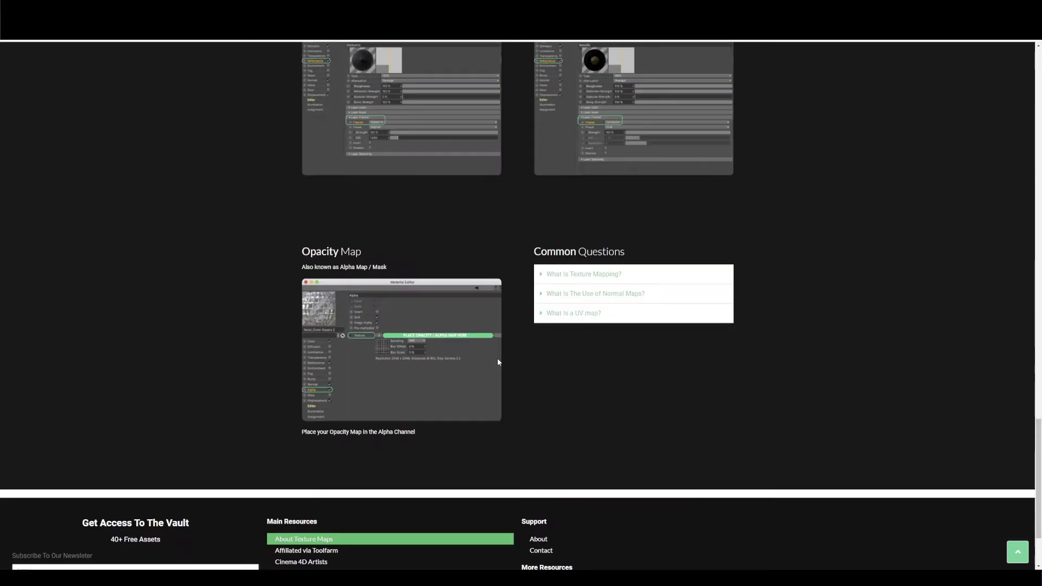
{"action": "scroll", "coordinate": [490, 363], "scroll_direction": "up", "scroll_amount": 5}
{"action": "left_click_drag", "start_coordinate": [1039, 426], "coordinate": [1038, 89]}
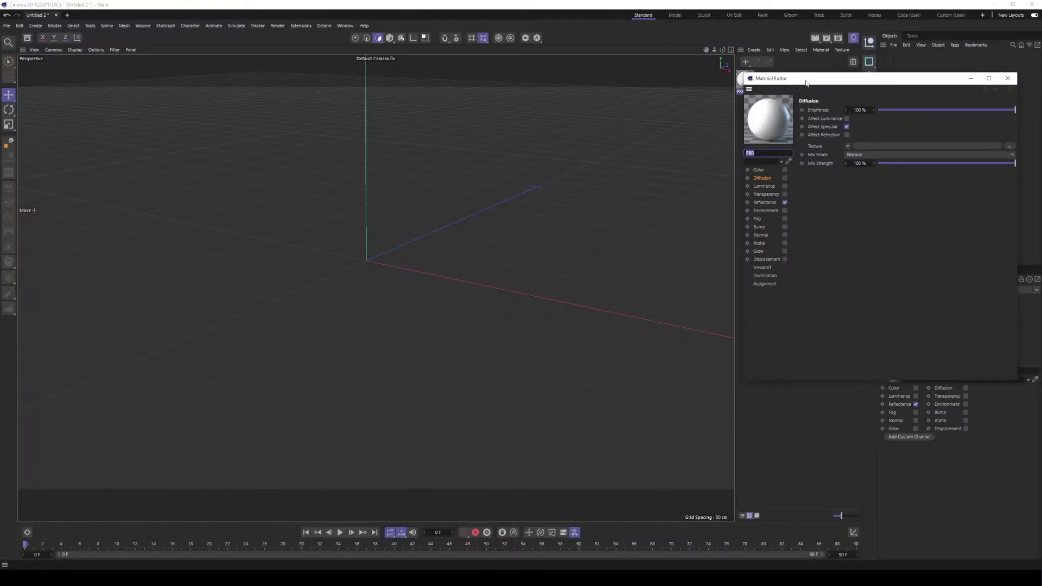
Return to Cinema 4D, move the Material Editor over the viewport, and inspect the river_small_rocks_4k textures folder in File Explorer beside it
{"action": "left_click_drag", "start_coordinate": [803, 73], "coordinate": [609, 107]}
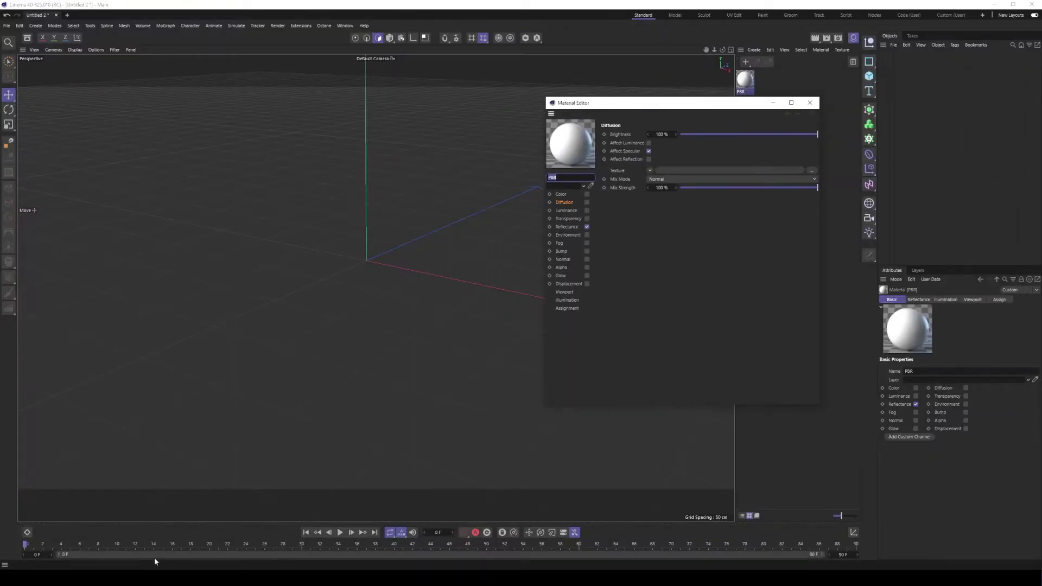
{"action": "mouse_move", "coordinate": [124, 578]}
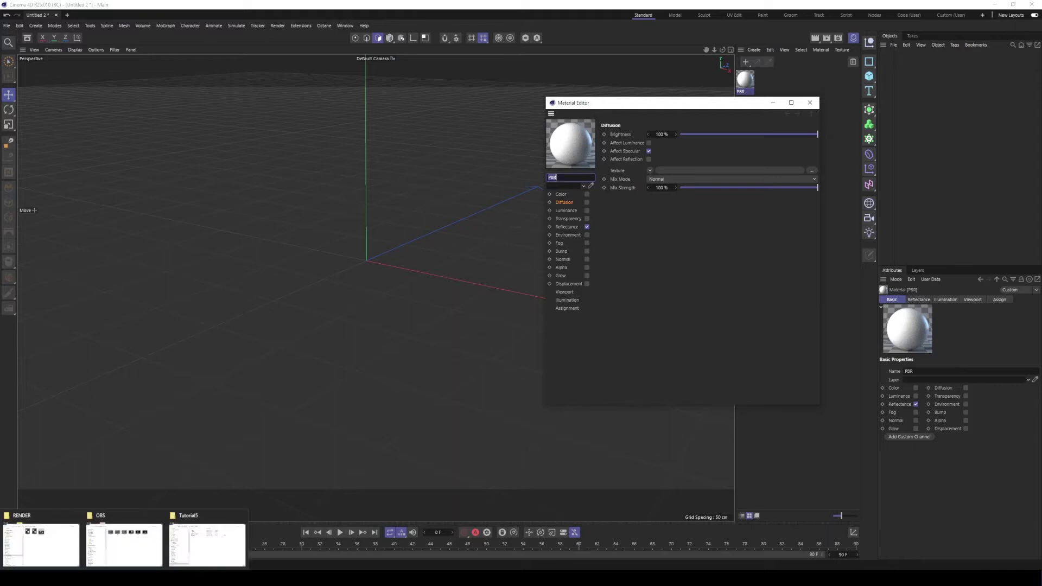
{"action": "left_click", "coordinate": [232, 547]}
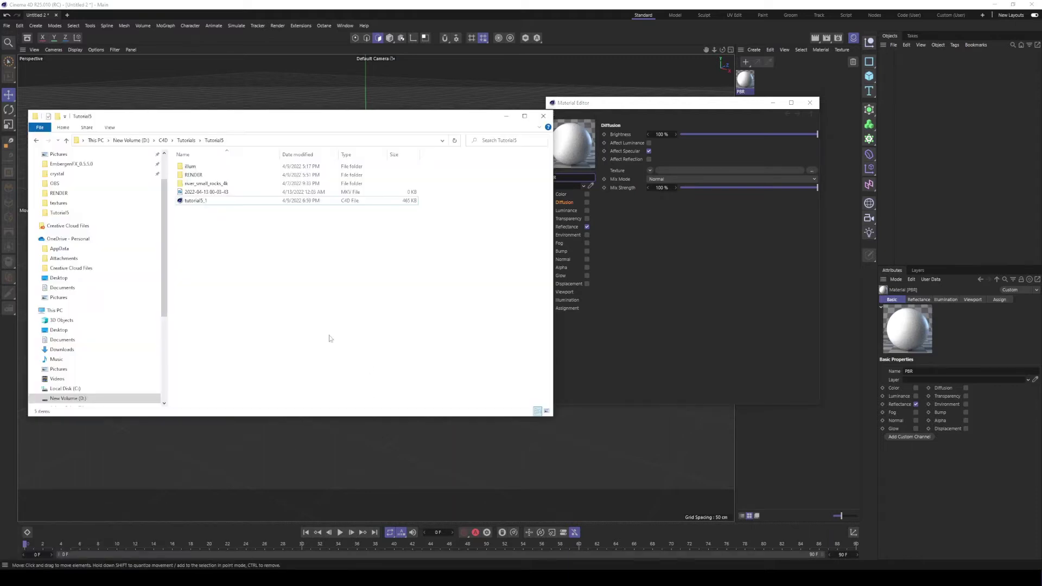
{"action": "double_click", "coordinate": [207, 184]}
{"action": "double_click", "coordinate": [202, 165]}
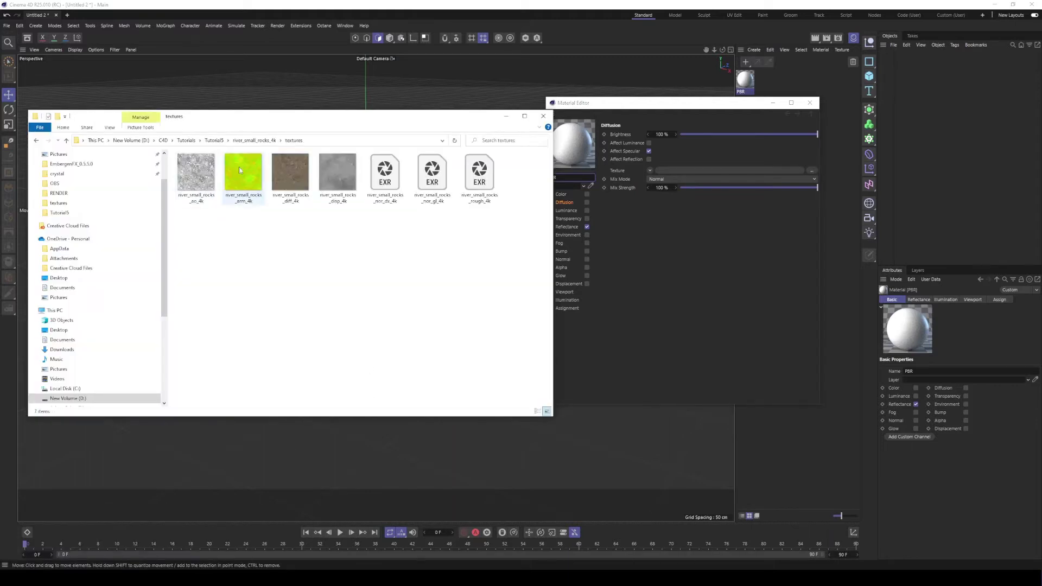
{"action": "left_click_drag", "start_coordinate": [393, 120], "coordinate": [373, 128]}
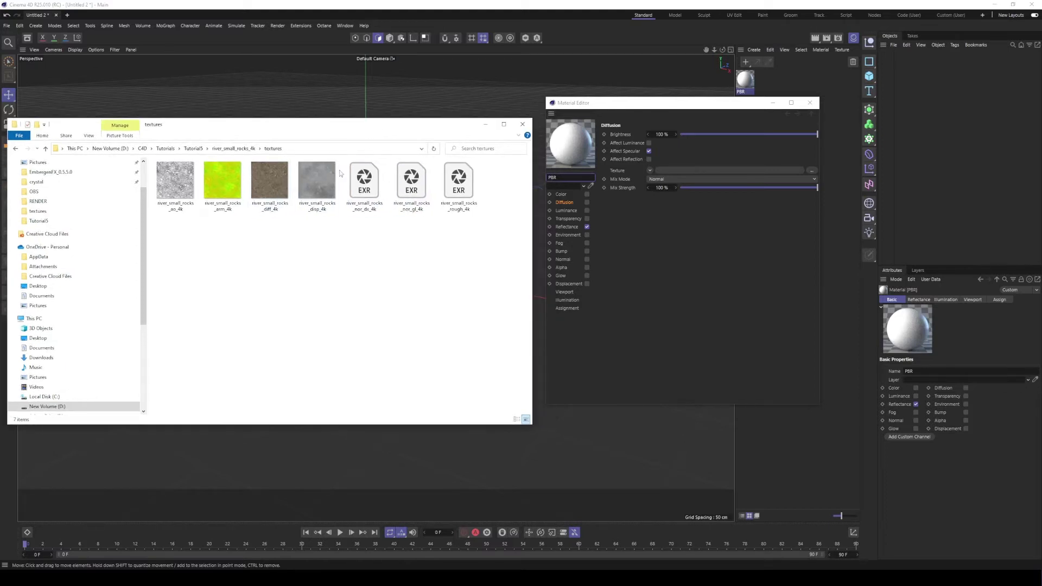
{"action": "left_click", "coordinate": [234, 148]}
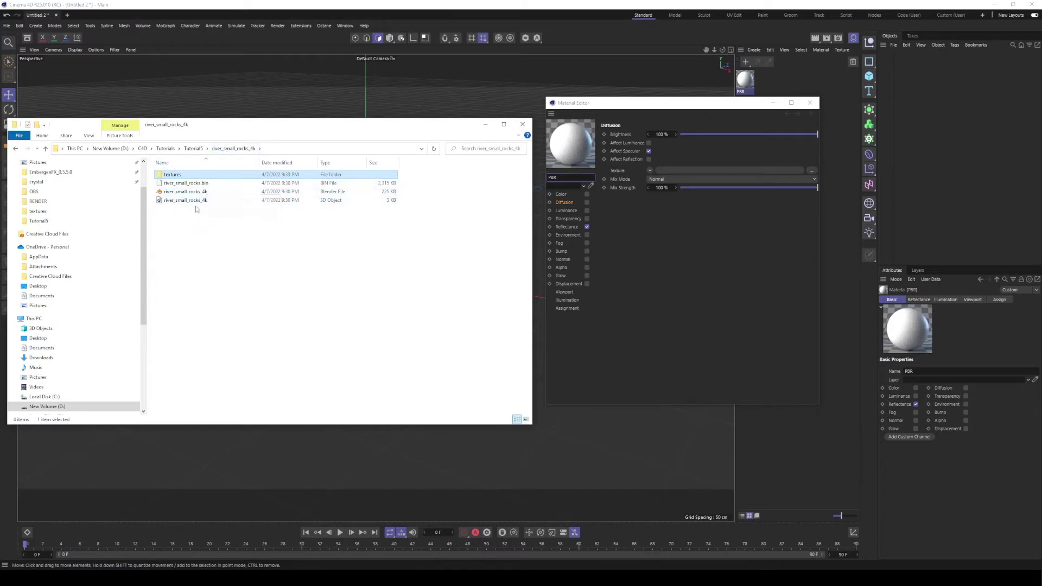
{"action": "double_click", "coordinate": [184, 175]}
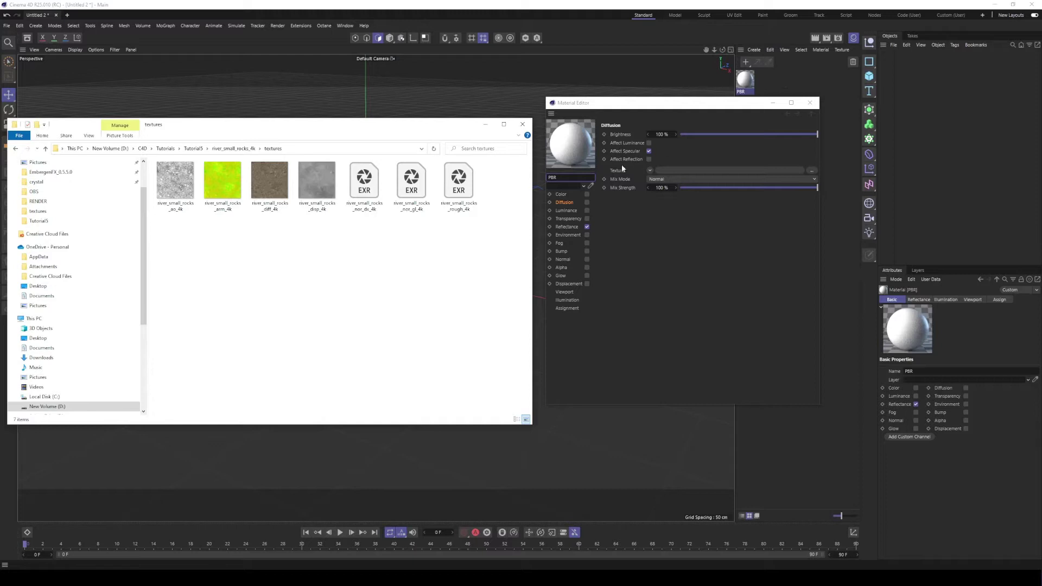
Open the PBR material's Reflectance channel and examine its Default Diffuse and Default Reflection layers
{"action": "left_click", "coordinate": [568, 227]}
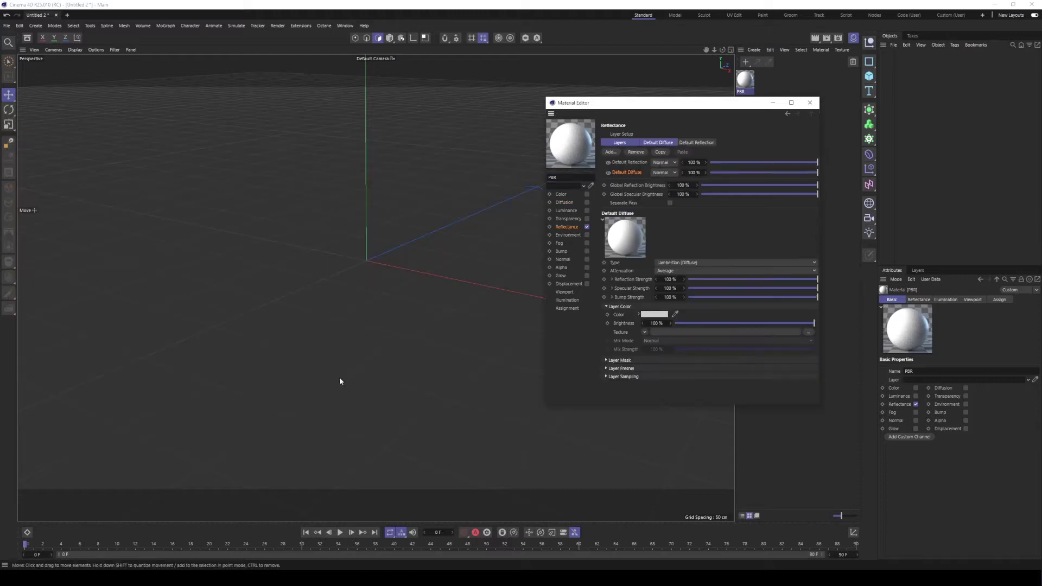
{"action": "mouse_move", "coordinate": [125, 578]}
{"action": "left_click", "coordinate": [202, 539]}
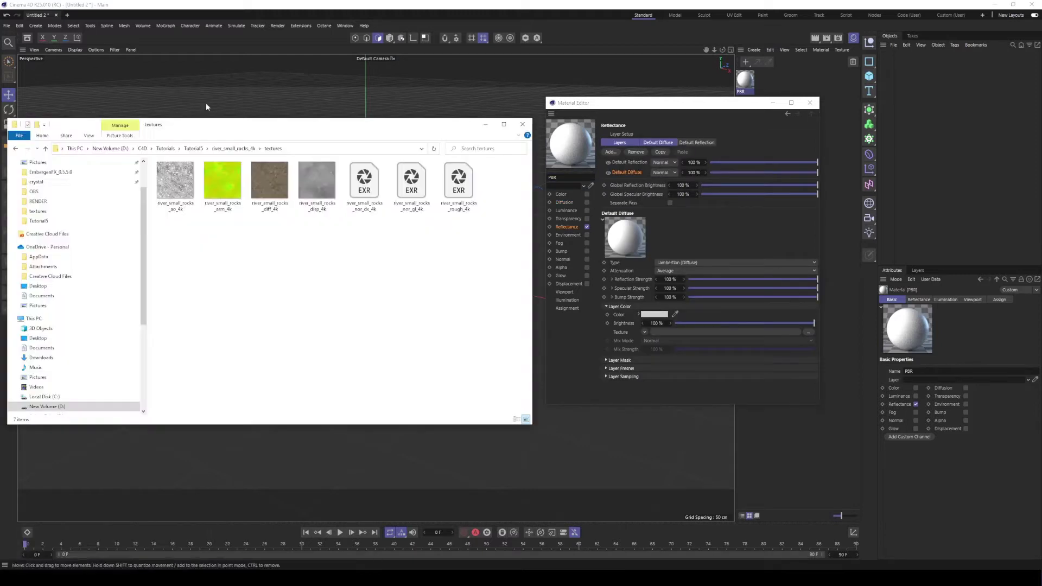
{"action": "left_click_drag", "start_coordinate": [264, 125], "coordinate": [0, 102]}
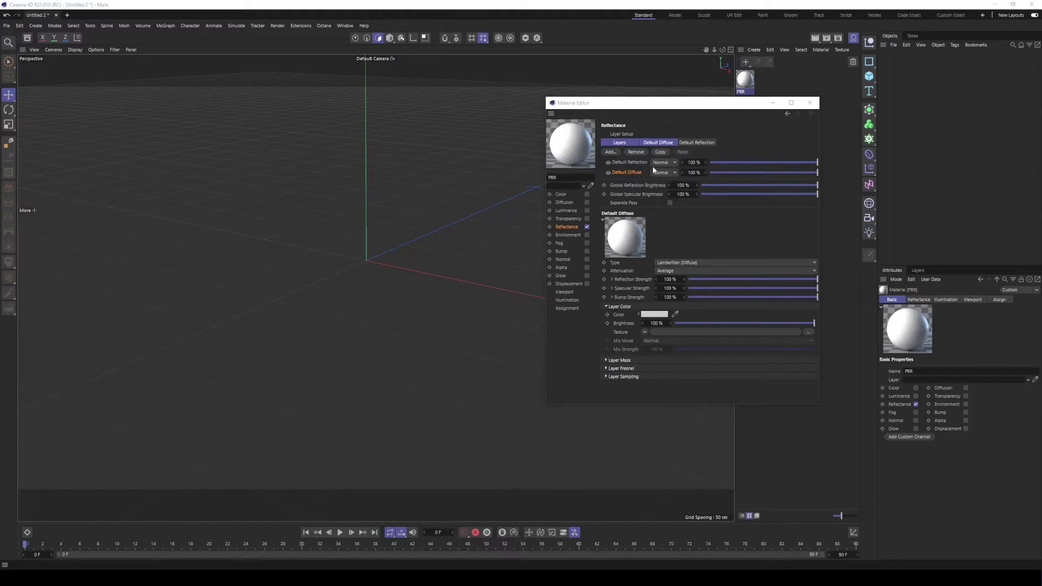
{"action": "left_click", "coordinate": [637, 162]}
{"action": "left_click", "coordinate": [633, 171]}
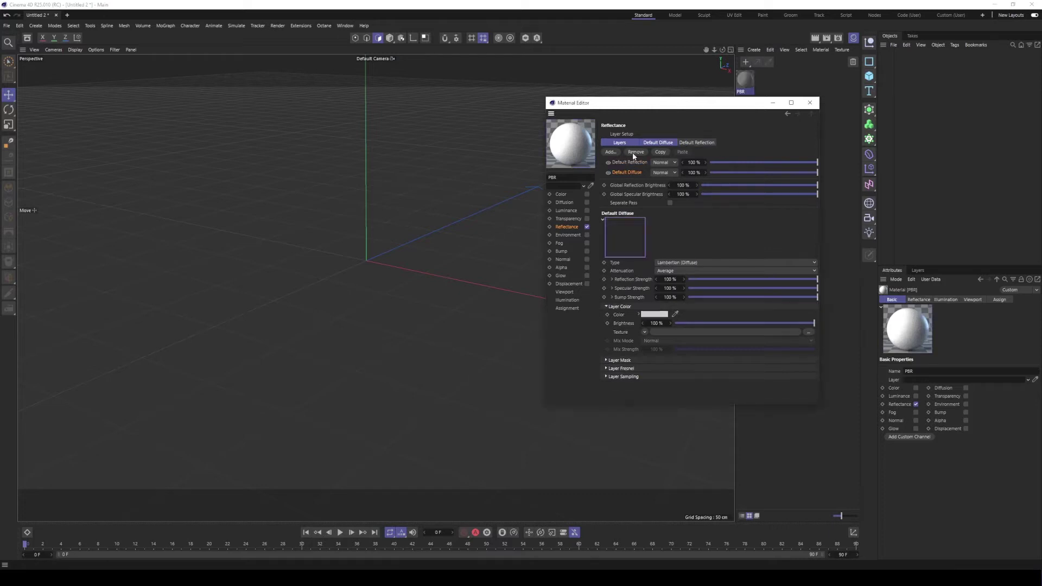
{"action": "left_click", "coordinate": [634, 163]}
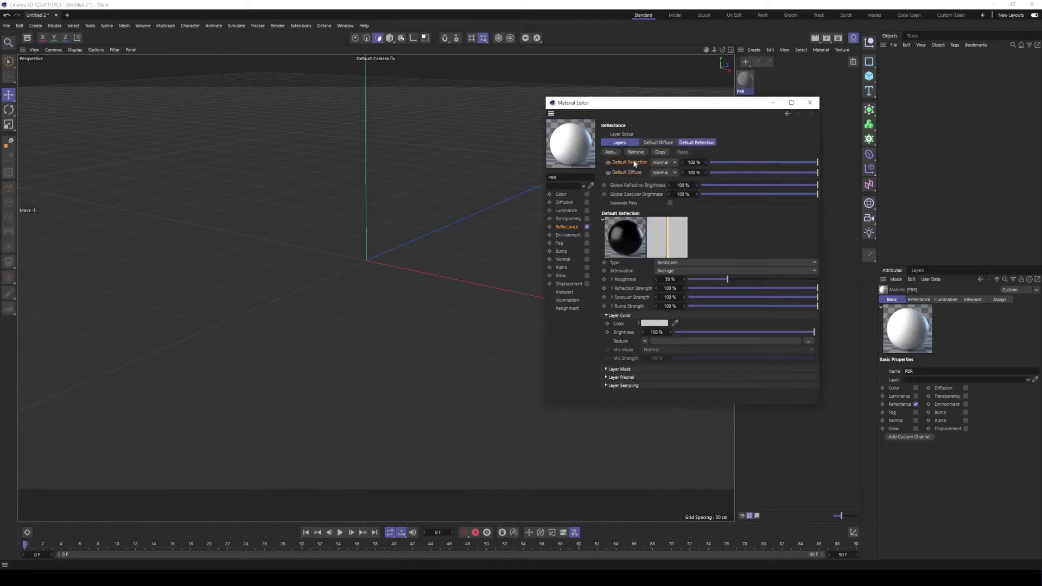
Load river_small_rocks_diff_4k as the Default Diffuse layer's color texture, copying the image to the project location
{"action": "left_click", "coordinate": [629, 172]}
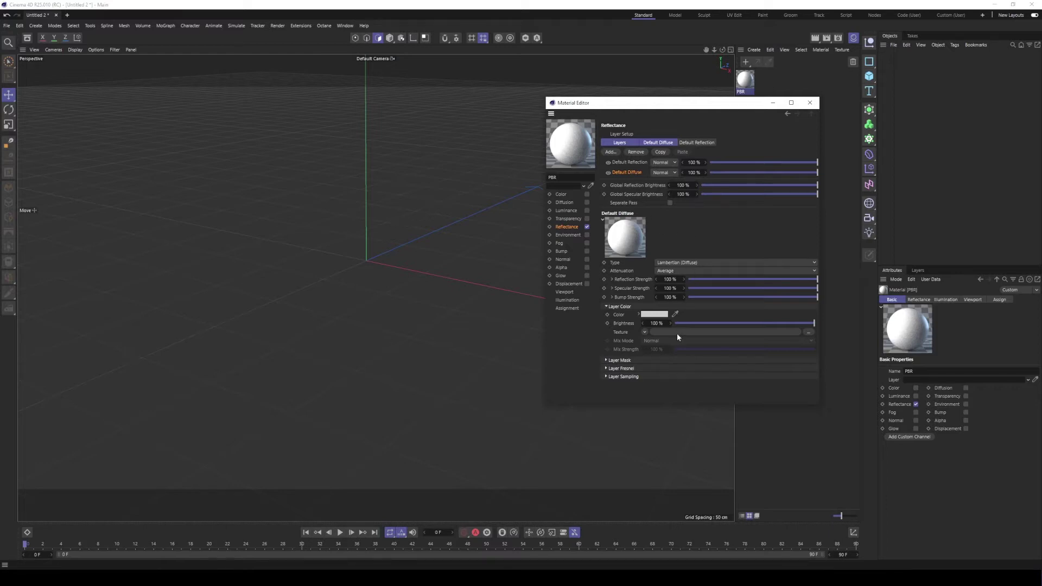
{"action": "left_click", "coordinate": [809, 332]}
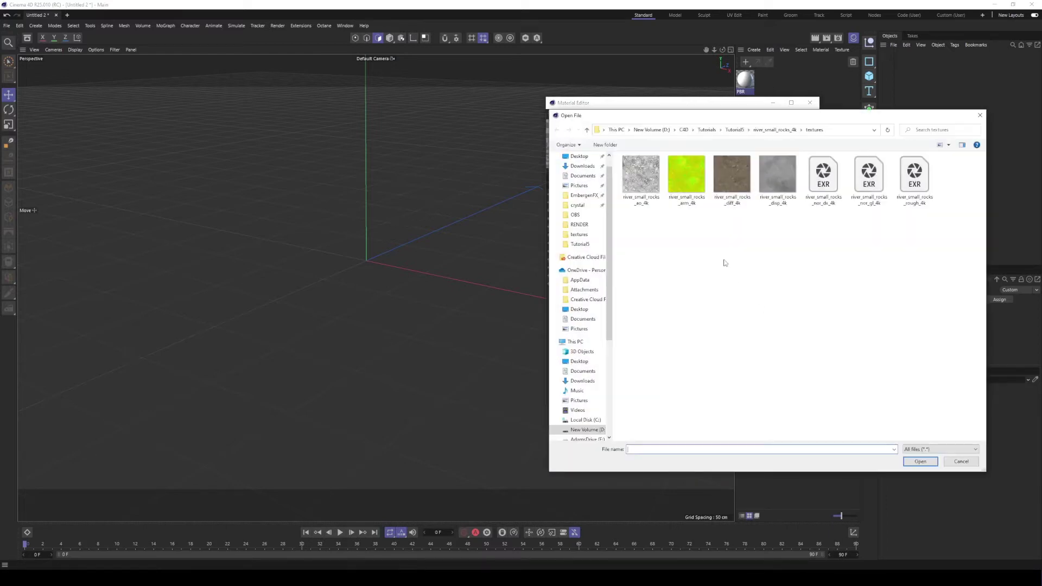
{"action": "left_click", "coordinate": [740, 197]}
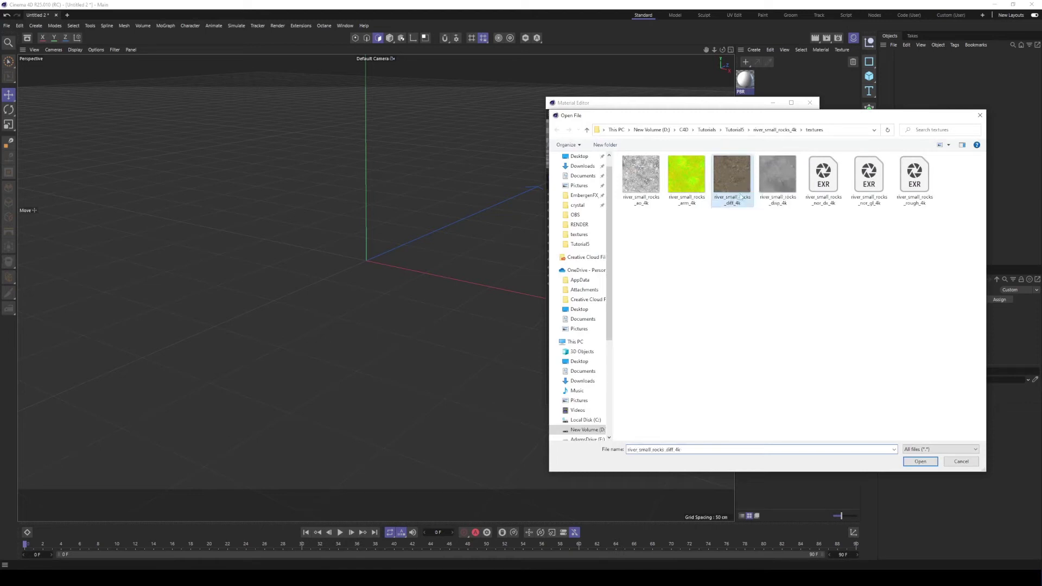
{"action": "left_click", "coordinate": [917, 462]}
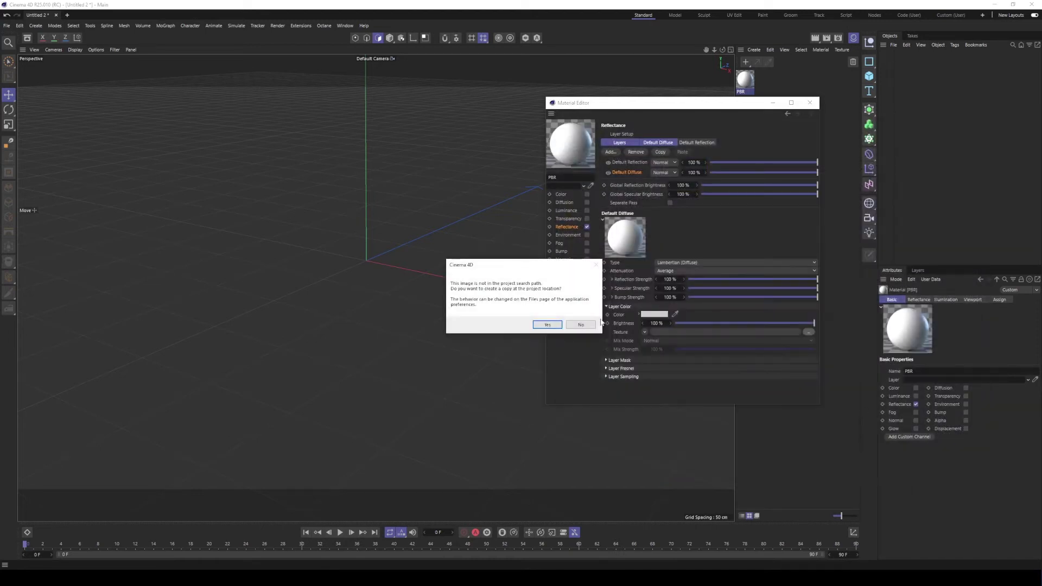
{"action": "left_click", "coordinate": [549, 325]}
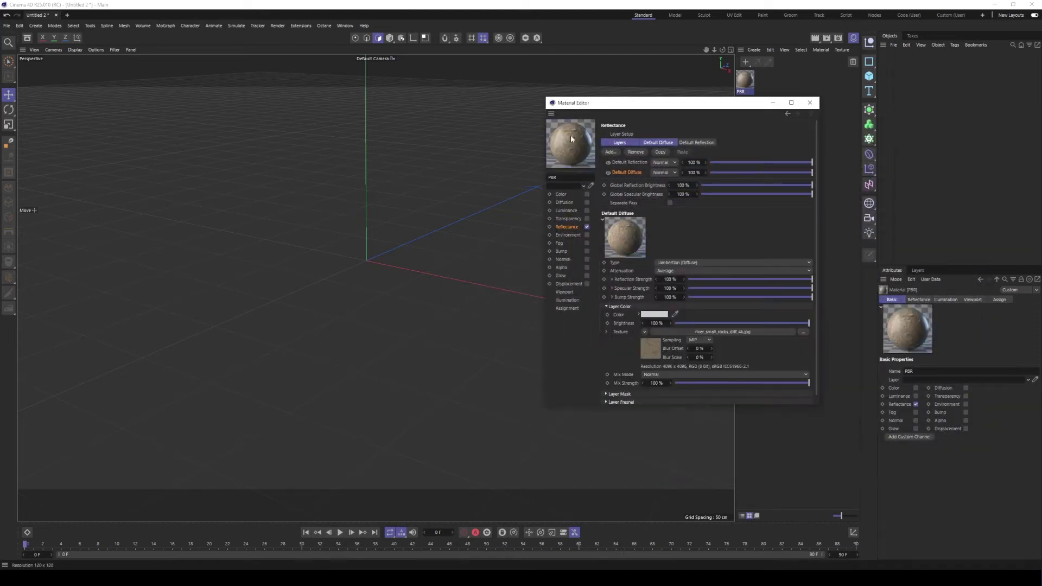
Load river_small_rocks_rough_4k as the Default Reflection layer's color texture, copying the image to the project location
{"action": "left_click", "coordinate": [633, 163]}
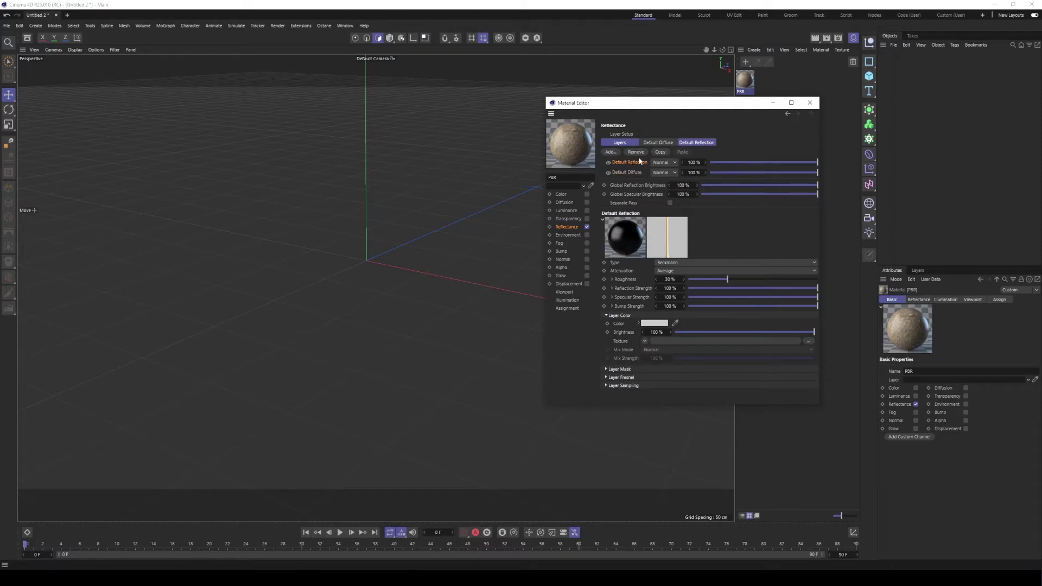
{"action": "left_click", "coordinate": [810, 342]}
{"action": "left_click", "coordinate": [915, 185]}
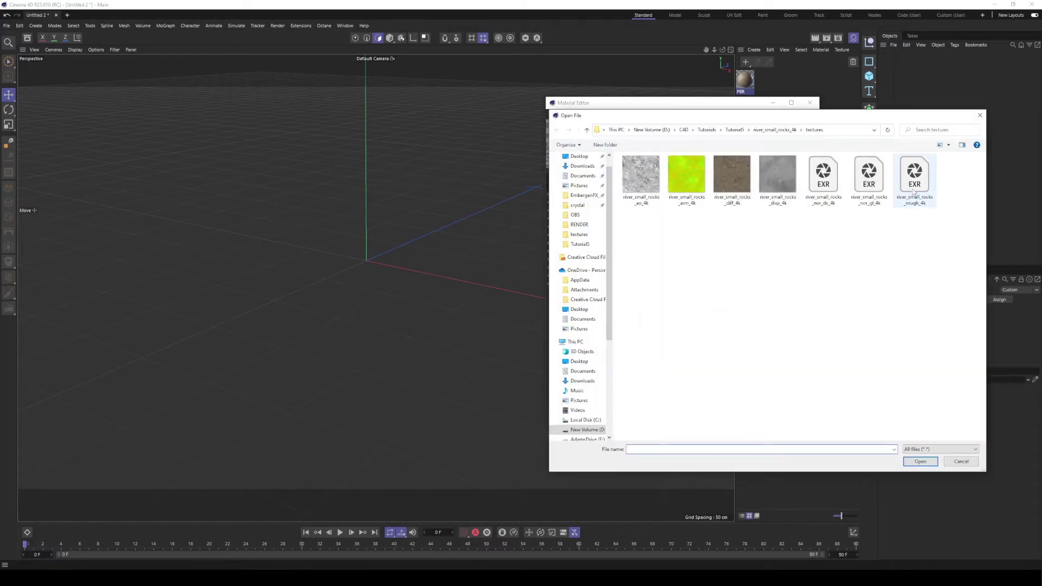
{"action": "left_click", "coordinate": [921, 461]}
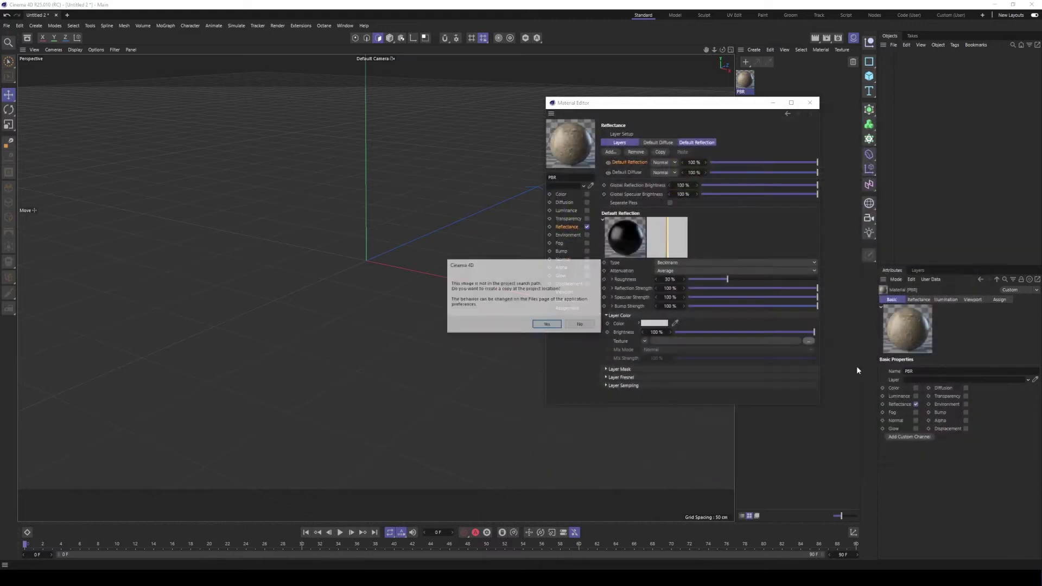
{"action": "left_click", "coordinate": [558, 326]}
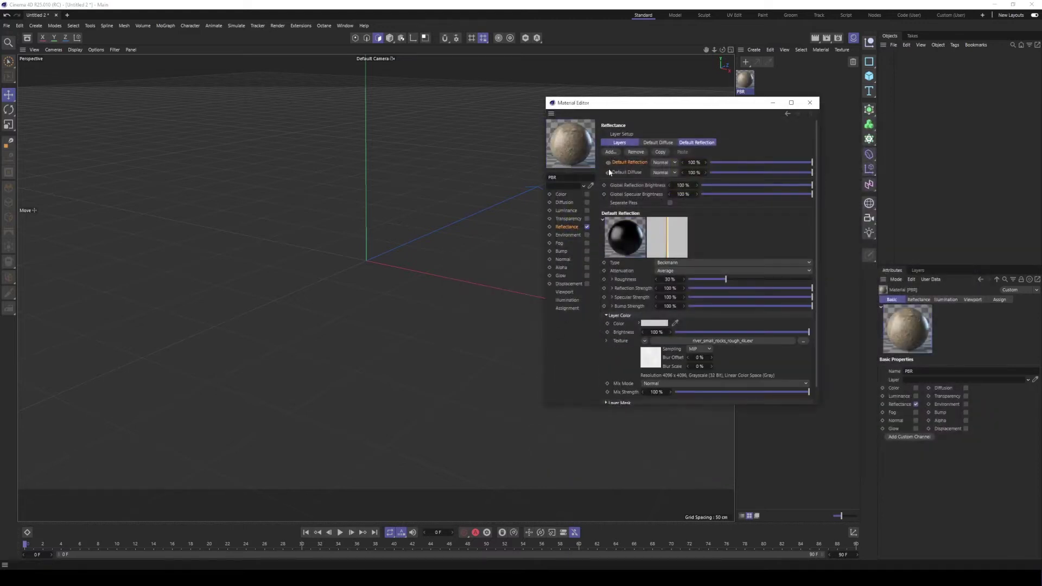
Enable the Diffusion channel and load river_small_rocks_ao_4k as its texture, copying the image to the project location
{"action": "left_click", "coordinate": [587, 202]}
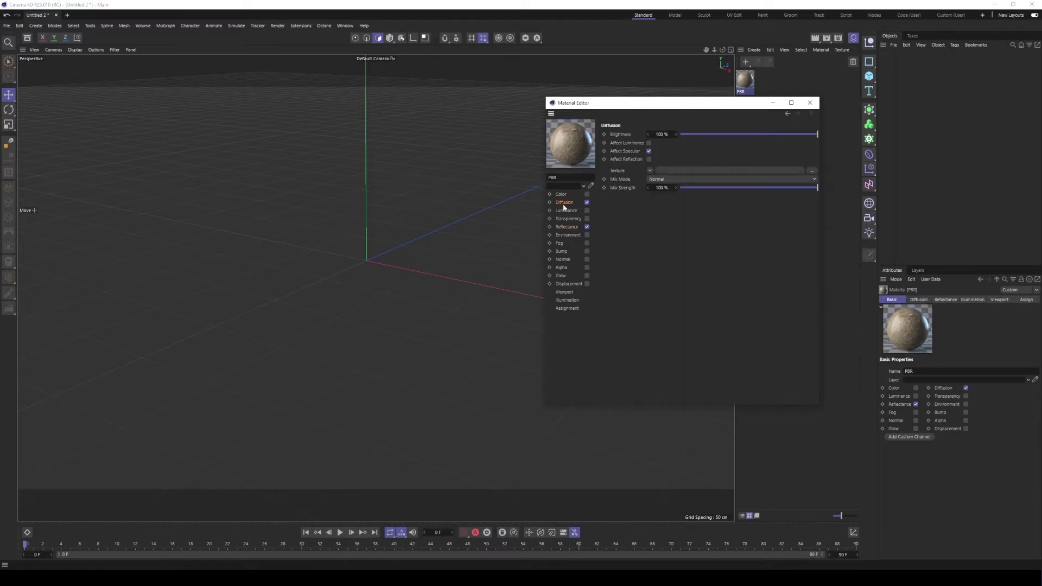
{"action": "left_click", "coordinate": [813, 170]}
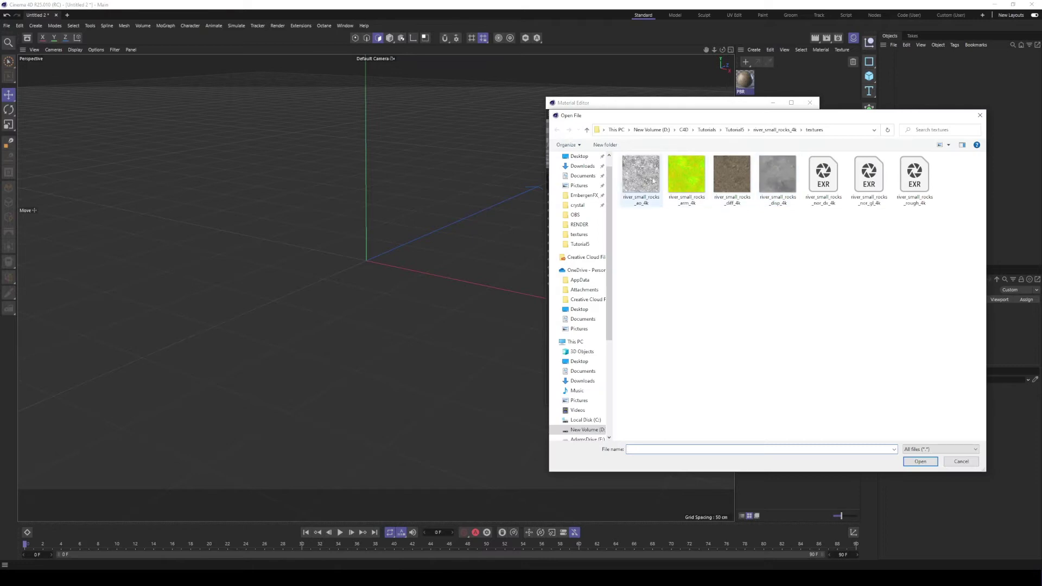
{"action": "double_click", "coordinate": [646, 181]}
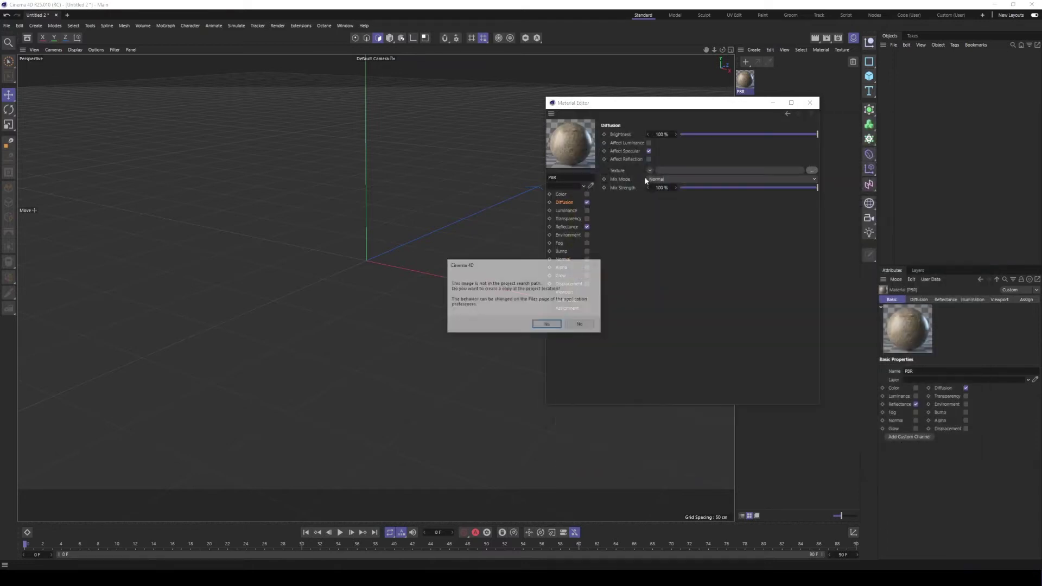
{"action": "left_click", "coordinate": [554, 325]}
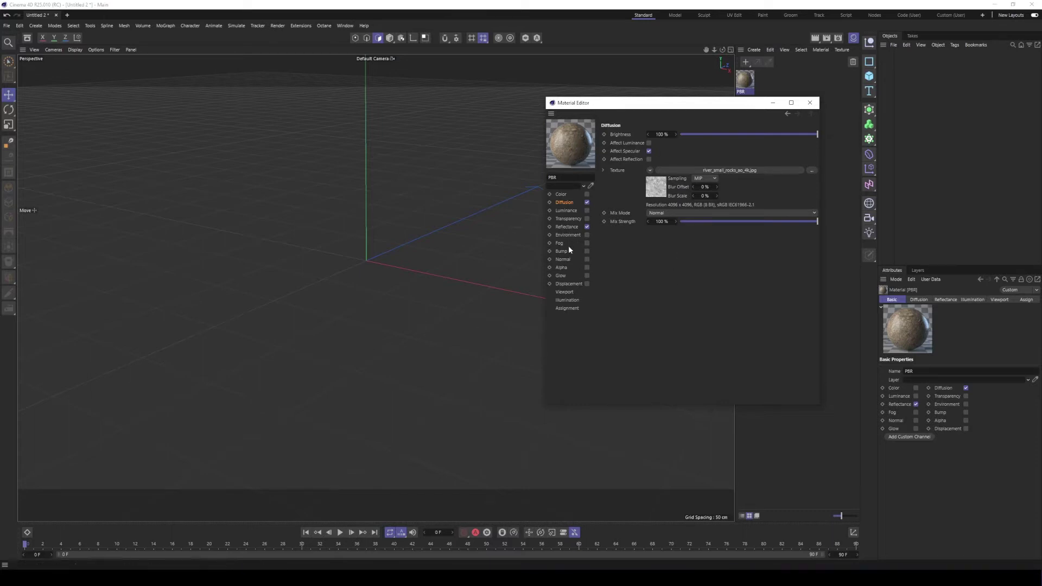
Enable the Displacement channel with river_small_rocks_disp_4k as its texture, copied to the project location, and turn on Sub-Polygon Displacement
{"action": "left_click", "coordinate": [563, 284]}
{"action": "left_click", "coordinate": [587, 284]}
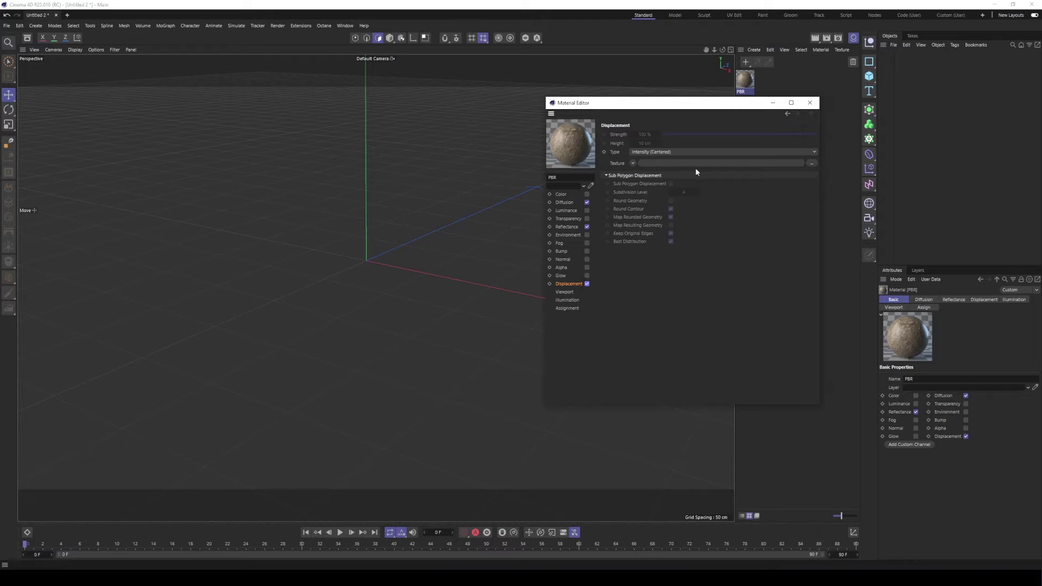
{"action": "left_click", "coordinate": [811, 163]}
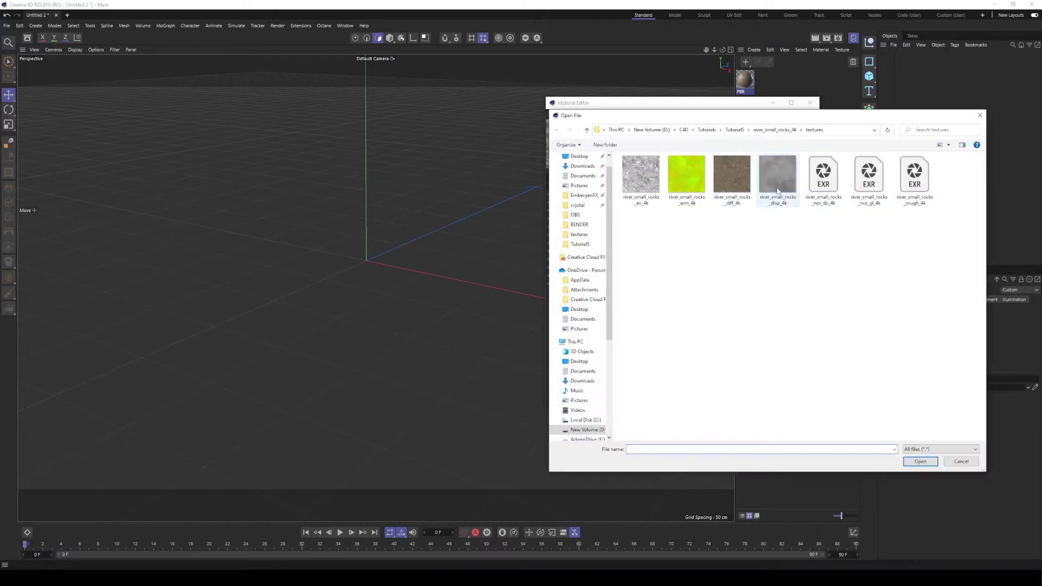
{"action": "left_click", "coordinate": [778, 191]}
{"action": "left_click", "coordinate": [920, 462]}
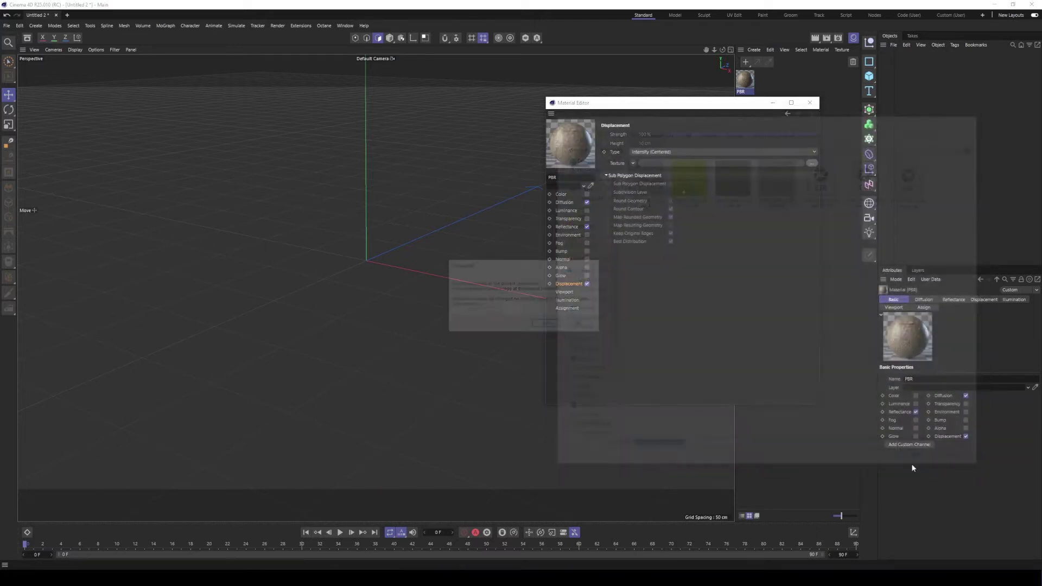
{"action": "left_click", "coordinate": [556, 324]}
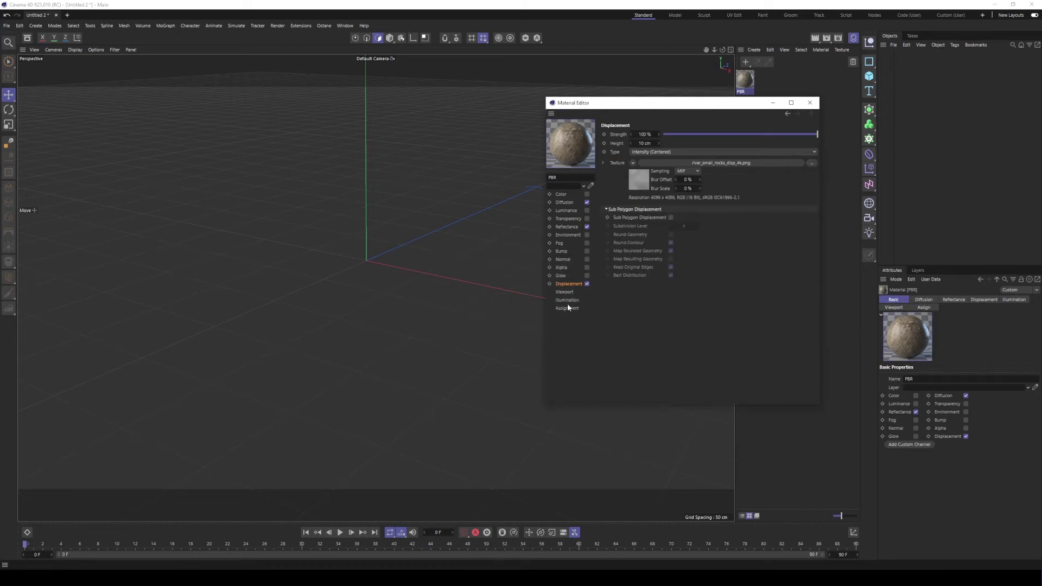
{"action": "left_click", "coordinate": [671, 218]}
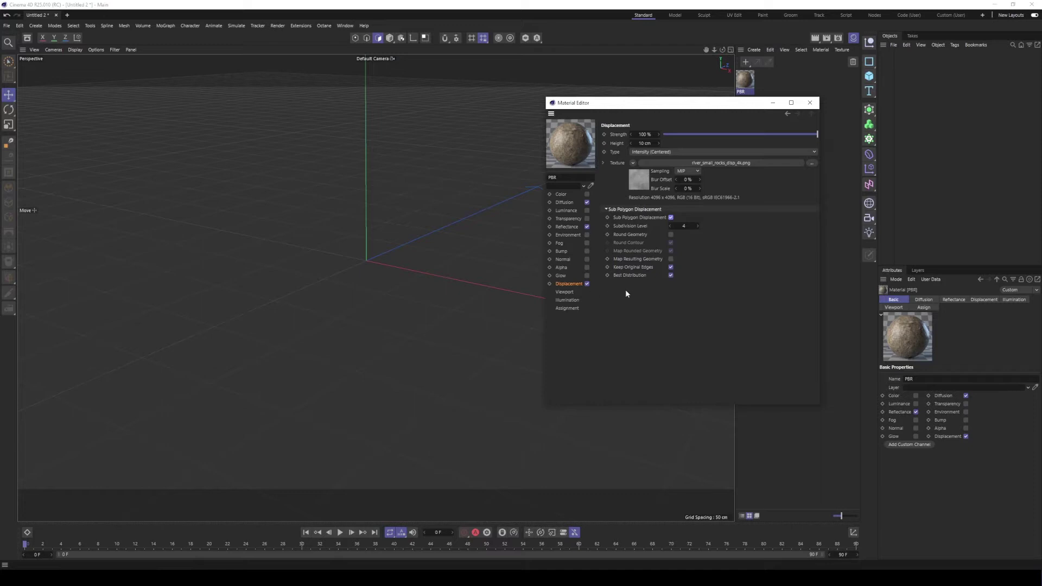
Enable the Normal channel, load river_small_rocks_nor_gl_4k with a copy at the project location, and close the Material Editor
{"action": "left_click", "coordinate": [587, 259]}
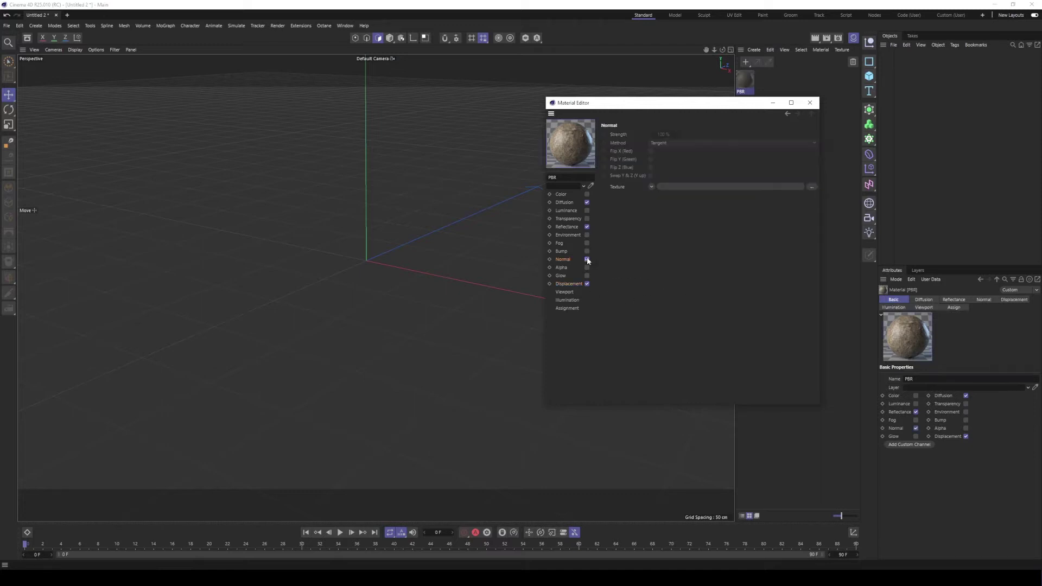
{"action": "left_click", "coordinate": [811, 188]}
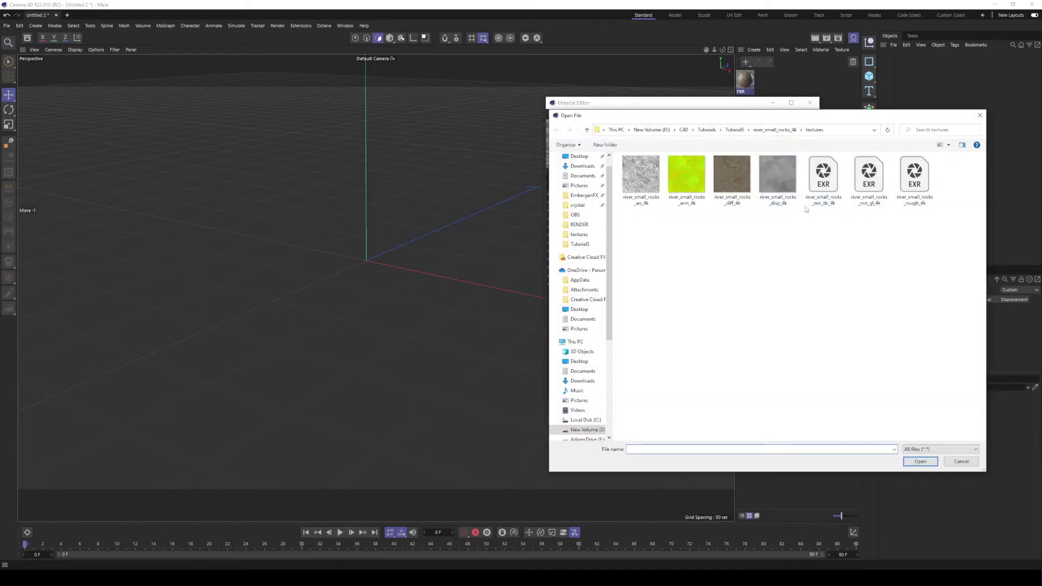
{"action": "left_click", "coordinate": [824, 182]}
{"action": "left_click", "coordinate": [875, 180]}
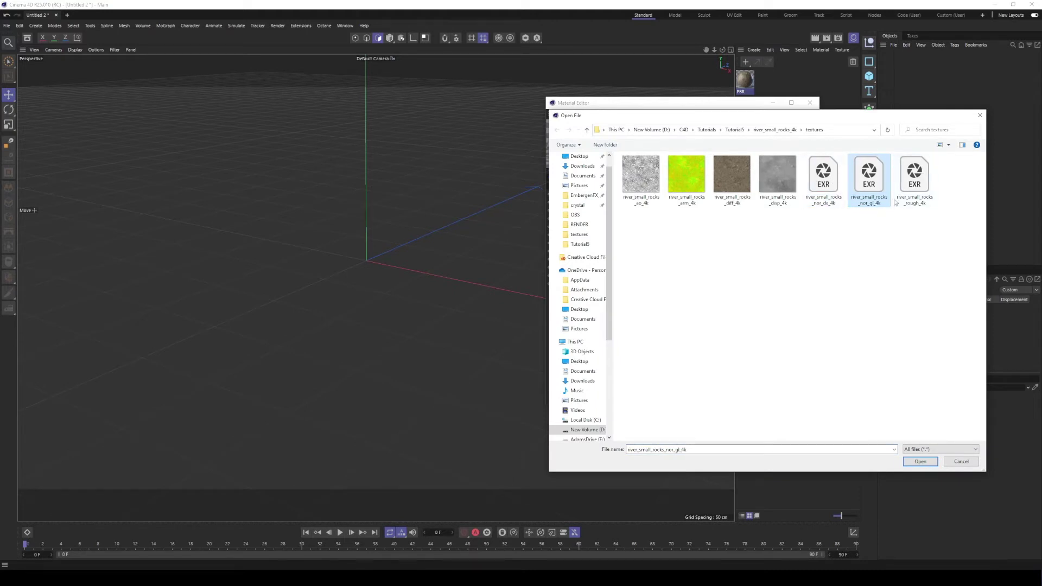
{"action": "left_click", "coordinate": [921, 461]}
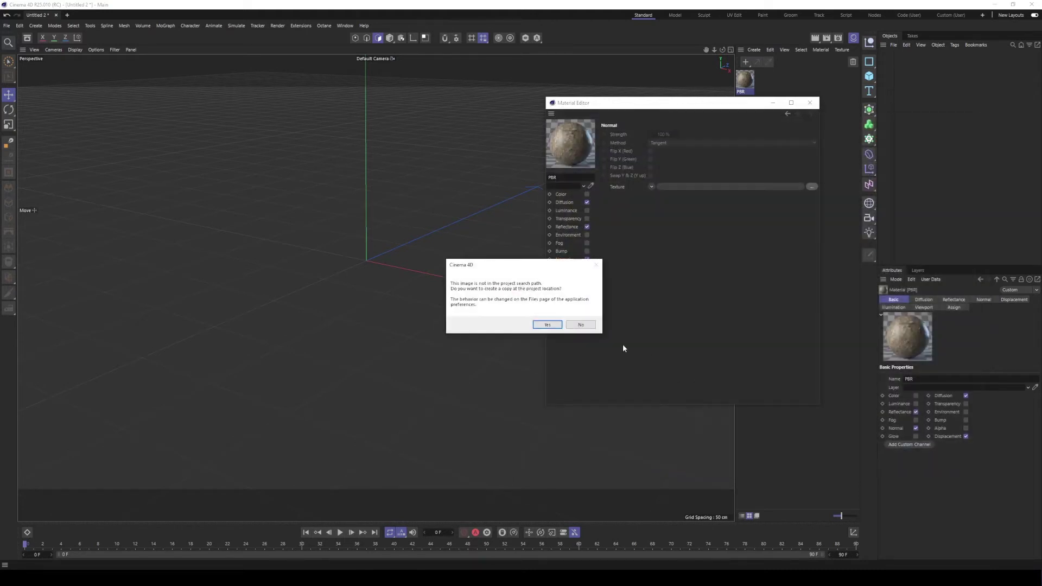
{"action": "left_click", "coordinate": [548, 326]}
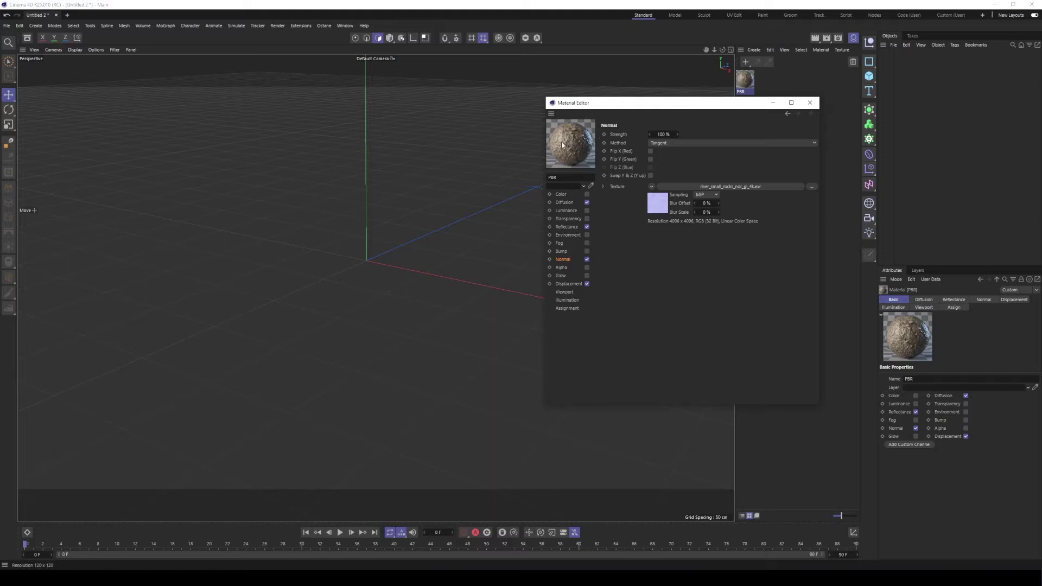
{"action": "left_click", "coordinate": [810, 104]}
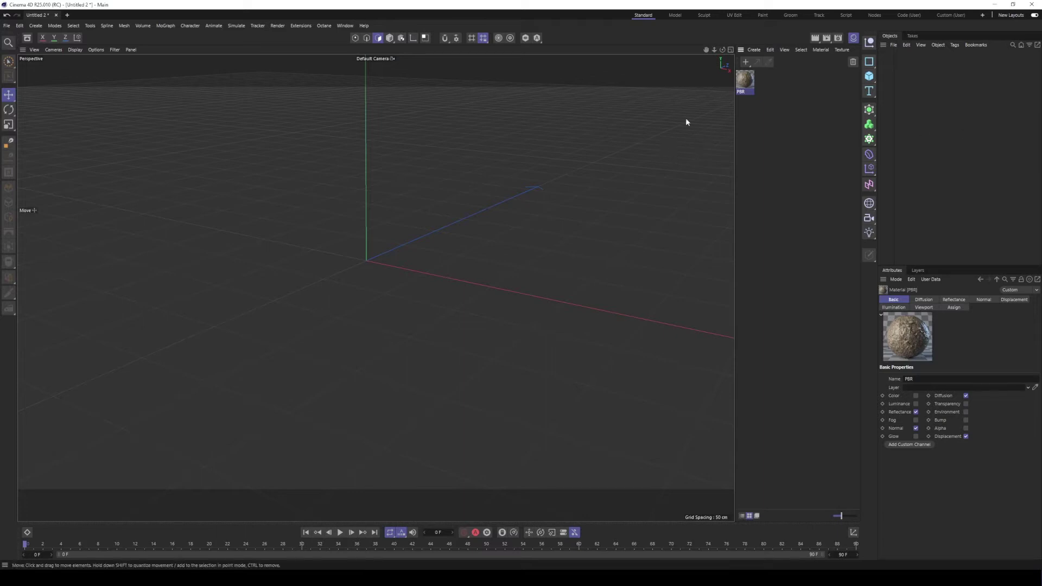
Add a plane to the scene and set its width and height segments to 600 each
{"action": "left_click", "coordinate": [869, 77]}
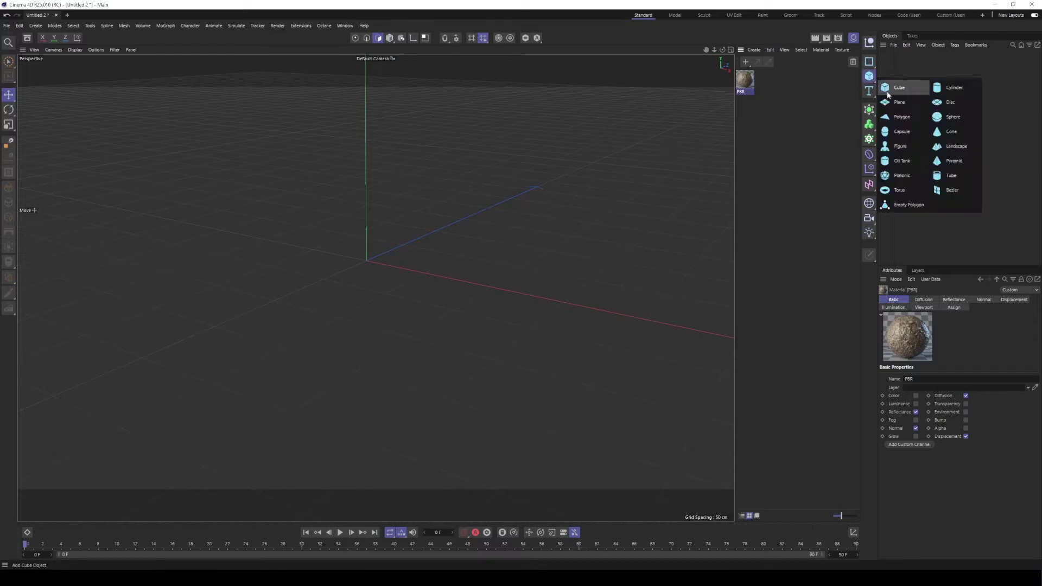
{"action": "left_click", "coordinate": [899, 102]}
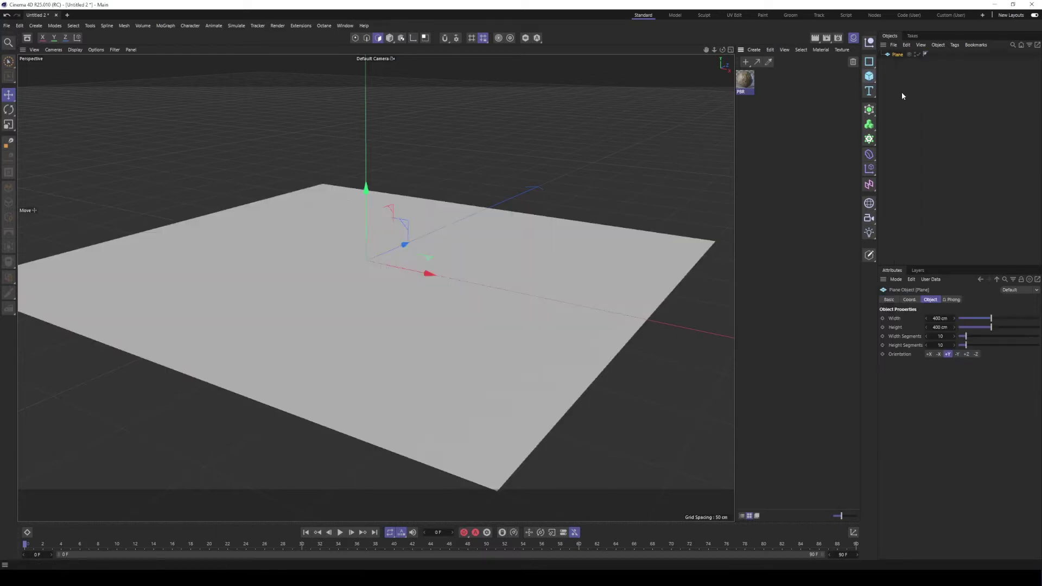
{"action": "double_click", "coordinate": [939, 337]}
{"action": "type", "text": "600"}
{"action": "key", "text": "Tab"}
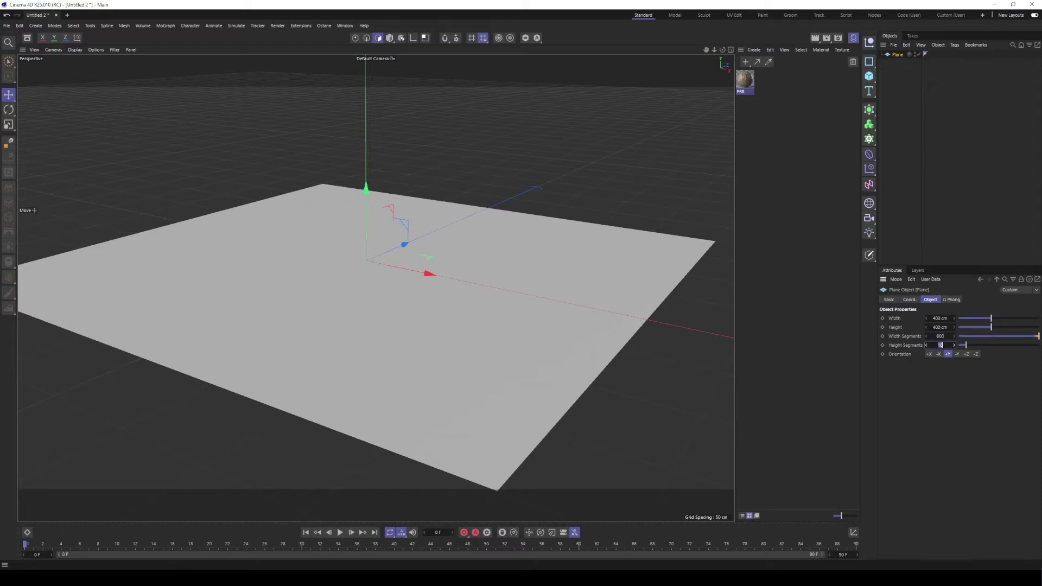
{"action": "type", "text": "600"}
{"action": "key", "text": "Return"}
Display the plane with Gouraud Shading (Lines) and inspect the density of its mesh up close
{"action": "left_click", "coordinate": [76, 50]}
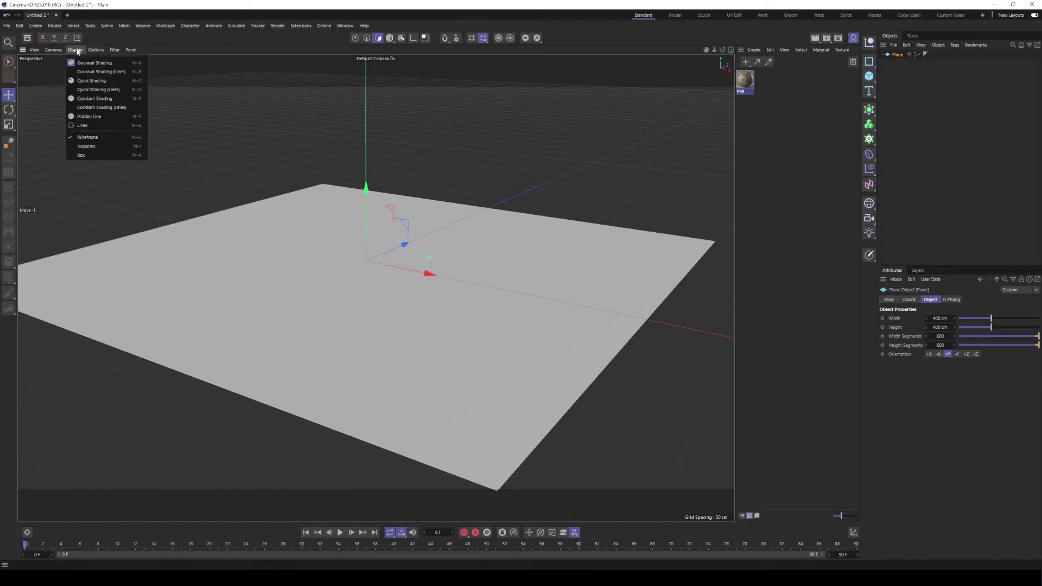
{"action": "left_click", "coordinate": [88, 74]}
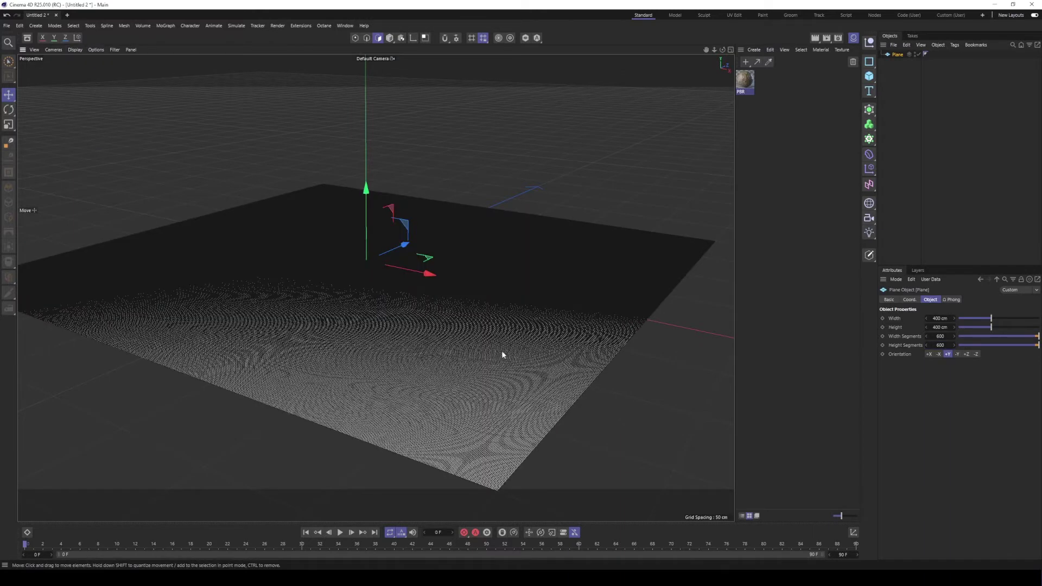
{"action": "scroll", "coordinate": [397, 361], "scroll_direction": "up", "scroll_amount": 10}
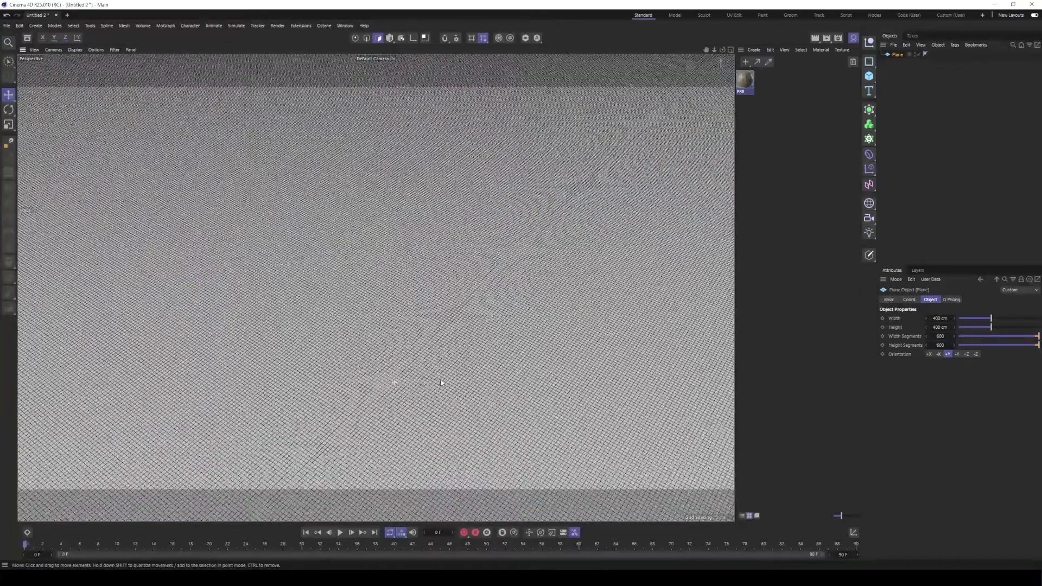
{"action": "left_click_drag", "start_coordinate": [414, 354], "coordinate": [438, 363], "text": "alt"}
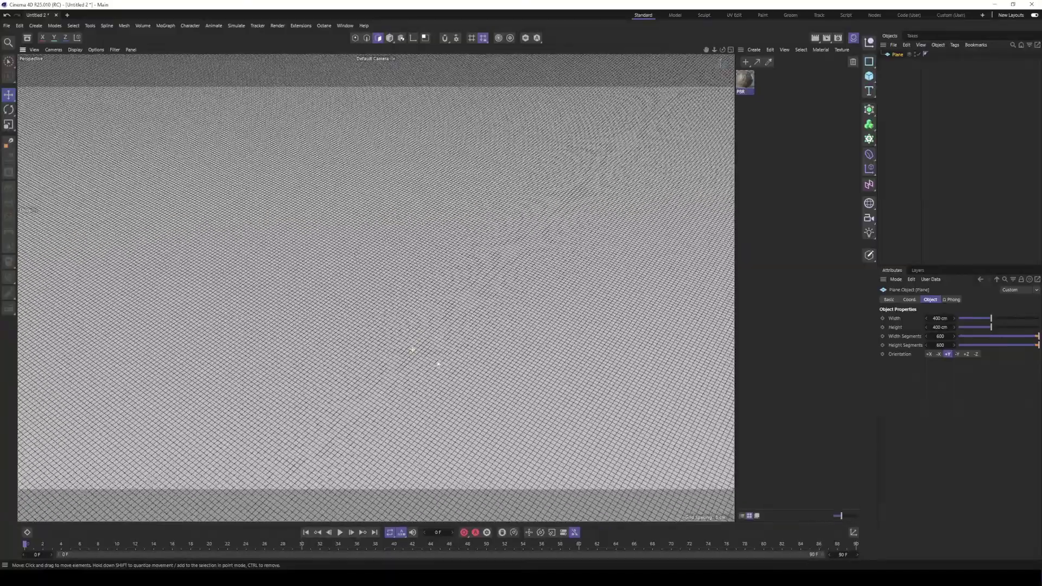
{"action": "left_click_drag", "start_coordinate": [414, 512], "coordinate": [414, 358], "text": "alt"}
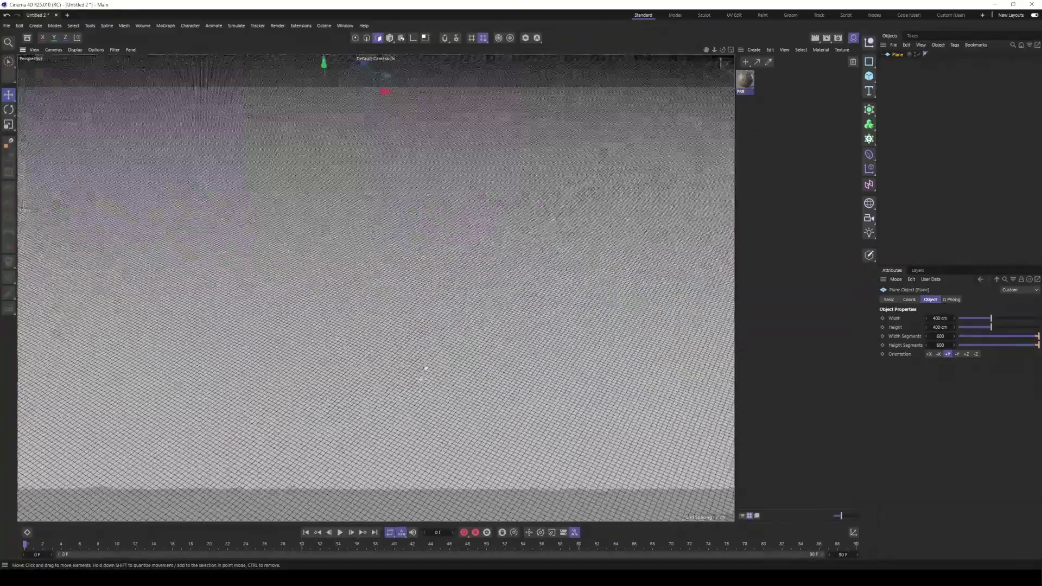
{"action": "right_click_drag", "start_coordinate": [442, 360], "coordinate": [394, 375], "text": "alt"}
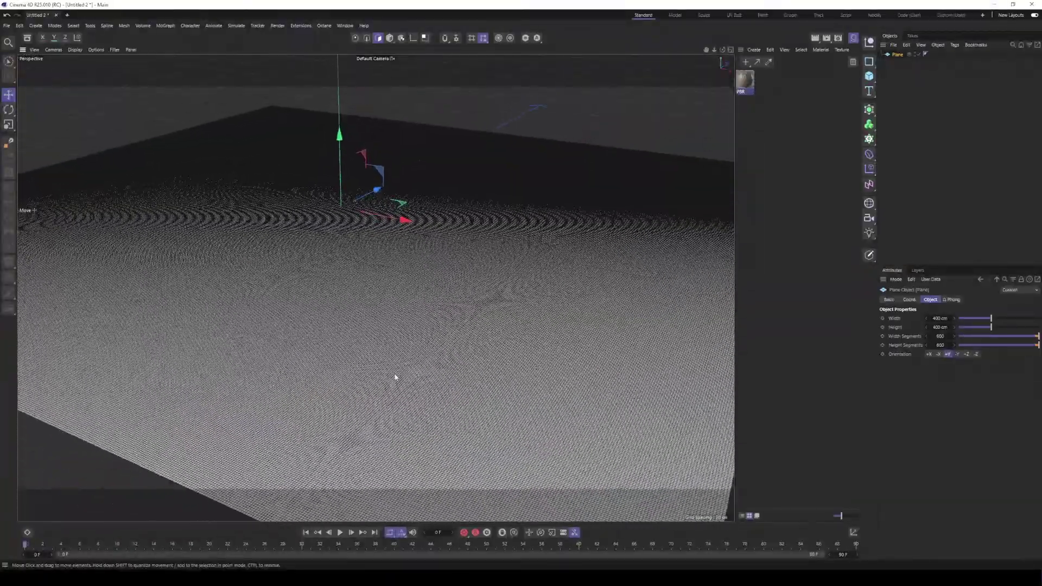
{"action": "left_click_drag", "start_coordinate": [424, 370], "coordinate": [426, 356], "text": "alt"}
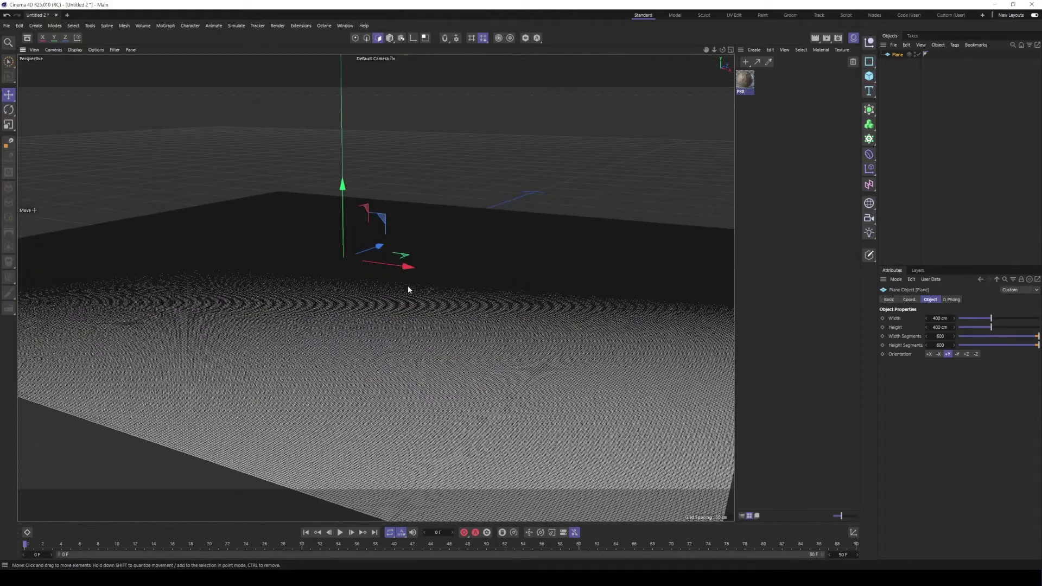
Switch to Model mode and return the viewport display to plain Gouraud Shading
{"action": "left_click", "coordinate": [387, 38]}
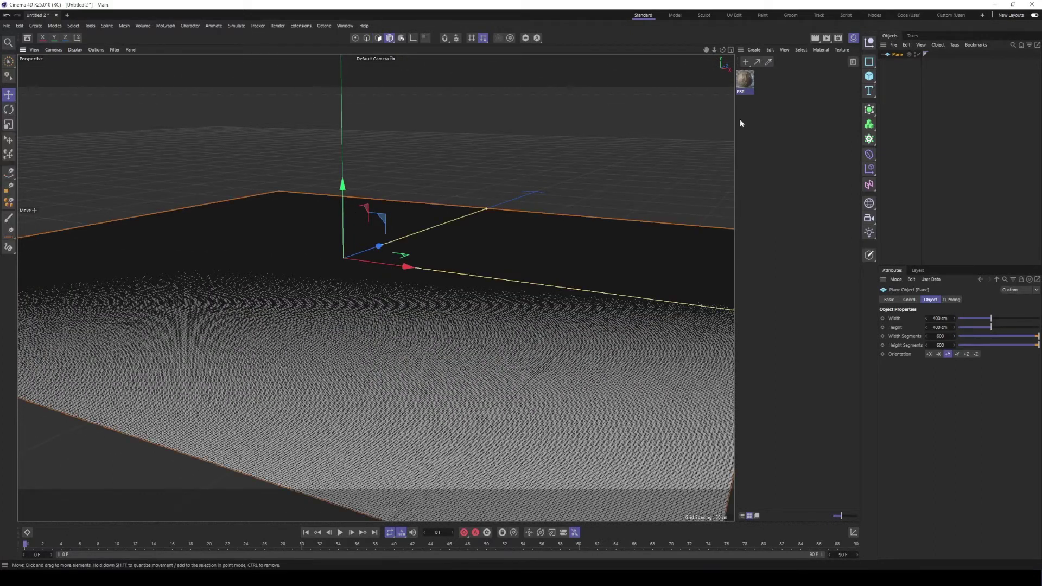
{"action": "left_click", "coordinate": [73, 49]}
{"action": "left_click", "coordinate": [89, 63]}
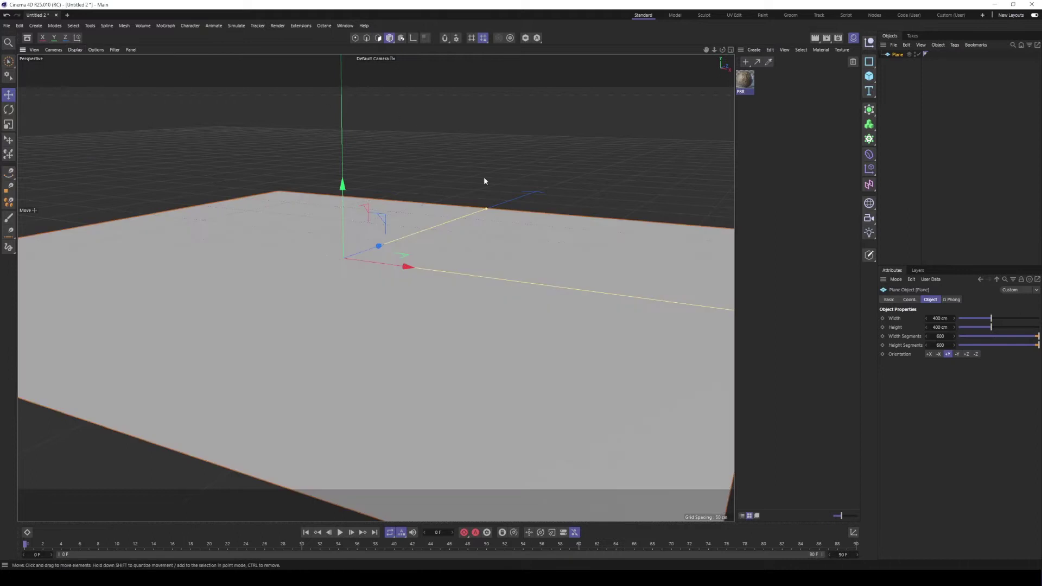
Apply the PBR material to the plane
{"action": "left_click_drag", "start_coordinate": [749, 82], "coordinate": [600, 284]}
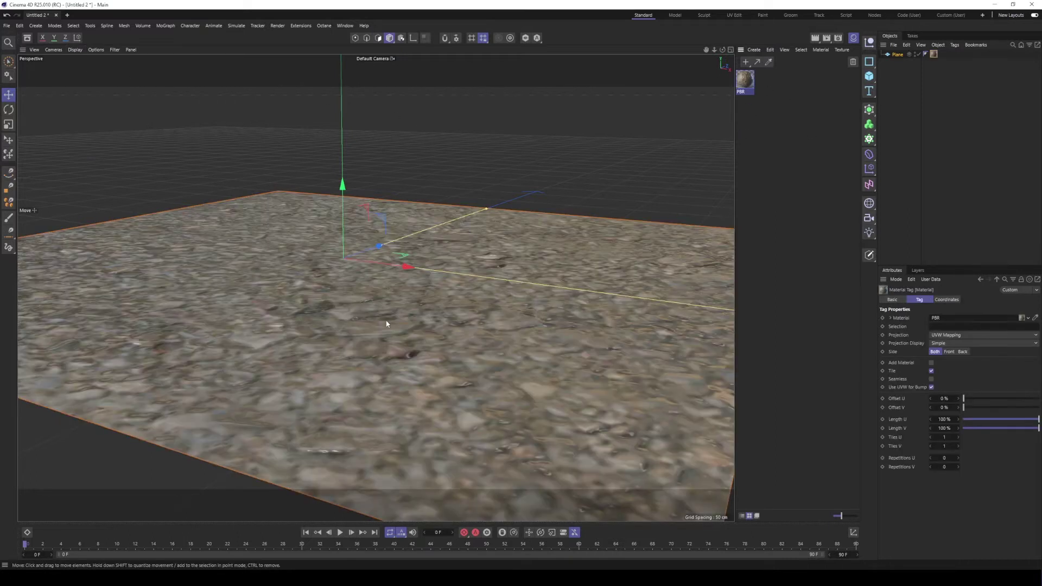
{"action": "mouse_move", "coordinate": [329, 286]}
{"action": "left_mouse_down", "text": "alt"}
{"action": "mouse_move", "coordinate": [321, 291]}
{"action": "mouse_move", "coordinate": [322, 280]}
{"action": "mouse_move", "coordinate": [342, 275]}
{"action": "left_mouse_up", "text": "alt"}
{"action": "middle_click_drag", "start_coordinate": [342, 275], "coordinate": [378, 299], "text": "alt"}
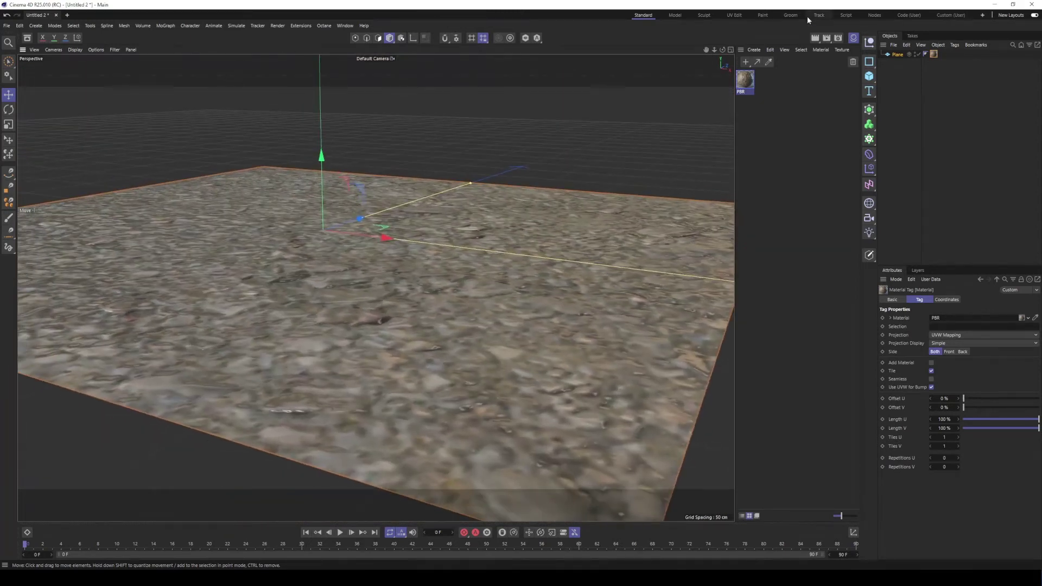
Turn off saving of the rendered image in the render settings and bring up the Output options
{"action": "left_click", "coordinate": [838, 39]}
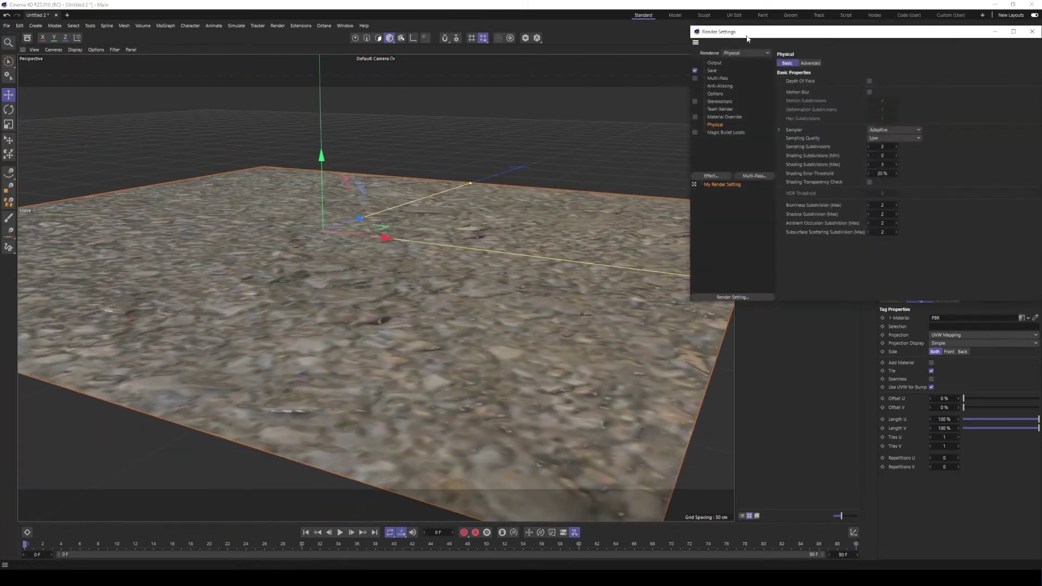
{"action": "left_click_drag", "start_coordinate": [747, 36], "coordinate": [595, 87]}
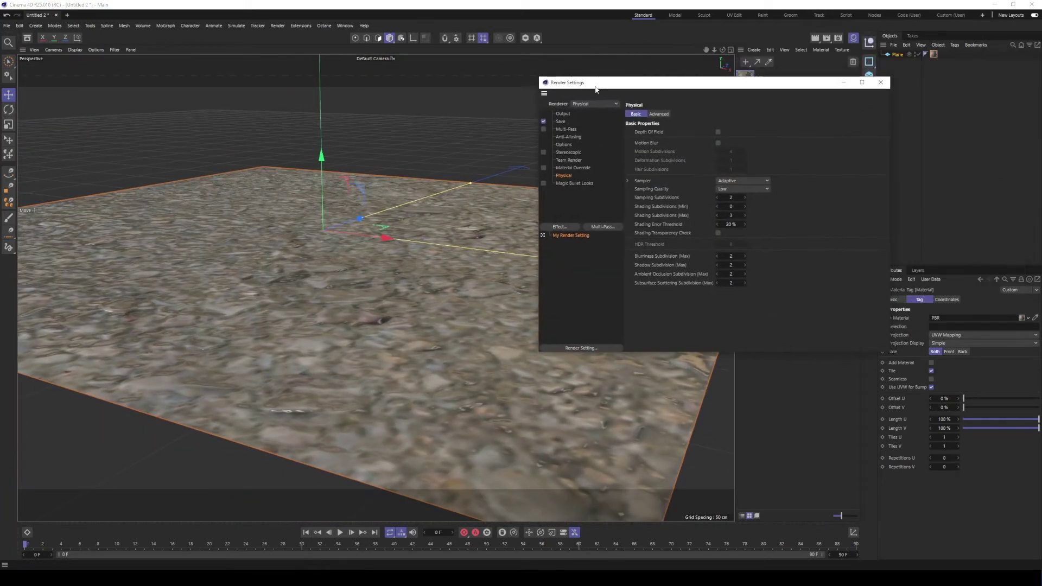
{"action": "left_click", "coordinate": [563, 113]}
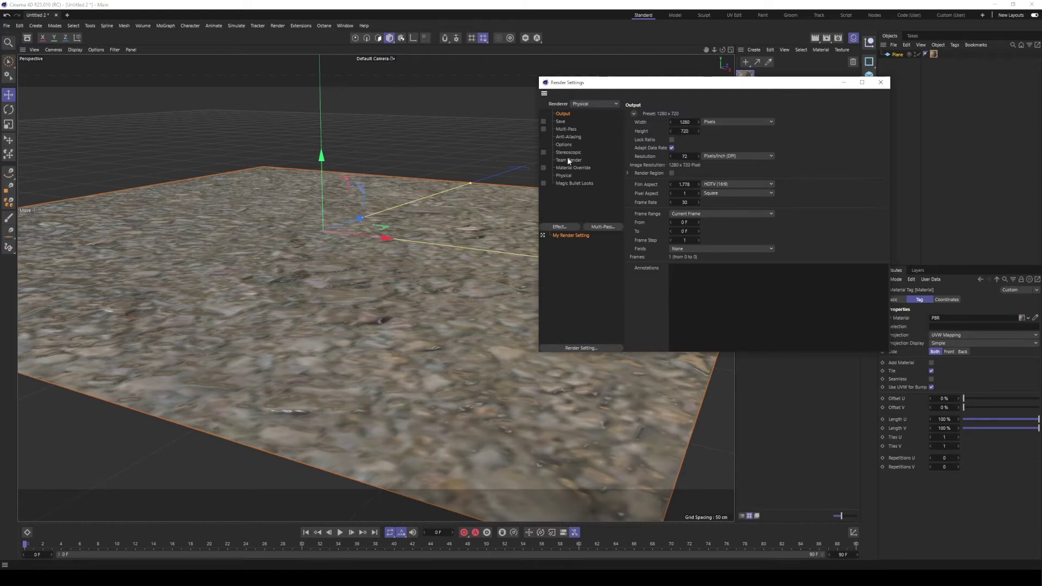
Review the Physical renderer's basic properties and its Sampling Quality choices, and close the render settings
{"action": "left_click", "coordinate": [564, 176]}
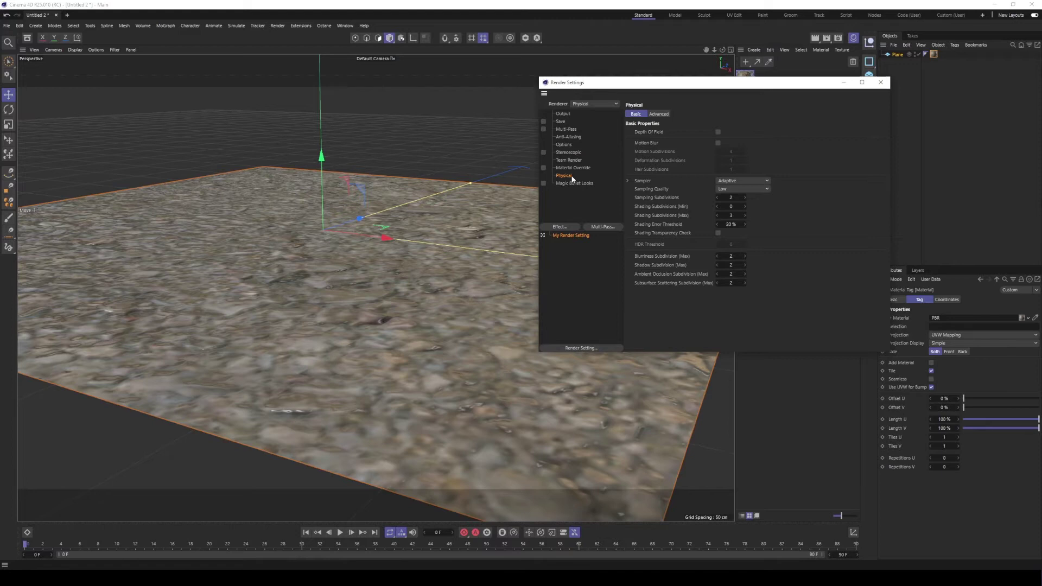
{"action": "left_click", "coordinate": [737, 188]}
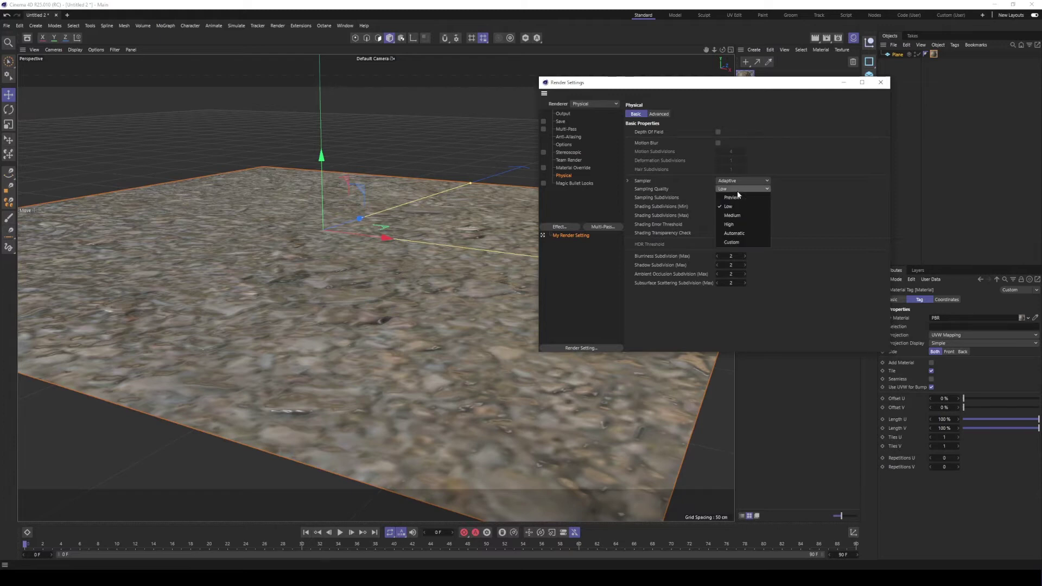
{"action": "left_click", "coordinate": [706, 282]}
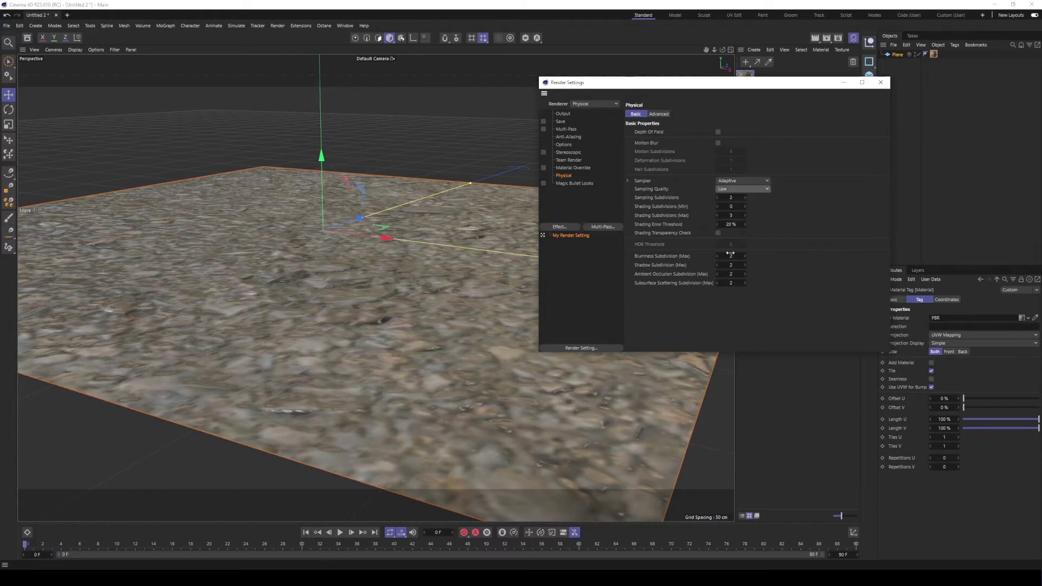
{"action": "left_click", "coordinate": [746, 189]}
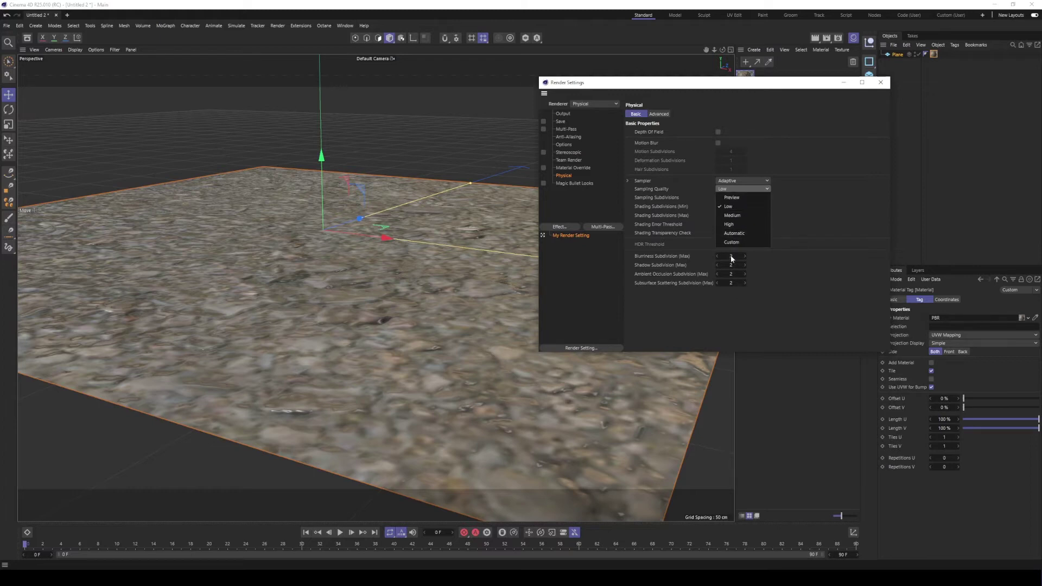
{"action": "left_click", "coordinate": [745, 310]}
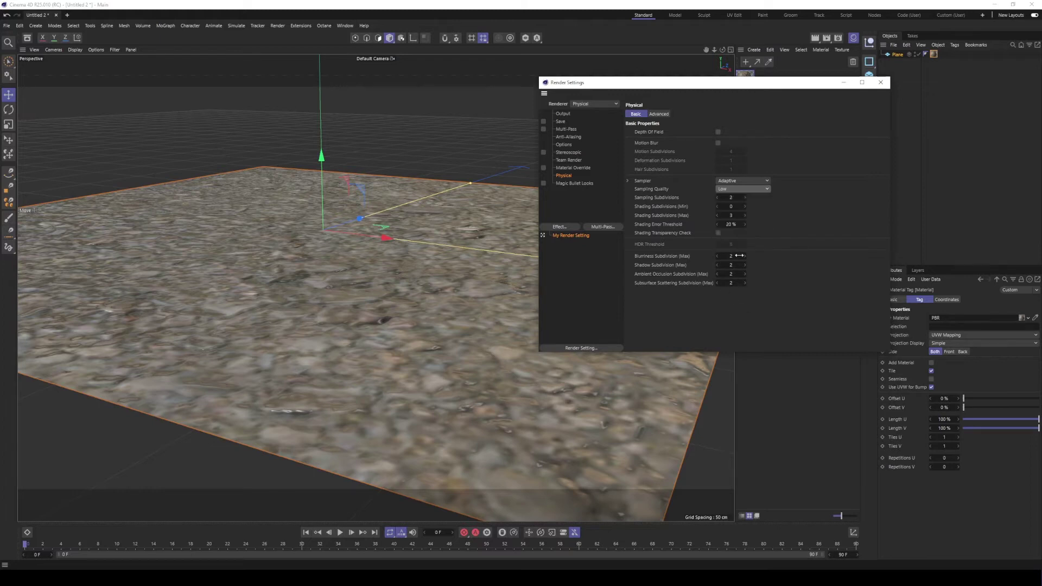
{"action": "left_click", "coordinate": [738, 189]}
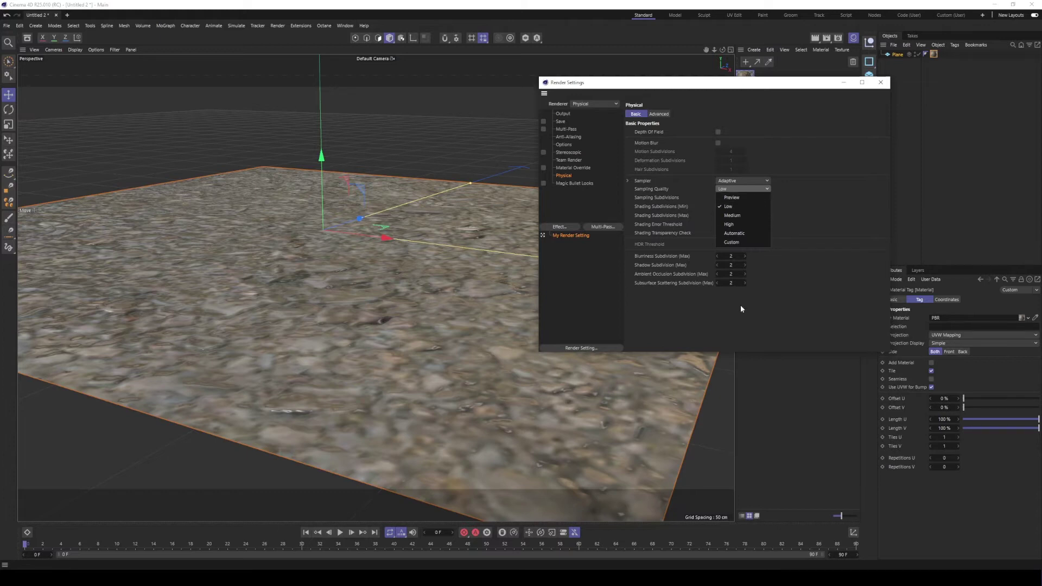
{"action": "left_click", "coordinate": [741, 306]}
{"action": "left_click", "coordinate": [881, 83]}
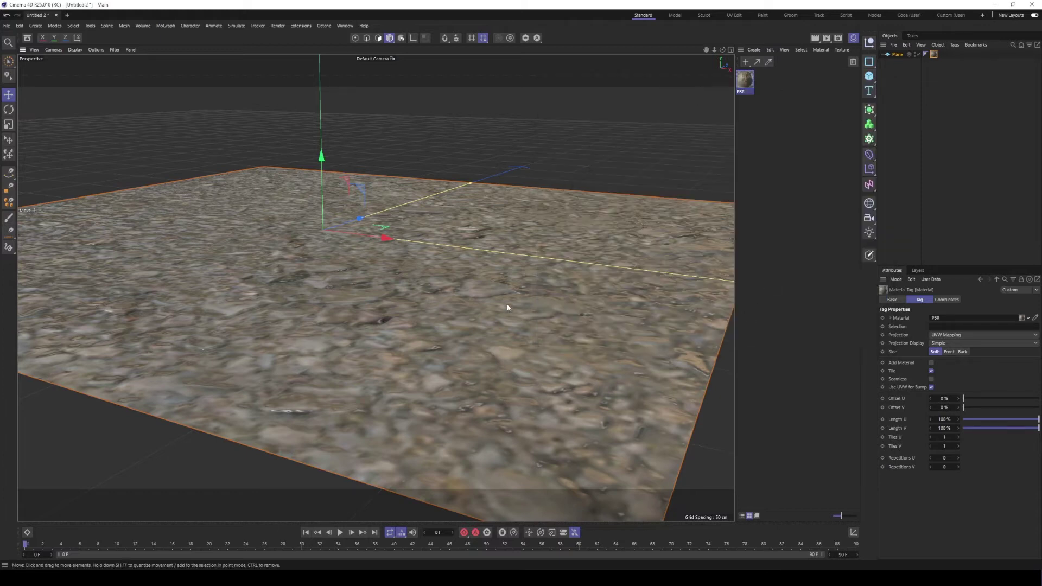
Frame the textured plane in the perspective view and render it to the Picture Viewer
{"action": "mouse_move", "coordinate": [370, 295]}
{"action": "left_mouse_down", "text": "alt"}
{"action": "mouse_move", "coordinate": [366, 305]}
{"action": "mouse_move", "coordinate": [372, 298]}
{"action": "left_mouse_up", "text": "alt"}
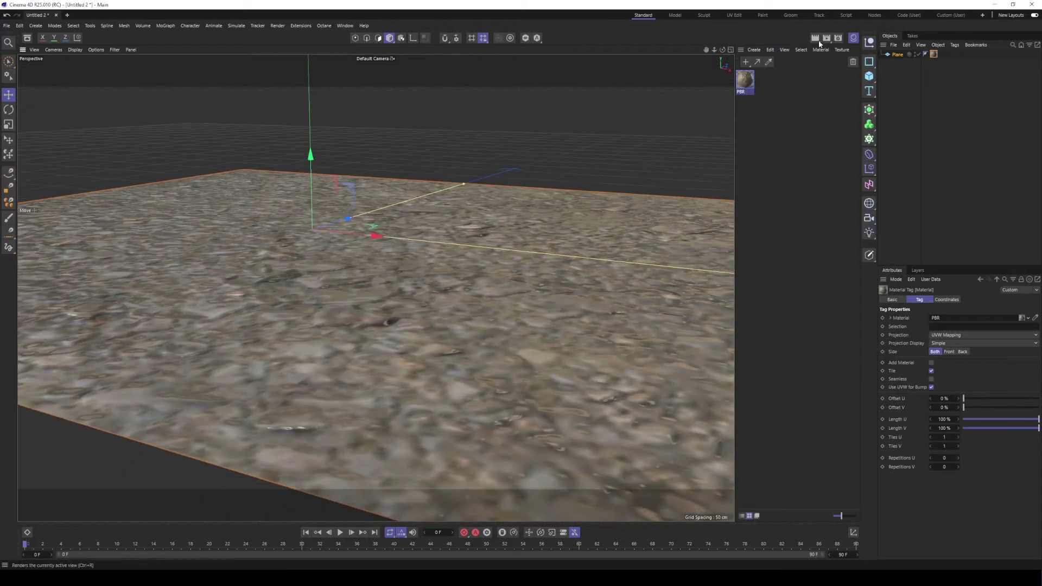
{"action": "left_click", "coordinate": [826, 40]}
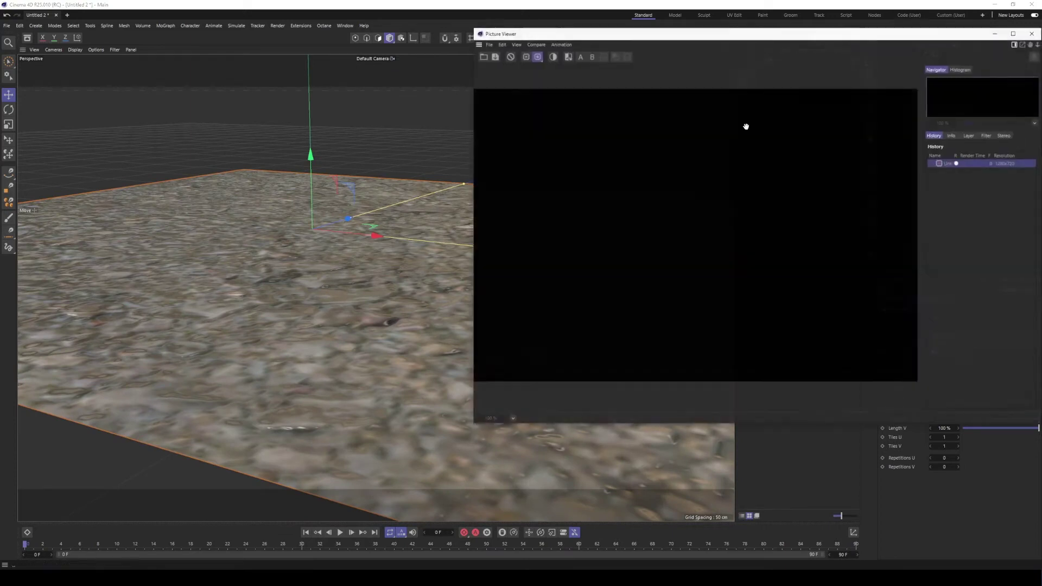
{"action": "left_click_drag", "start_coordinate": [682, 37], "coordinate": [419, 87]}
Examine the displaced rocks and the plane's edges in the render at several magnifications, and close the Picture Viewer
{"action": "scroll", "coordinate": [423, 278], "scroll_direction": "down", "scroll_amount": 1}
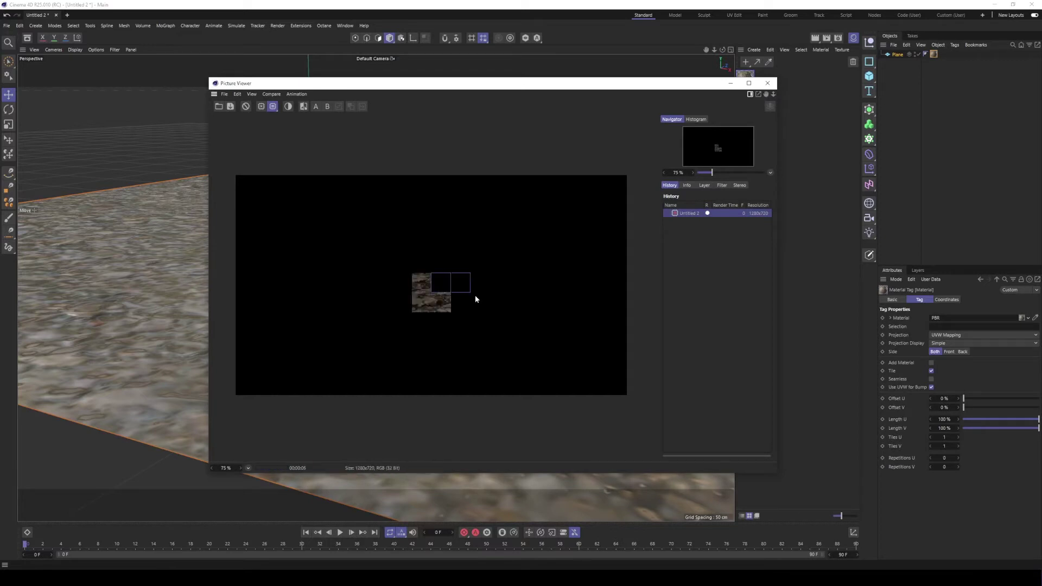
{"action": "scroll", "coordinate": [380, 350], "scroll_direction": "up", "scroll_amount": 1}
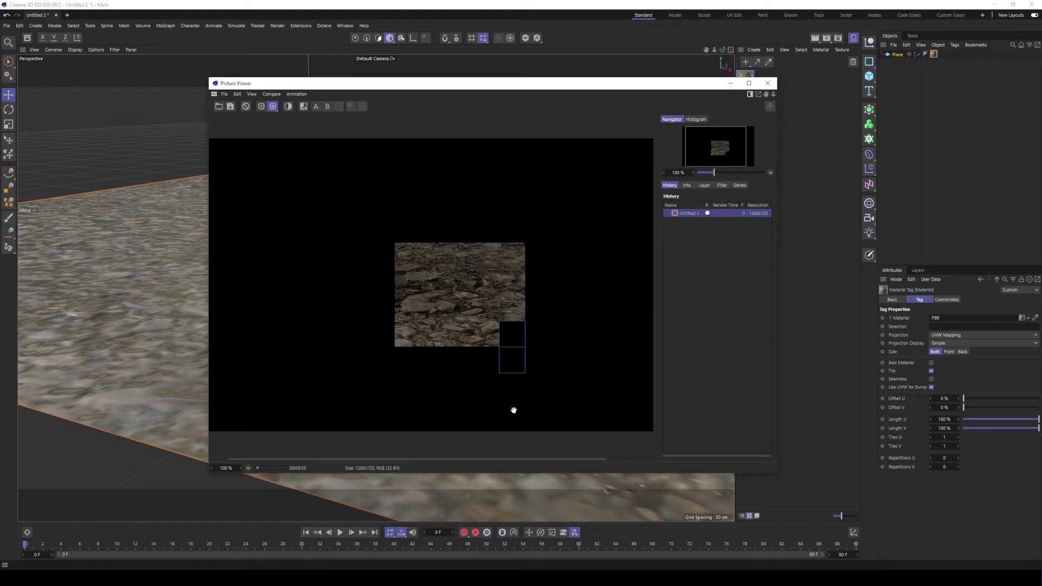
{"action": "scroll", "coordinate": [444, 391], "scroll_direction": "down", "scroll_amount": 1}
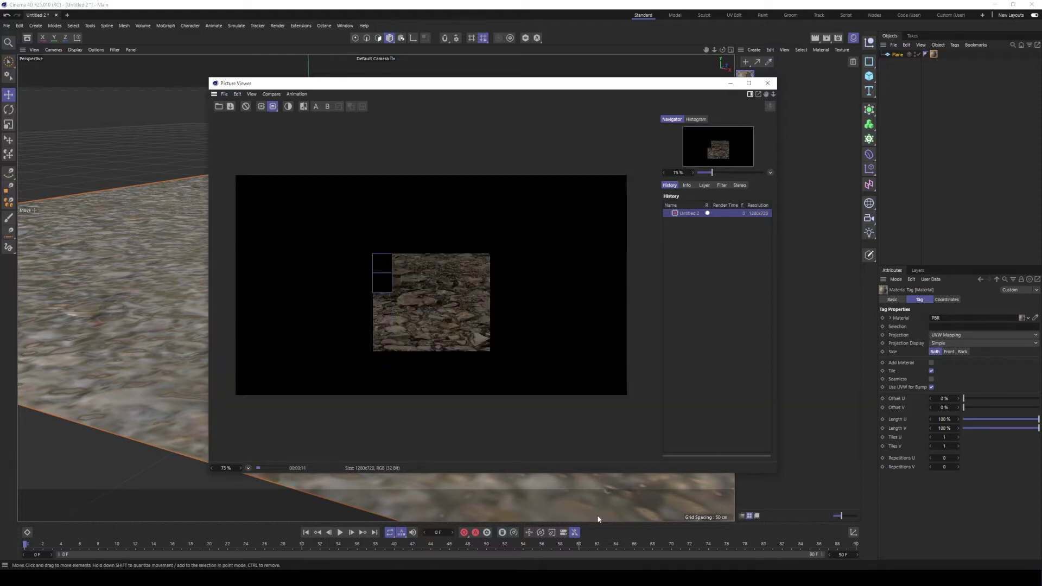
{"action": "scroll", "coordinate": [439, 338], "scroll_direction": "up", "scroll_amount": 4}
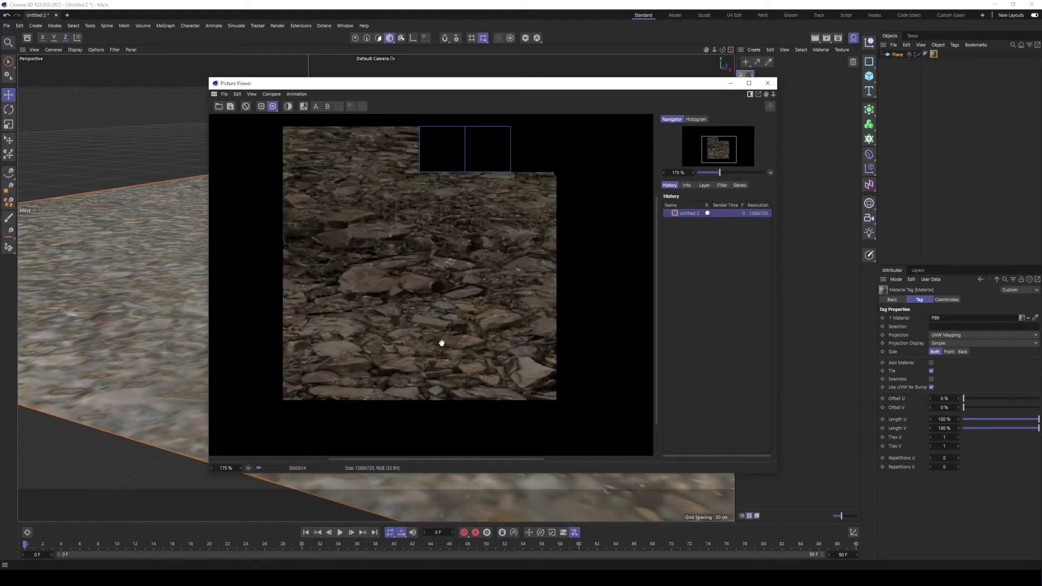
{"action": "scroll", "coordinate": [441, 343], "scroll_direction": "down", "scroll_amount": 1}
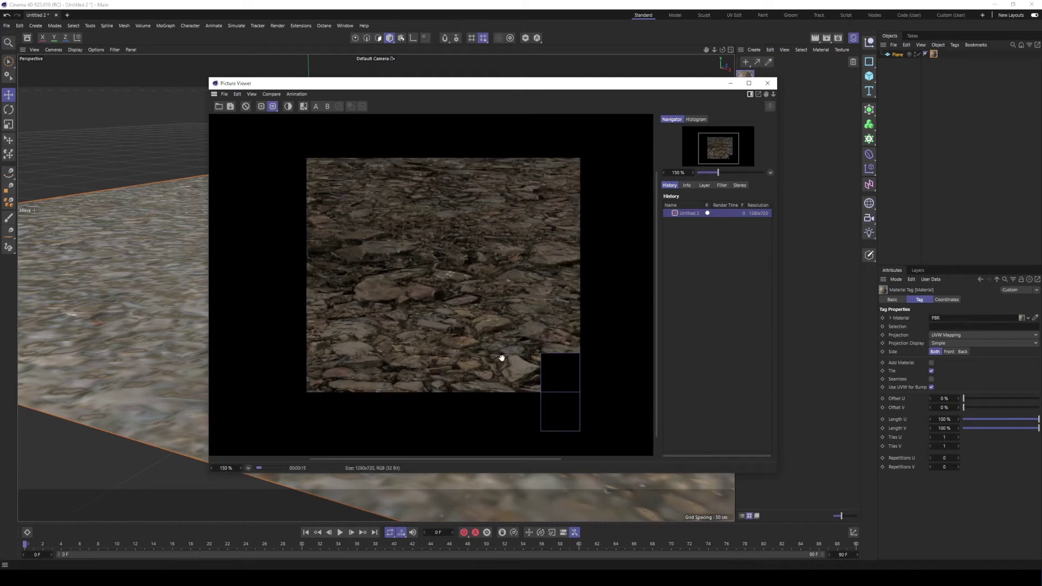
{"action": "scroll", "coordinate": [502, 358], "scroll_direction": "down", "scroll_amount": 3}
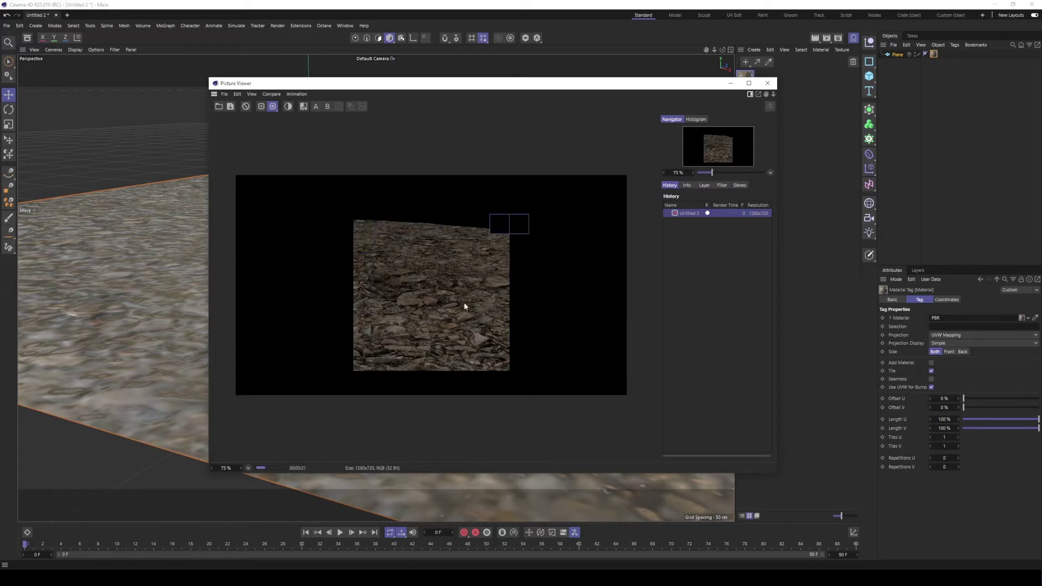
{"action": "scroll", "coordinate": [509, 226], "scroll_direction": "up", "scroll_amount": 5}
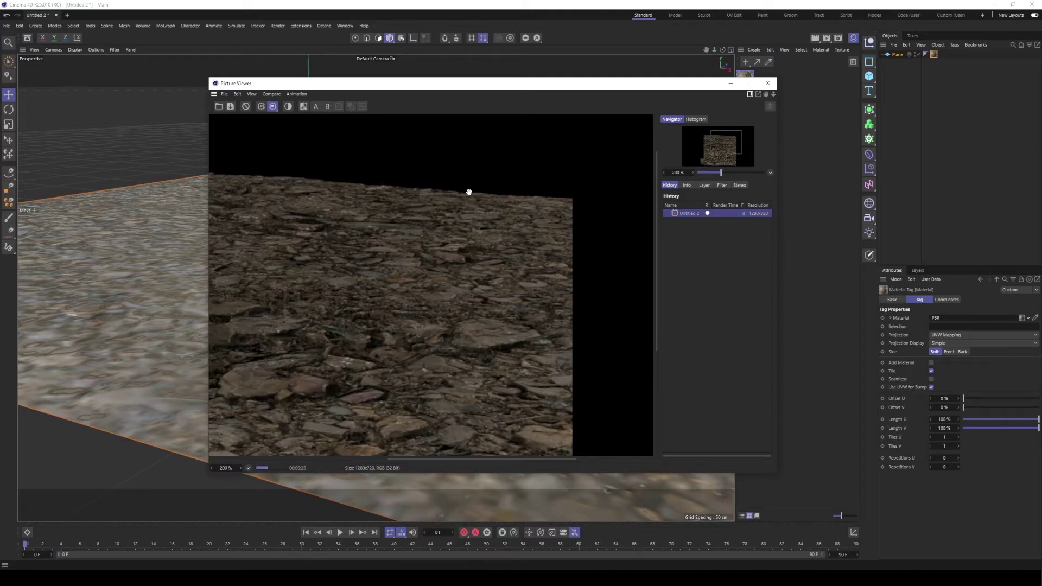
{"action": "scroll", "coordinate": [549, 251], "scroll_direction": "down", "scroll_amount": 5}
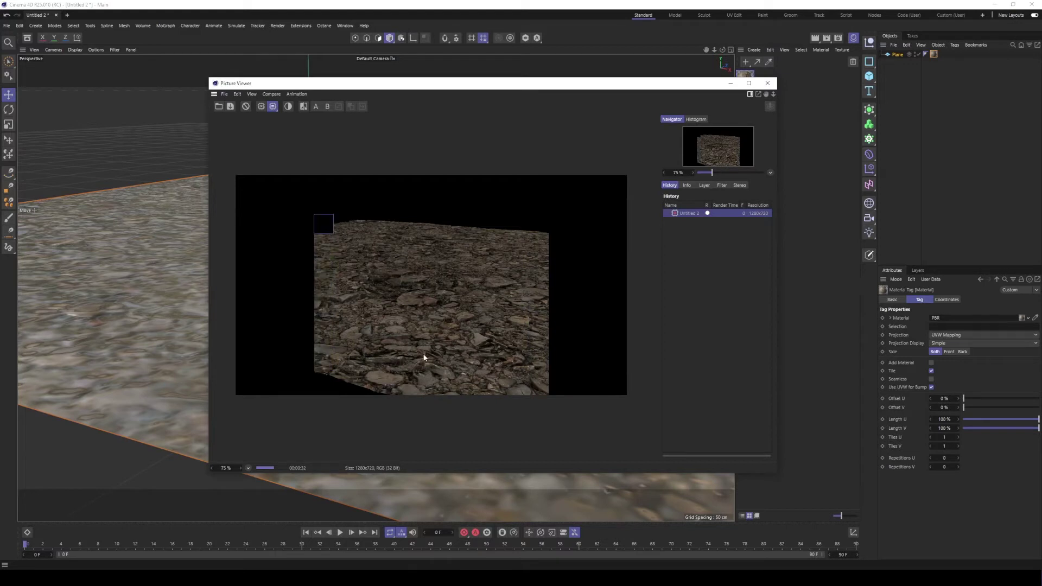
{"action": "scroll", "coordinate": [493, 353], "scroll_direction": "up", "scroll_amount": 4}
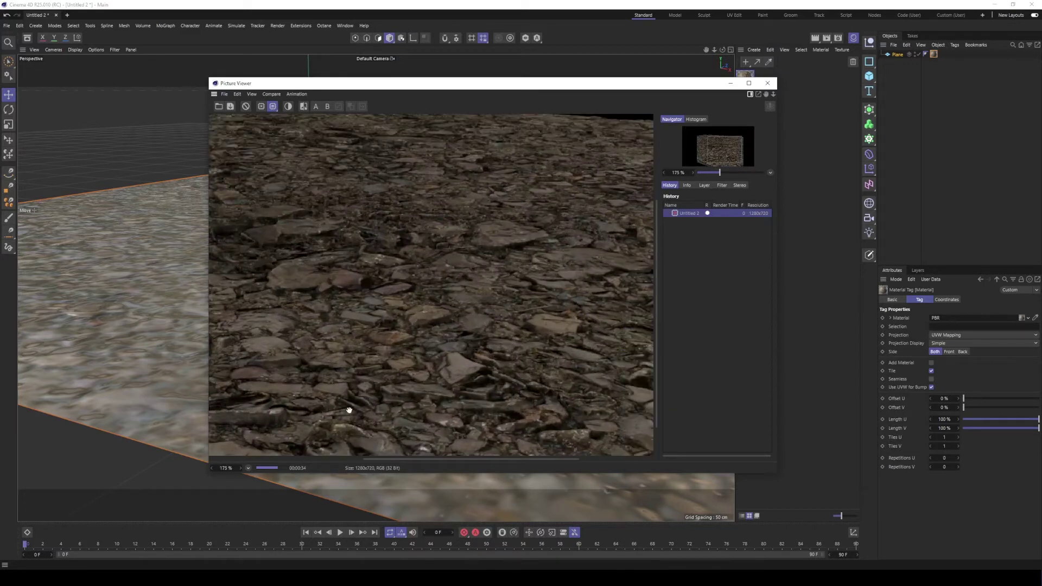
{"action": "scroll", "coordinate": [371, 319], "scroll_direction": "down", "scroll_amount": 4}
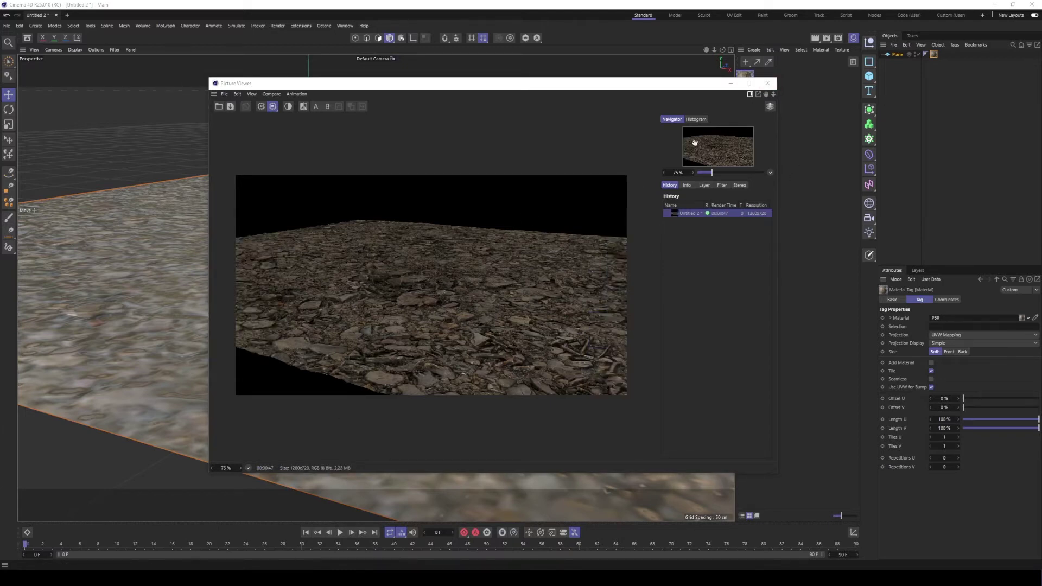
{"action": "left_click", "coordinate": [767, 83]}
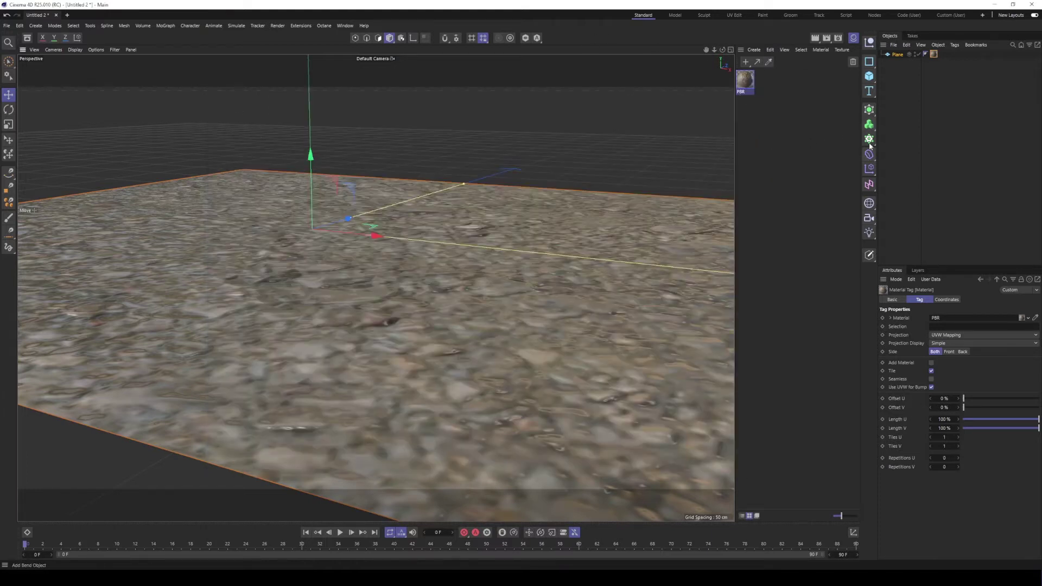
Add a Physical Sky to the scene to light the plane
{"action": "left_click", "coordinate": [869, 204]}
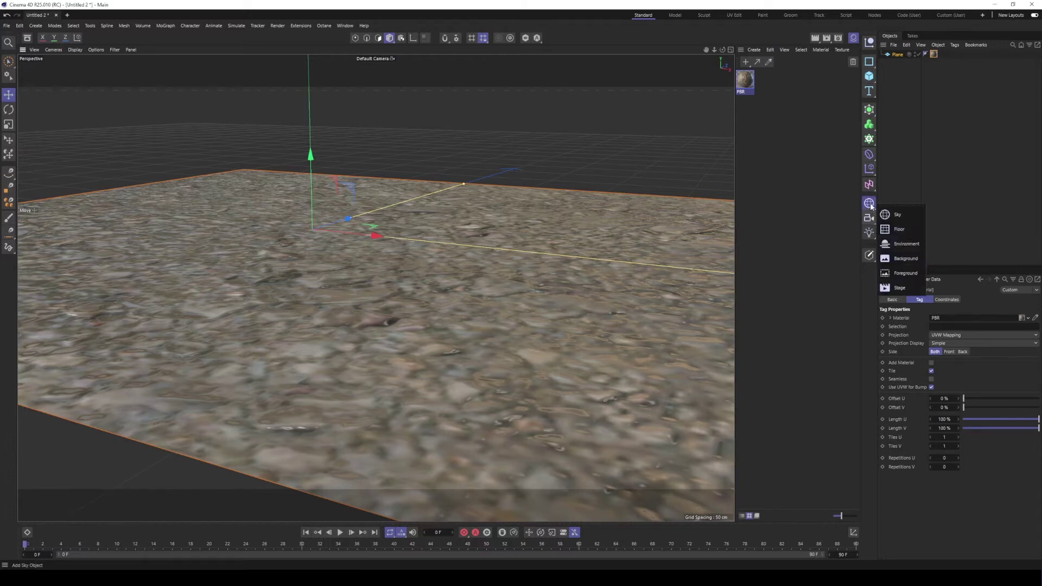
{"action": "left_click", "coordinate": [842, 198]}
{"action": "left_click", "coordinate": [842, 198]}
{"action": "left_click", "coordinate": [870, 233]}
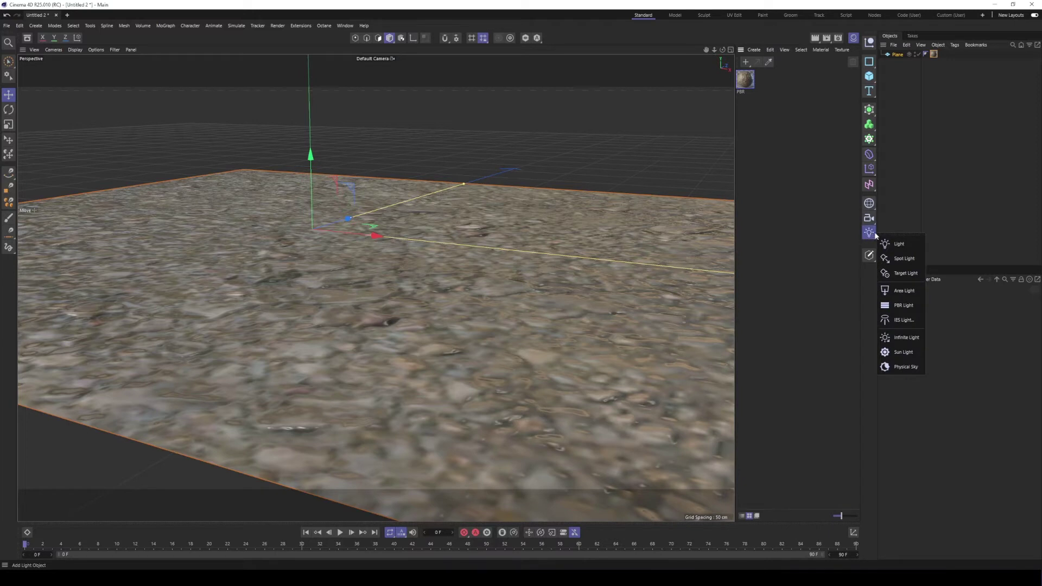
{"action": "left_click", "coordinate": [903, 367]}
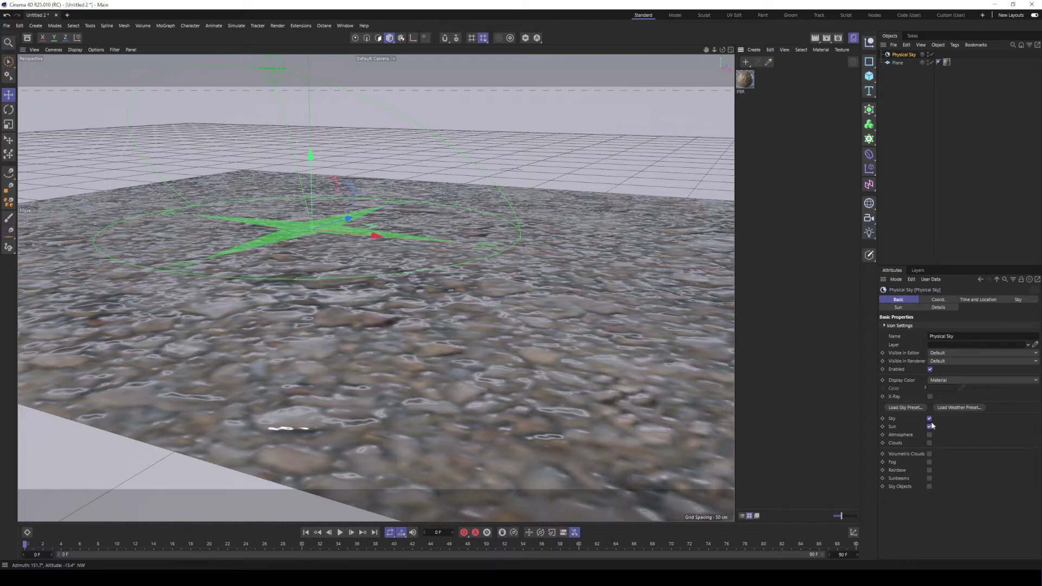
Review the Physical Sky's Sky, Sun and Time and Location settings
{"action": "left_click", "coordinate": [1015, 301]}
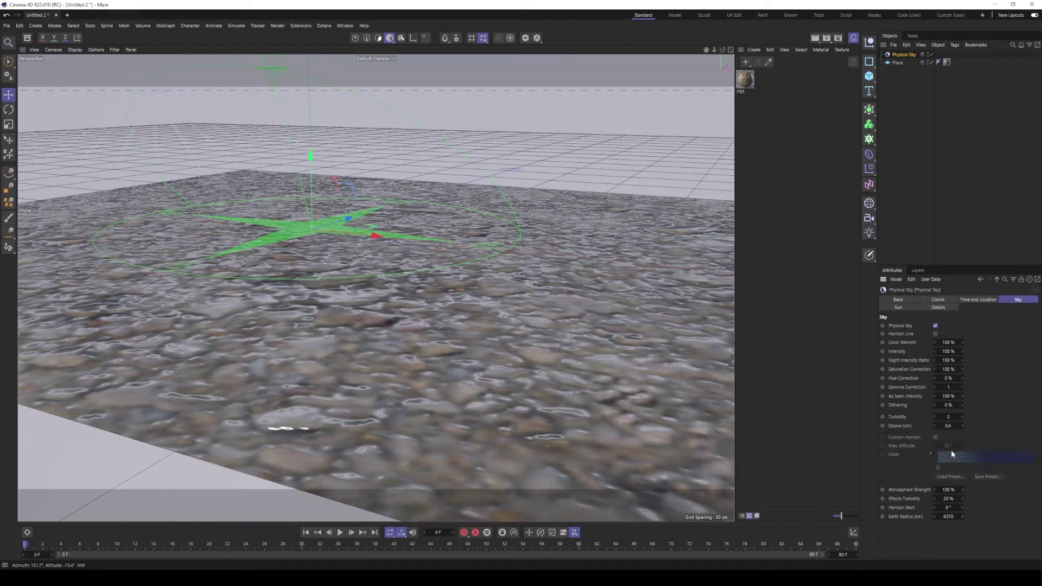
{"action": "left_click", "coordinate": [900, 308]}
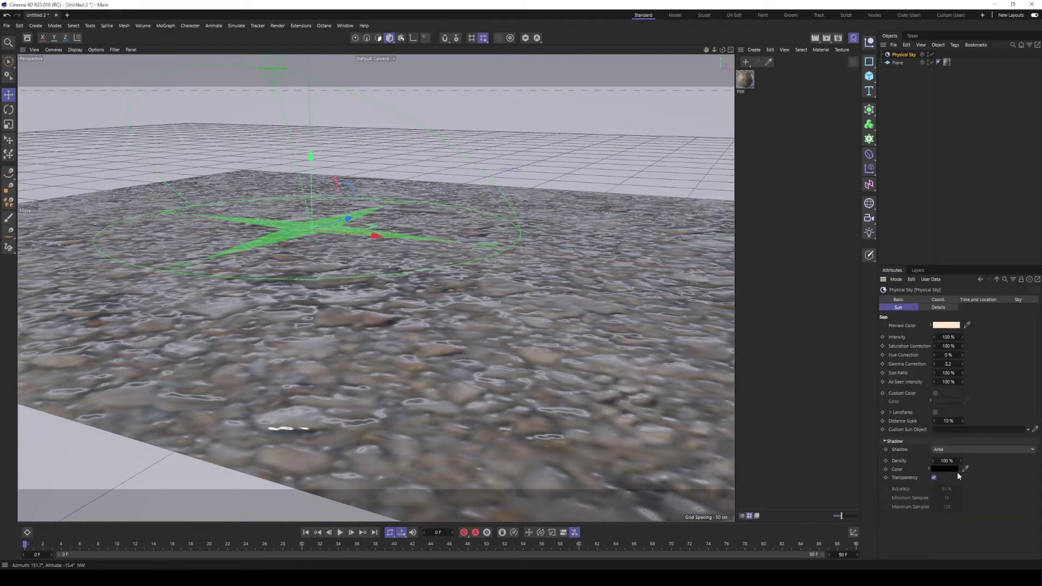
{"action": "left_click", "coordinate": [989, 301]}
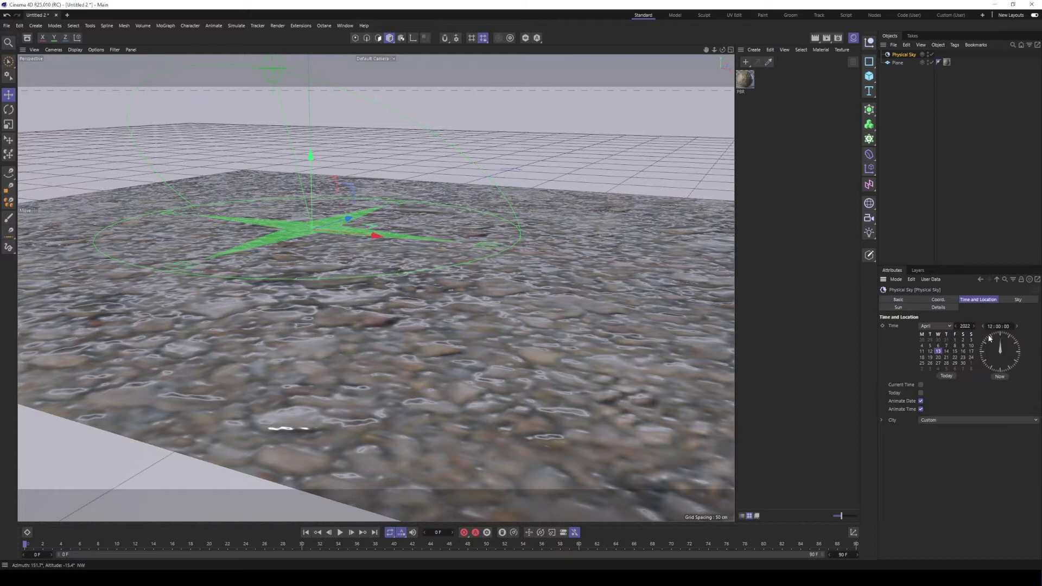
{"action": "left_click", "coordinate": [1019, 301]}
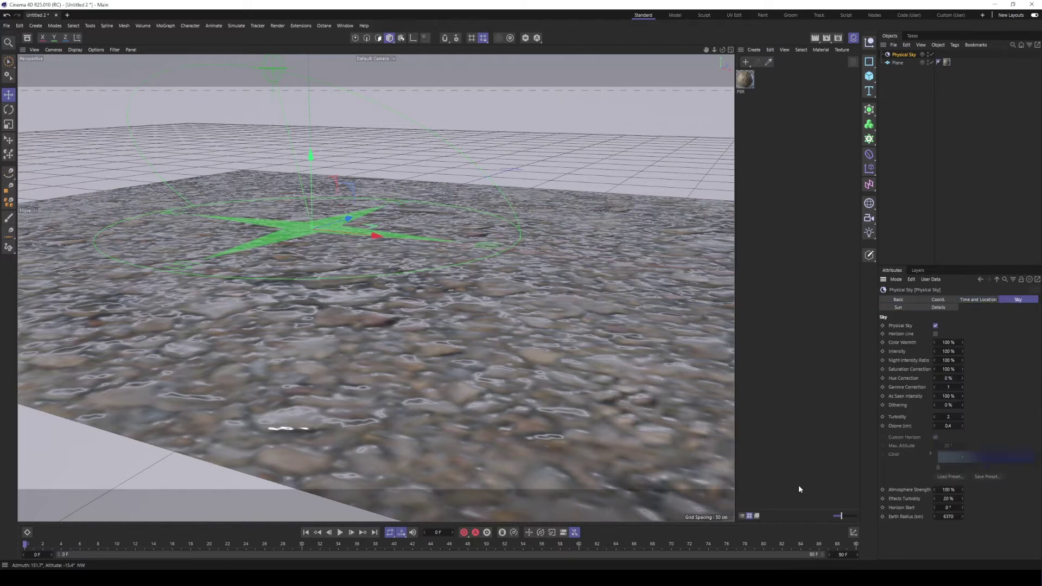
Render the plane lit by the Physical Sky to the Picture Viewer and compare it with the previous render
{"action": "left_click", "coordinate": [826, 37]}
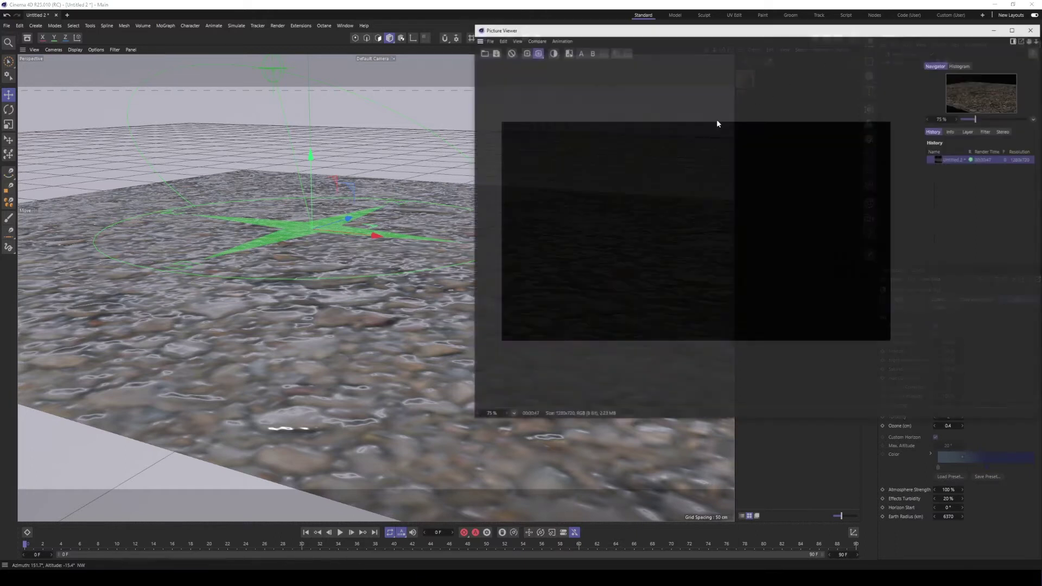
{"action": "left_click_drag", "start_coordinate": [668, 32], "coordinate": [374, 67]}
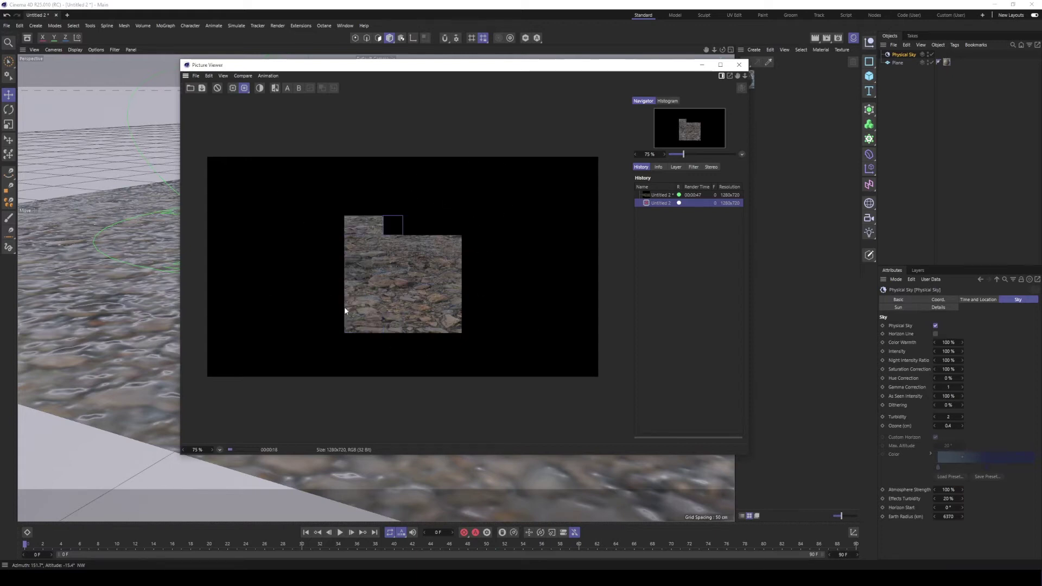
{"action": "scroll", "coordinate": [431, 290], "scroll_direction": "up", "scroll_amount": 2}
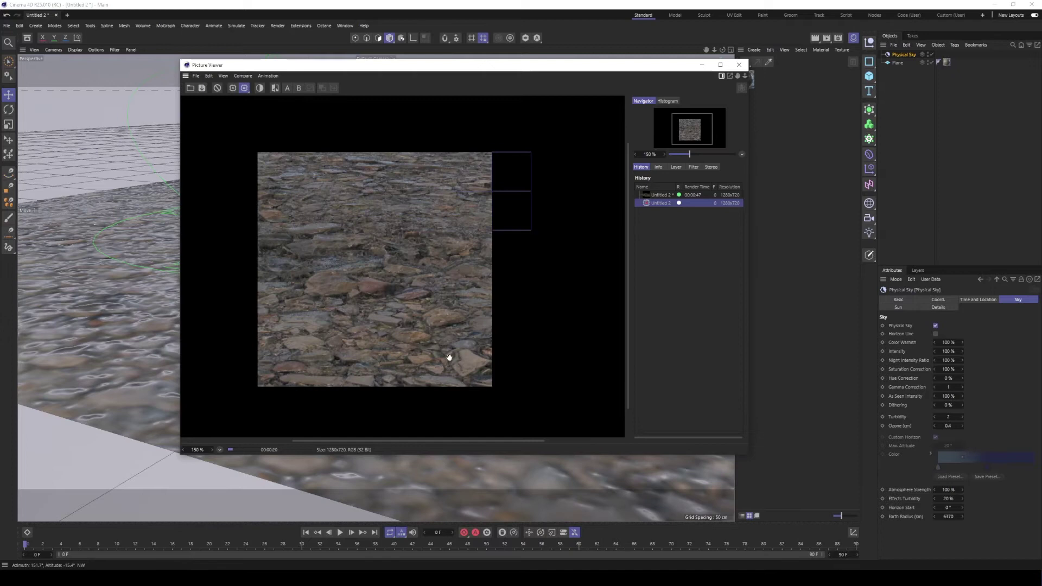
{"action": "left_click", "coordinate": [657, 196]}
{"action": "left_click", "coordinate": [656, 203]}
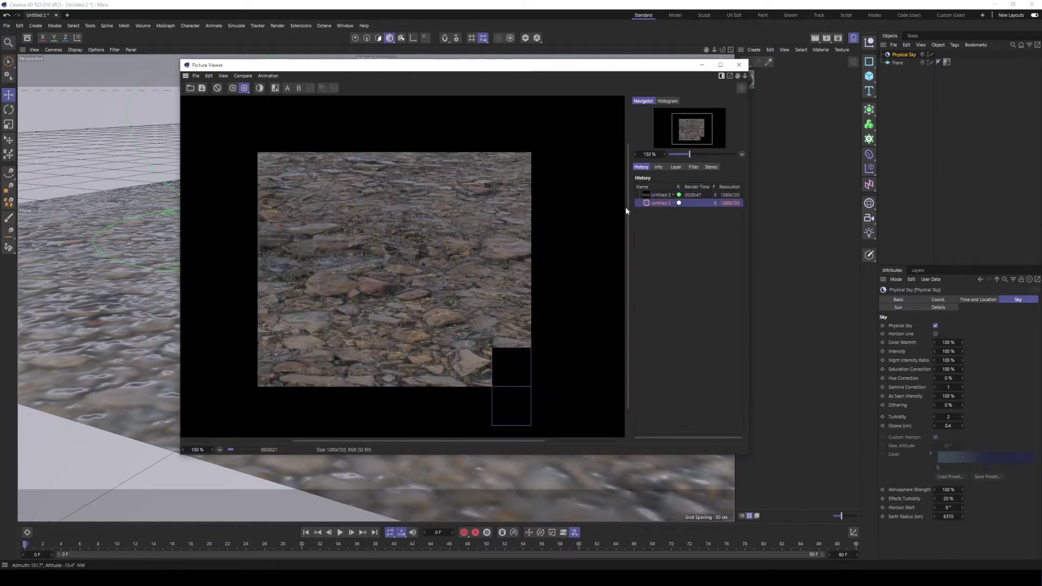
{"action": "scroll", "coordinate": [362, 290], "scroll_direction": "down", "scroll_amount": 3}
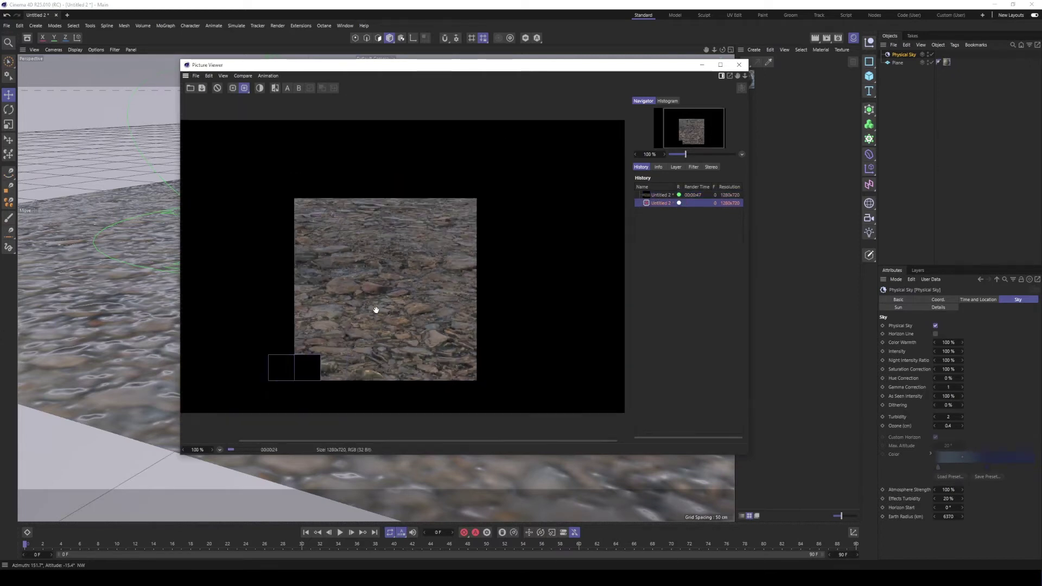
Compare the Physical Sky render with the previous unlit render at different magnifications, and close the Picture Viewer
{"action": "scroll", "coordinate": [415, 305], "scroll_direction": "up", "scroll_amount": 2}
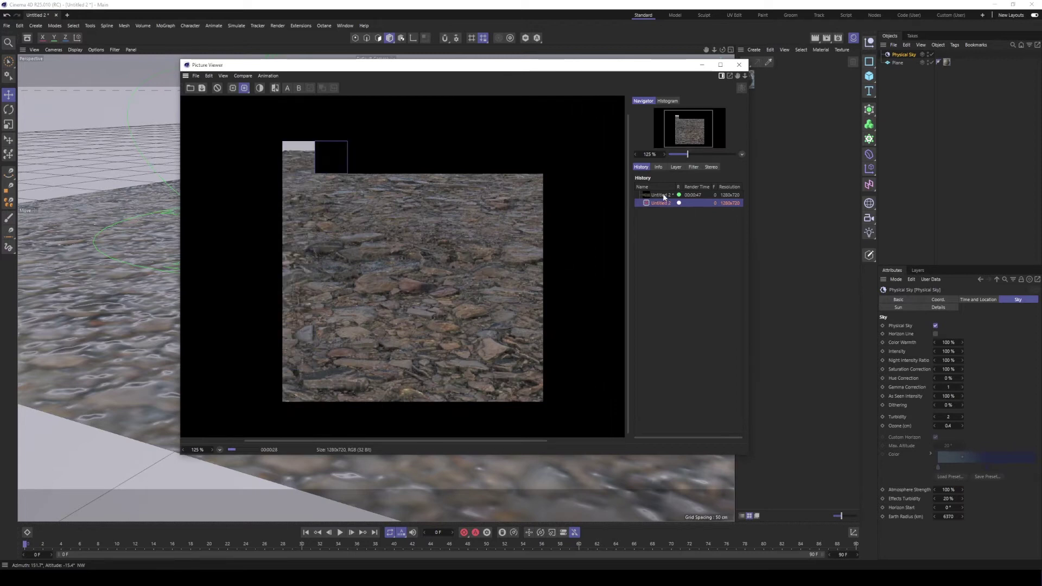
{"action": "scroll", "coordinate": [380, 268], "scroll_direction": "down", "scroll_amount": 2}
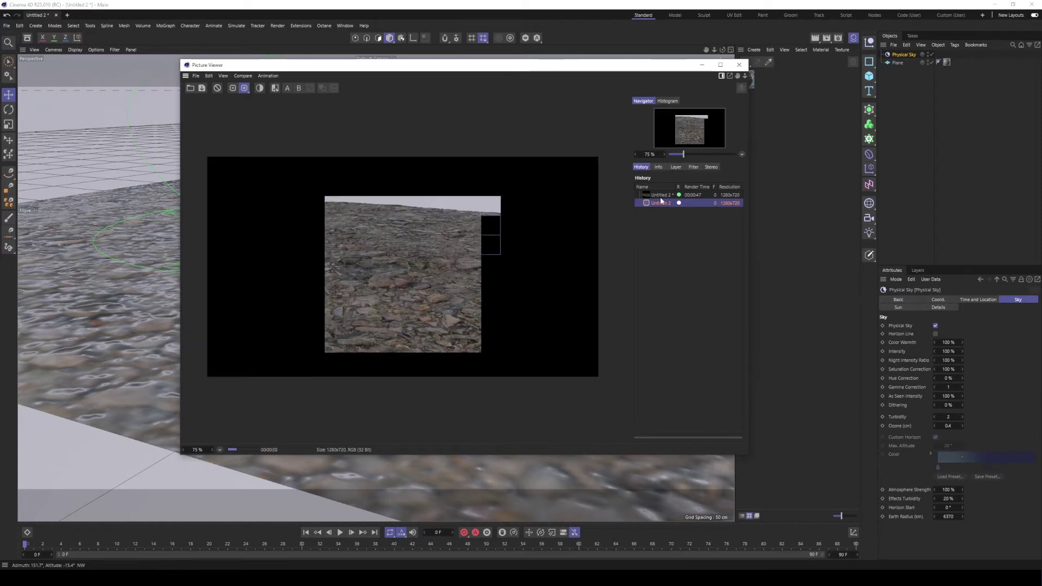
{"action": "left_click", "coordinate": [660, 197]}
{"action": "left_click", "coordinate": [660, 204]}
{"action": "left_click", "coordinate": [660, 198]}
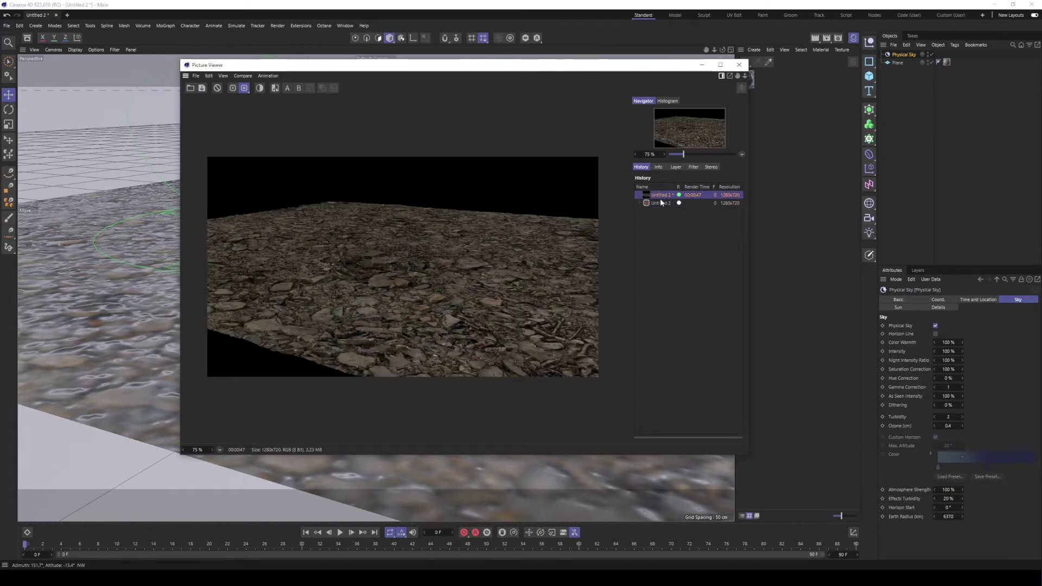
{"action": "left_click", "coordinate": [661, 201]}
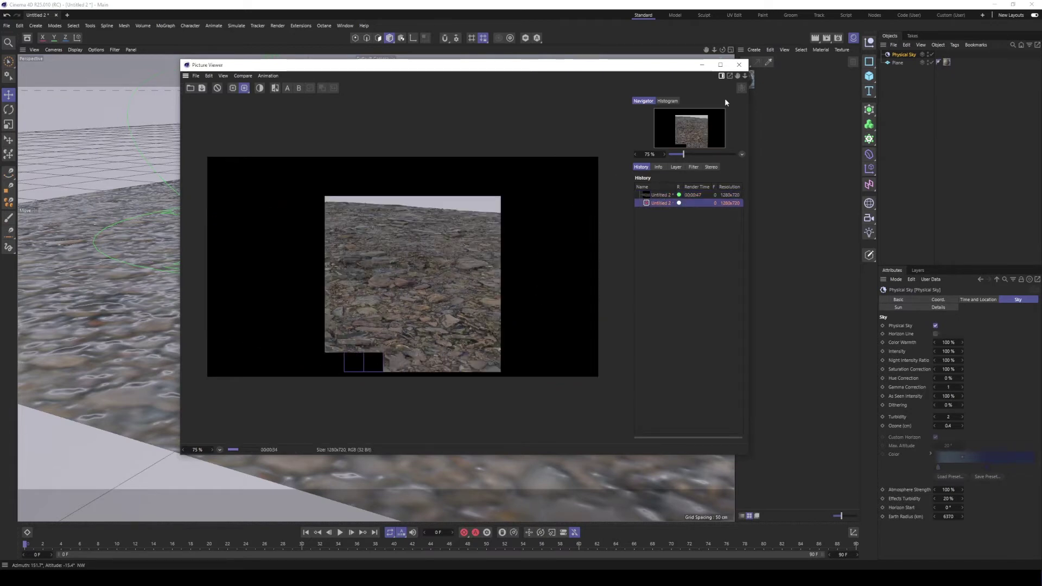
{"action": "left_click", "coordinate": [739, 64]}
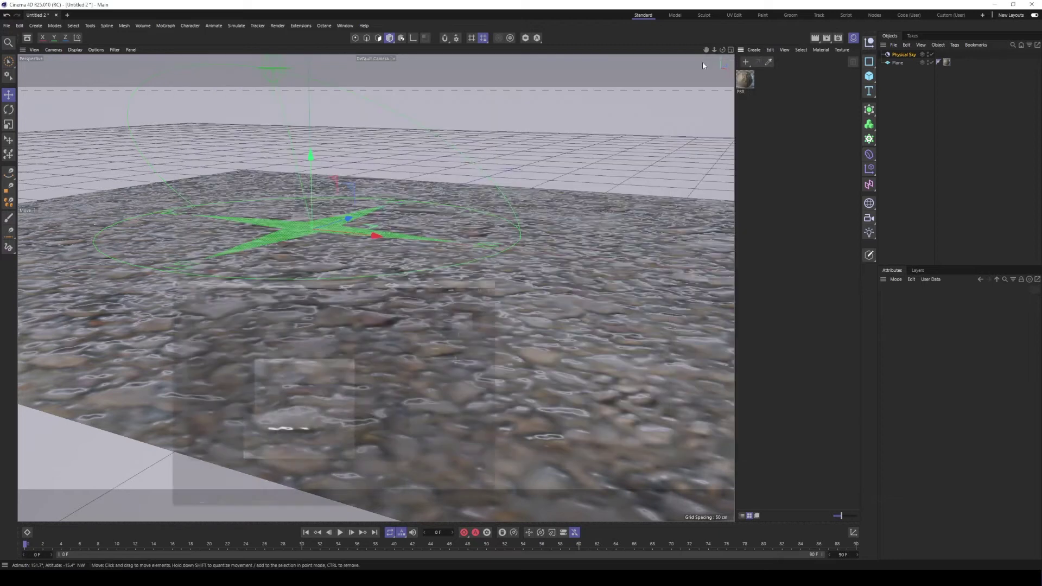
Add a Sky object to the scene and disable the Physical Sky
{"action": "left_click", "coordinate": [903, 55]}
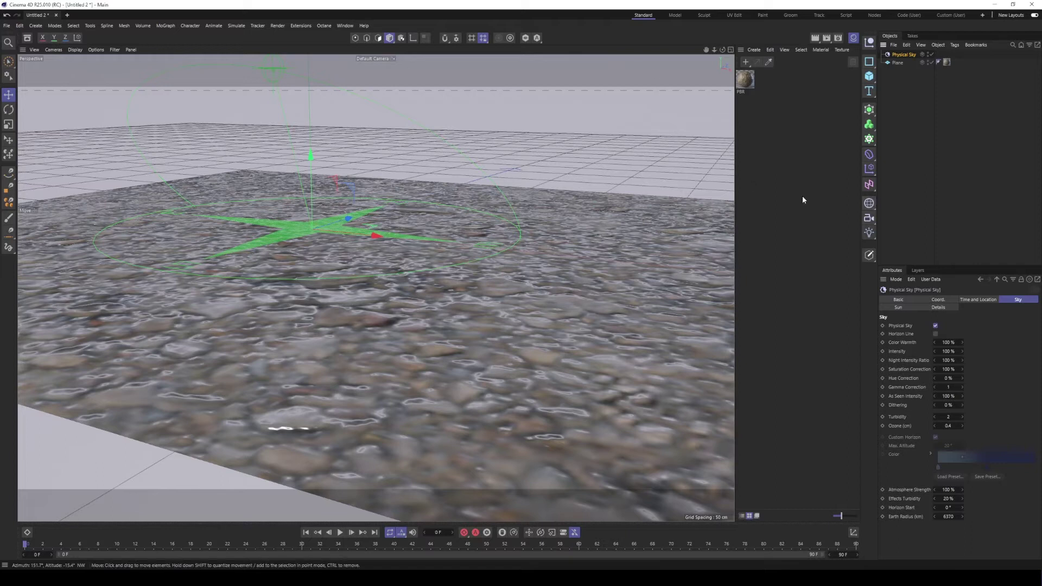
{"action": "left_click", "coordinate": [869, 203]}
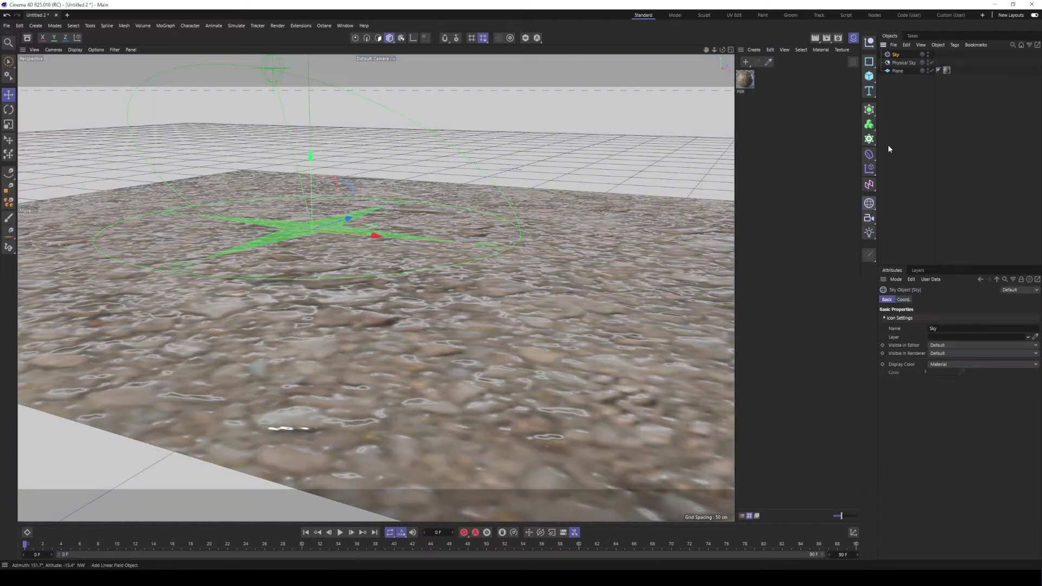
{"action": "left_click", "coordinate": [931, 62]}
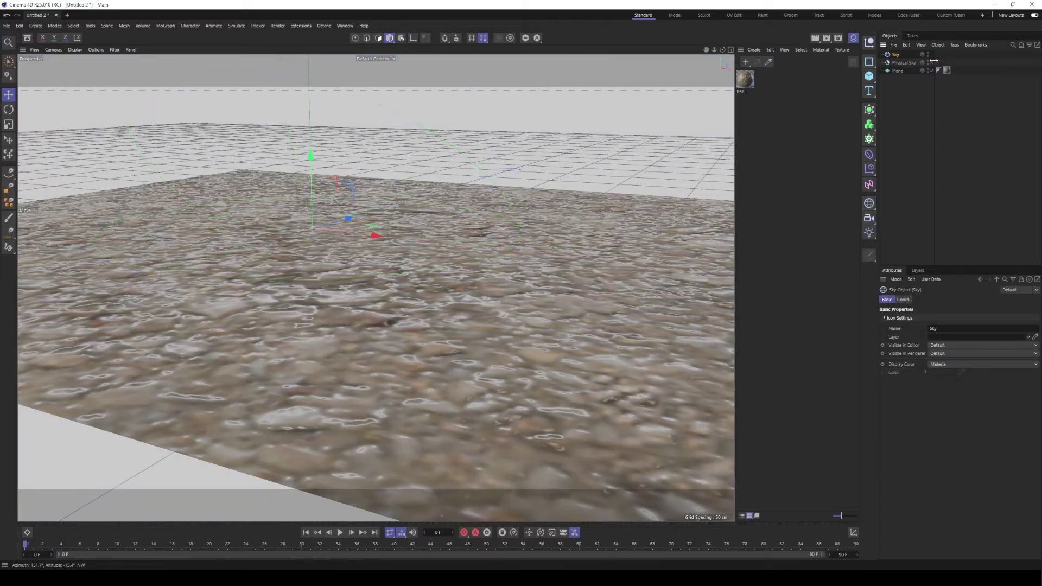
{"action": "left_click", "coordinate": [932, 62]}
{"action": "left_click", "coordinate": [930, 63]}
Search the asset library for HDR skies and load the Sky 04 - Golden Hour material into the scene
{"action": "left_click", "coordinate": [27, 38]}
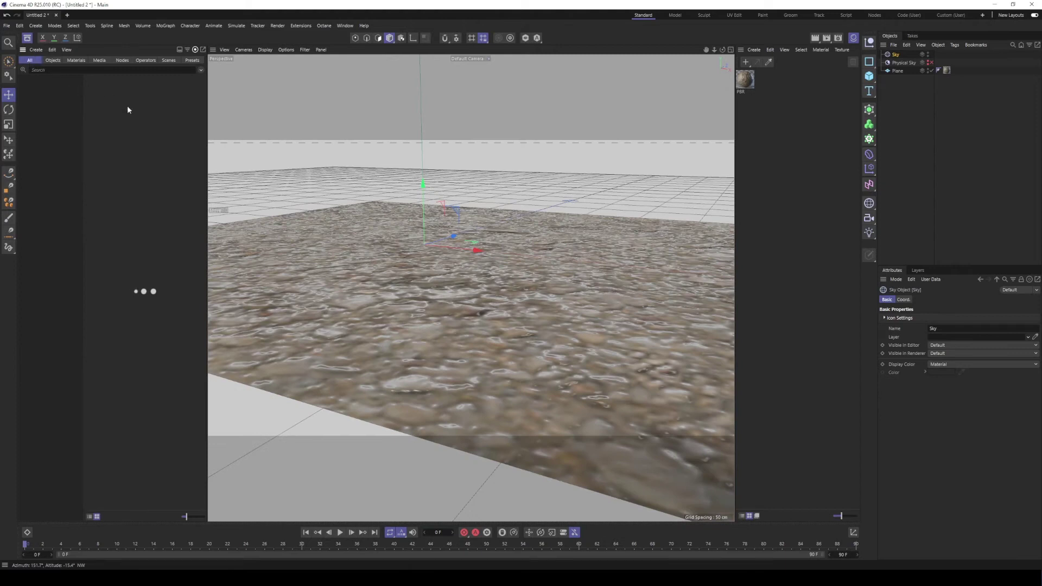
{"action": "left_click", "coordinate": [102, 70]}
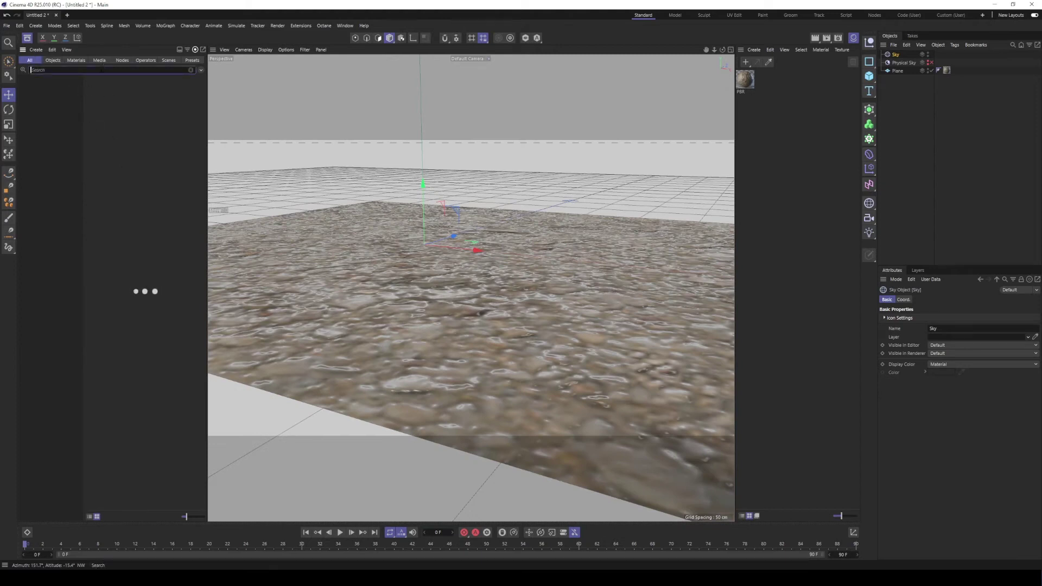
{"action": "type", "text": "hdr"}
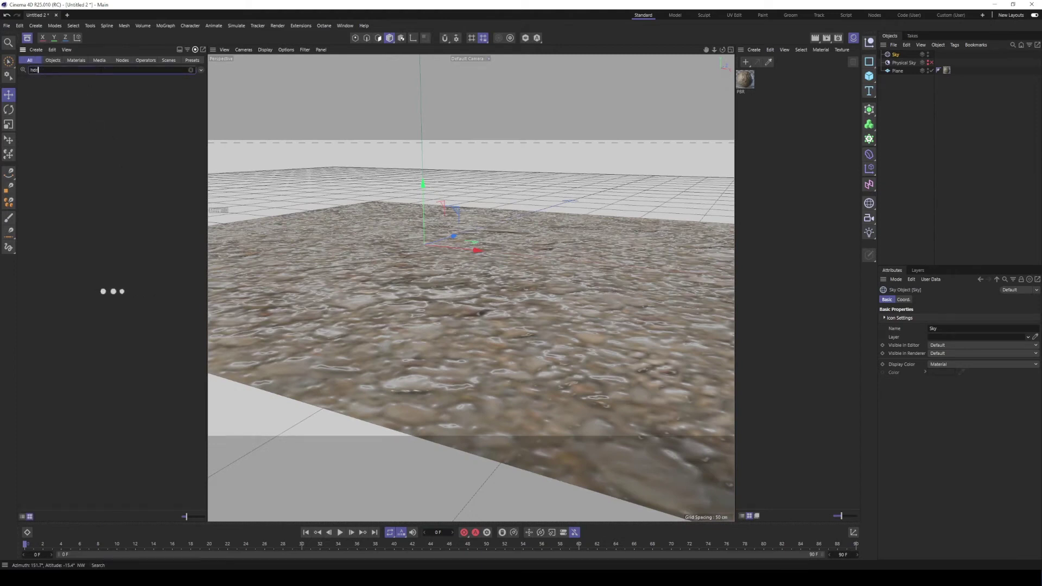
{"action": "type", "text": "i"}
{"action": "mouse_move", "coordinate": [170, 577]}
{"action": "left_click", "coordinate": [209, 550]}
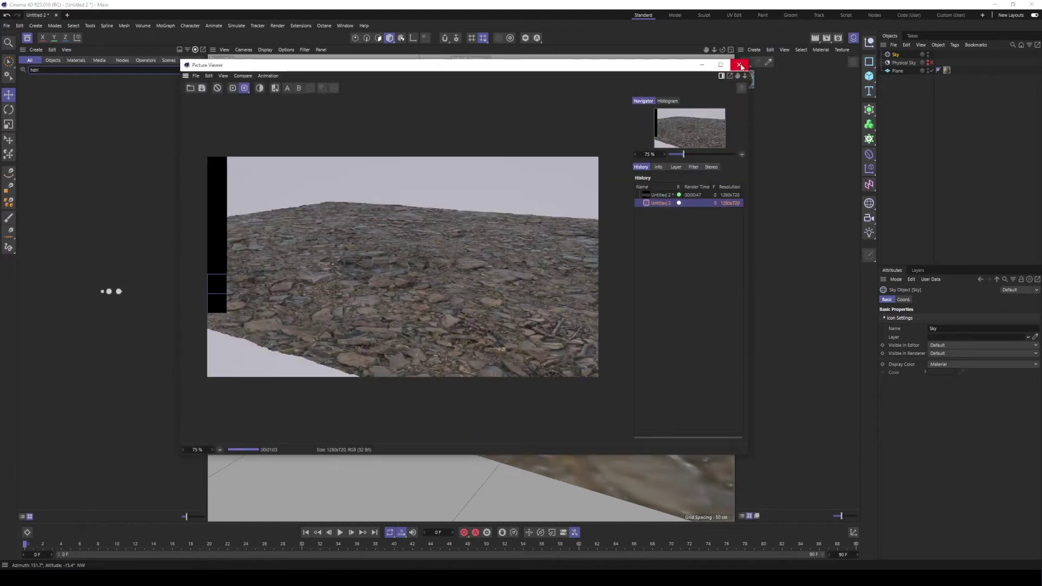
{"action": "left_click", "coordinate": [739, 65]}
{"action": "left_click", "coordinate": [535, 319]}
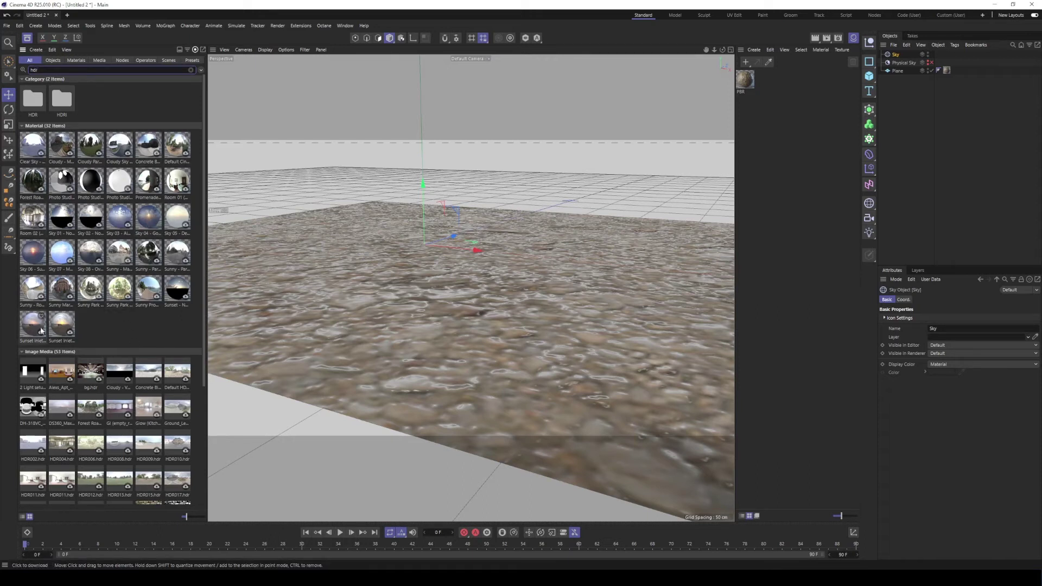
{"action": "double_click", "coordinate": [149, 219]}
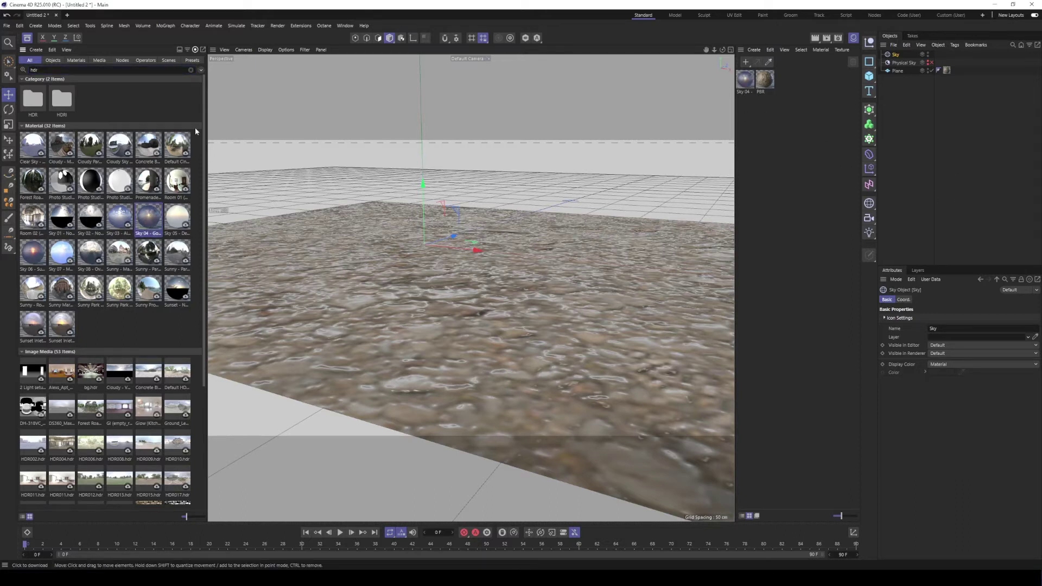
{"action": "left_click", "coordinate": [33, 39]}
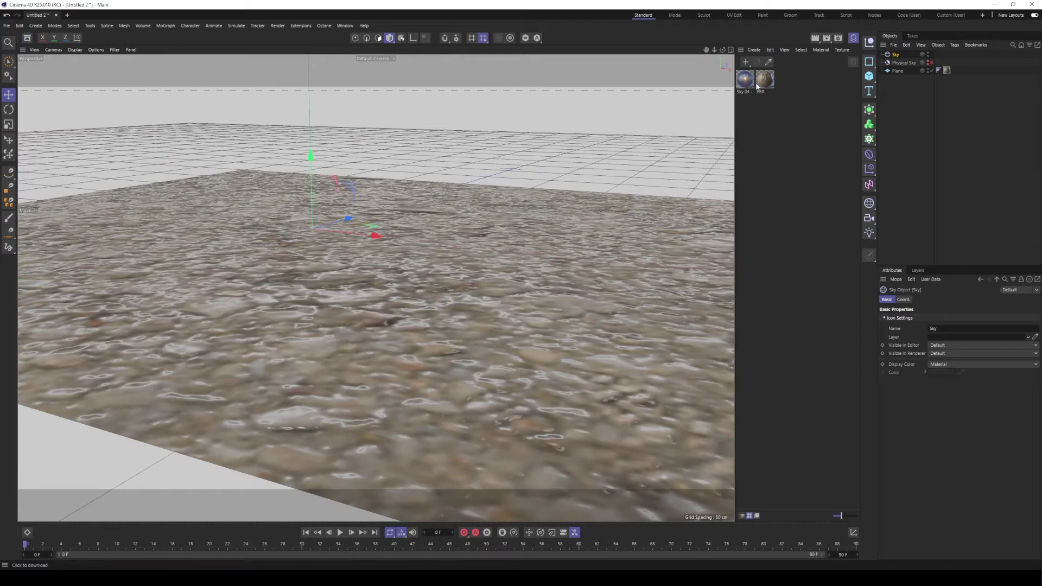
Check the Luminance and Reflectance channels of the Sky 04 - Golden Hour material and apply it to the Sky object
{"action": "double_click", "coordinate": [746, 79]}
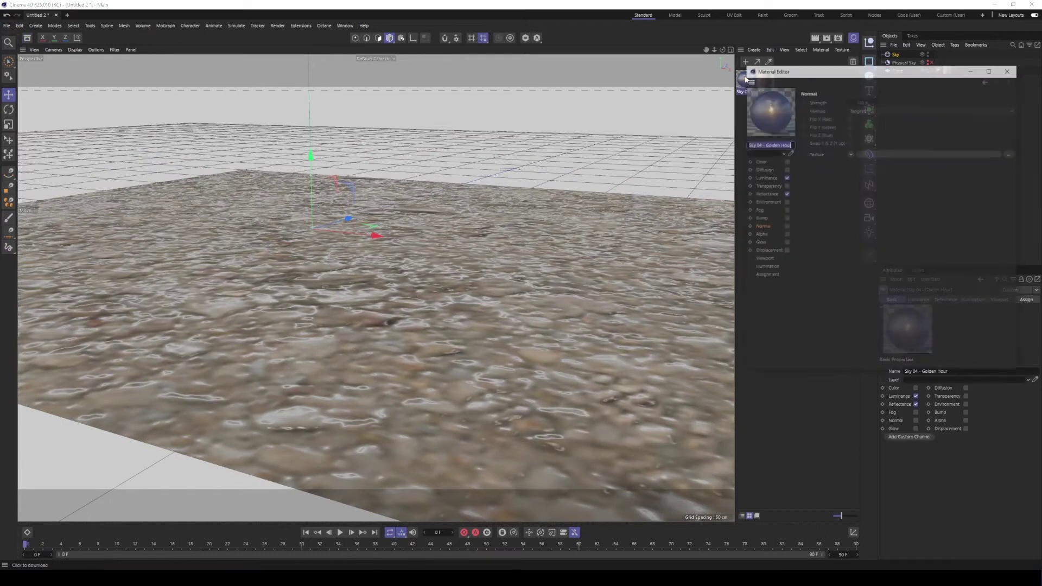
{"action": "left_click", "coordinate": [765, 179]}
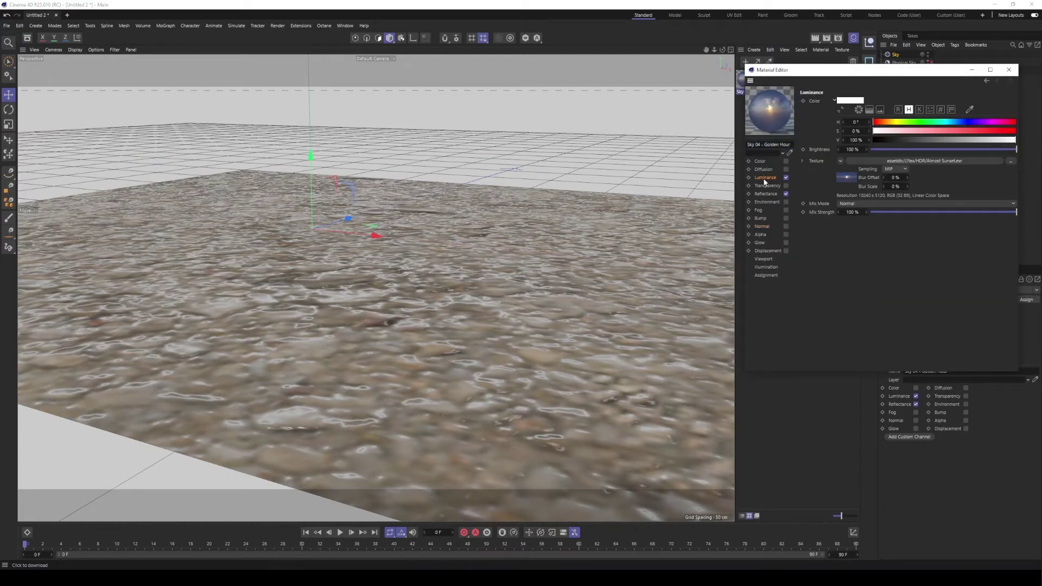
{"action": "left_click", "coordinate": [766, 194]}
{"action": "left_click", "coordinate": [768, 178]}
{"action": "left_click", "coordinate": [1009, 69]}
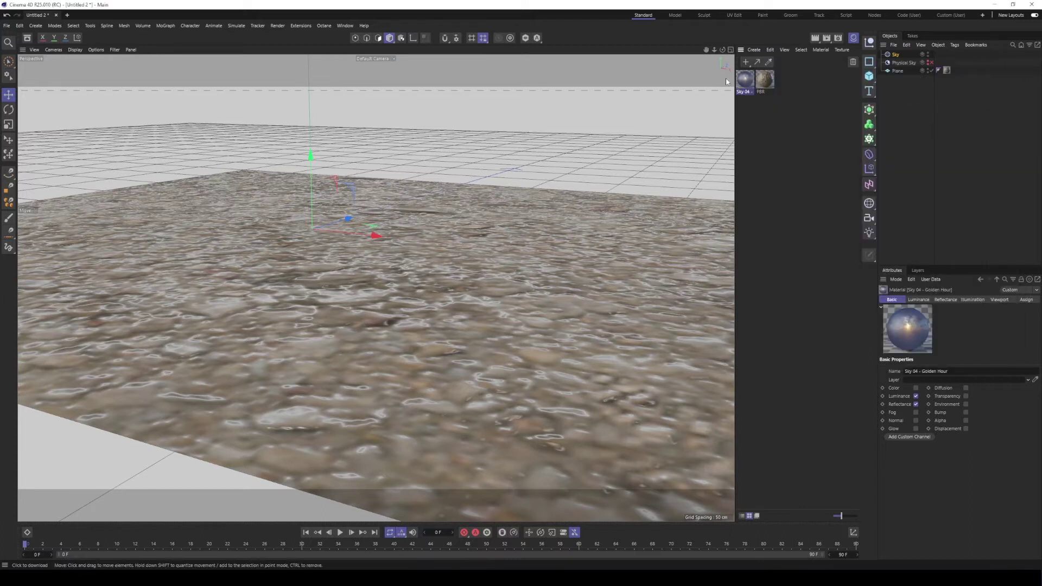
{"action": "left_click_drag", "start_coordinate": [747, 85], "coordinate": [905, 55]}
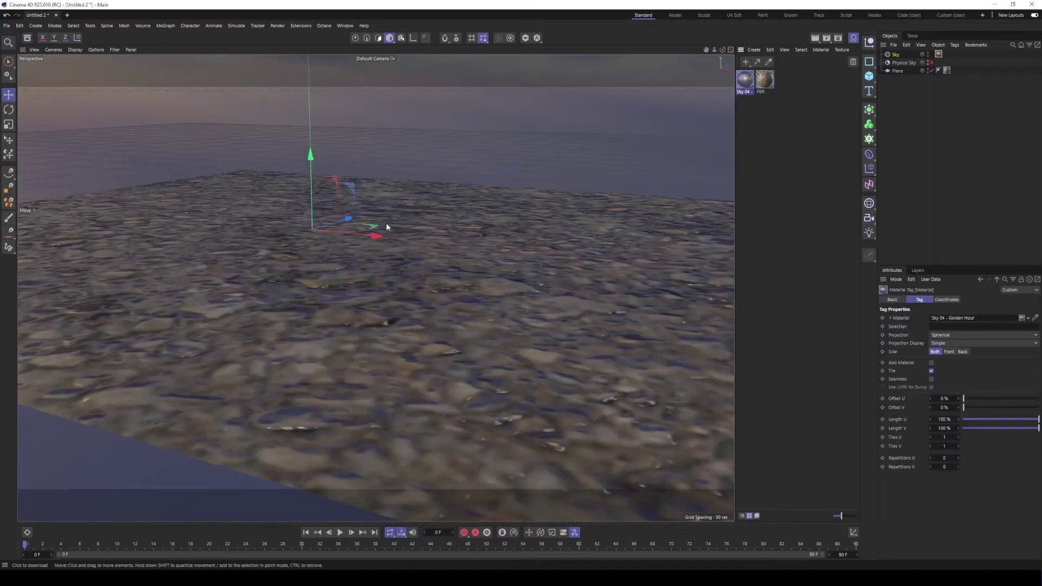
{"action": "left_click_drag", "start_coordinate": [352, 202], "coordinate": [373, 278], "text": "alt"}
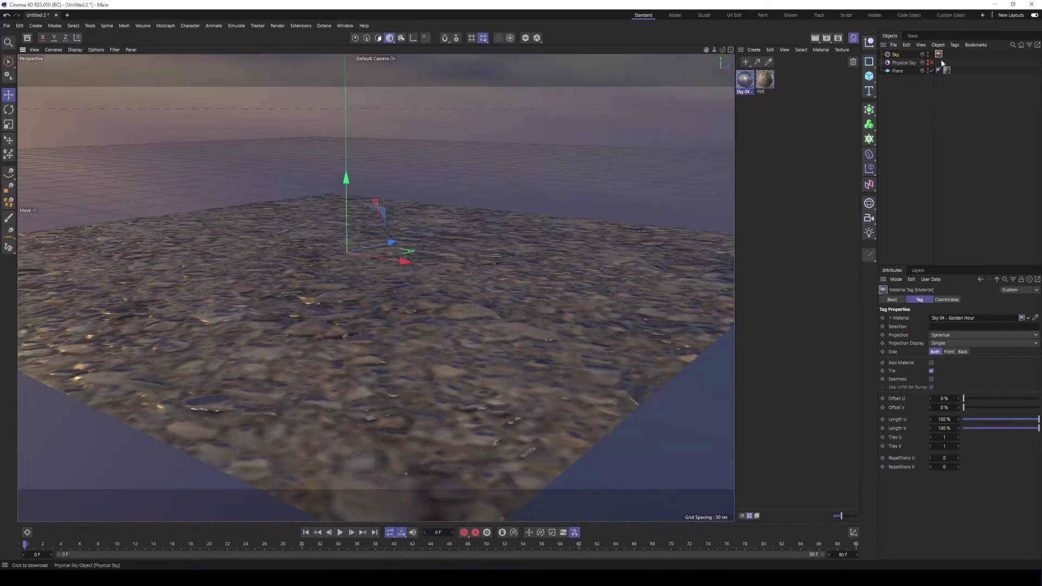
Set the Sky's material tag to Offset U 87% and Offset V 3% to reposition the golden-hour sun
{"action": "left_click", "coordinate": [913, 54]}
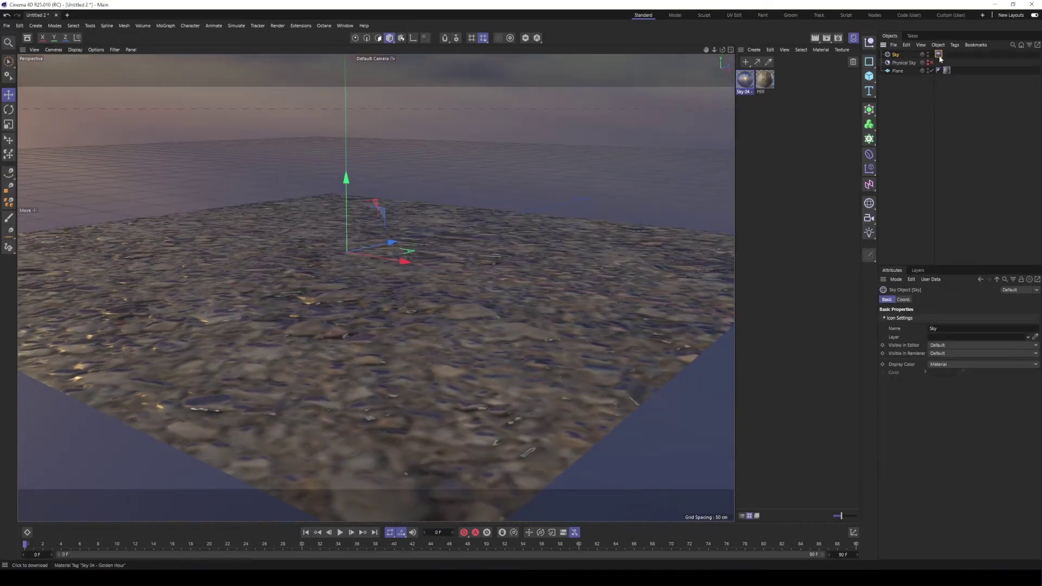
{"action": "left_click", "coordinate": [939, 55]}
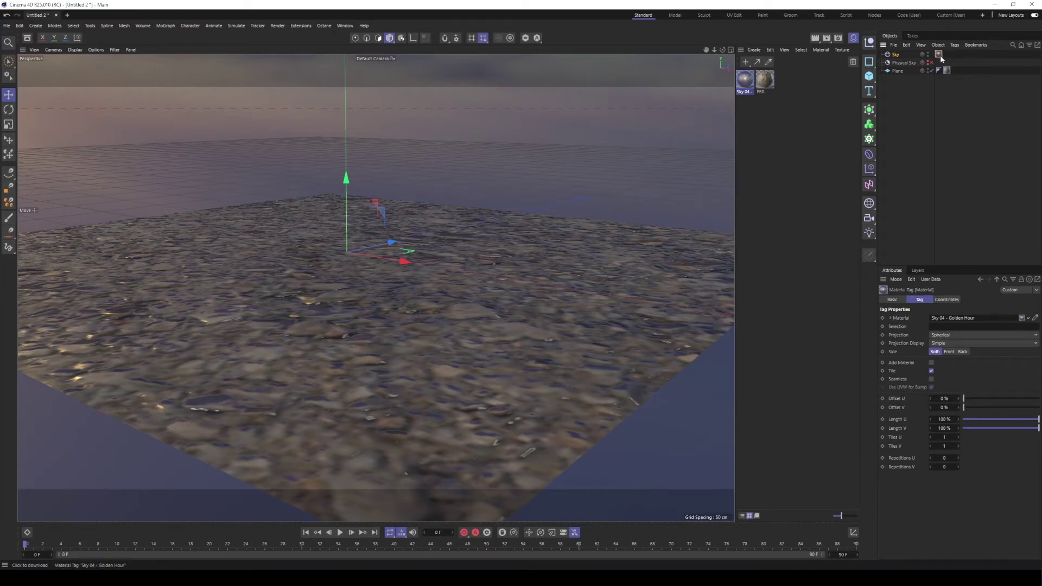
{"action": "left_click_drag", "start_coordinate": [877, 370], "coordinate": [835, 376]}
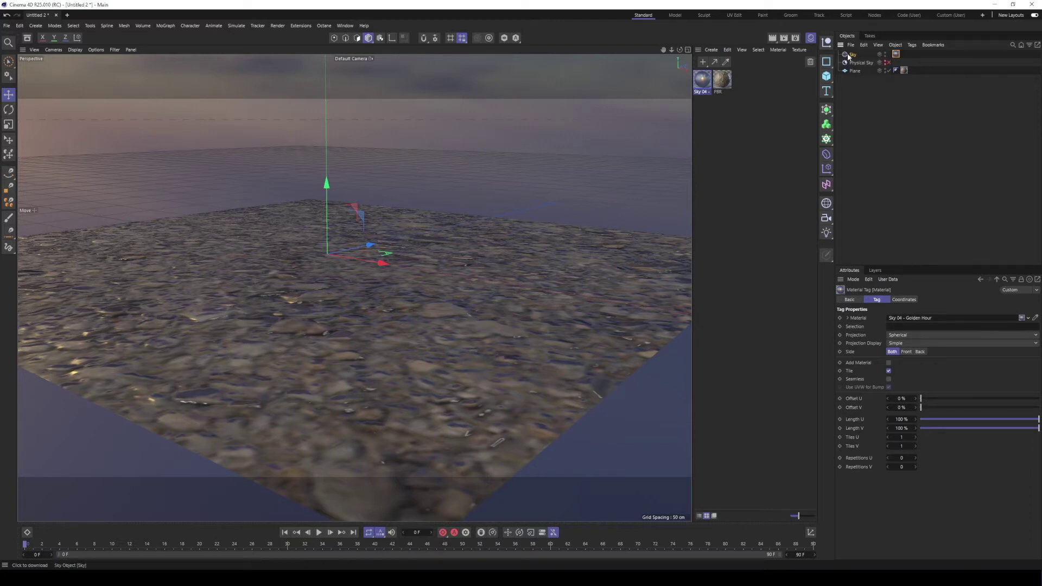
{"action": "left_click_drag", "start_coordinate": [921, 402], "coordinate": [1026, 398]}
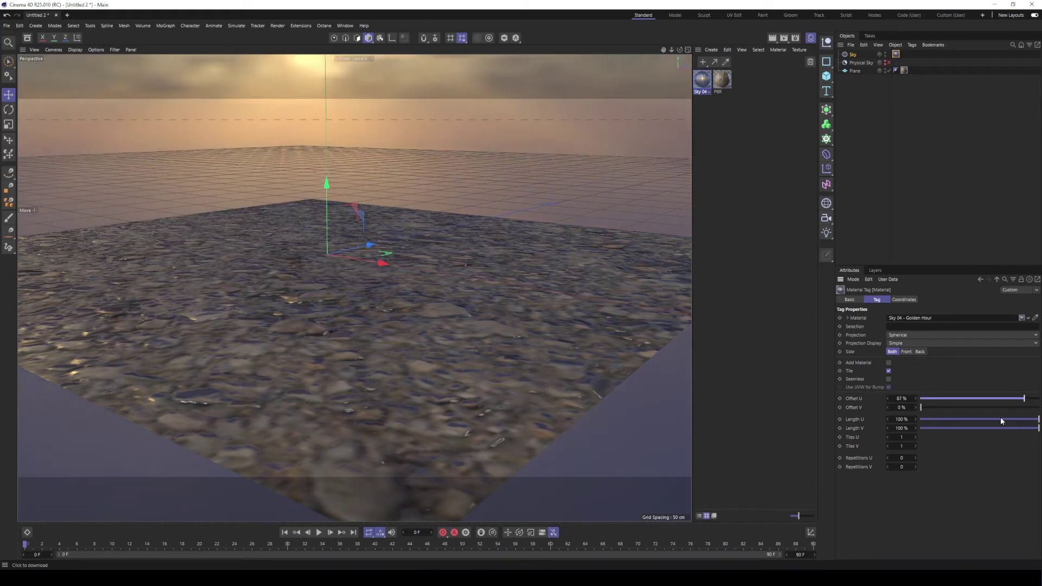
{"action": "left_click_drag", "start_coordinate": [922, 408], "coordinate": [925, 411]}
Render a region of the viewport covering the middle of the rock plane to preview it under the HDR sky
{"action": "left_click_drag", "start_coordinate": [330, 281], "coordinate": [328, 294], "text": "alt"}
{"action": "left_click_drag", "start_coordinate": [304, 335], "coordinate": [313, 337], "text": "alt"}
{"action": "middle_click_drag", "start_coordinate": [377, 282], "coordinate": [320, 293], "text": "alt"}
{"action": "left_click", "coordinate": [784, 39]}
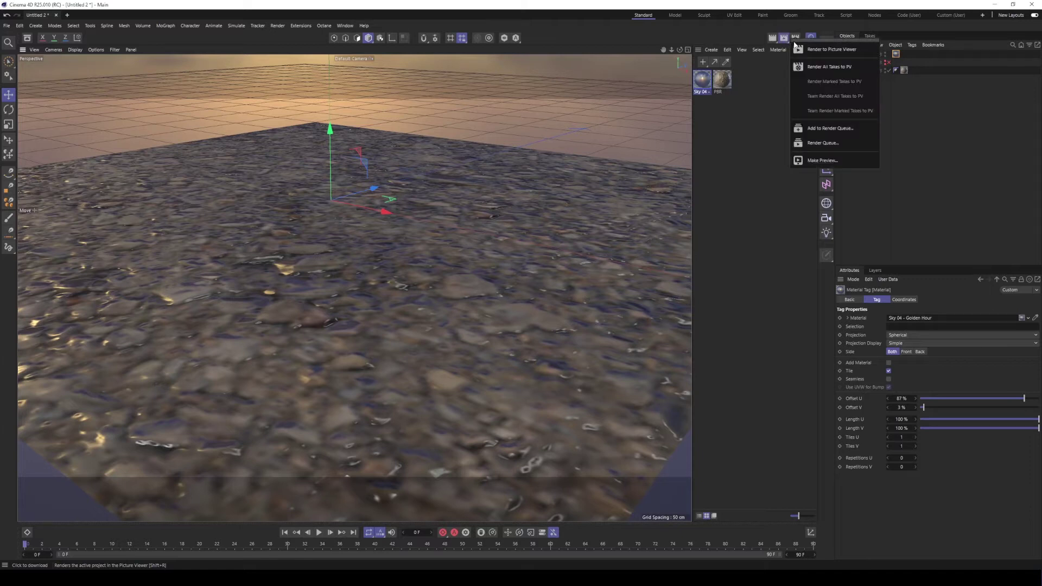
{"action": "left_click", "coordinate": [768, 36]}
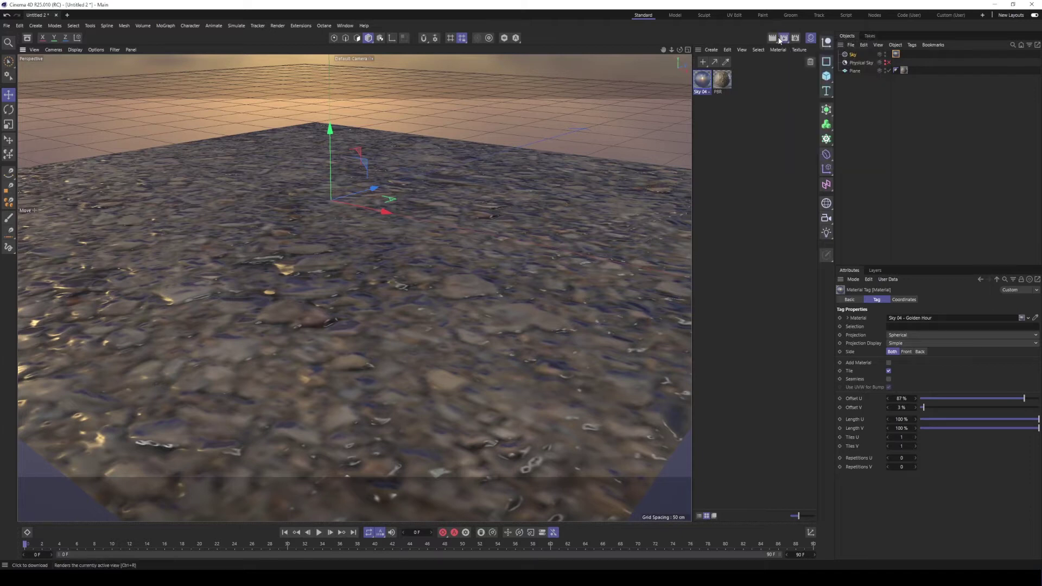
{"action": "left_click", "coordinate": [782, 39]}
{"action": "left_click", "coordinate": [773, 39]}
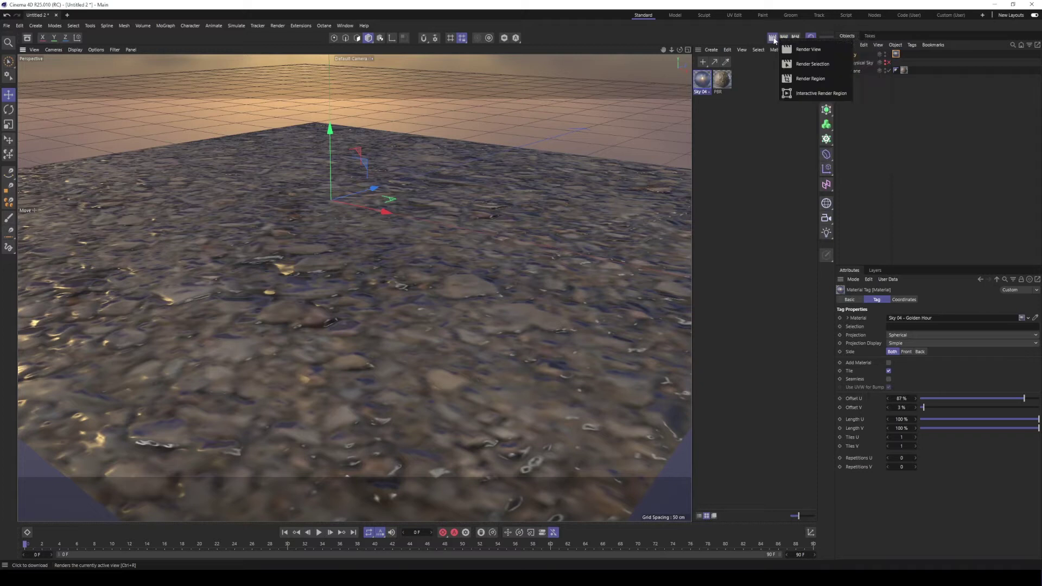
{"action": "left_click", "coordinate": [796, 79]}
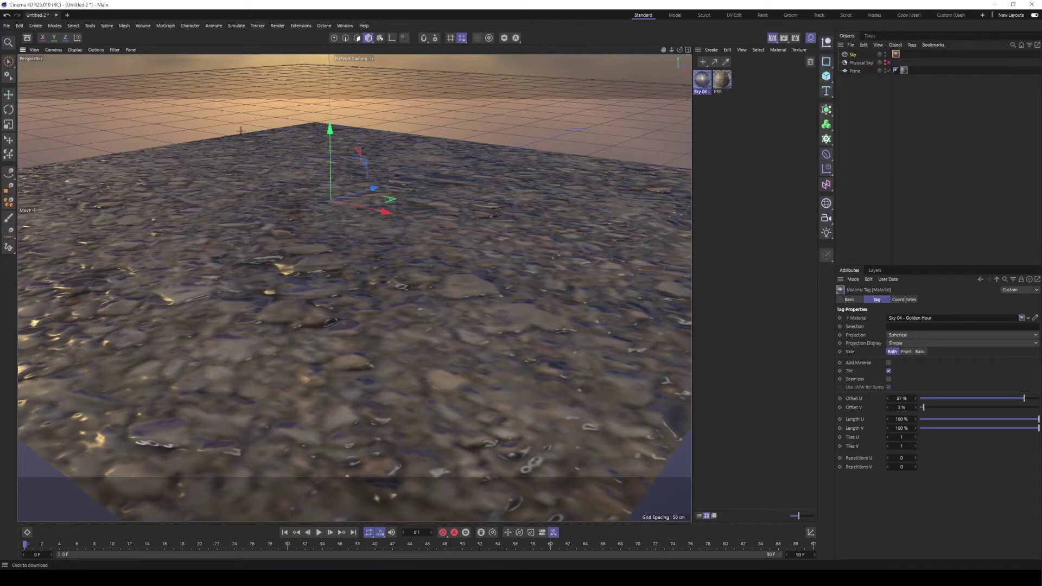
{"action": "left_click_drag", "start_coordinate": [190, 76], "coordinate": [484, 361]}
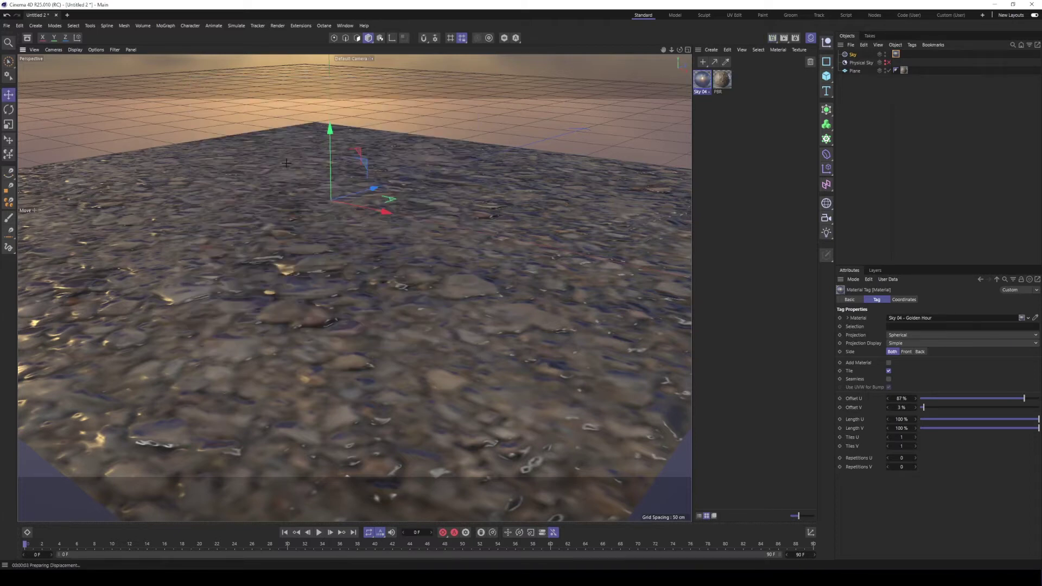
{"action": "left_click", "coordinate": [780, 38]}
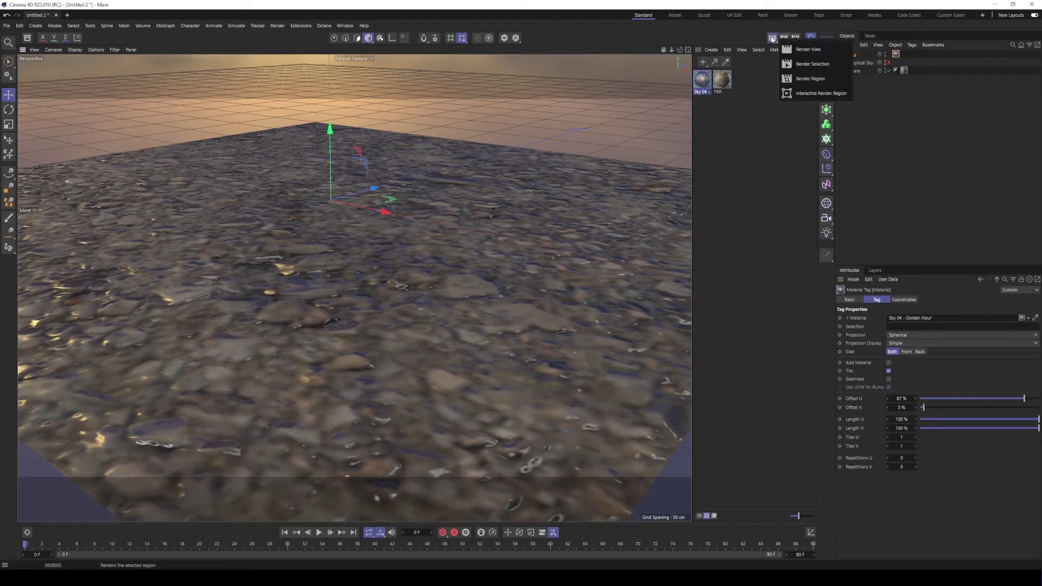
{"action": "left_click", "coordinate": [803, 80]}
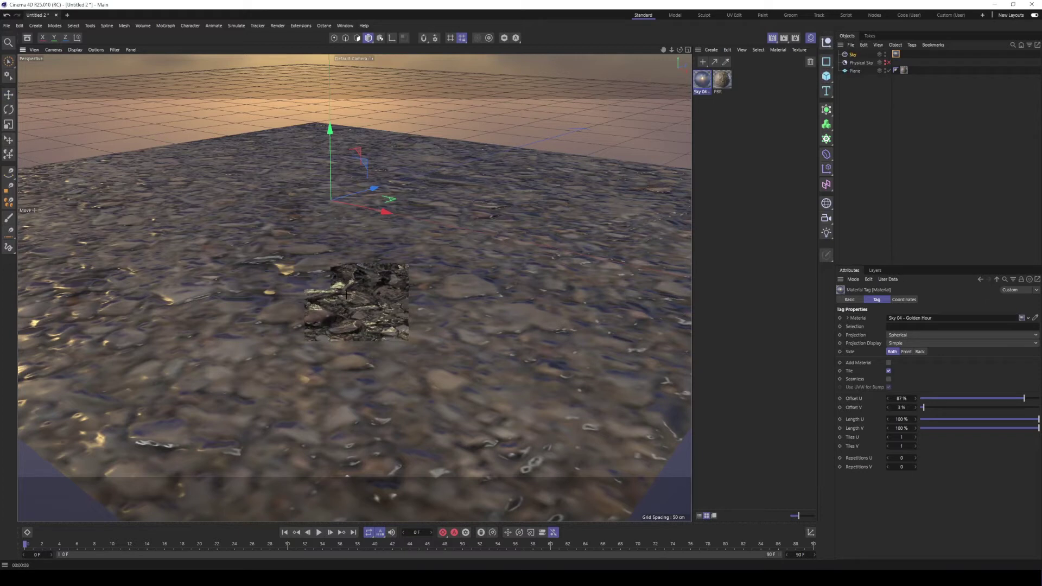
{"action": "left_click_drag", "start_coordinate": [219, 80], "coordinate": [477, 355]}
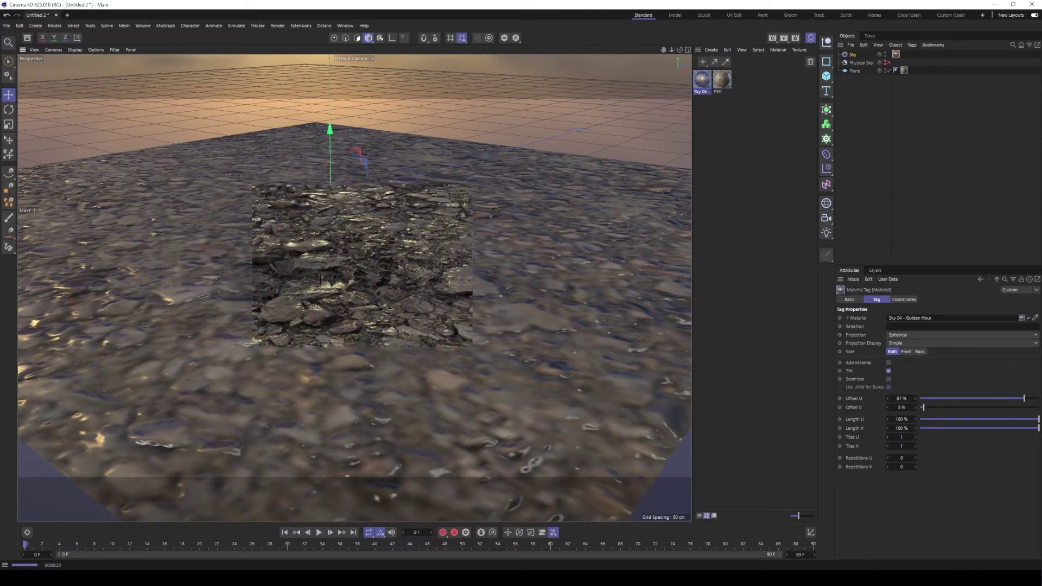
Lower the Global Reflection Brightness in the PBR material's Reflectance channel to 32%
{"action": "left_click", "coordinate": [724, 81]}
{"action": "double_click", "coordinate": [723, 80]}
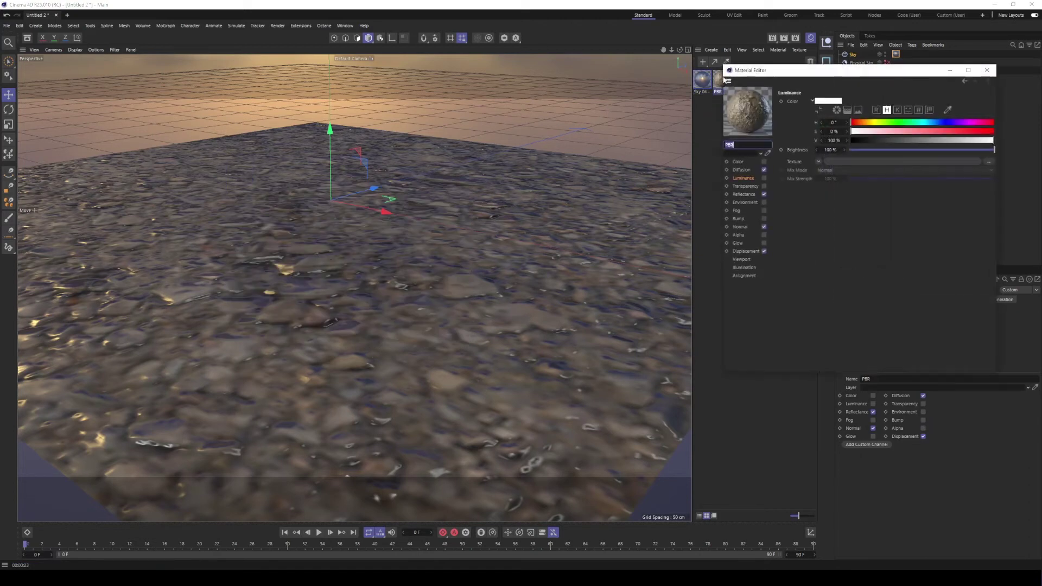
{"action": "left_click", "coordinate": [742, 192]}
{"action": "left_click_drag", "start_coordinate": [799, 73], "coordinate": [533, 131]}
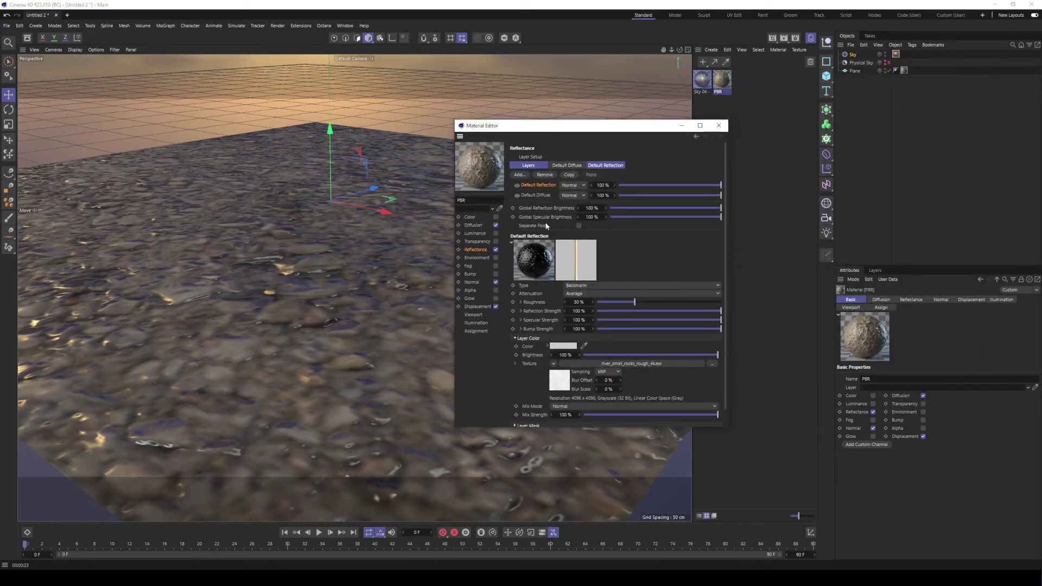
{"action": "left_click", "coordinate": [543, 210]}
{"action": "left_click_drag", "start_coordinate": [662, 209], "coordinate": [644, 209]}
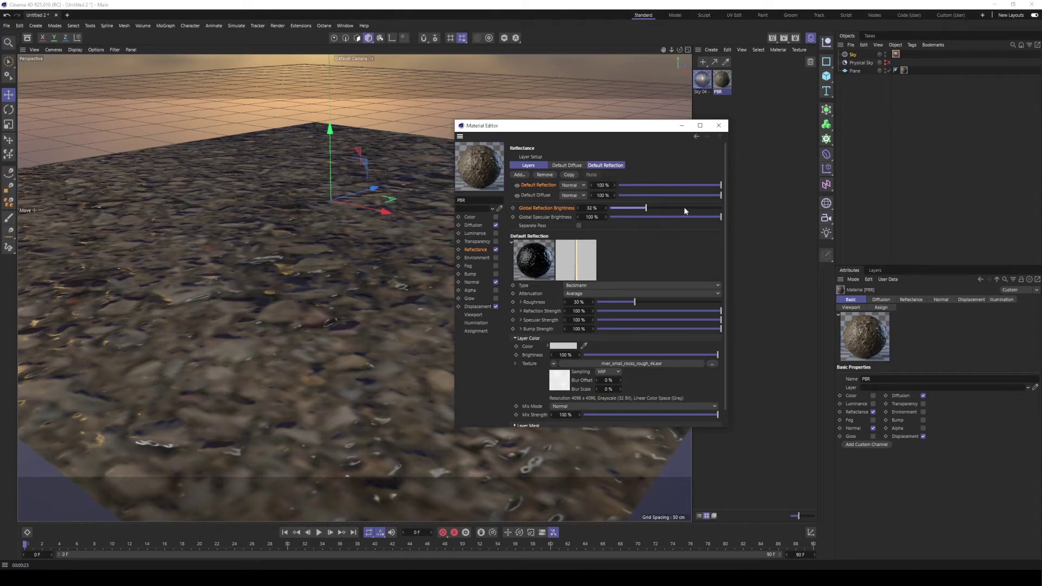
Set the Global Reflection Brightness in the PBR material's Reflectance channel to 100% and close the Material Editor
{"action": "left_click_drag", "start_coordinate": [684, 209], "coordinate": [723, 206]}
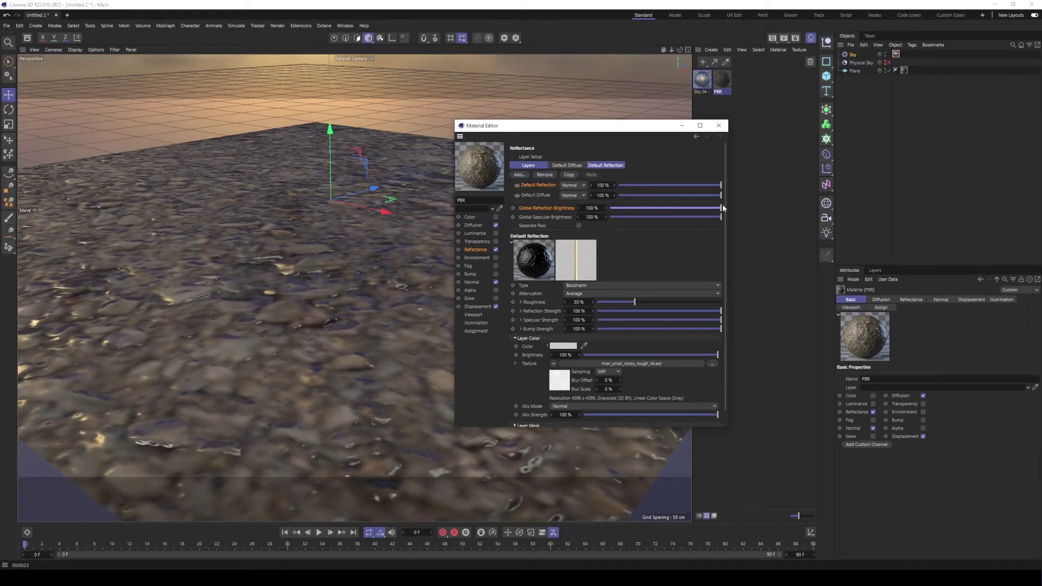
{"action": "left_click", "coordinate": [719, 126]}
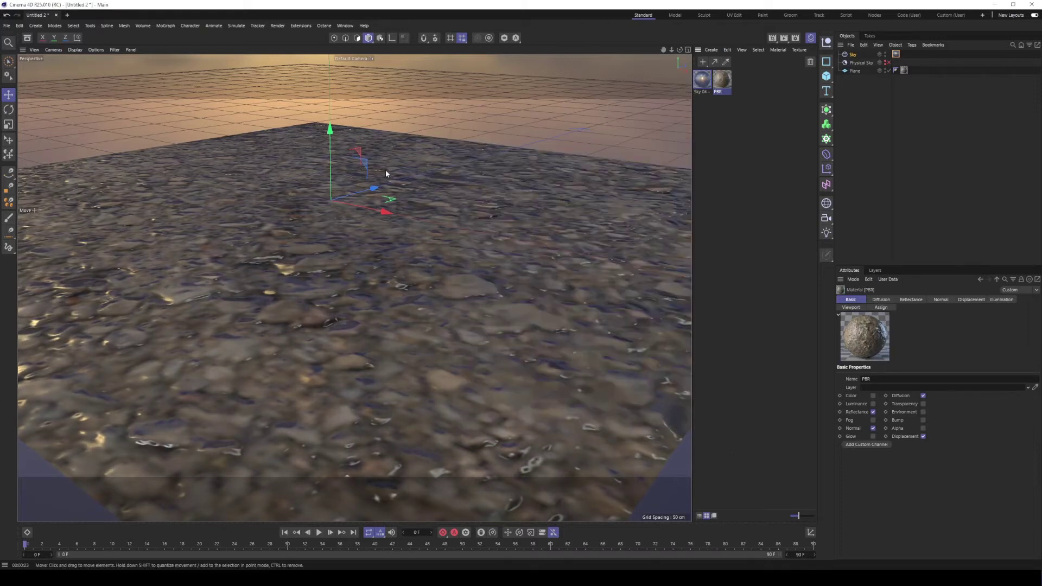
Render the golden-hour rock plane to the Picture Viewer with the foreground corner of the plane in view
{"action": "middle_click_drag", "start_coordinate": [332, 273], "coordinate": [380, 249], "text": "alt"}
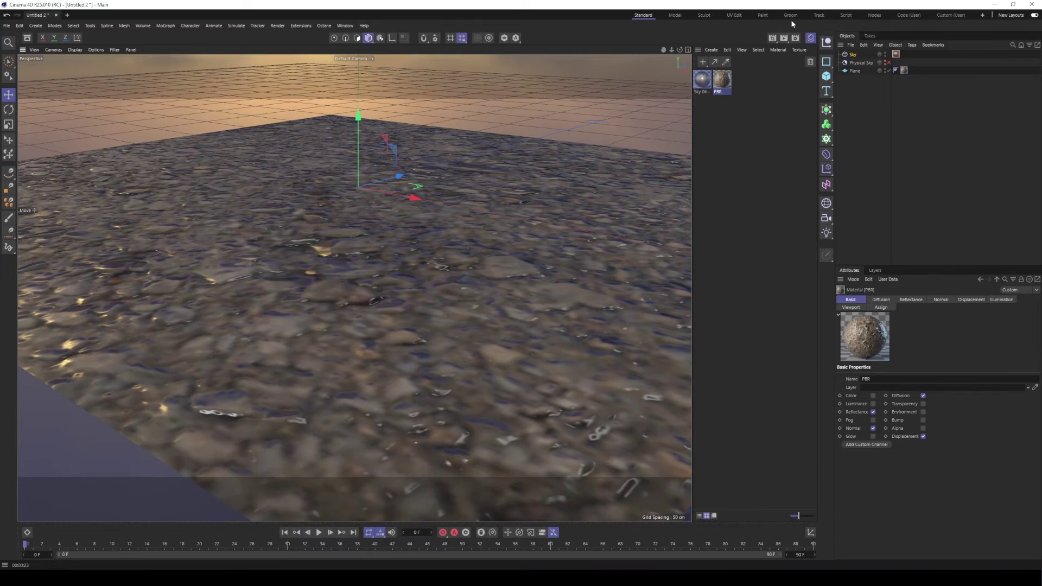
{"action": "left_click", "coordinate": [784, 38]}
{"action": "left_click_drag", "start_coordinate": [717, 30], "coordinate": [360, 78]}
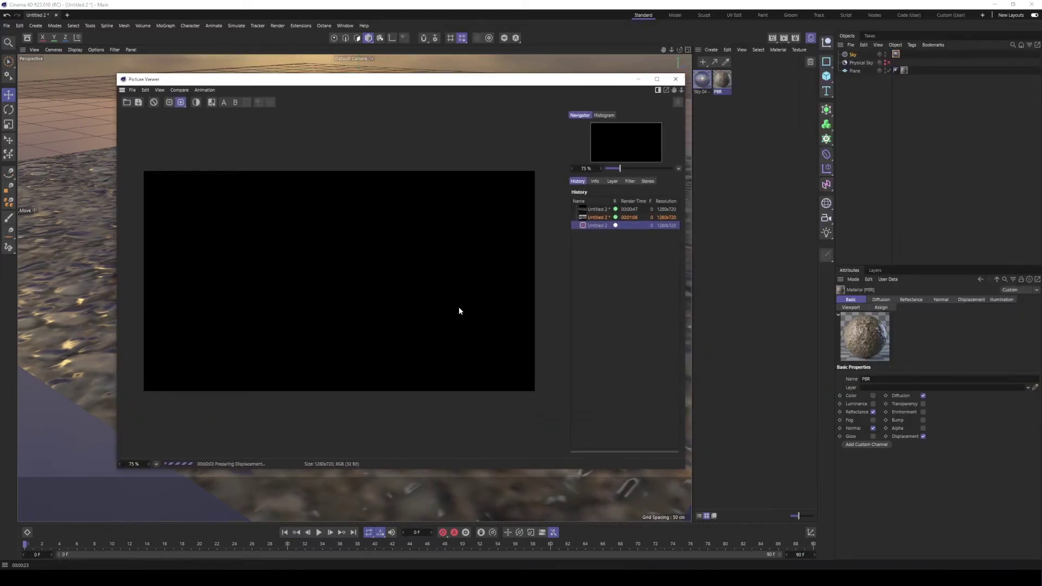
Compare the two earlier rock plane renders with the current one in the Picture Viewer history
{"action": "left_click", "coordinate": [635, 211]}
{"action": "left_click", "coordinate": [633, 219]}
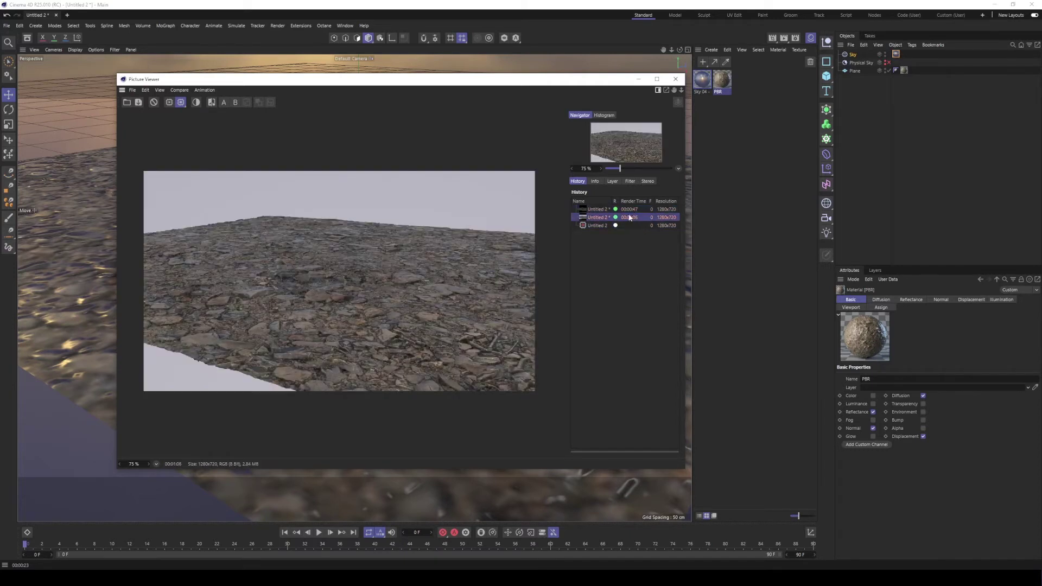
{"action": "left_click", "coordinate": [631, 210]}
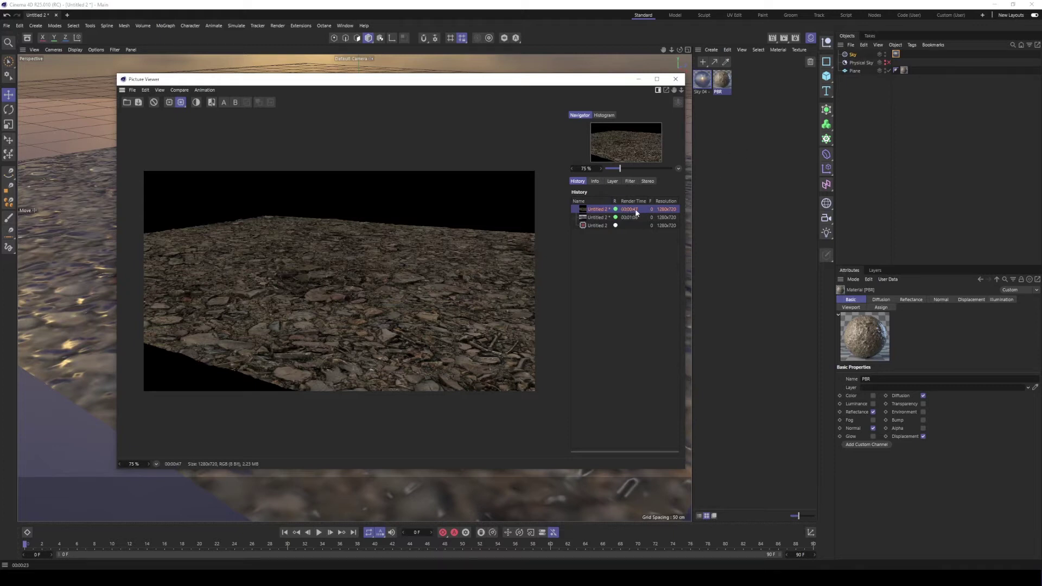
{"action": "left_click", "coordinate": [628, 217]}
{"action": "left_click", "coordinate": [624, 226]}
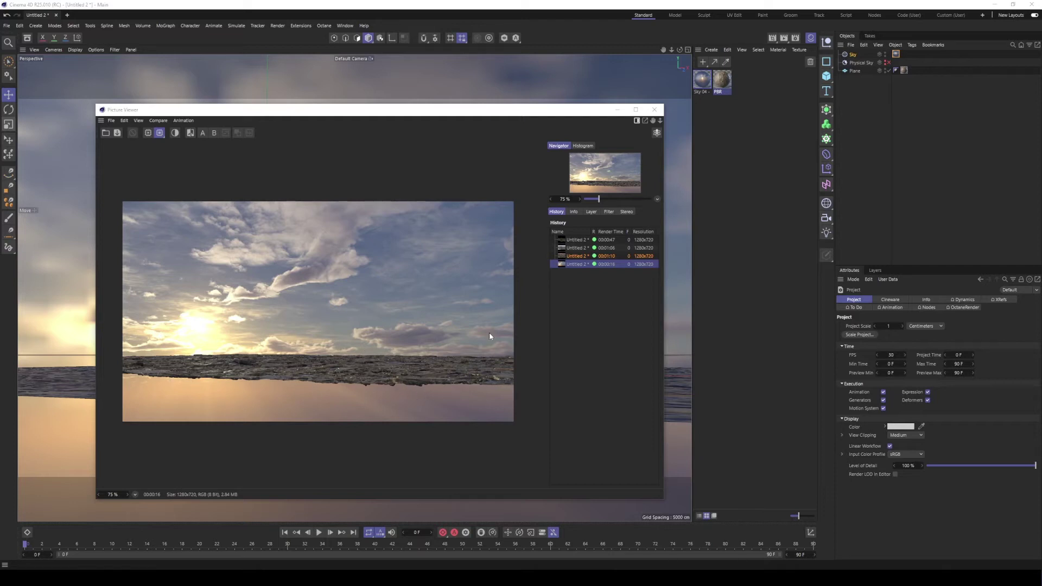
Check the Strength and Height settings in the PBR material's Displacement channel, and close the Material Editor and Picture Viewer
{"action": "double_click", "coordinate": [722, 80]}
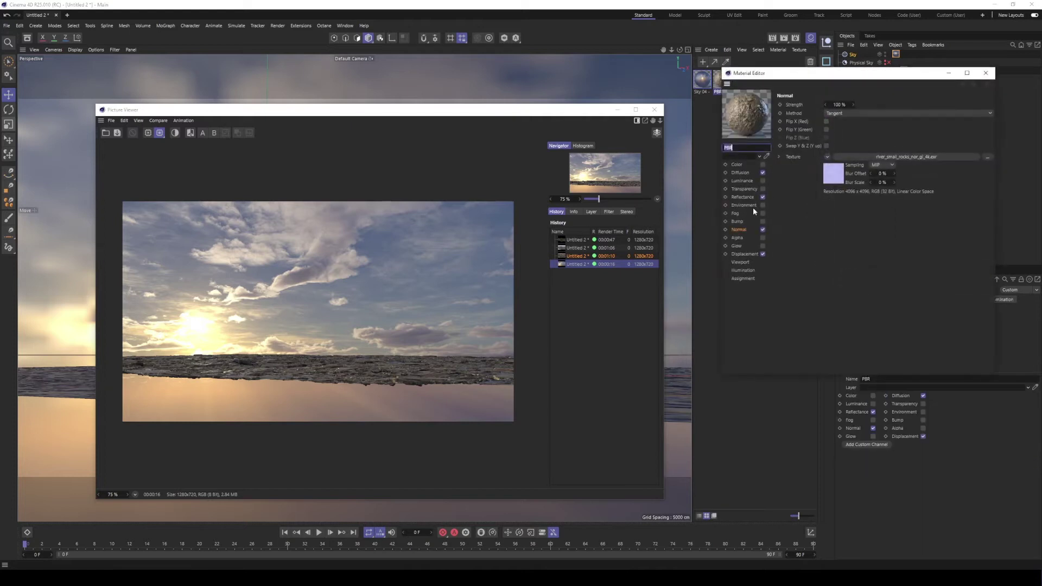
{"action": "left_click", "coordinate": [744, 253]}
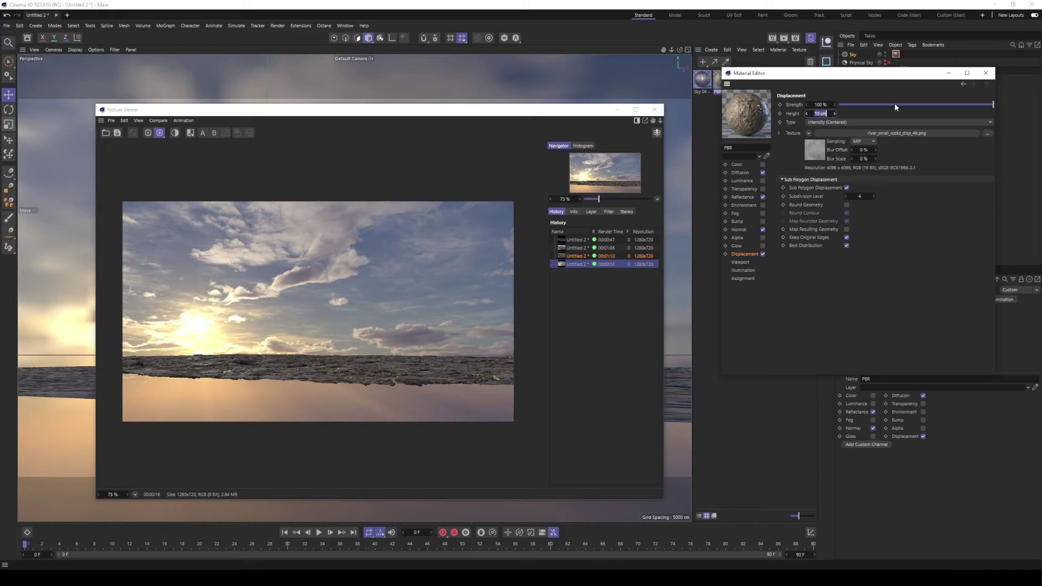
{"action": "left_click", "coordinate": [986, 73]}
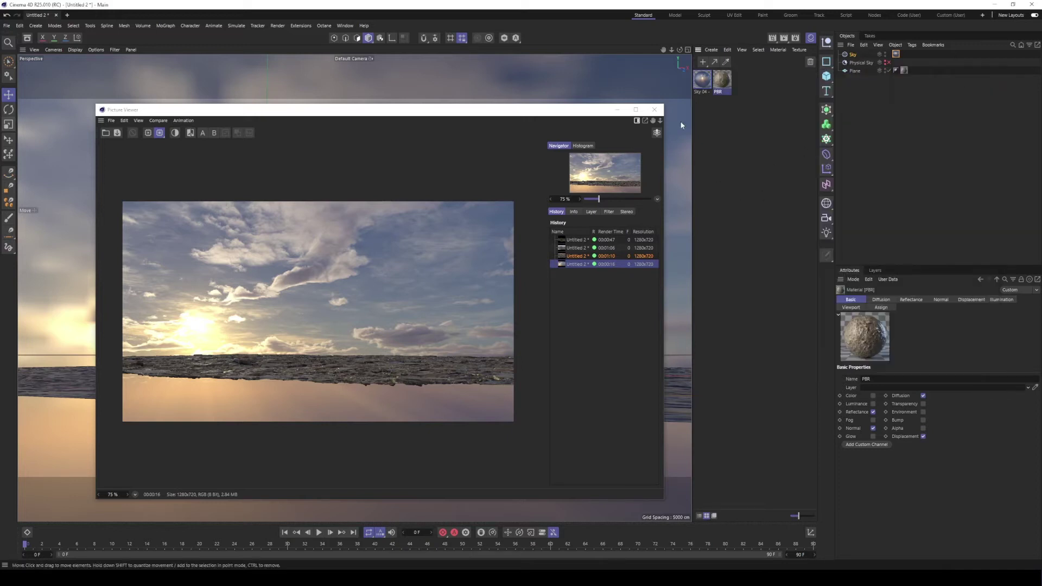
{"action": "left_click", "coordinate": [655, 111]}
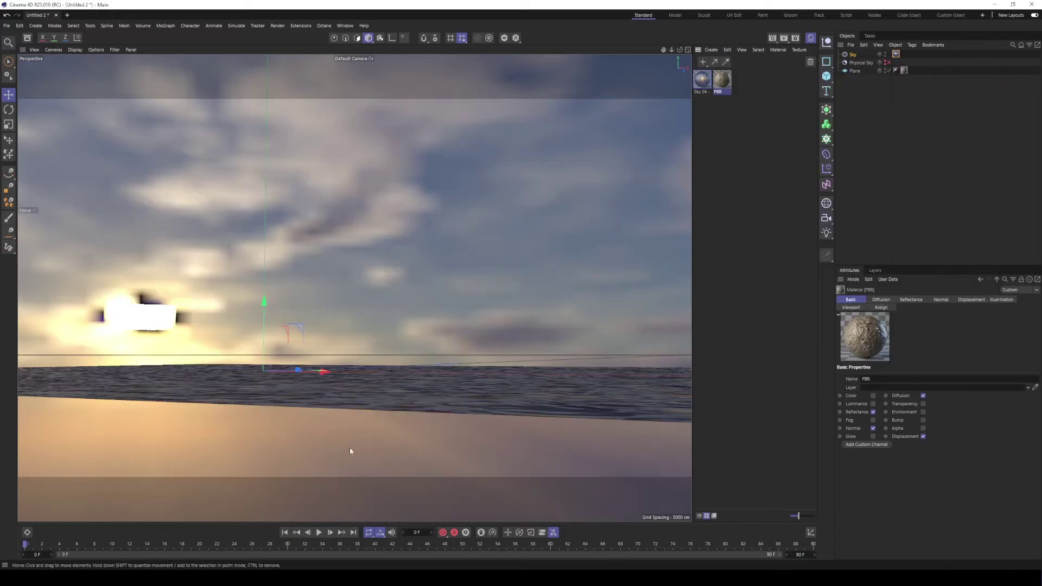
Select the PBR material tag on the Plane to show its projection and tiling properties
{"action": "left_click_drag", "start_coordinate": [350, 447], "coordinate": [396, 325], "text": "alt"}
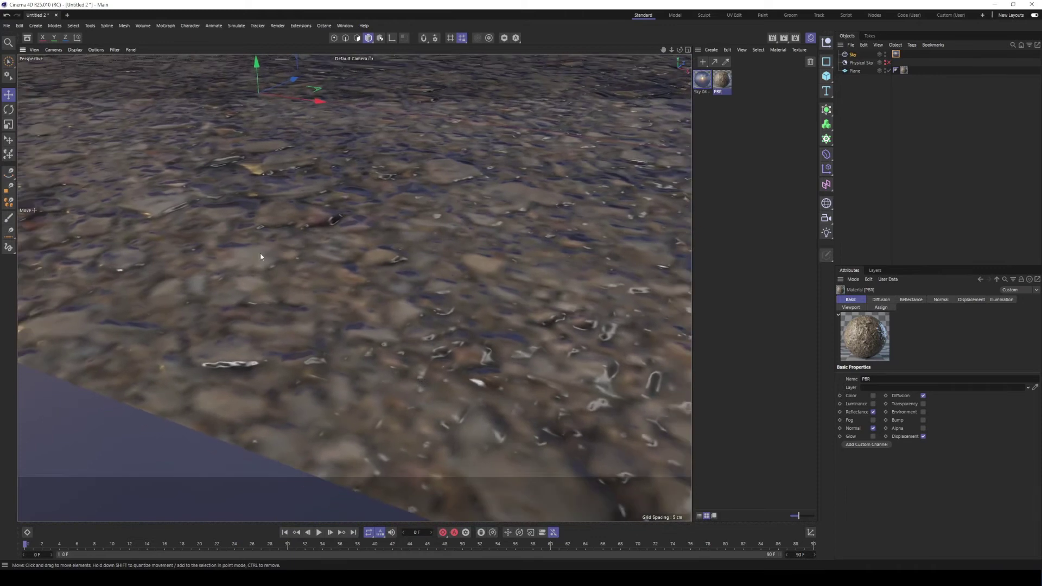
{"action": "left_click_drag", "start_coordinate": [260, 253], "coordinate": [311, 264], "text": "alt"}
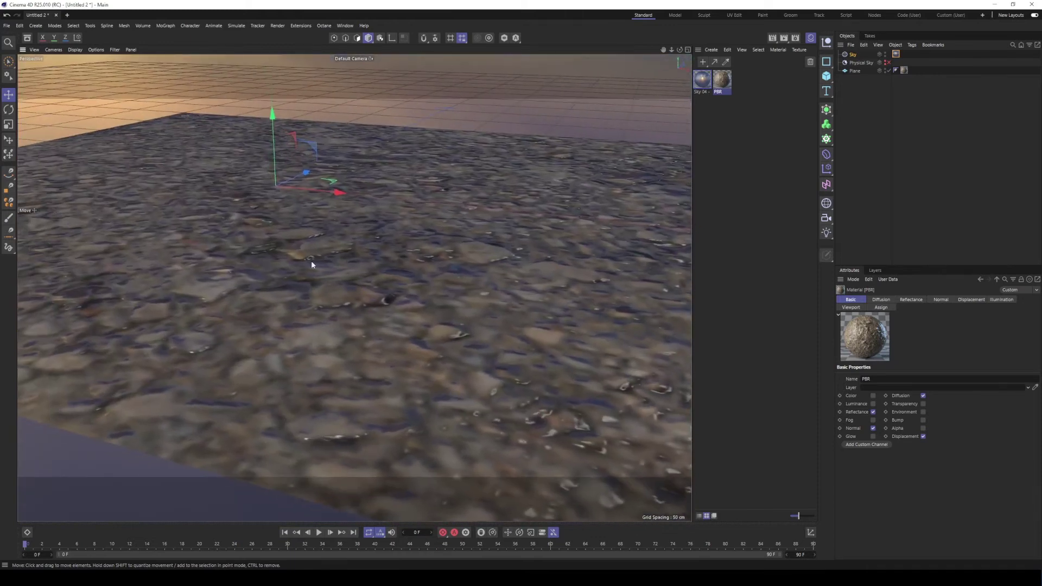
{"action": "left_click", "coordinate": [856, 71]}
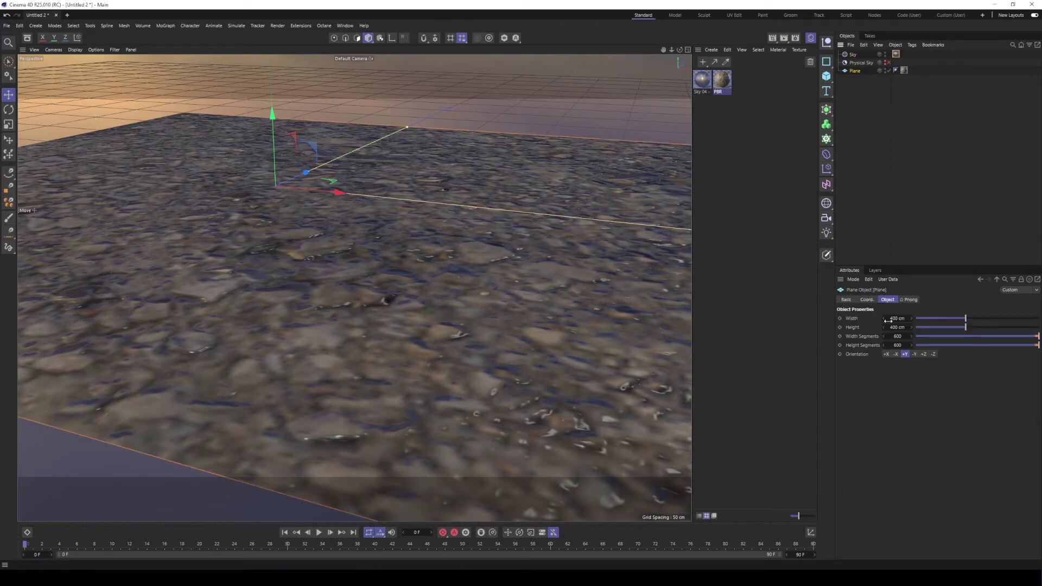
{"action": "left_click", "coordinate": [905, 70]}
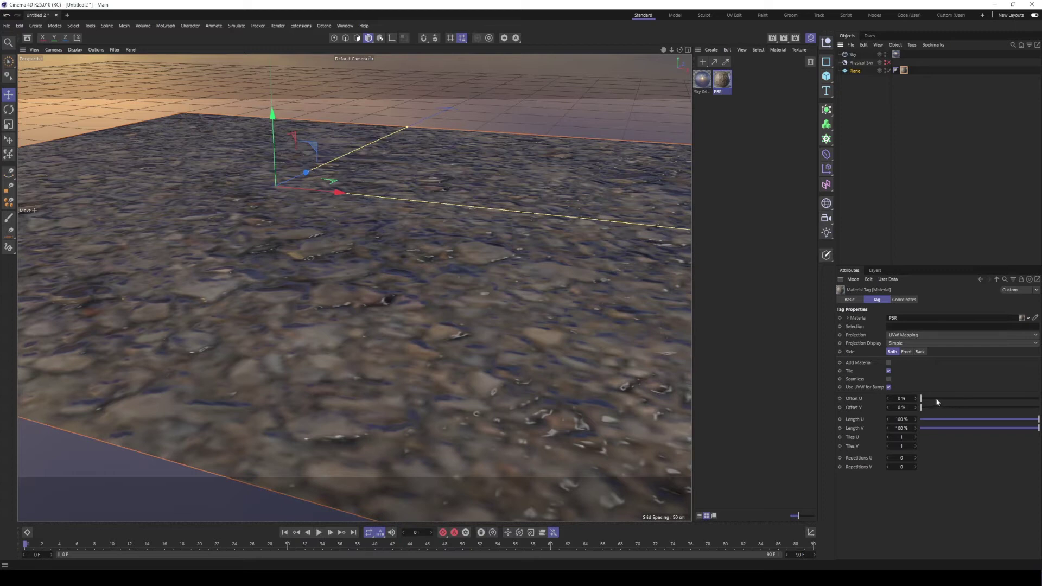
Try Offset U 7% and Length U and V 69% on the Plane's material tag, undoing each change
{"action": "left_click_drag", "start_coordinate": [923, 399], "coordinate": [904, 409]}
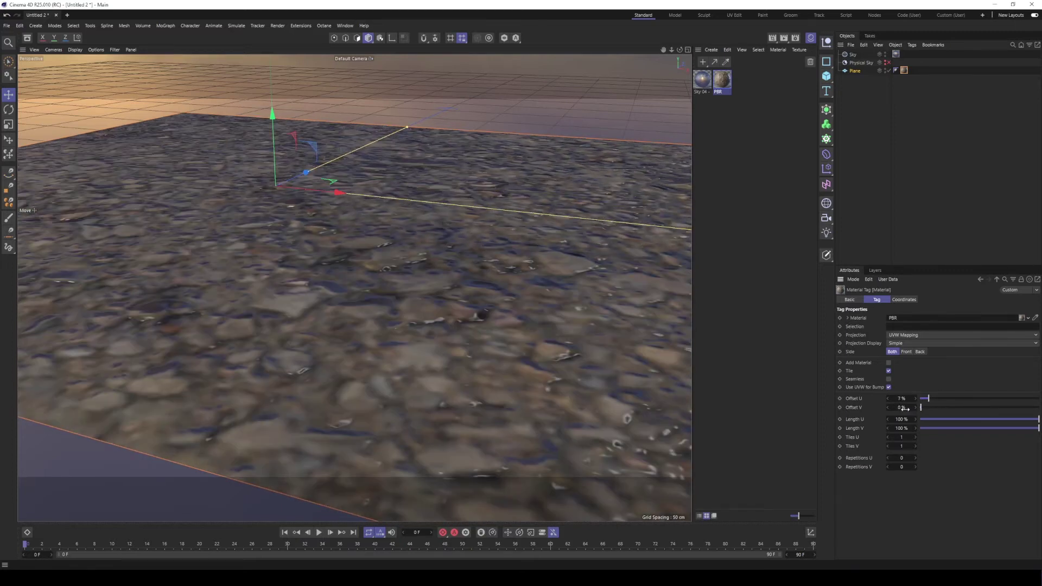
{"action": "key", "text": "ctrl+z"}
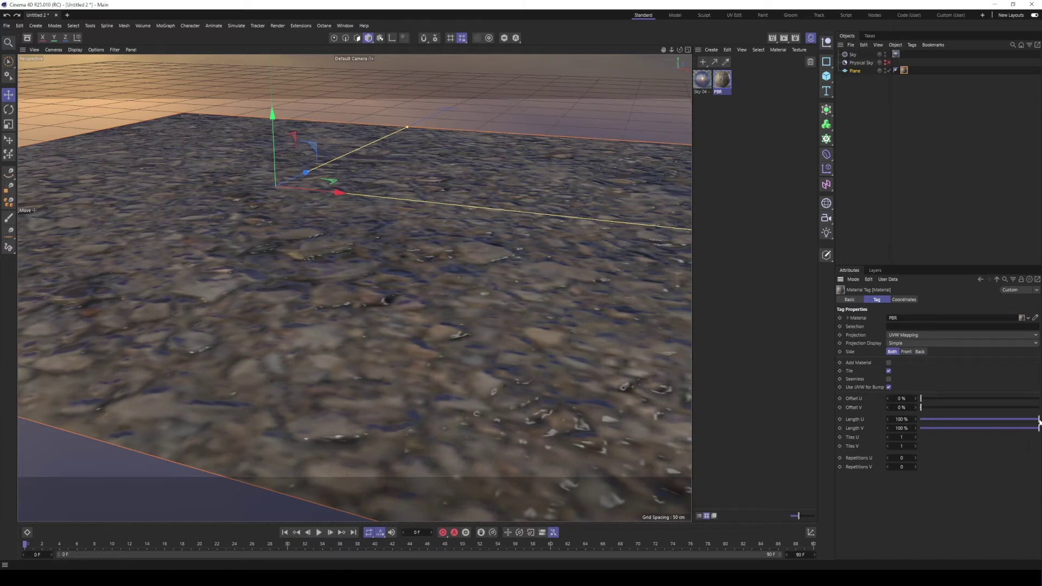
{"action": "left_click_drag", "start_coordinate": [1038, 422], "coordinate": [1003, 429]}
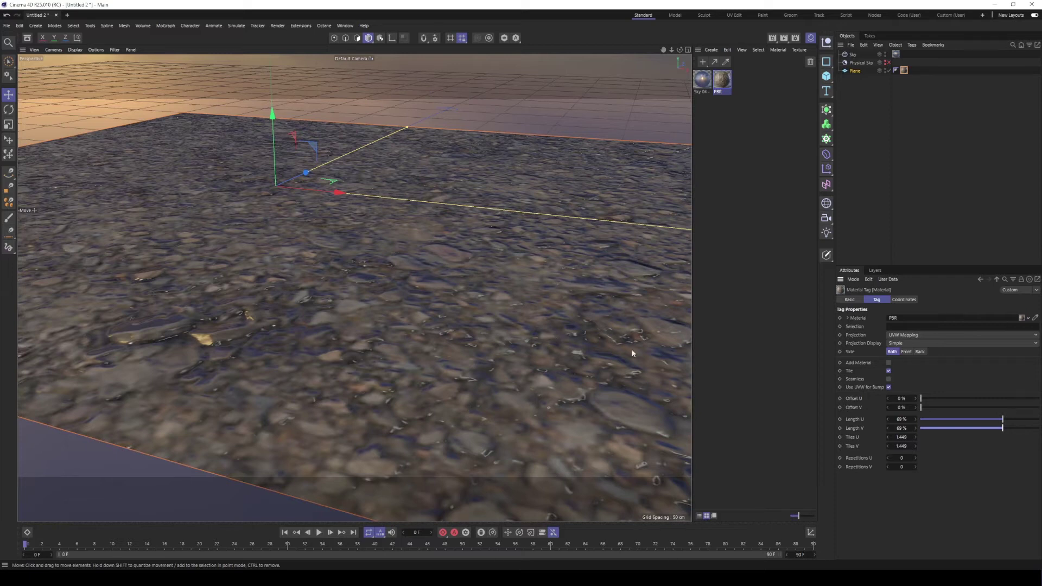
{"action": "key", "text": "ctrl+z"}
{"action": "key", "text": "ctrl+z"}
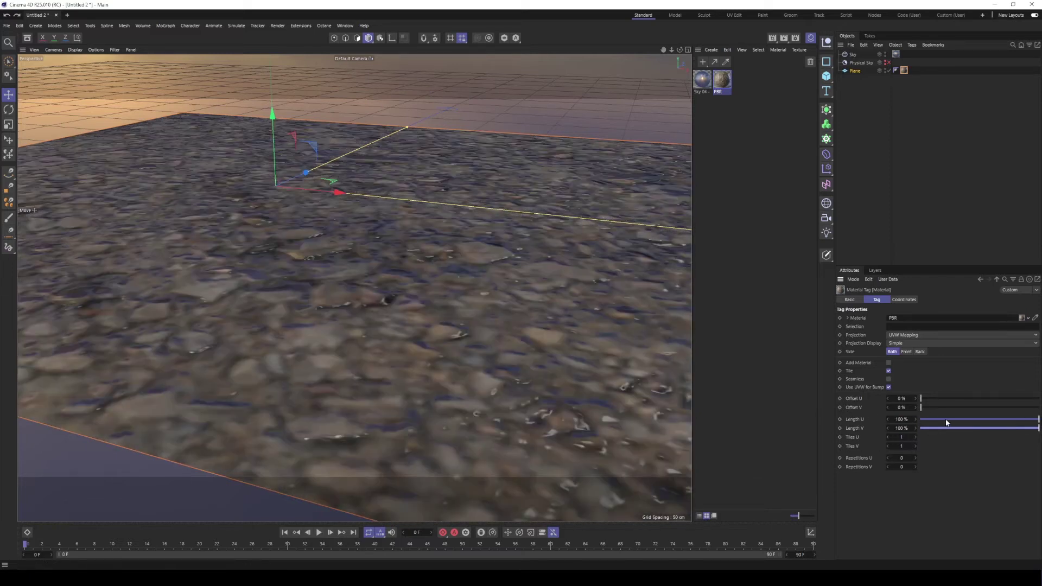
Set Length U and Length V of the Plane's PBR material tag to 50% and check the tiling up close
{"action": "double_click", "coordinate": [901, 419]}
{"action": "type", "text": "50"}
{"action": "key", "text": "Tab"}
{"action": "type", "text": "50"}
{"action": "key", "text": "Return"}
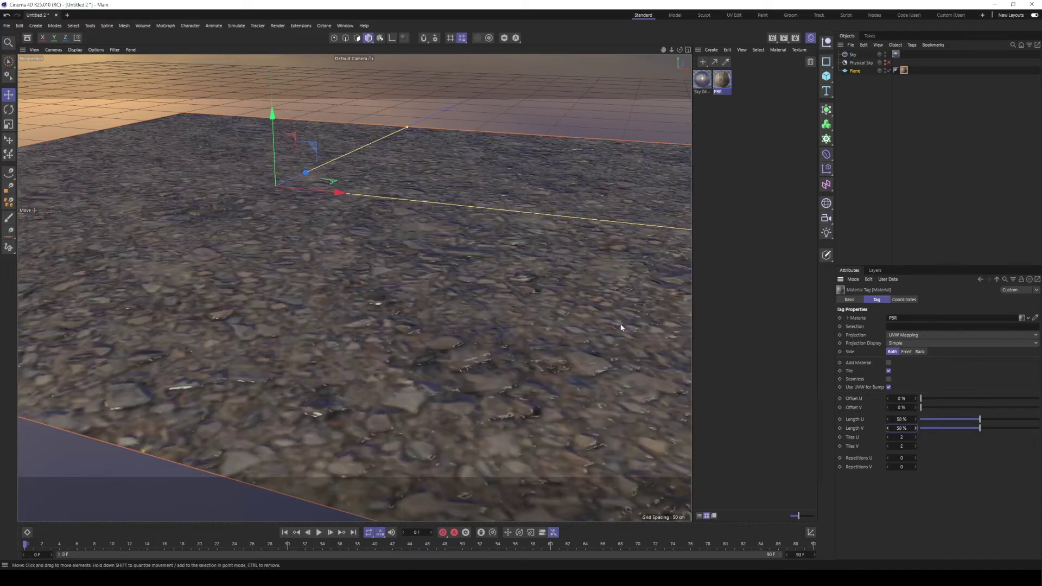
{"action": "right_click_drag", "start_coordinate": [312, 348], "coordinate": [348, 349], "text": "alt"}
{"action": "left_click_drag", "start_coordinate": [311, 337], "coordinate": [289, 326], "text": "alt"}
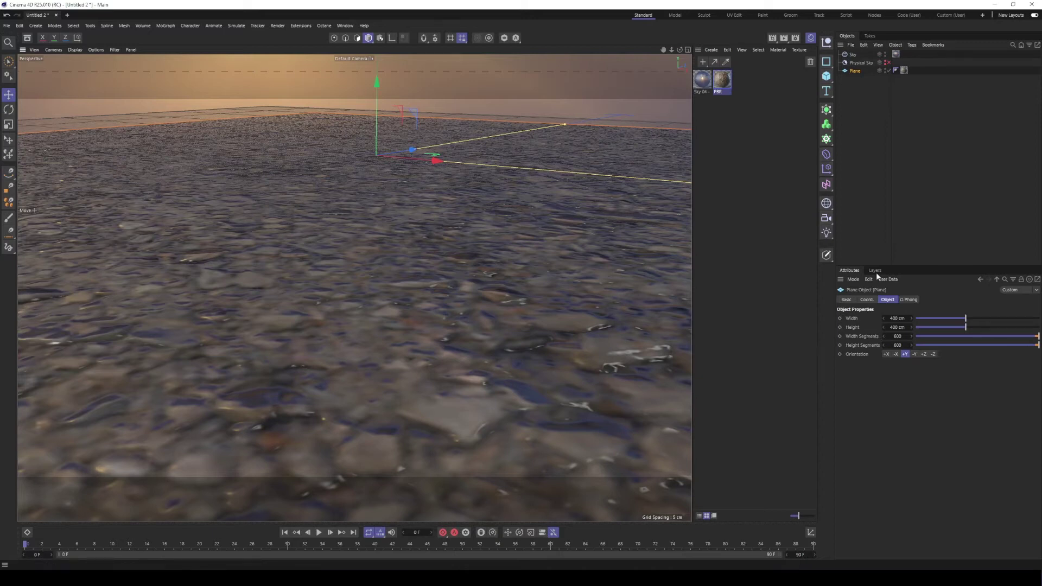
{"action": "left_click", "coordinate": [903, 70]}
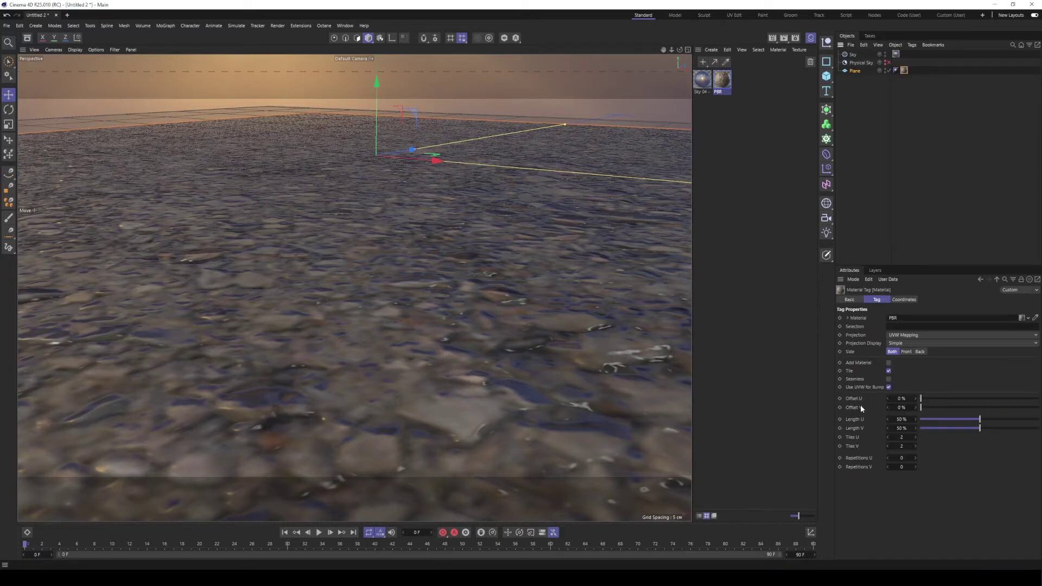
Switch to the UV Edit layout with the Plane selected and examine its UV mesh in the Texture UV Editor
{"action": "left_click", "coordinate": [859, 70]}
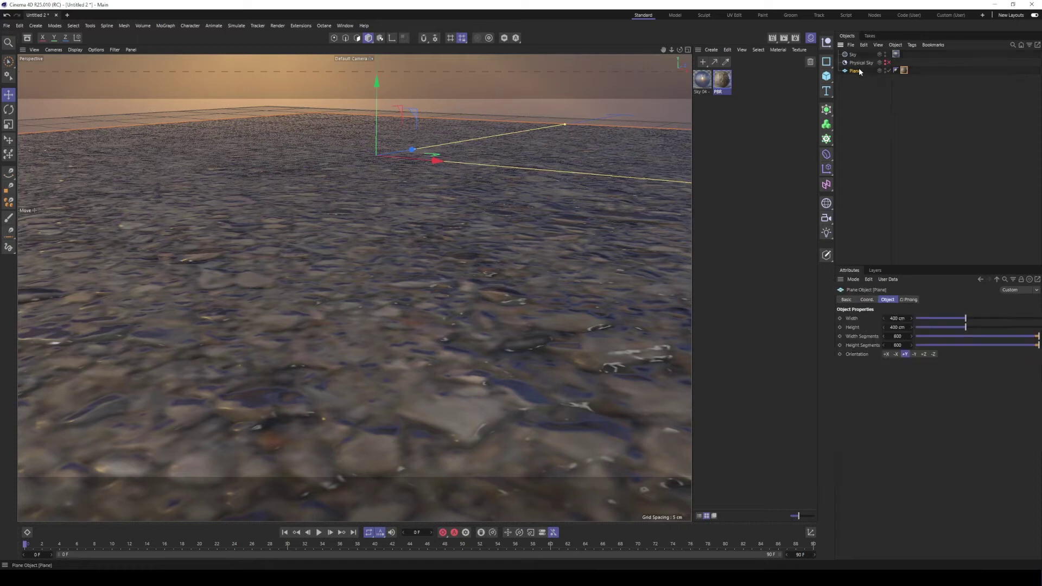
{"action": "left_click", "coordinate": [734, 15]}
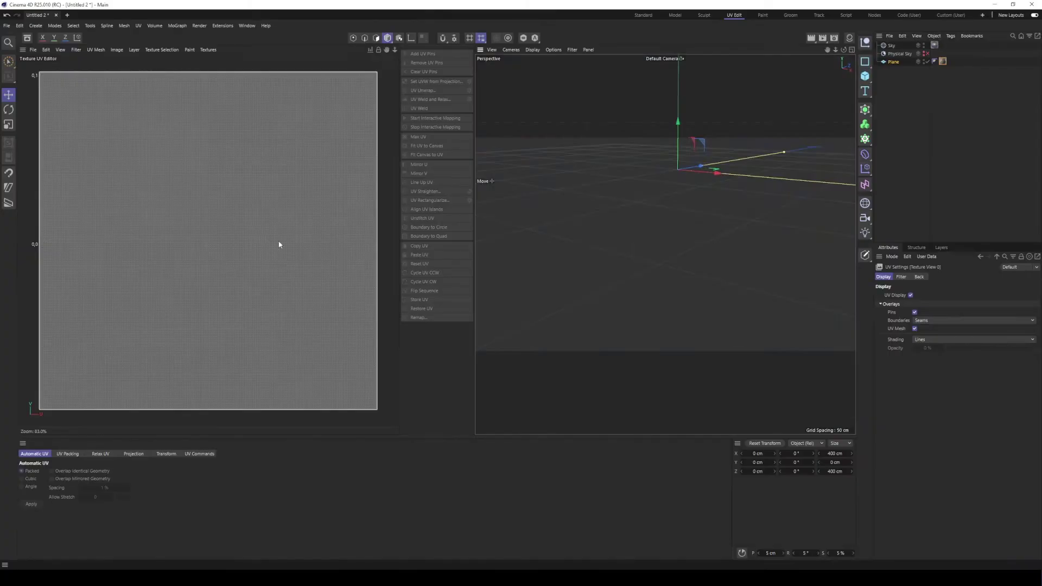
{"action": "left_click", "coordinate": [895, 76]}
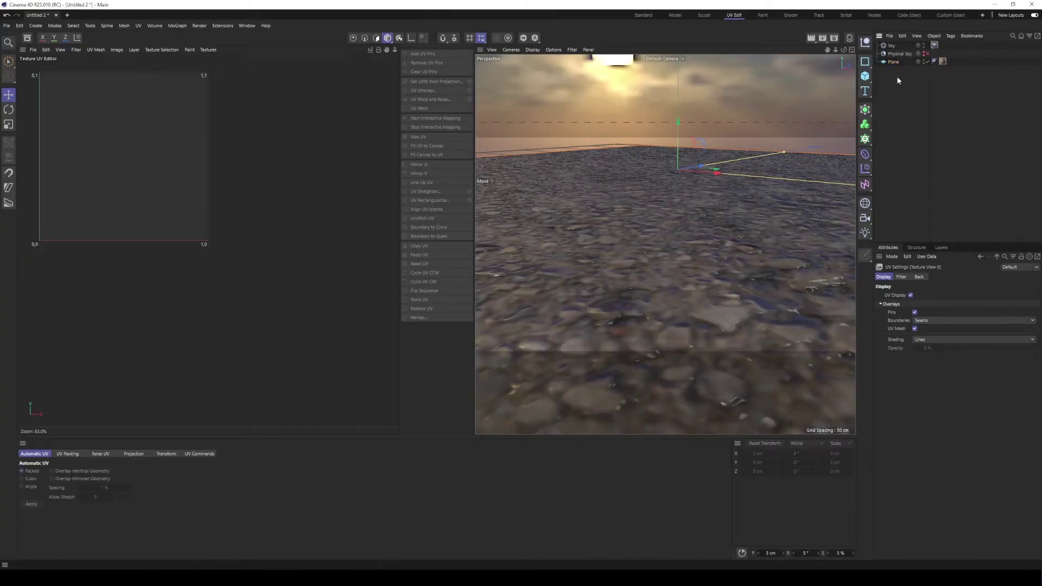
{"action": "left_click", "coordinate": [893, 63]}
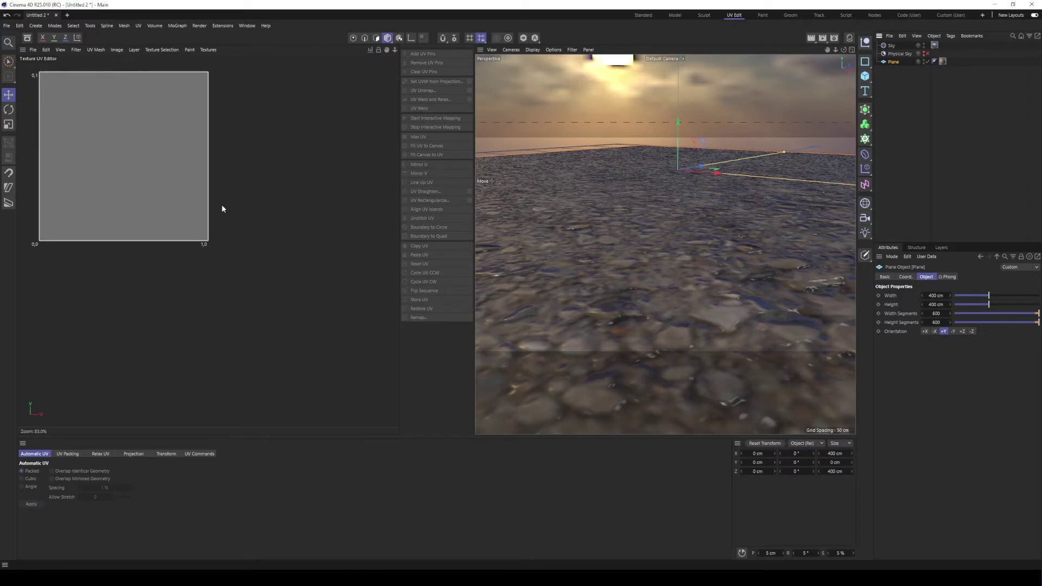
{"action": "middle_click_drag", "start_coordinate": [194, 71], "coordinate": [257, 131], "text": "alt"}
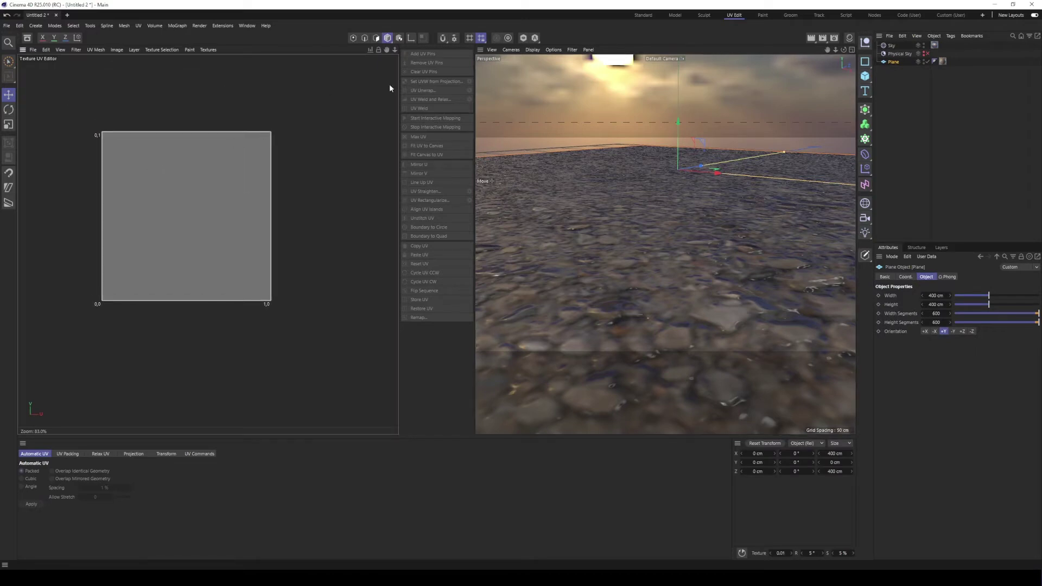
{"action": "left_click", "coordinate": [353, 38]}
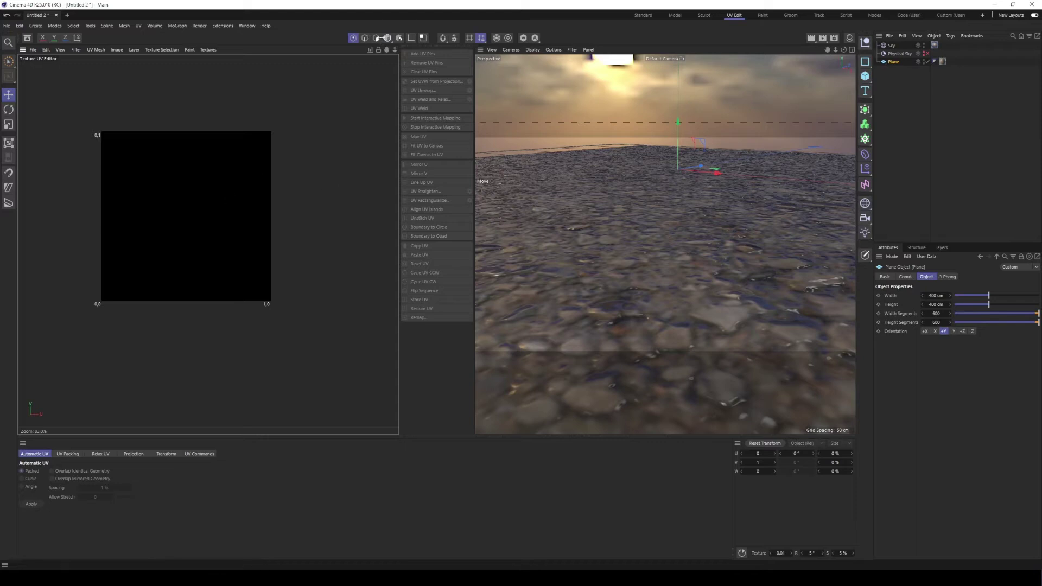
{"action": "left_click", "coordinate": [387, 38]}
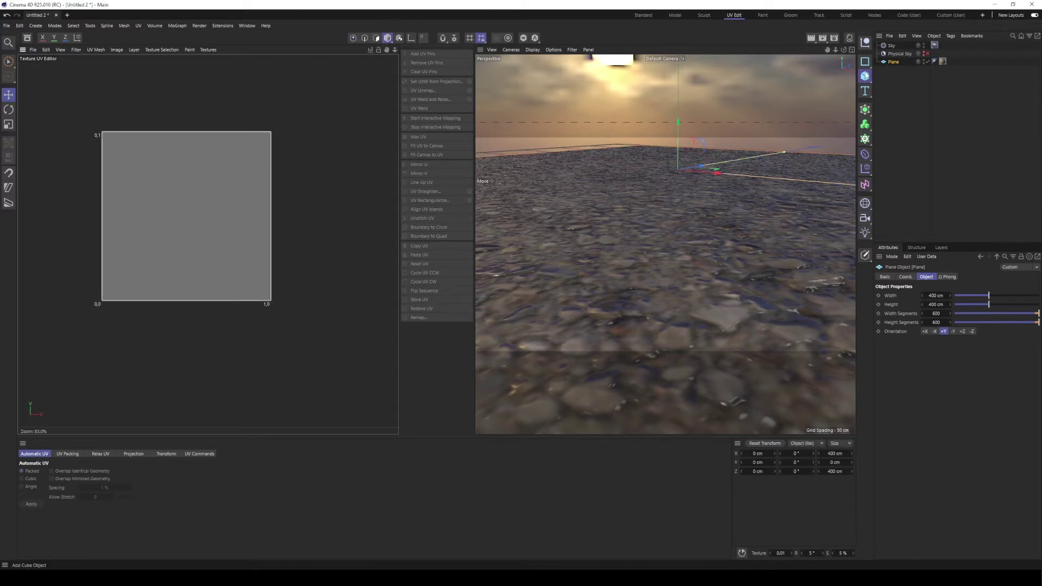
Add a Platonic primitive and view its unfolded UV islands and its shape above the rock plane
{"action": "left_click", "coordinate": [865, 76]}
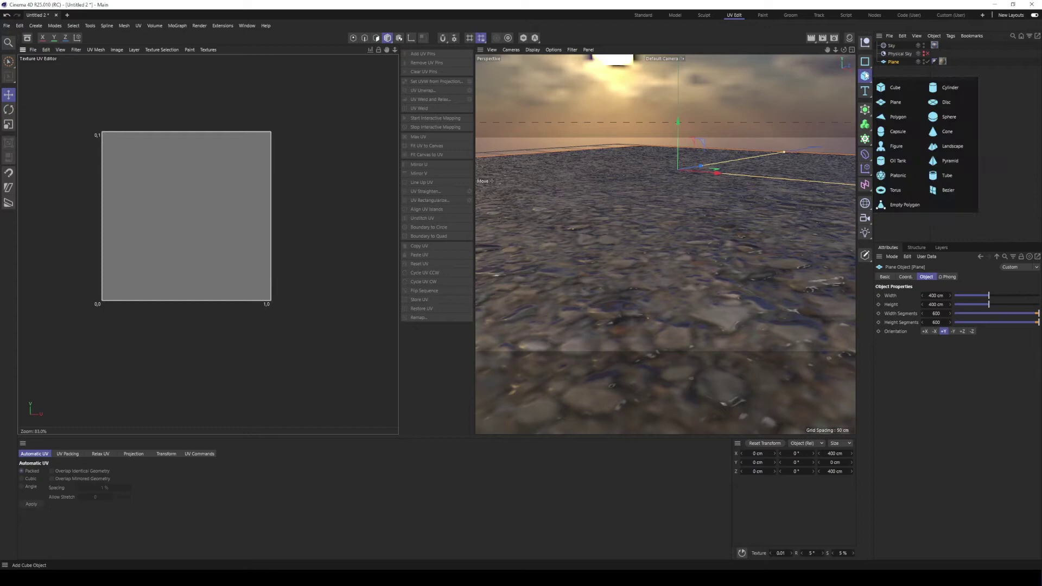
{"action": "left_click", "coordinate": [896, 178]}
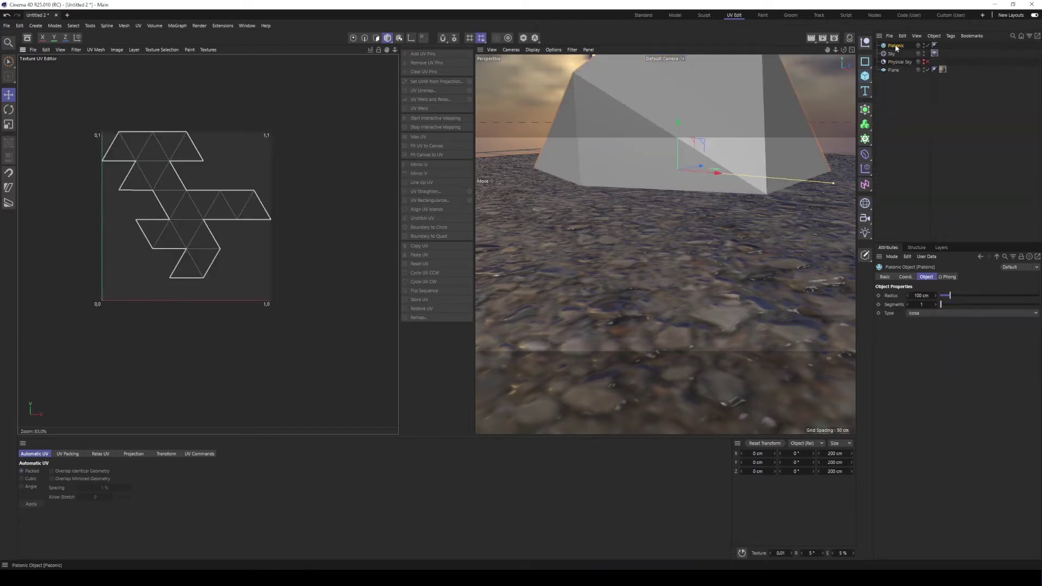
{"action": "middle_click_drag", "start_coordinate": [230, 201], "coordinate": [200, 196], "text": "alt"}
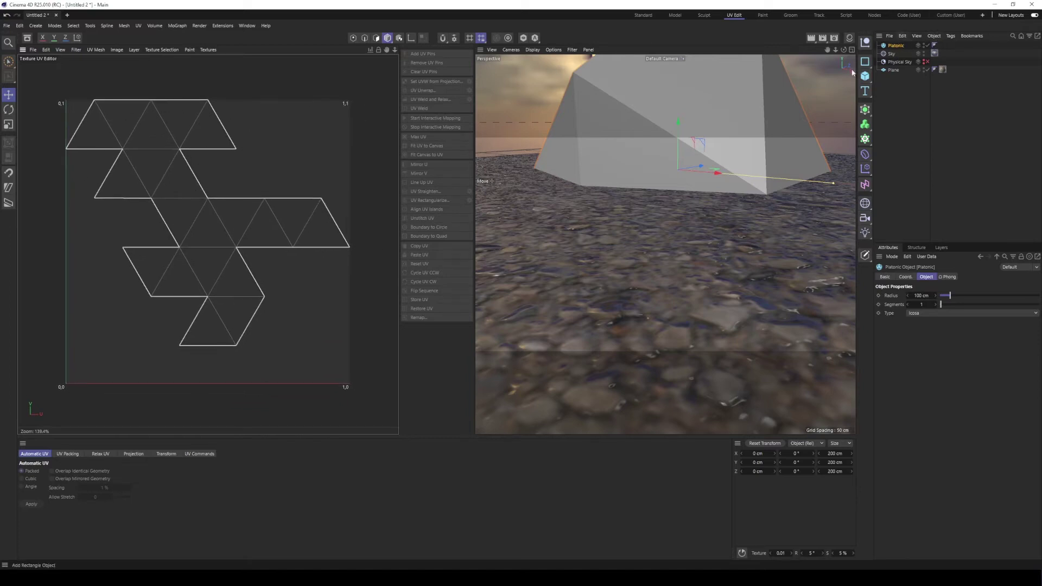
{"action": "middle_click_drag", "start_coordinate": [775, 116], "coordinate": [671, 246], "text": "alt"}
{"action": "right_click_drag", "start_coordinate": [671, 246], "coordinate": [600, 256], "text": "alt"}
{"action": "left_click_drag", "start_coordinate": [600, 256], "coordinate": [644, 232], "text": "alt"}
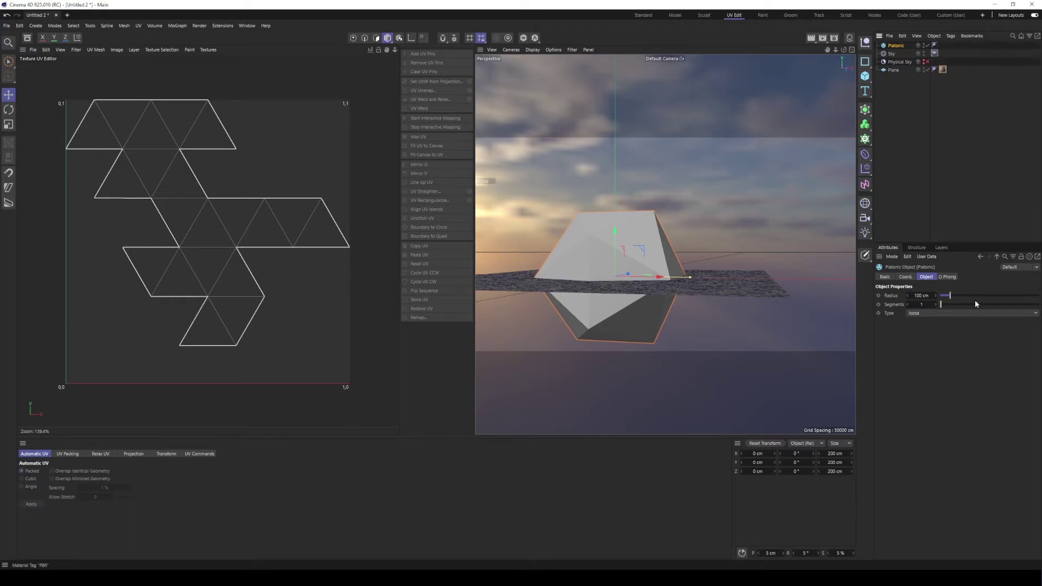
Review the Plane's PBR material tag alongside the UV meshes and return to the Standard layout
{"action": "left_click", "coordinate": [943, 69]}
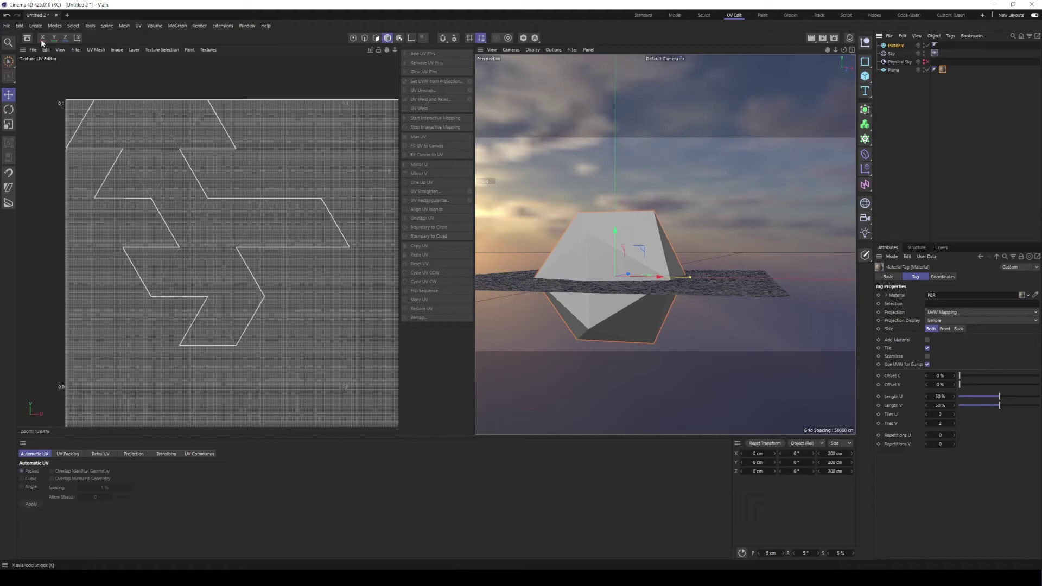
{"action": "left_click", "coordinate": [643, 15]}
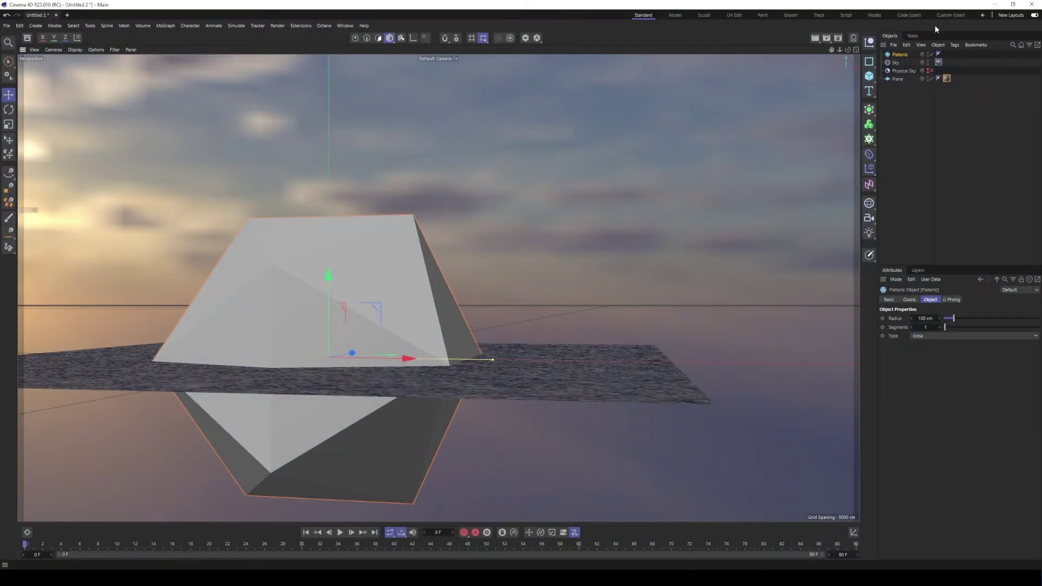
Delete the Platonic primitive and set Offset V of the Sky's Golden Hour material tag to 0%
{"action": "key", "text": "Delete"}
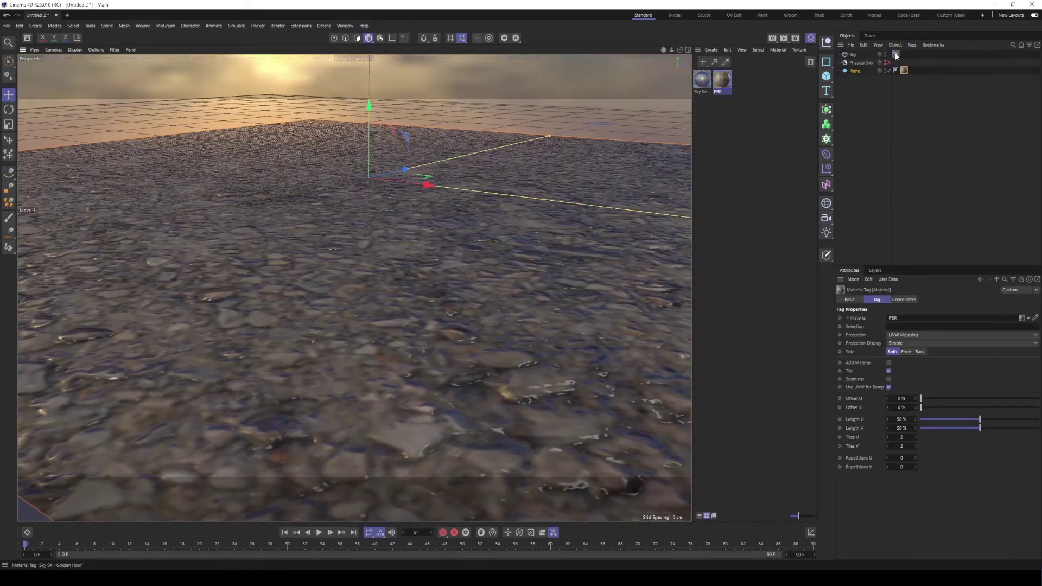
{"action": "double_click", "coordinate": [899, 407]}
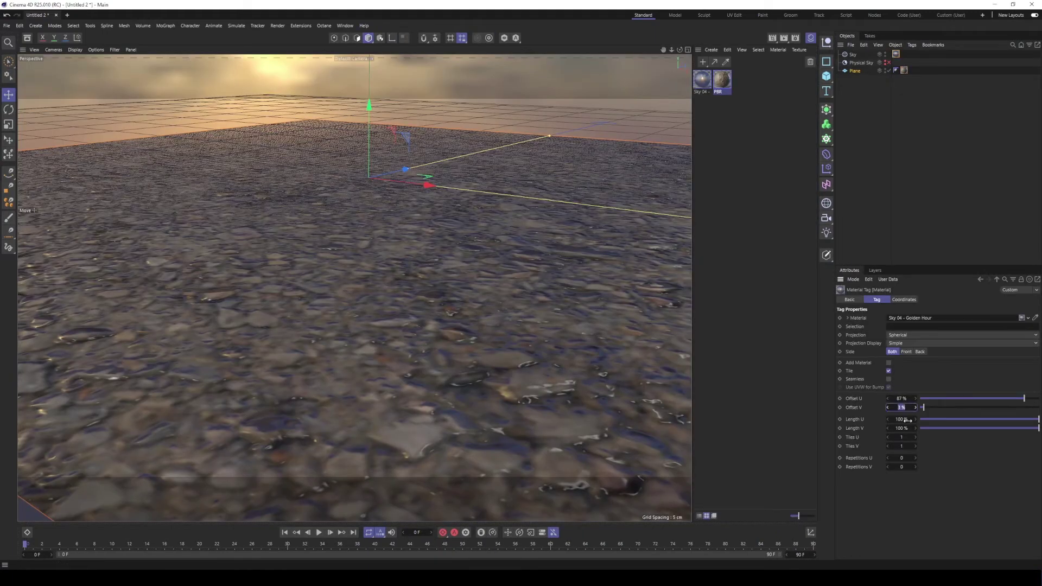
{"action": "type", "text": "0"}
{"action": "key", "text": "Return"}
Render a low view across the rock plane to the Picture Viewer and compare it with the earlier renders in the history
{"action": "right_click_drag", "start_coordinate": [319, 332], "coordinate": [344, 341], "text": "alt"}
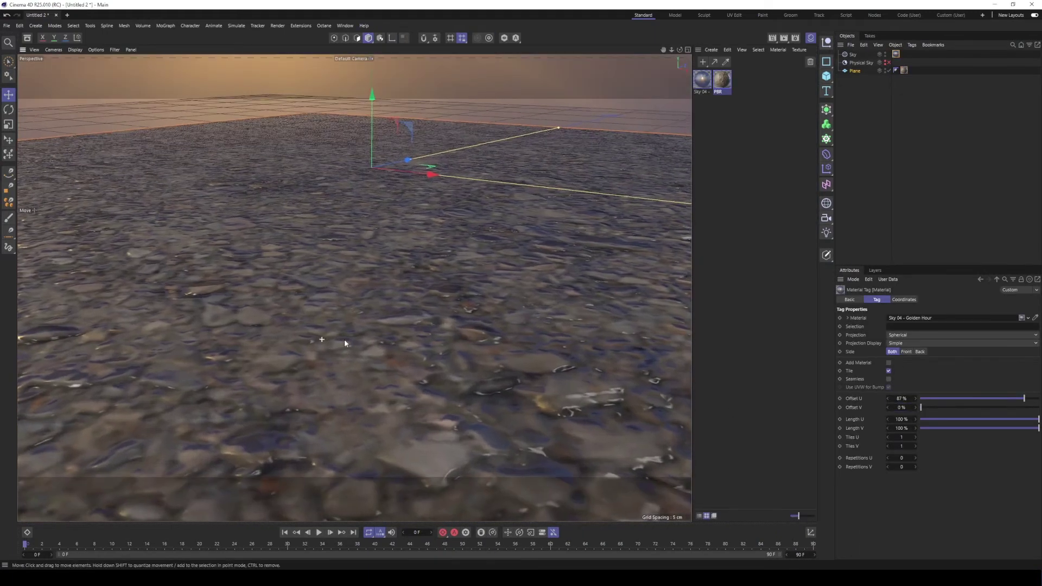
{"action": "mouse_move", "coordinate": [344, 341]}
{"action": "left_mouse_down", "text": "alt"}
{"action": "mouse_move", "coordinate": [345, 362]}
{"action": "mouse_move", "coordinate": [345, 351]}
{"action": "left_mouse_up", "text": "alt"}
{"action": "middle_click_drag", "start_coordinate": [345, 352], "coordinate": [356, 318], "text": "alt"}
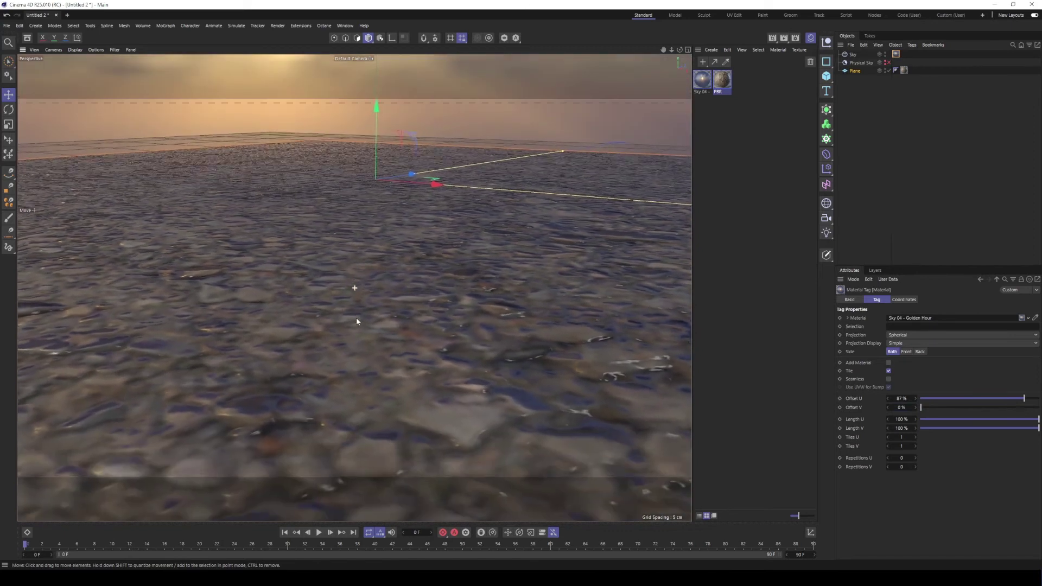
{"action": "left_click_drag", "start_coordinate": [355, 318], "coordinate": [351, 328], "text": "alt"}
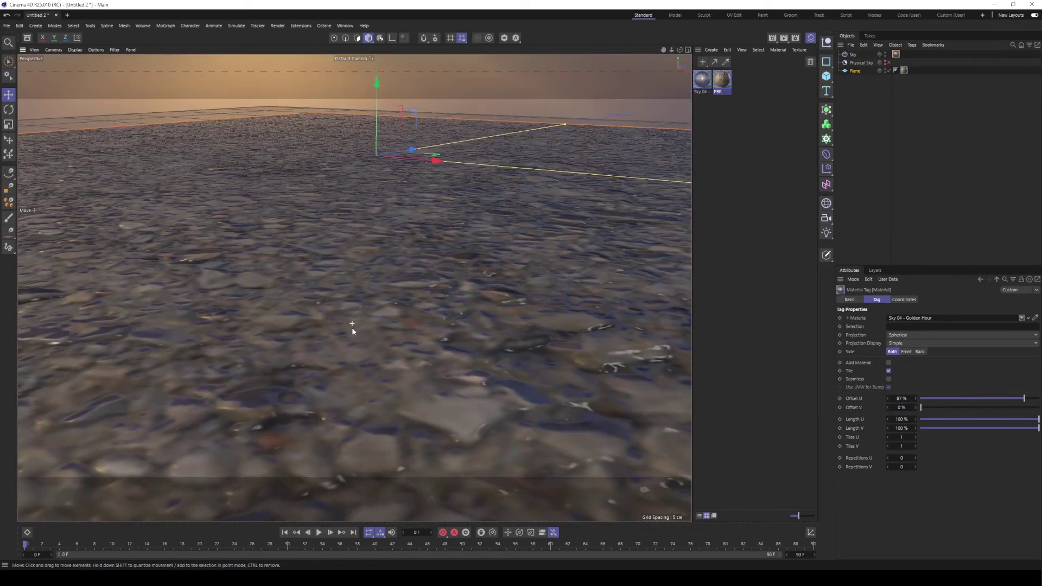
{"action": "left_click", "coordinate": [784, 37]}
{"action": "left_click_drag", "start_coordinate": [631, 37], "coordinate": [235, 76]}
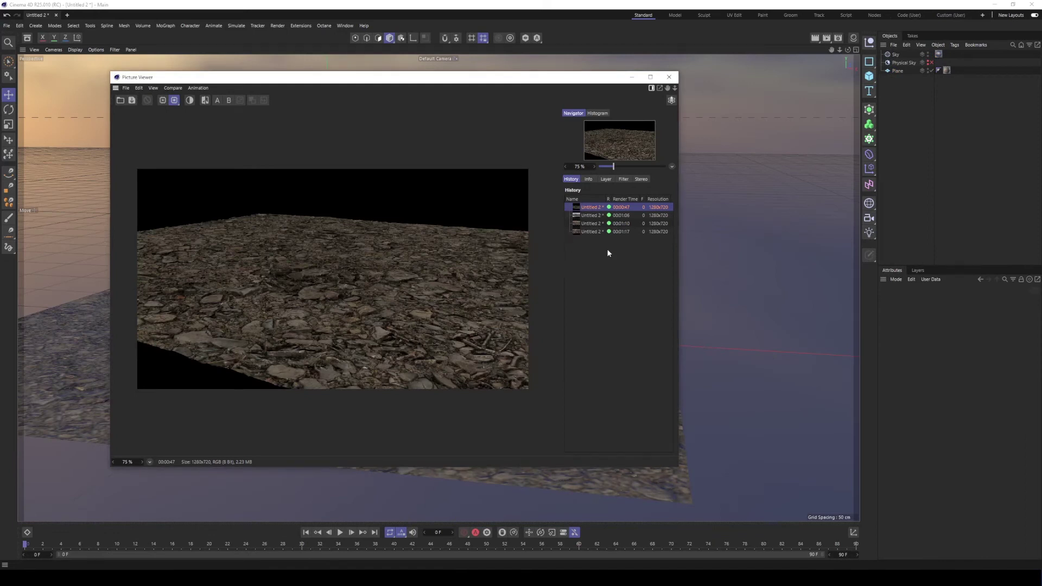
{"action": "key", "text": "Down"}
{"action": "key", "text": "Down"}
{"action": "key", "text": "Down"}
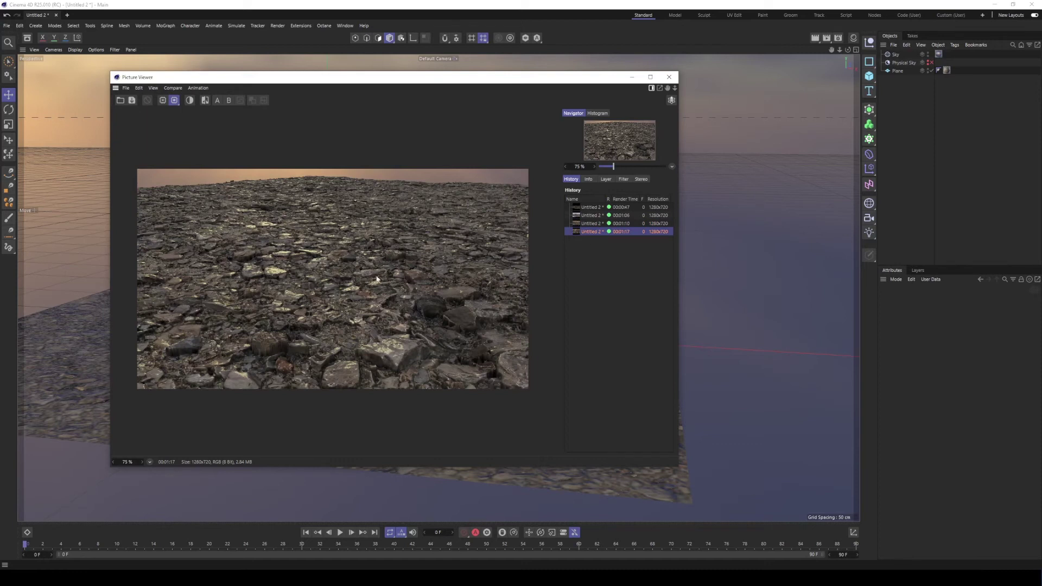
Add the Ambient Occlusion and Global Illumination effects to the render settings
{"action": "left_click", "coordinate": [838, 38]}
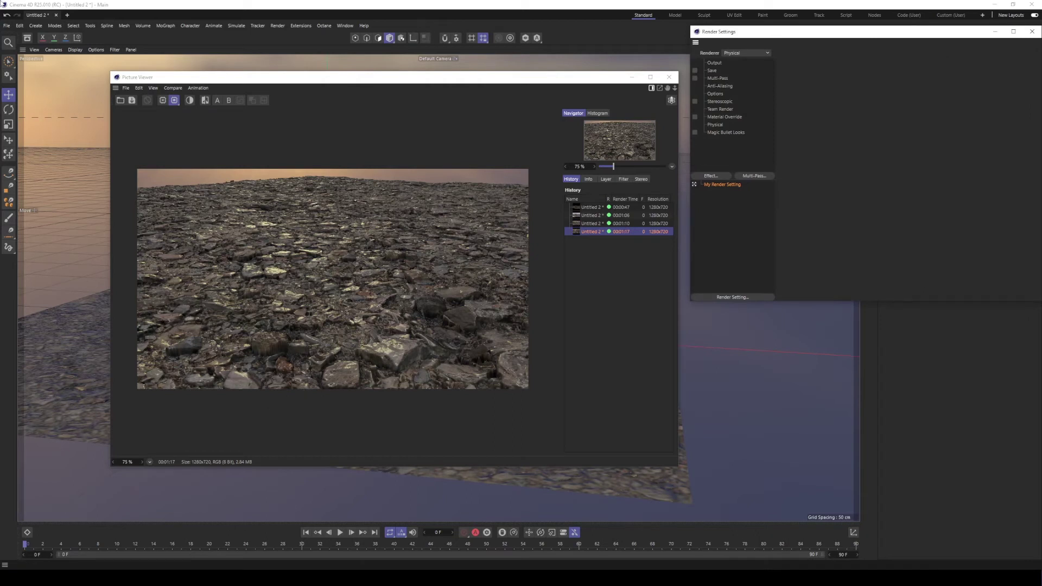
{"action": "left_click", "coordinate": [712, 178]}
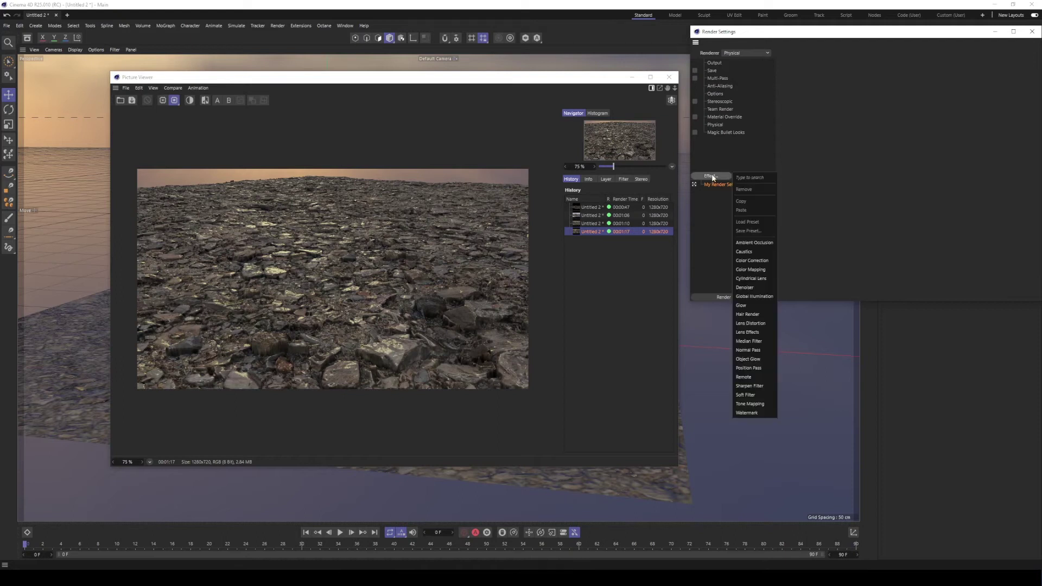
{"action": "left_click", "coordinate": [752, 247]}
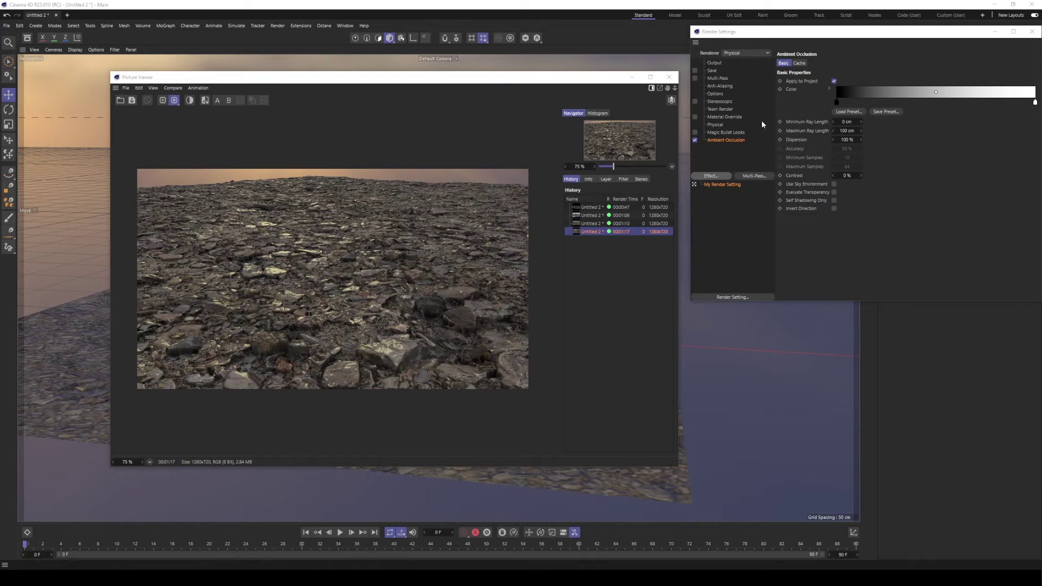
{"action": "left_click", "coordinate": [711, 176]}
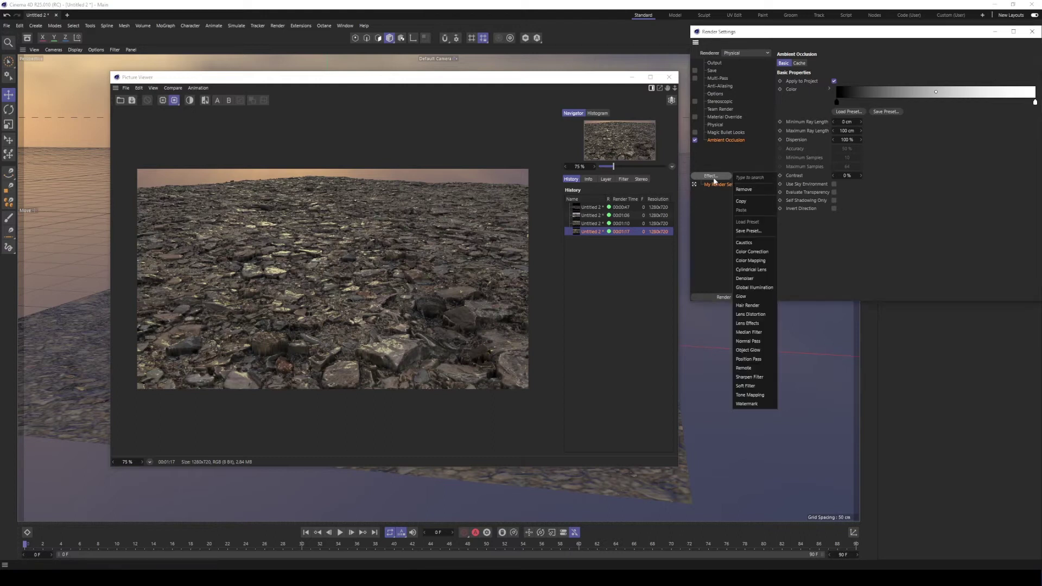
{"action": "left_click", "coordinate": [754, 283]}
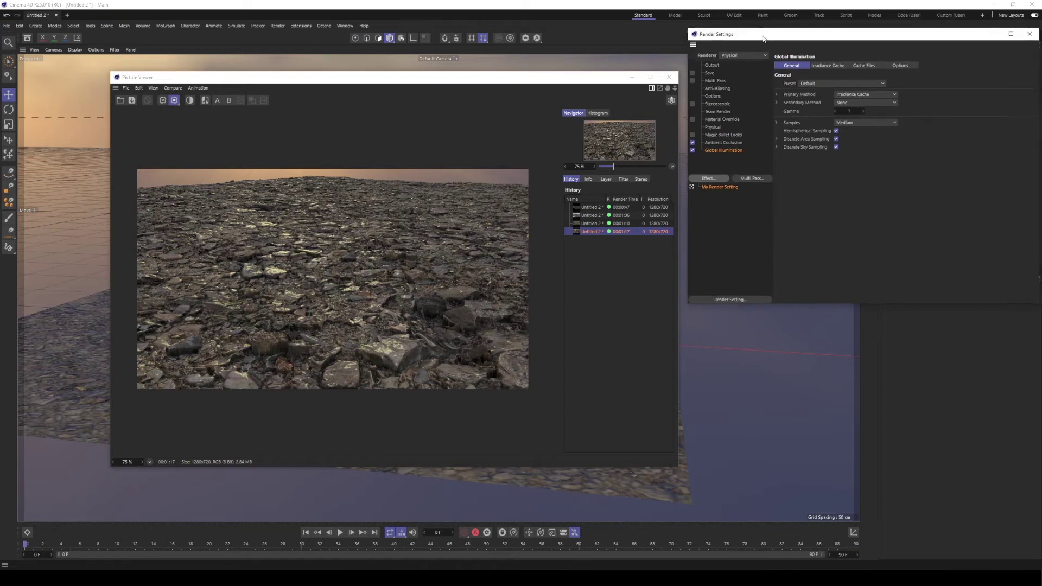
{"action": "left_click_drag", "start_coordinate": [767, 32], "coordinate": [668, 89]}
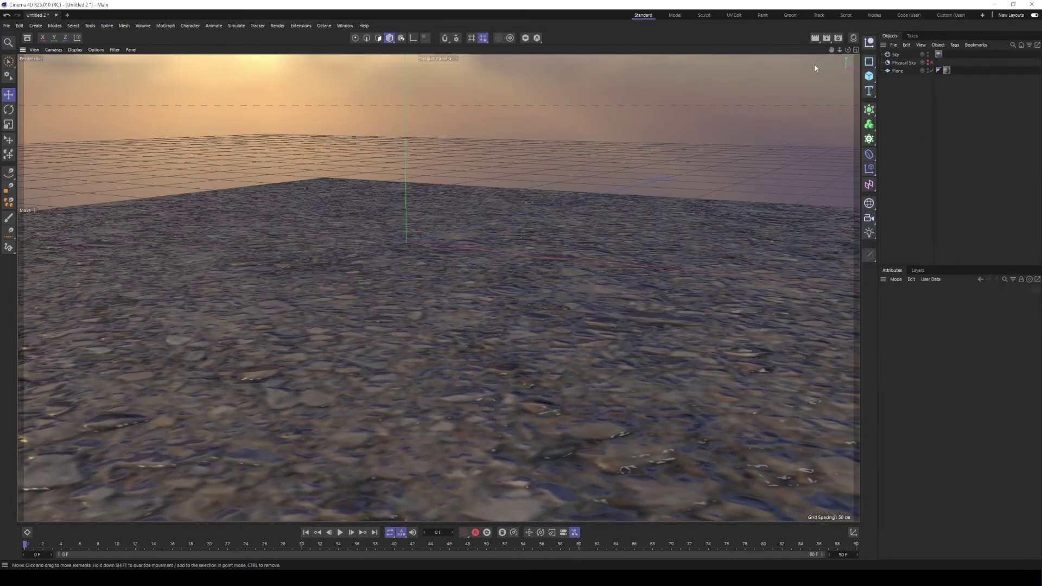
Render the scene with the added effects in the Picture Viewer and delete the unwanted dark render from the history
{"action": "left_click", "coordinate": [826, 38]}
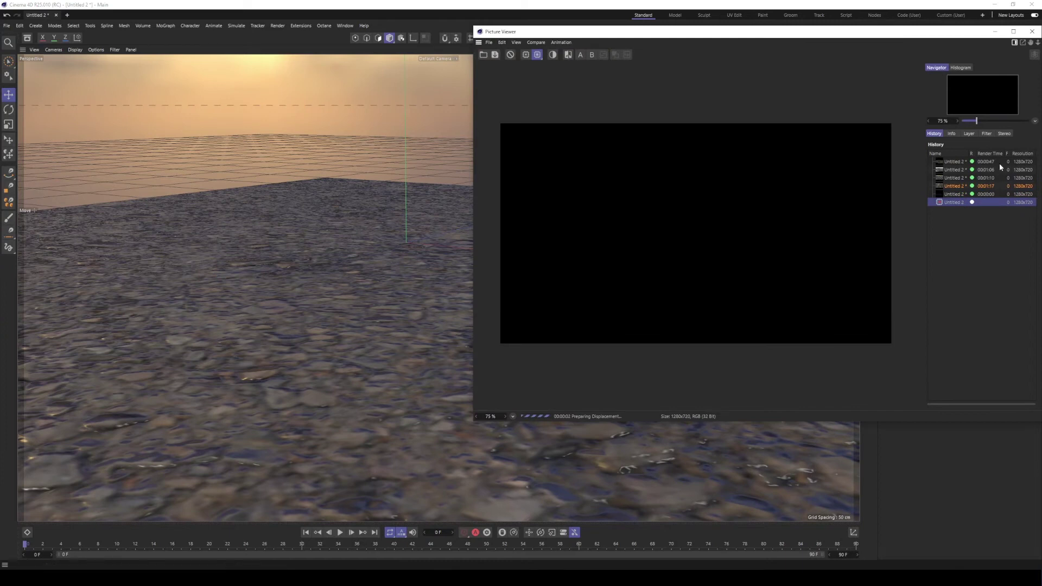
{"action": "left_click", "coordinate": [944, 195]}
{"action": "key", "text": "Delete"}
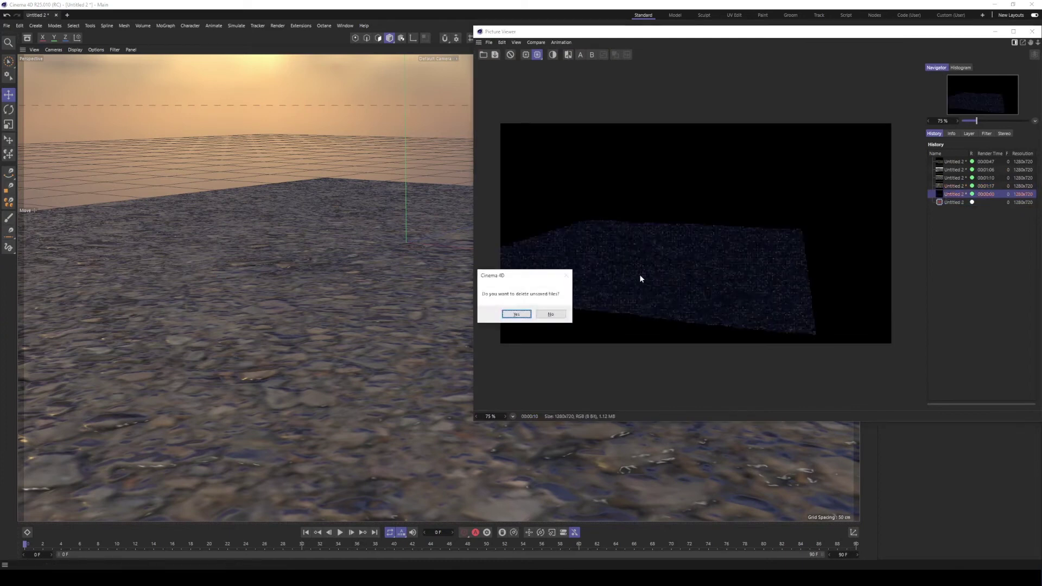
{"action": "left_click", "coordinate": [518, 313]}
{"action": "left_click", "coordinate": [959, 195]}
{"action": "left_click_drag", "start_coordinate": [834, 34], "coordinate": [495, 91]}
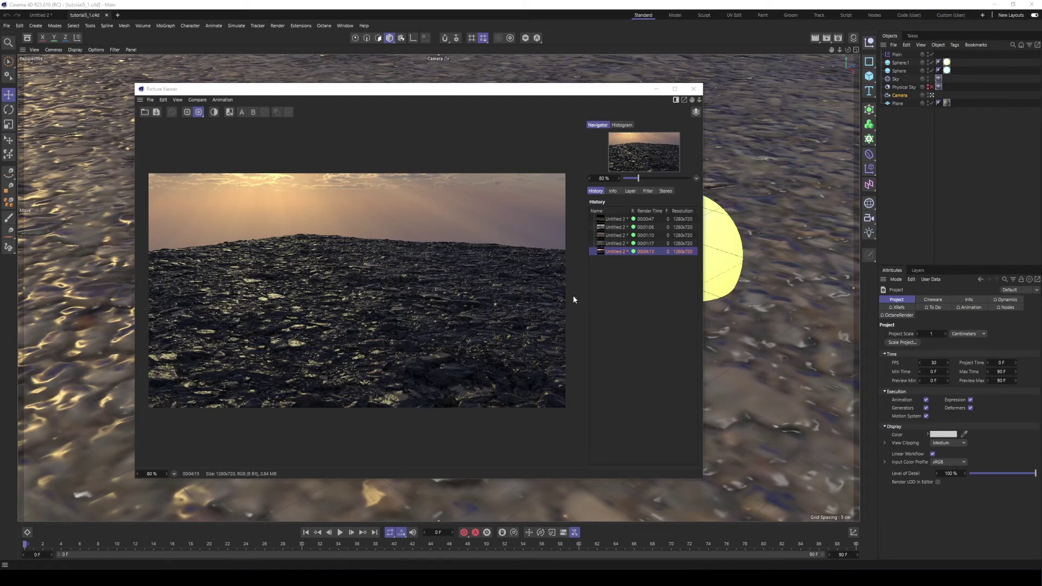
Compare all the renders in the Picture Viewer history in order and inspect the latest one's rock detail up close
{"action": "left_click", "coordinate": [612, 219]}
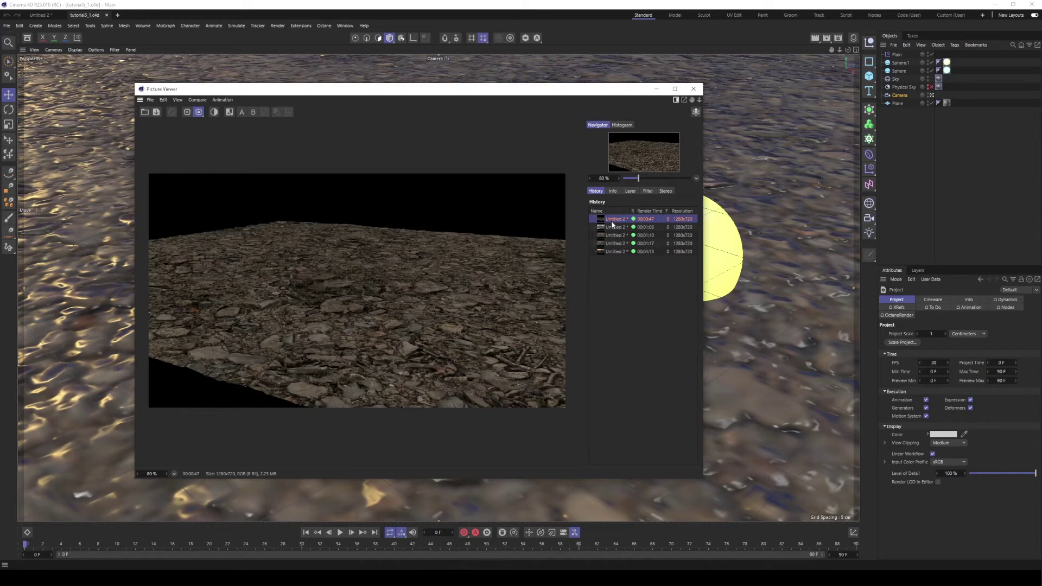
{"action": "key", "text": "Down"}
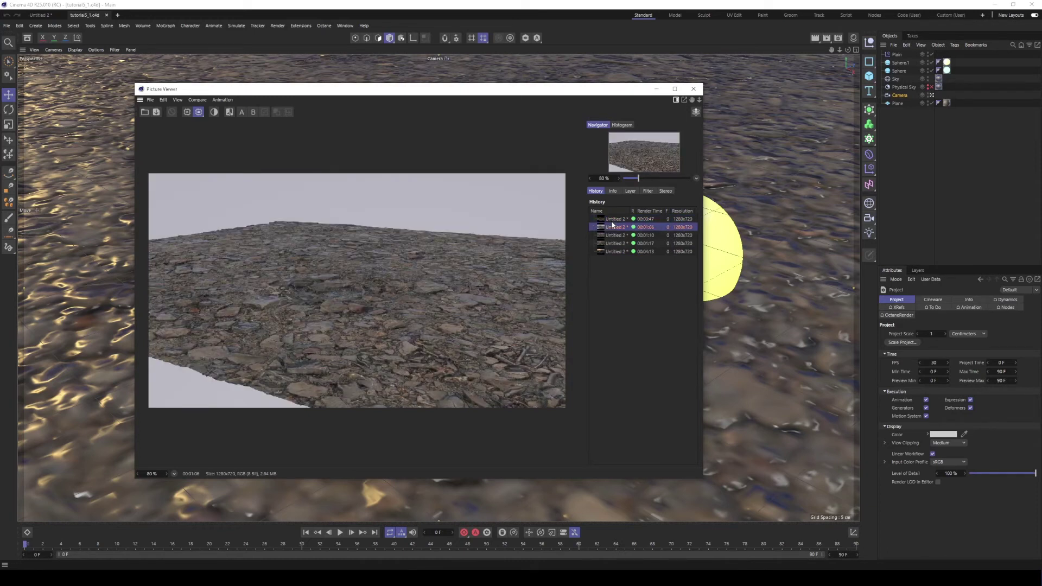
{"action": "key", "text": "Down"}
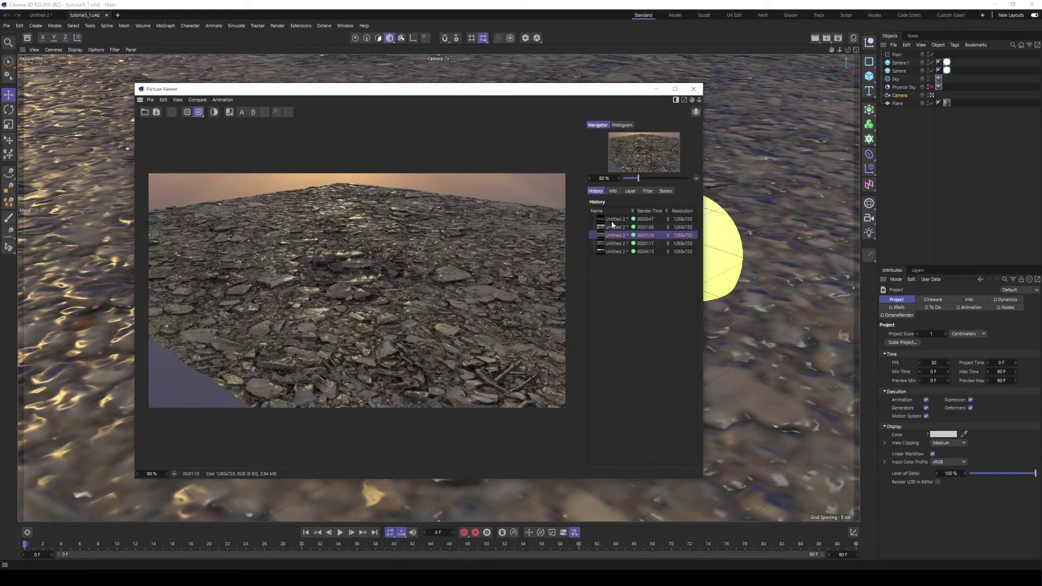
{"action": "key", "text": "Down"}
{"action": "key", "text": "Down"}
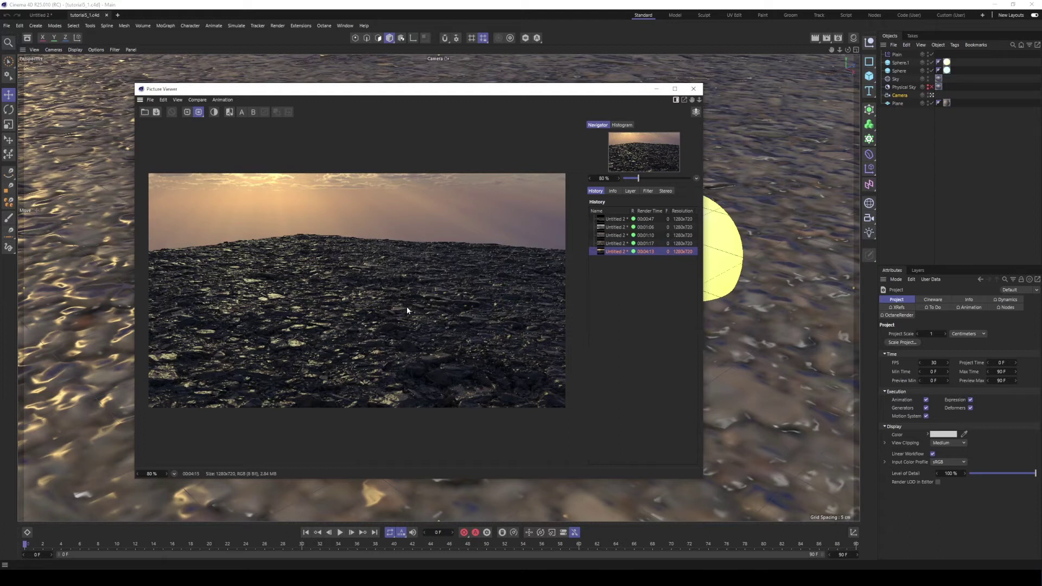
{"action": "scroll", "coordinate": [367, 368], "scroll_direction": "up", "scroll_amount": 5}
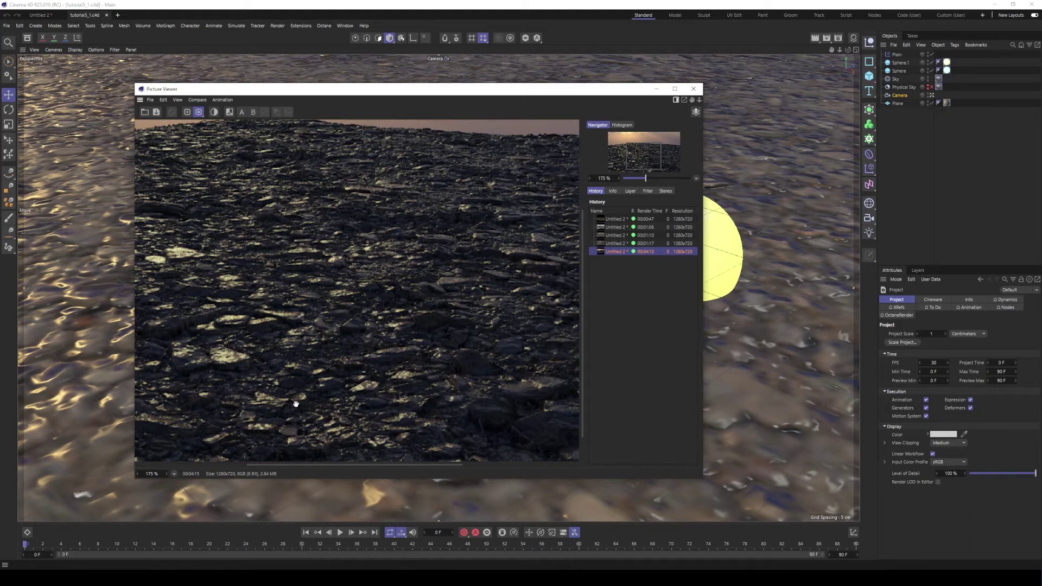
{"action": "scroll", "coordinate": [413, 332], "scroll_direction": "down", "scroll_amount": 5}
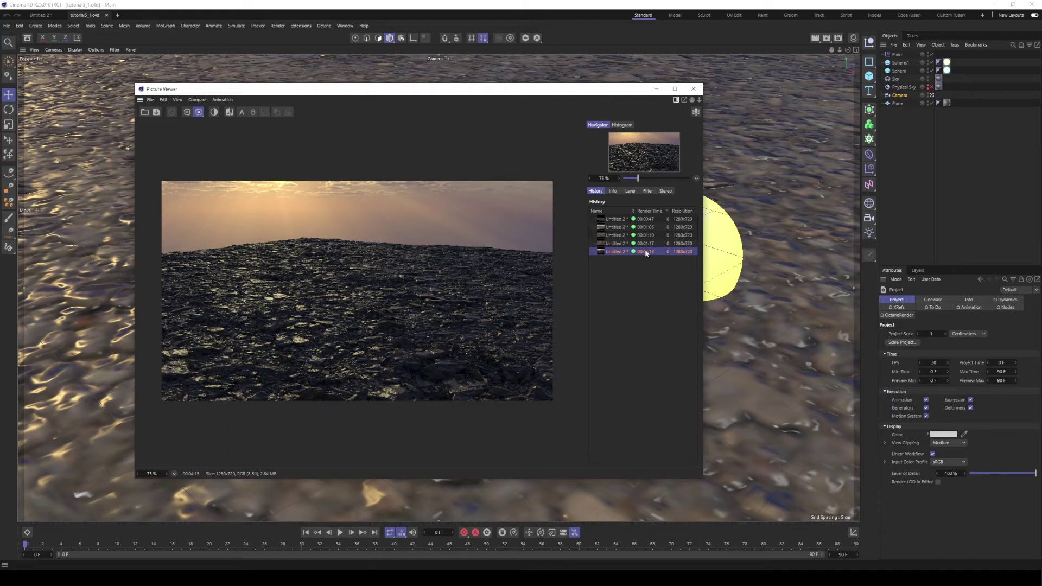
Review the Global Illumination settings and the available Samples options in the render settings of tutorial3_1.c4d
{"action": "left_click", "coordinate": [815, 38]}
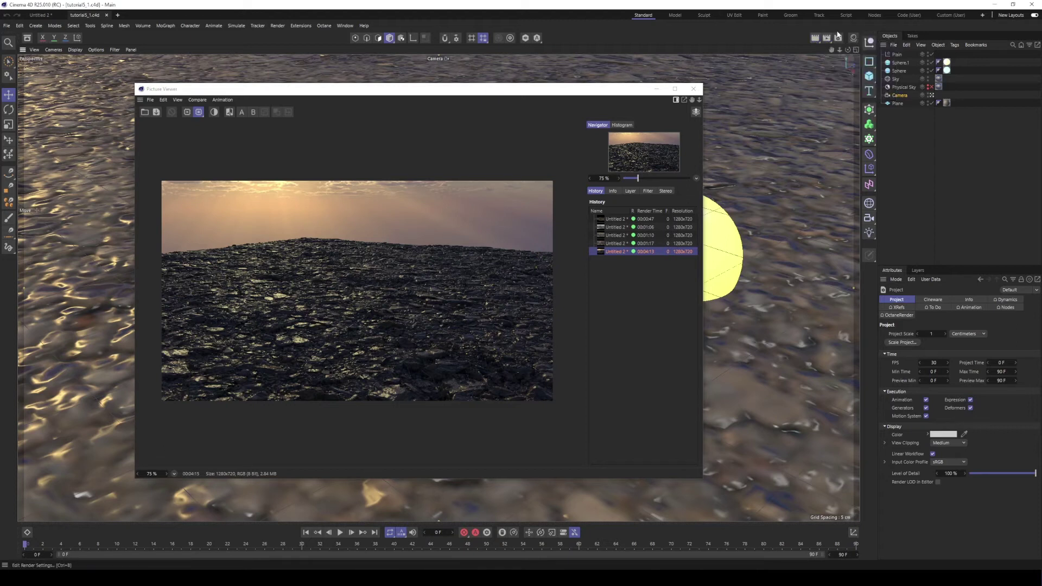
{"action": "left_click", "coordinate": [837, 39]}
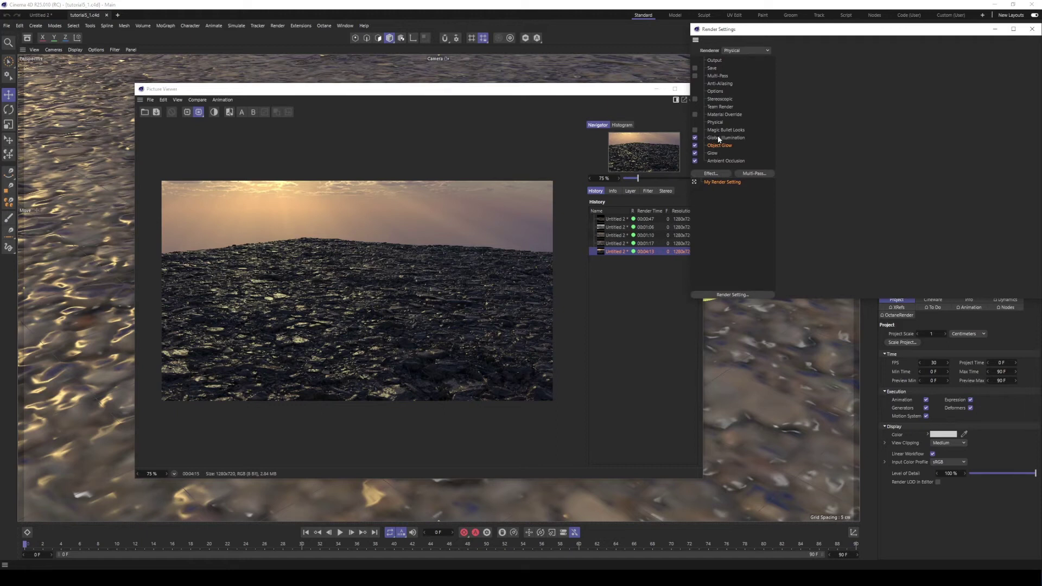
{"action": "left_click", "coordinate": [719, 139]}
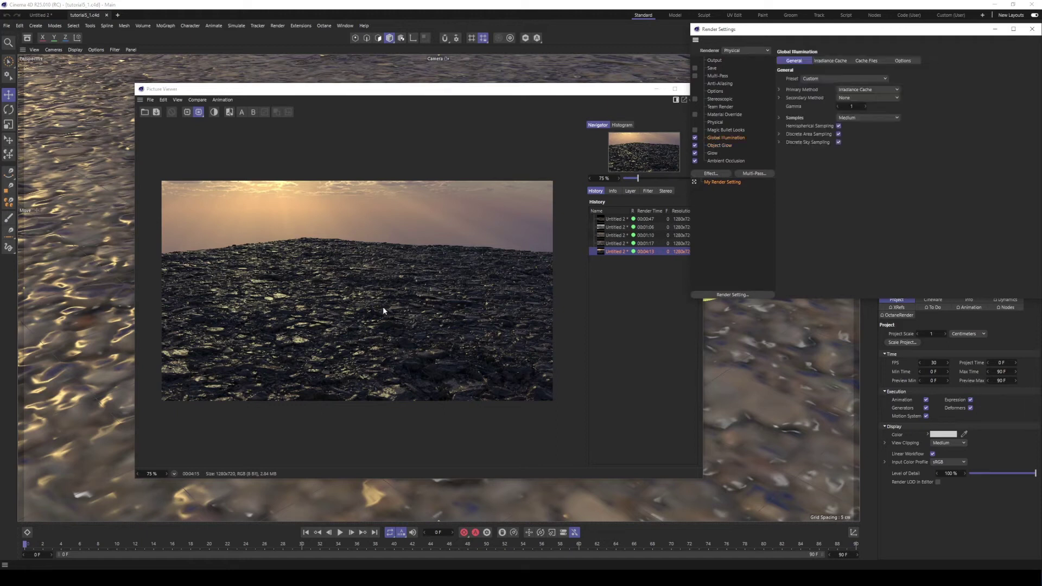
{"action": "left_click", "coordinate": [857, 118]}
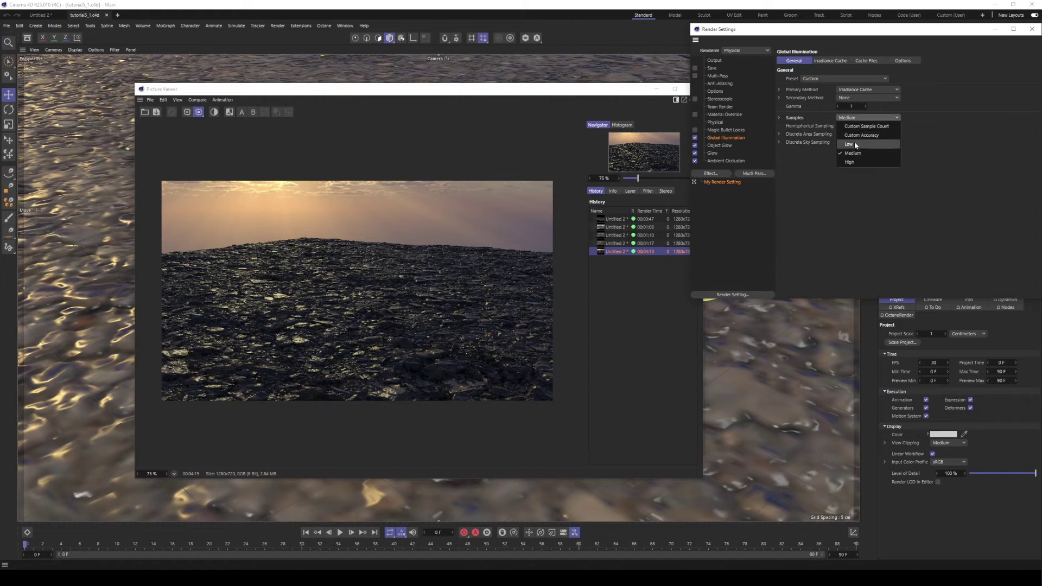
{"action": "left_click", "coordinate": [791, 178]}
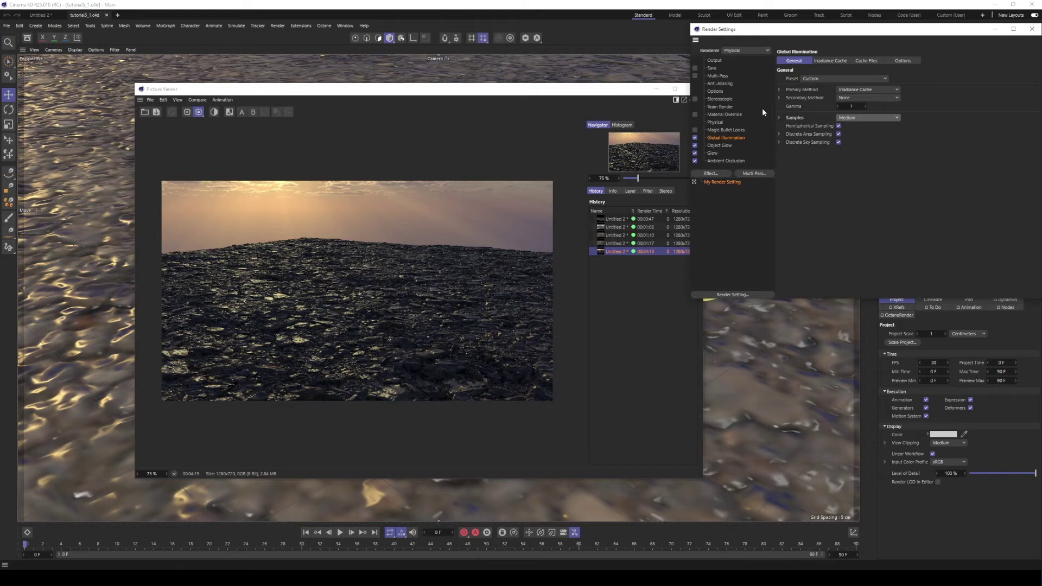
{"action": "left_click_drag", "start_coordinate": [948, 35], "coordinate": [865, 33]}
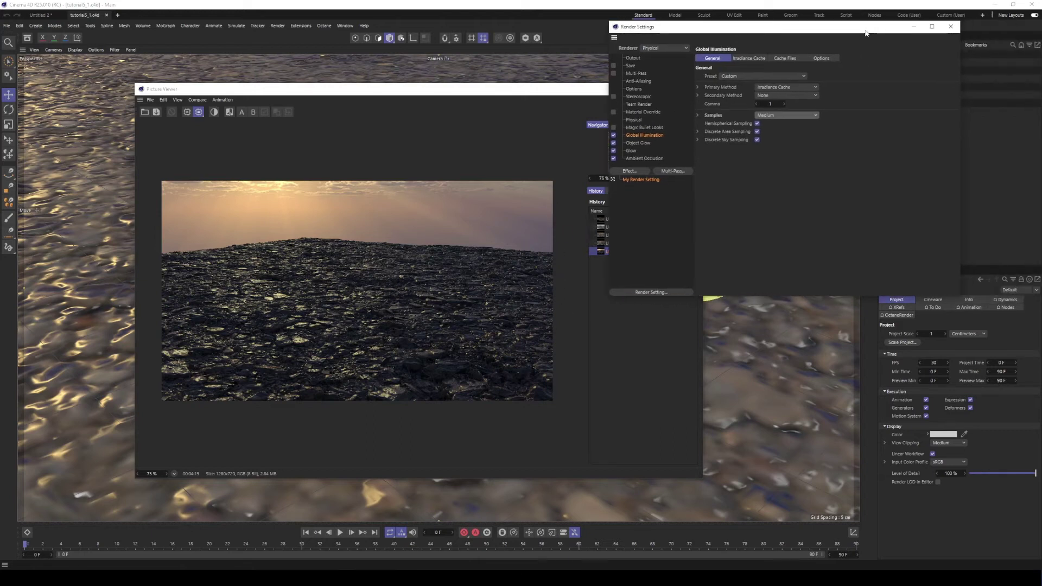
Close the Render Settings and Picture Viewer windows along with the tutorial3_1.c4d project
{"action": "left_click", "coordinate": [950, 27]}
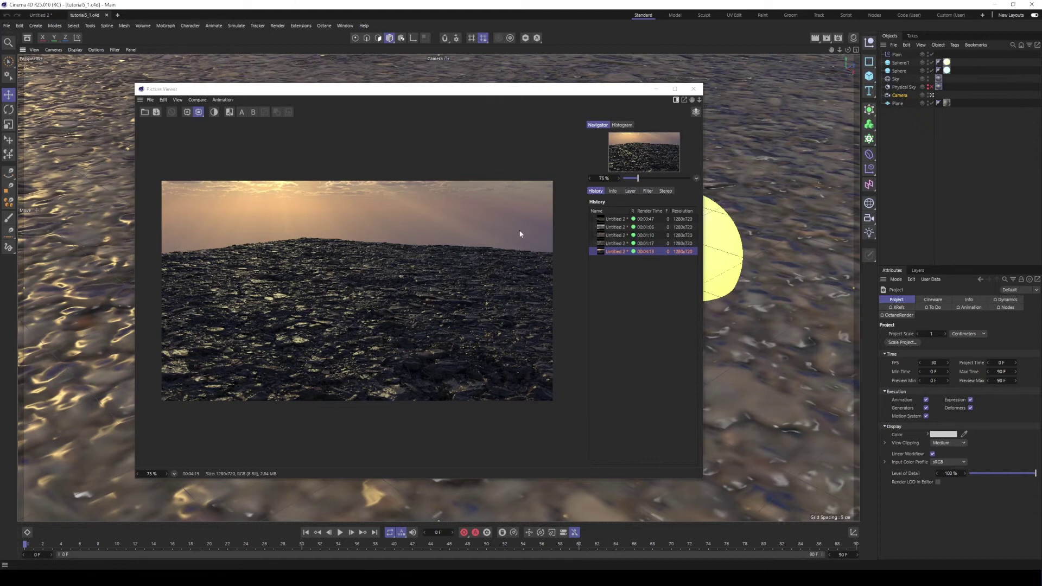
{"action": "left_click", "coordinate": [107, 15]}
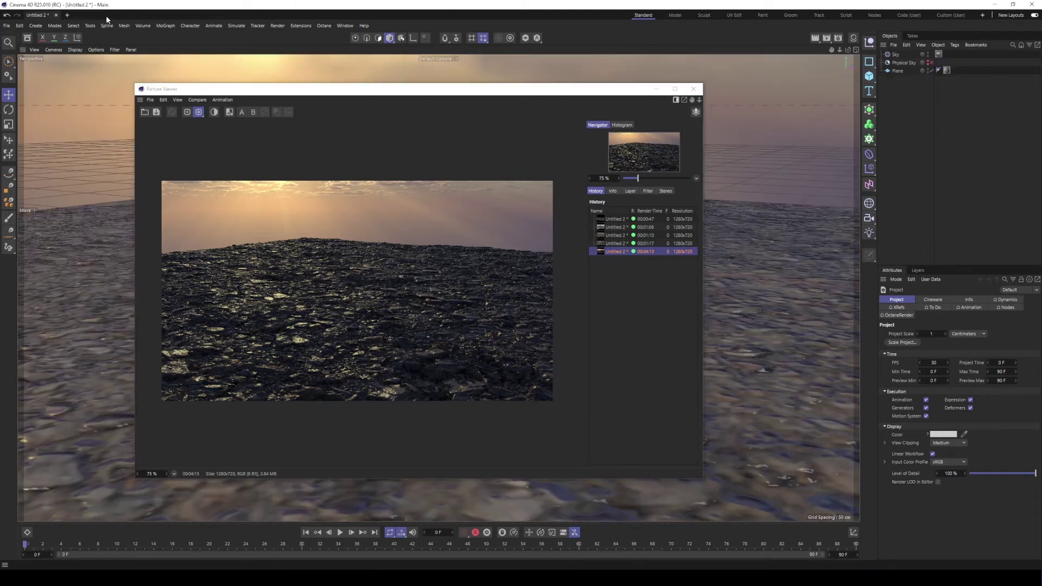
{"action": "left_click", "coordinate": [692, 89]}
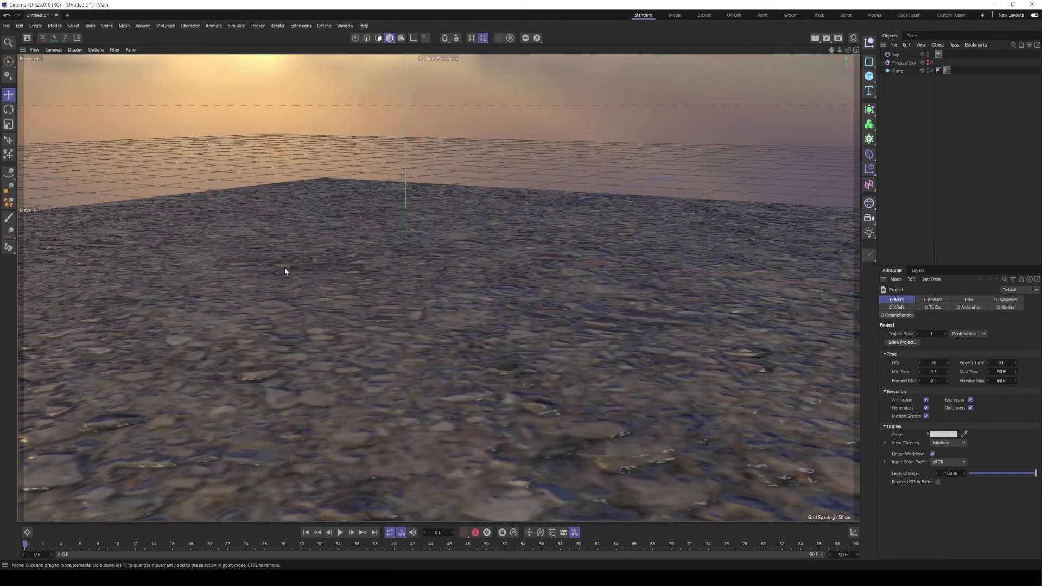
Add a Sphere primitive to the rock plane scene and frame it above the rocks
{"action": "left_click_drag", "start_coordinate": [382, 228], "coordinate": [390, 294], "text": "alt"}
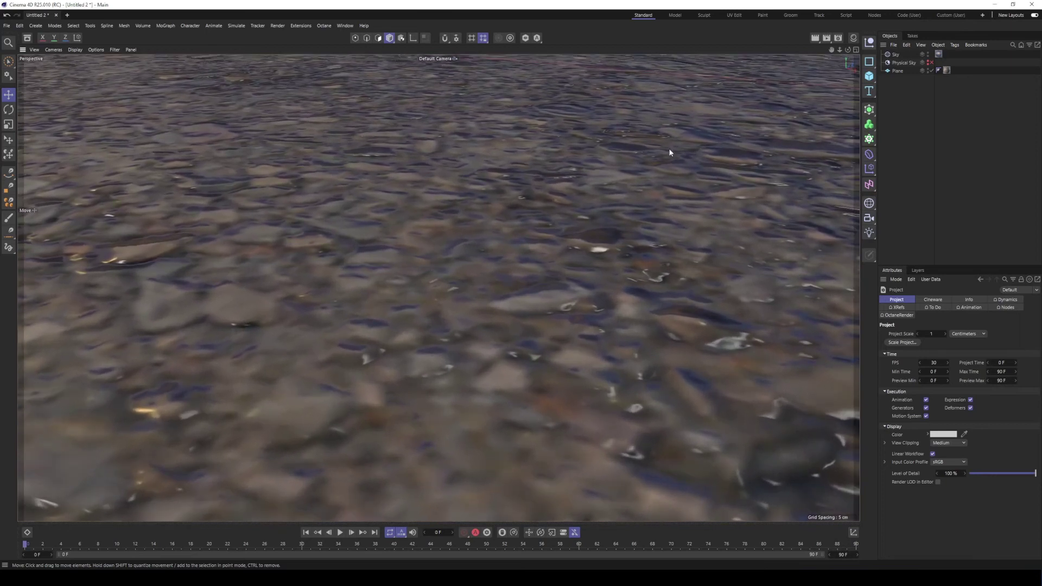
{"action": "left_click", "coordinate": [869, 76]}
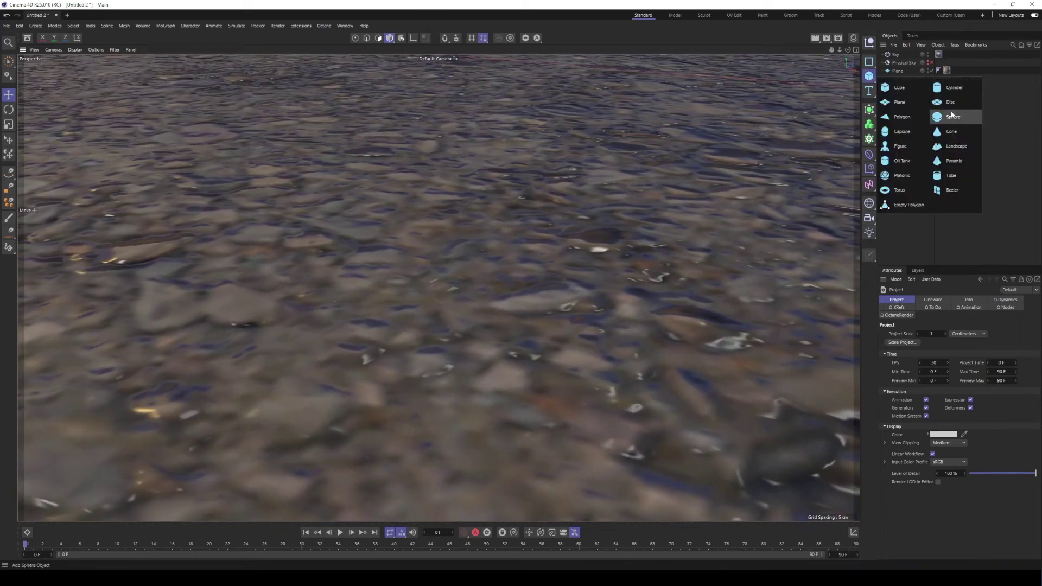
{"action": "left_click", "coordinate": [953, 115]}
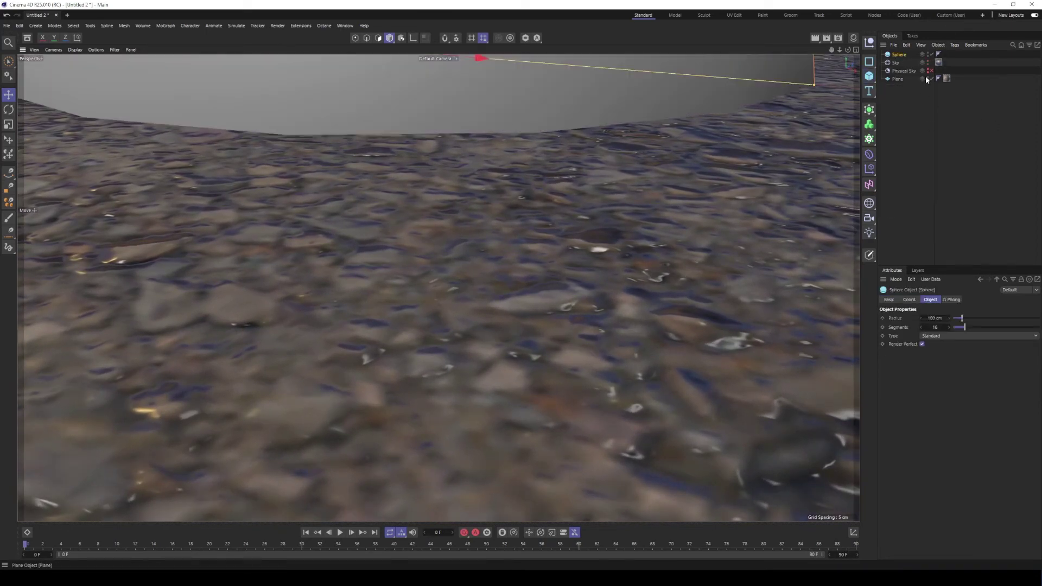
{"action": "left_click_drag", "start_coordinate": [507, 179], "coordinate": [367, 168], "text": "alt"}
{"action": "middle_click_drag", "start_coordinate": [406, 128], "coordinate": [403, 212], "text": "alt"}
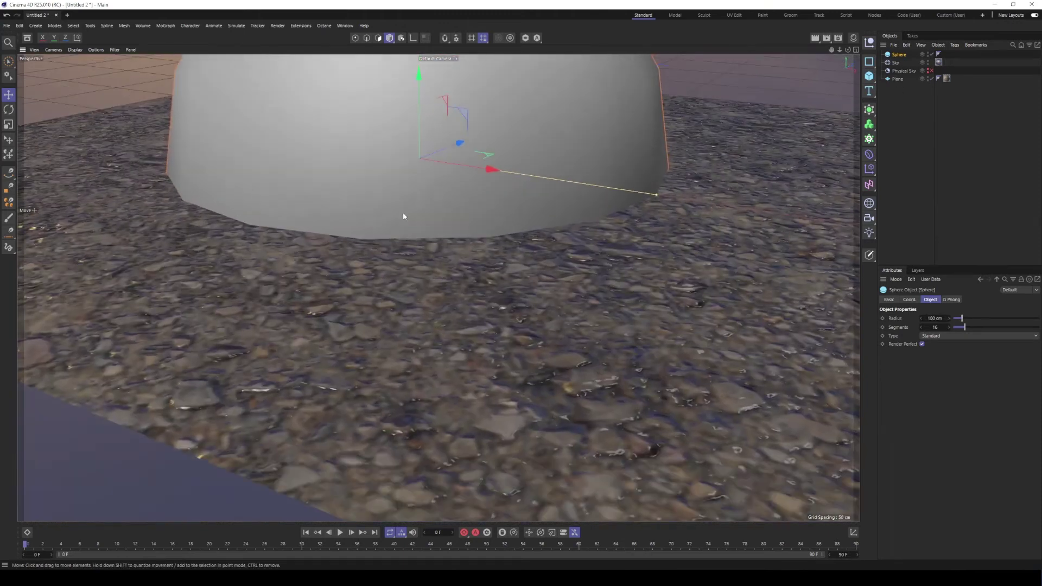
Scale the sphere down to a radius of about 13 cm and move it forward toward the middle of the rock plane
{"action": "left_click", "coordinate": [11, 125]}
{"action": "left_click_drag", "start_coordinate": [674, 172], "coordinate": [370, 185]}
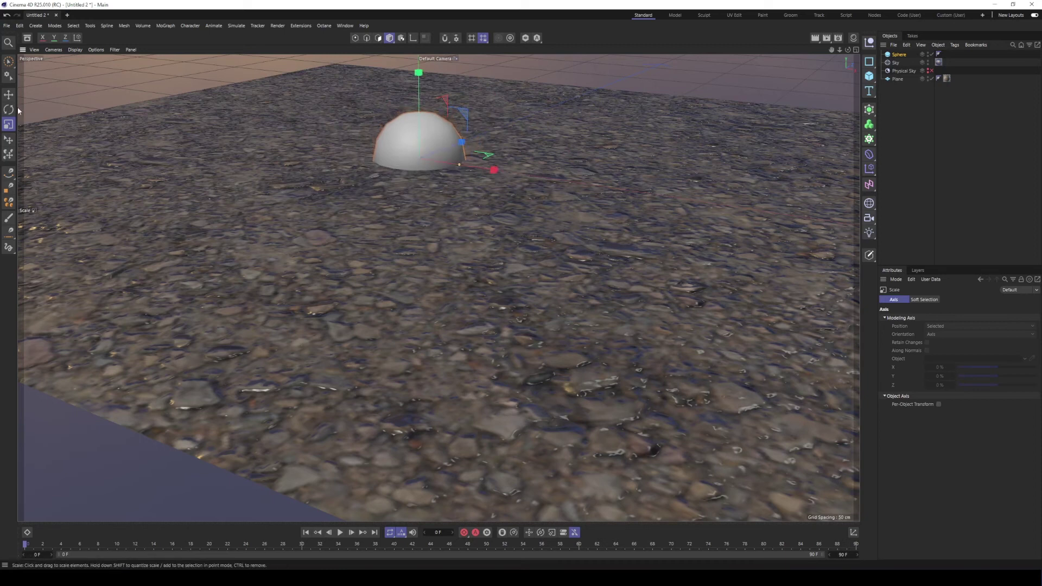
{"action": "left_click", "coordinate": [10, 96]}
{"action": "left_click_drag", "start_coordinate": [462, 144], "coordinate": [470, 297]}
{"action": "left_click_drag", "start_coordinate": [439, 256], "coordinate": [452, 249]}
{"action": "left_click", "coordinate": [9, 124]}
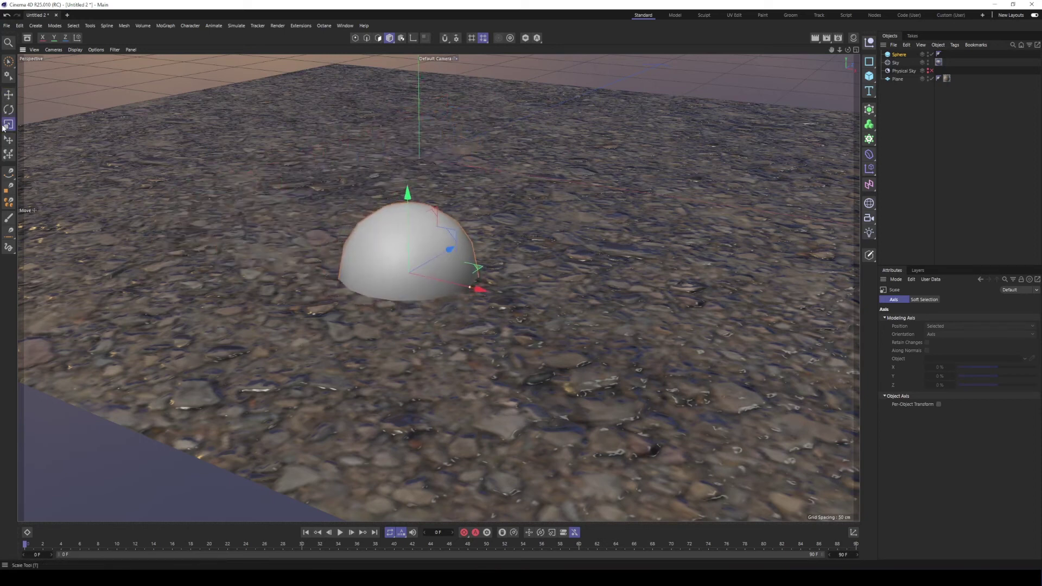
{"action": "left_click_drag", "start_coordinate": [564, 231], "coordinate": [415, 180]}
{"action": "left_click", "coordinate": [8, 95]}
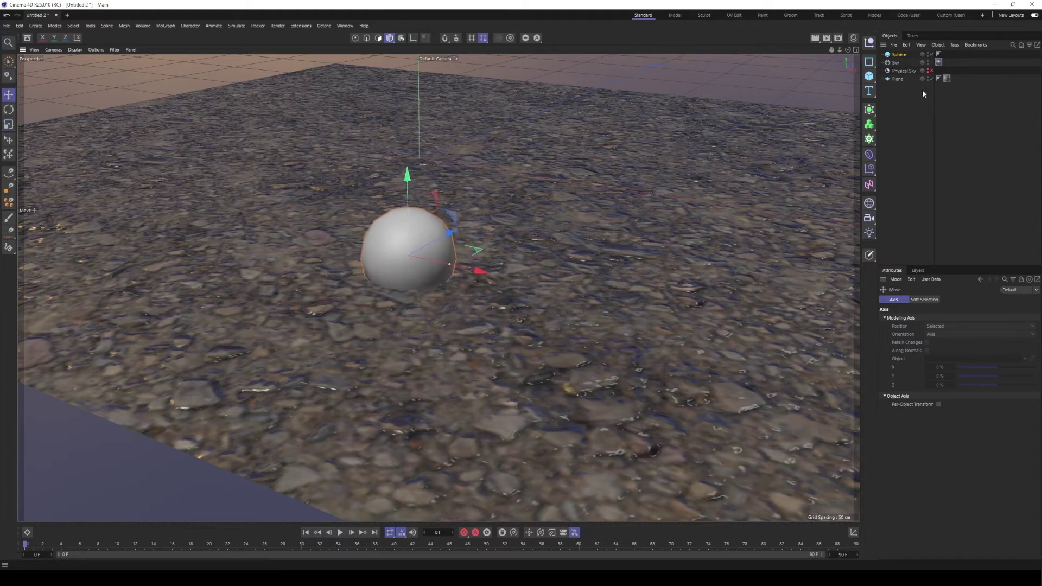
Set the sphere's segments to 60, shift it slightly along the X axis and lower it a little into the rocks
{"action": "left_click", "coordinate": [899, 54]}
{"action": "double_click", "coordinate": [933, 327]}
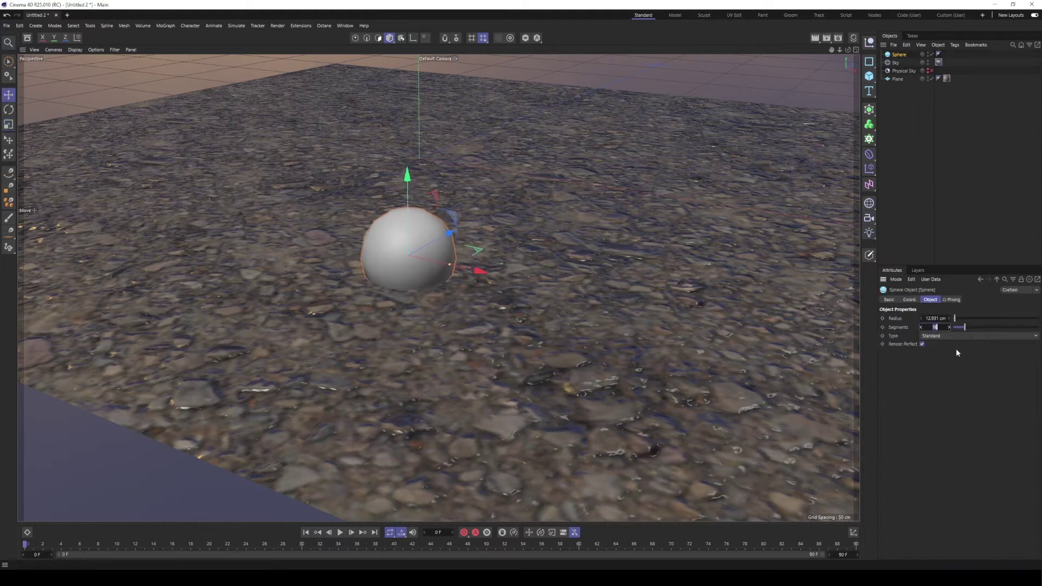
{"action": "type", "text": "60"}
{"action": "key", "text": "Return"}
{"action": "left_click_drag", "start_coordinate": [478, 269], "coordinate": [497, 274]}
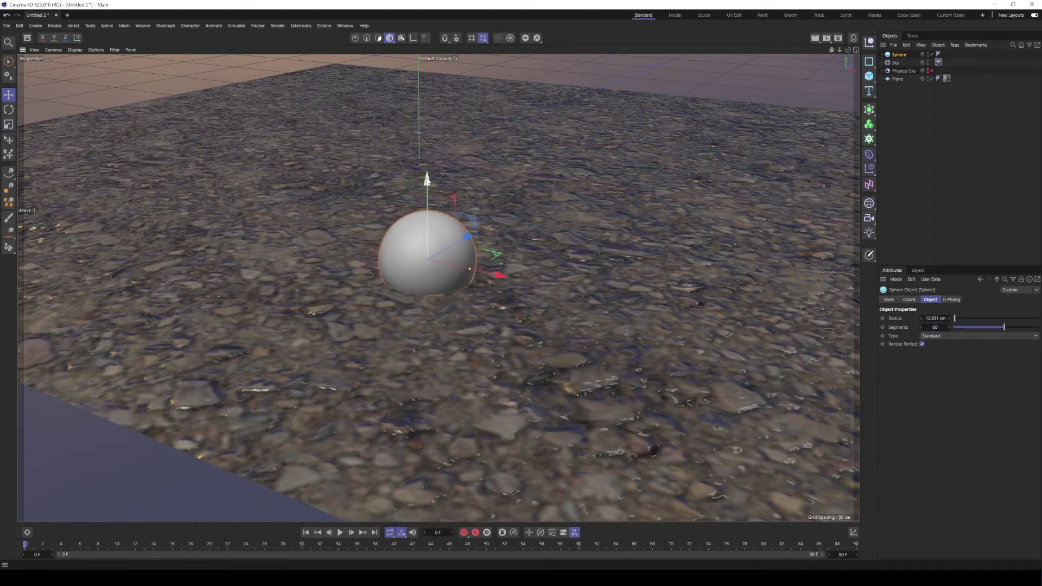
{"action": "left_click_drag", "start_coordinate": [426, 179], "coordinate": [427, 184]}
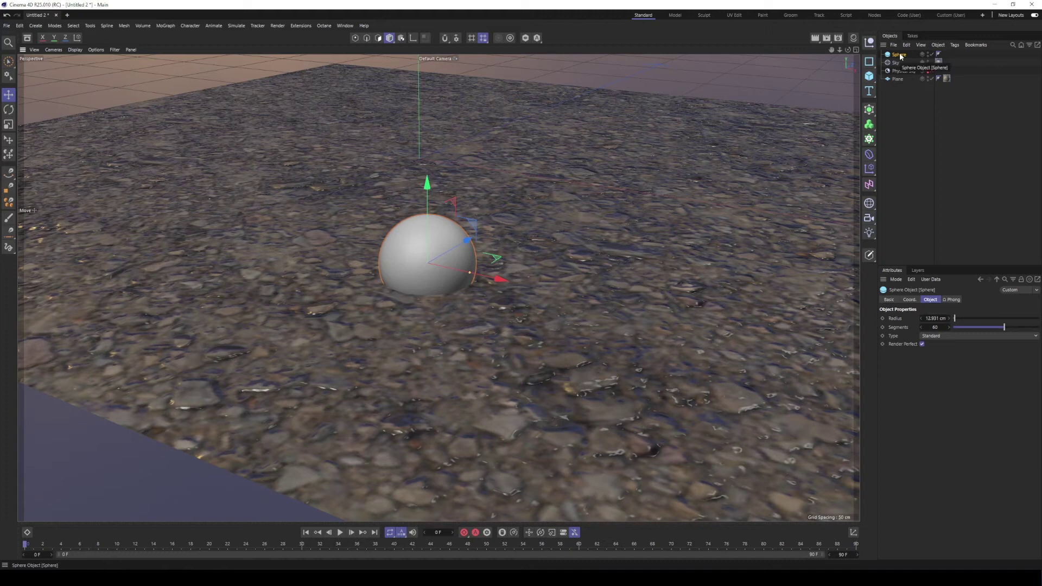
Duplicate the sphere, move the copy along X and Z to the front of the first one, and scale it slightly smaller
{"action": "left_click_drag", "start_coordinate": [900, 55], "coordinate": [898, 60], "text": "ctrl"}
{"action": "left_click_drag", "start_coordinate": [499, 277], "coordinate": [713, 325]}
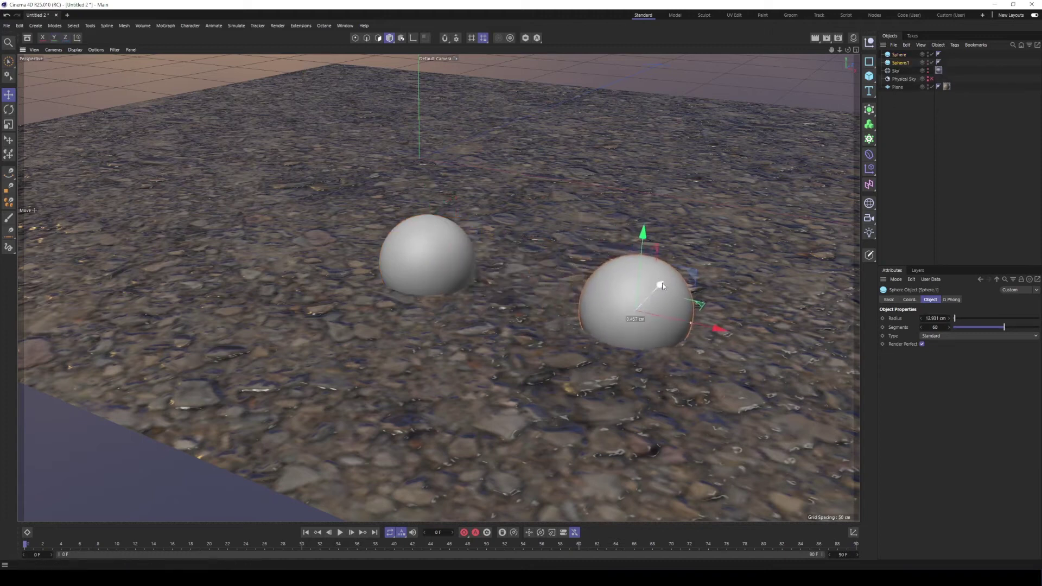
{"action": "left_click_drag", "start_coordinate": [660, 284], "coordinate": [647, 298]}
{"action": "left_click", "coordinate": [8, 124]}
{"action": "left_click_drag", "start_coordinate": [689, 215], "coordinate": [627, 226]}
{"action": "left_click", "coordinate": [8, 96]}
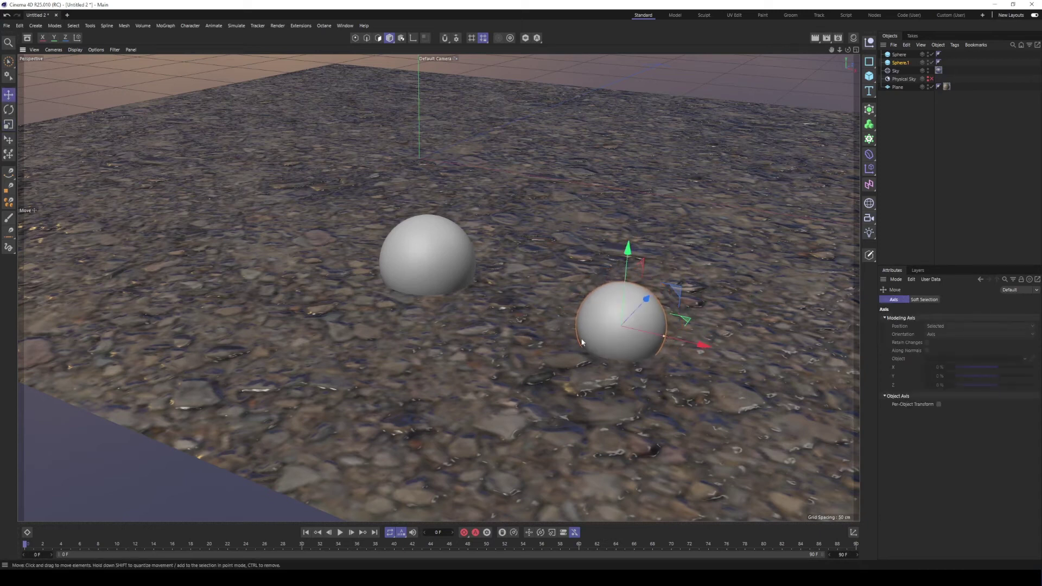
Frame the two spheres close up against the surrounding rocks in the perspective view
{"action": "middle_click_drag", "start_coordinate": [581, 339], "coordinate": [428, 260], "text": "alt"}
{"action": "left_click_drag", "start_coordinate": [408, 272], "coordinate": [392, 244], "text": "alt"}
{"action": "scroll", "coordinate": [392, 244], "scroll_direction": "up", "scroll_amount": 2}
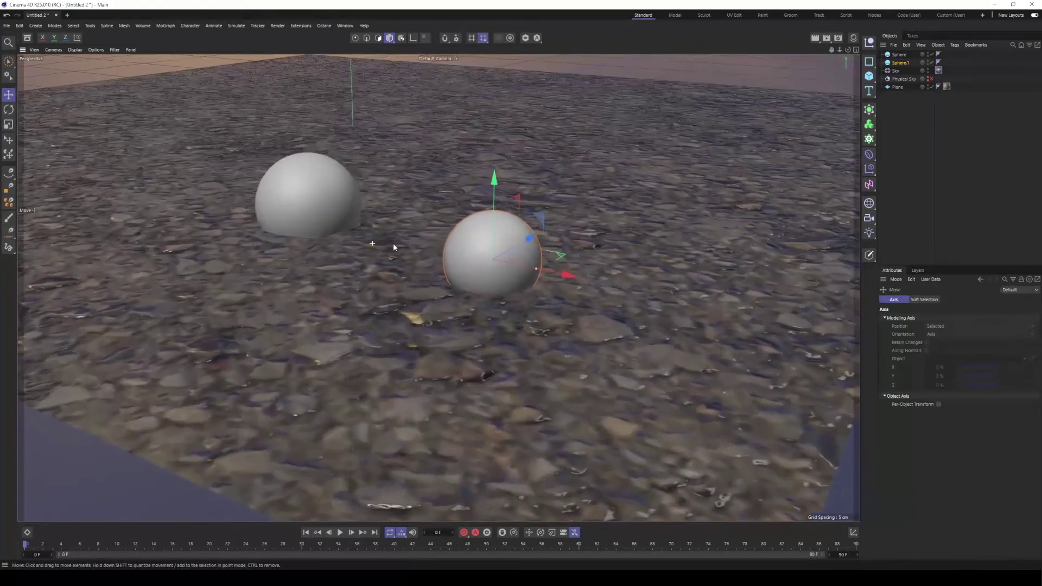
{"action": "middle_click_drag", "start_coordinate": [391, 244], "coordinate": [414, 277], "text": "alt"}
{"action": "left_click_drag", "start_coordinate": [415, 277], "coordinate": [439, 302], "text": "alt"}
{"action": "scroll", "coordinate": [410, 303], "scroll_direction": "up", "scroll_amount": 1}
{"action": "scroll", "coordinate": [411, 299], "scroll_direction": "up", "scroll_amount": 1}
{"action": "left_click_drag", "start_coordinate": [375, 284], "coordinate": [367, 288], "text": "alt"}
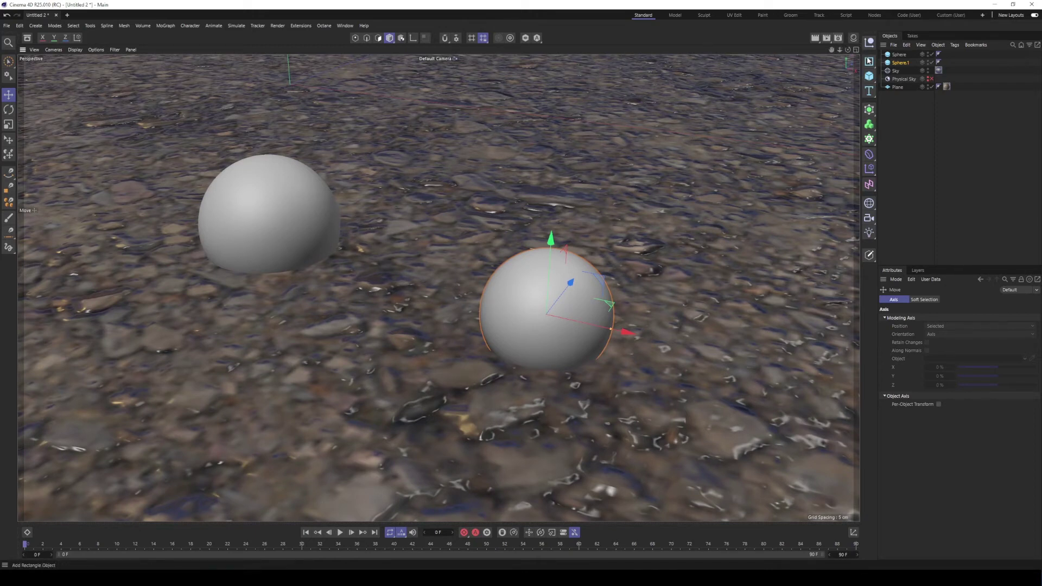
Create a new PBR material and enable its Luminance and Glow channels
{"action": "left_click", "coordinate": [855, 39]}
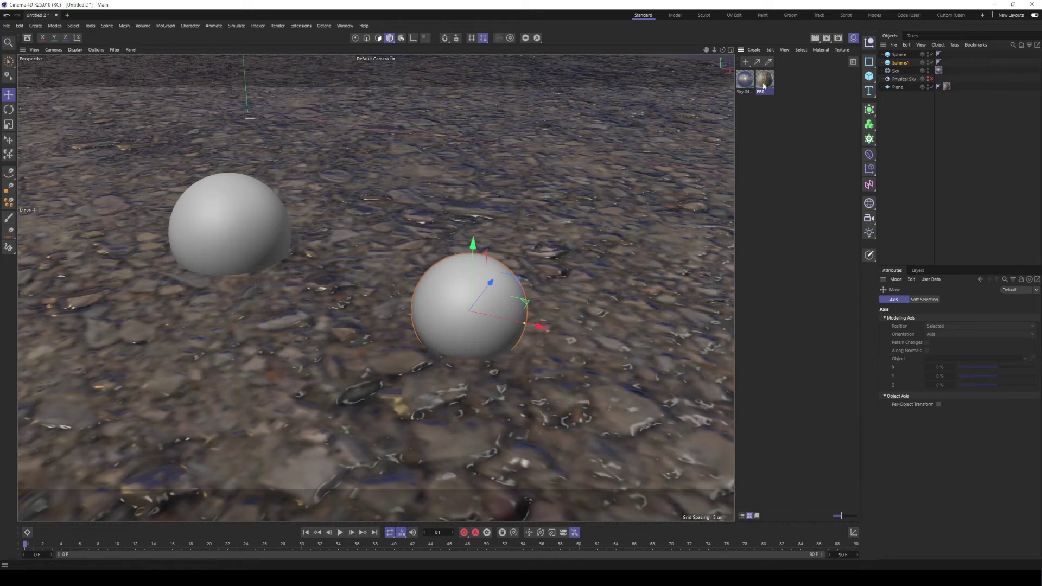
{"action": "left_click", "coordinate": [747, 63]}
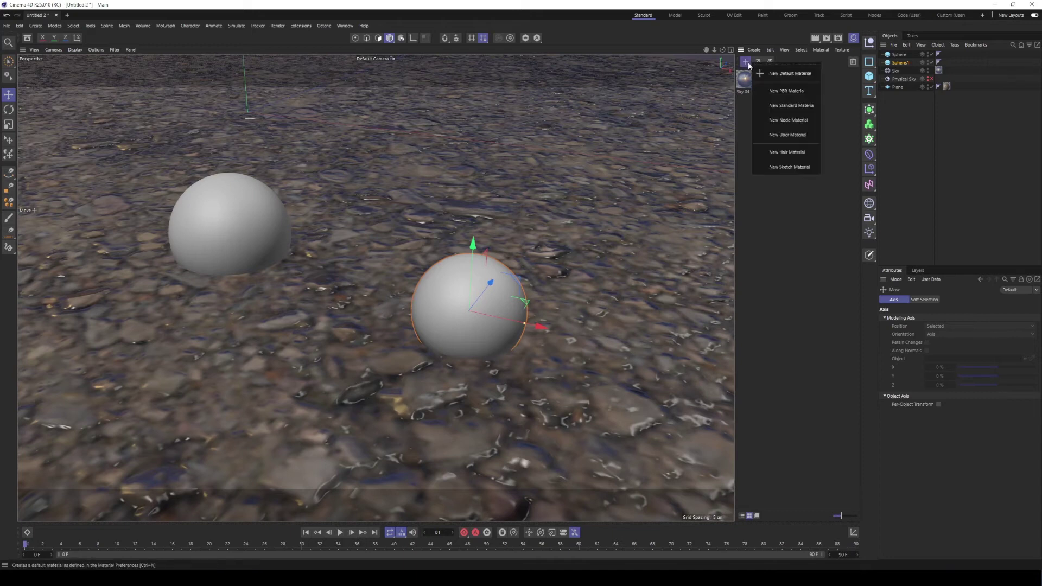
{"action": "left_click", "coordinate": [774, 90]}
{"action": "double_click", "coordinate": [747, 82]}
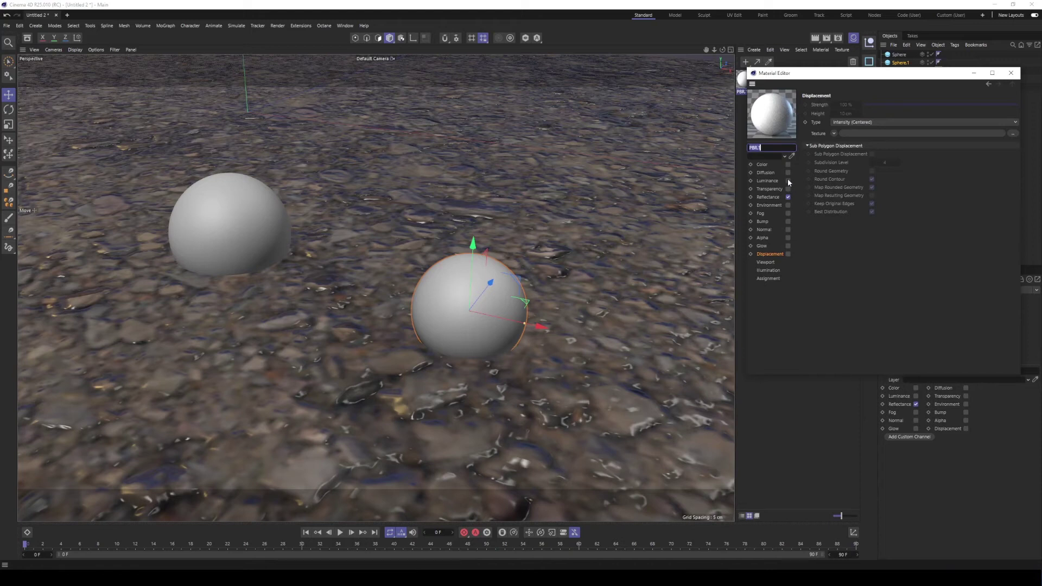
{"action": "left_click", "coordinate": [788, 180]}
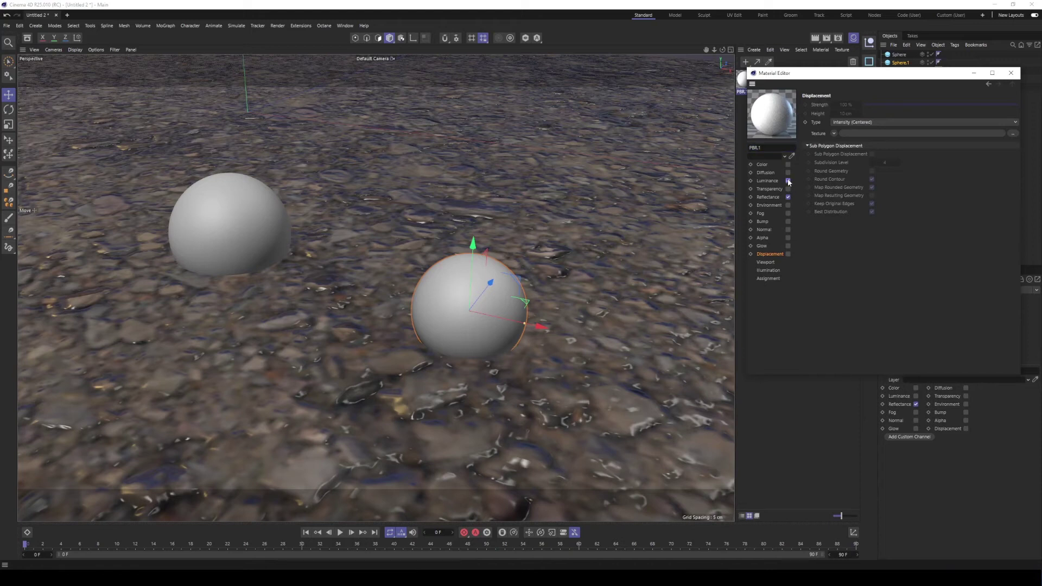
{"action": "left_click", "coordinate": [788, 246]}
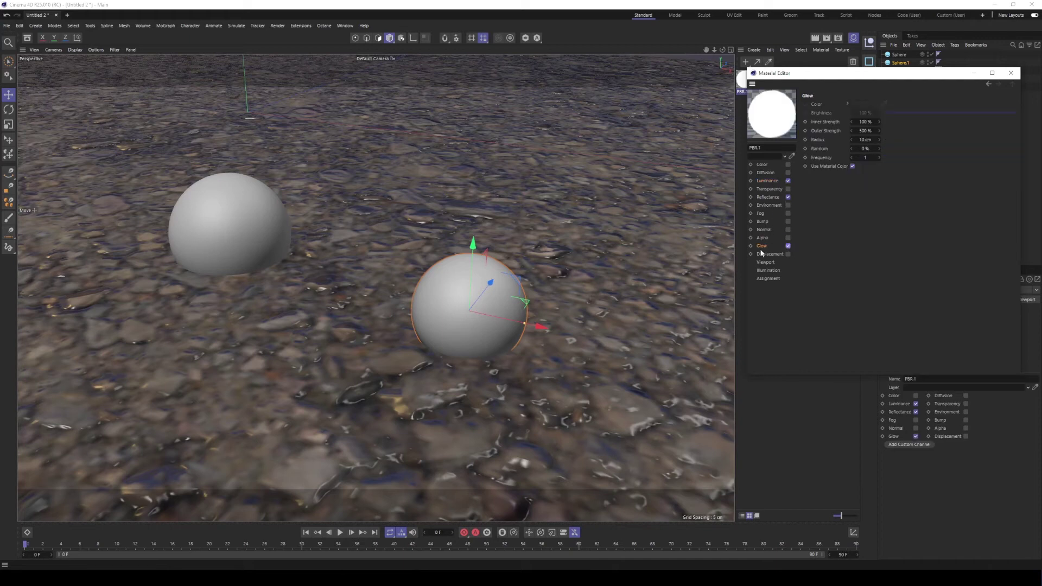
Set the material's glow to a 15 cm radius, 50% inner strength and 100% outer strength
{"action": "double_click", "coordinate": [861, 139]}
{"action": "type", "text": "15"}
{"action": "double_click", "coordinate": [866, 122]}
{"action": "type", "text": "50"}
{"action": "double_click", "coordinate": [865, 130]}
{"action": "type", "text": "100"}
{"action": "key", "text": "Return"}
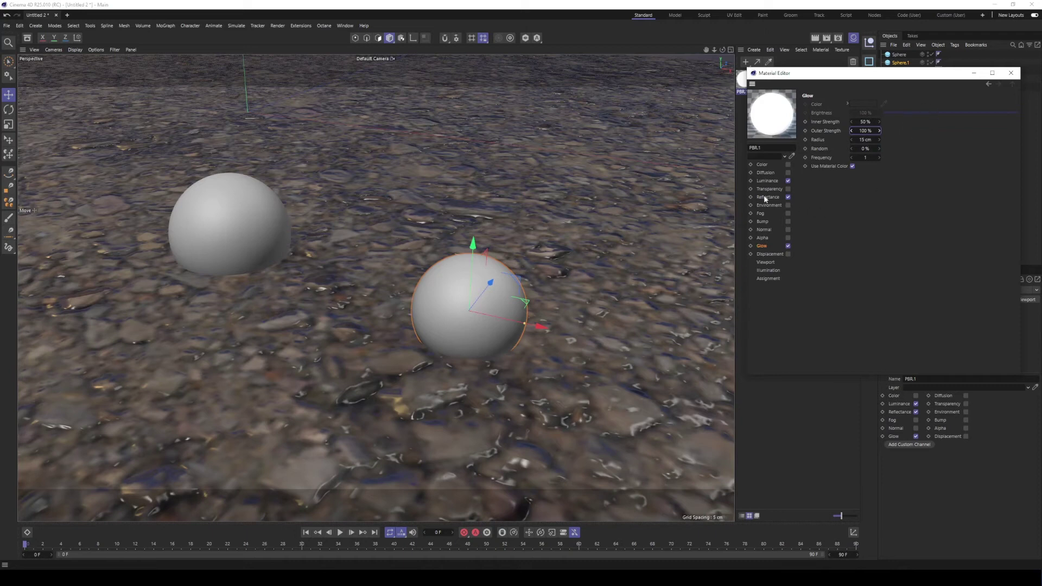
Set the material's luminance color to cyan with hue 186°, saturation 72% and value 82%
{"action": "left_click", "coordinate": [769, 182]}
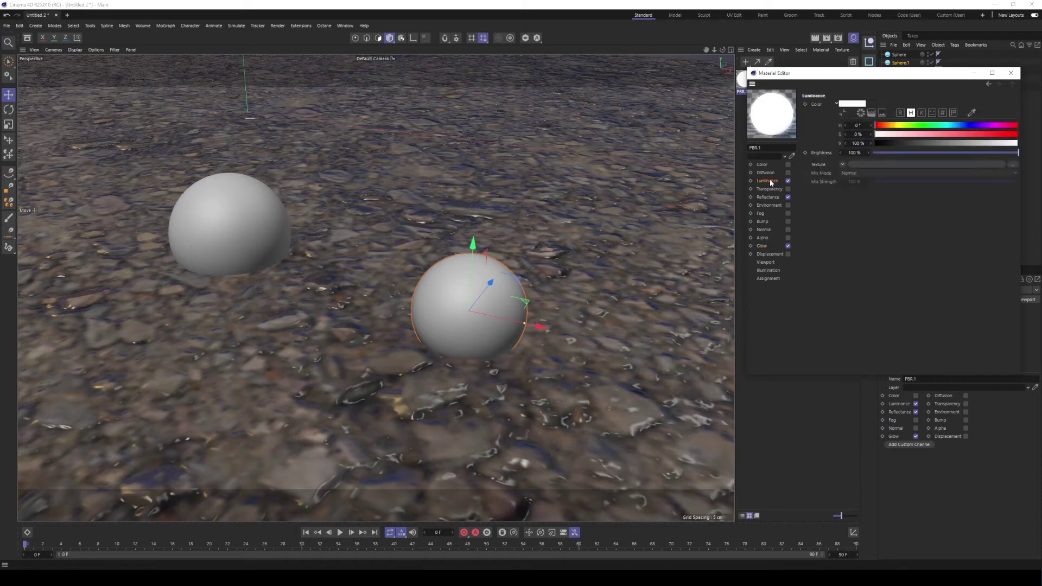
{"action": "left_click", "coordinate": [949, 125]}
{"action": "left_click", "coordinate": [943, 135]}
{"action": "left_click", "coordinate": [978, 135]}
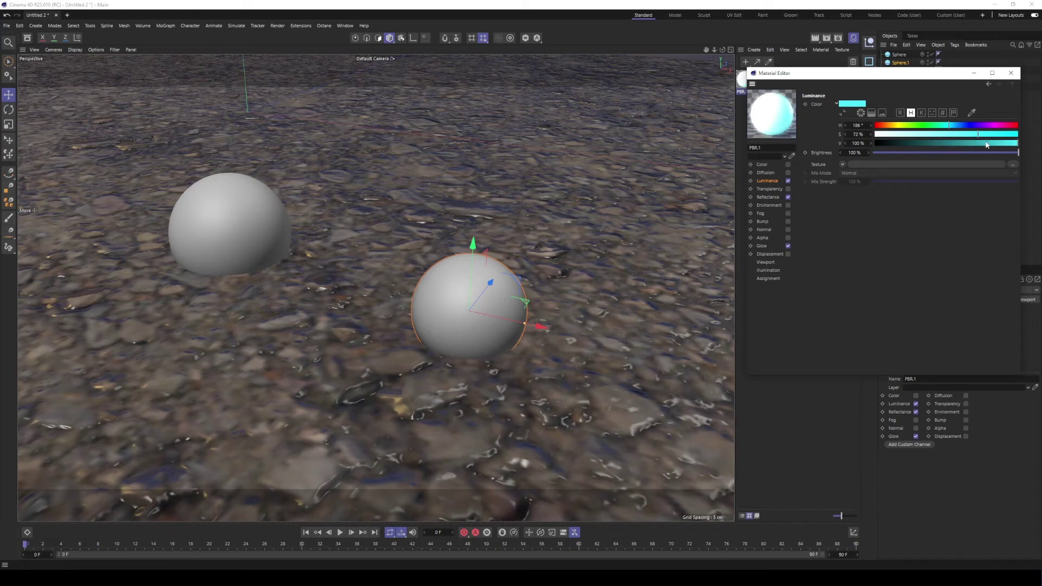
{"action": "left_click", "coordinate": [993, 144]}
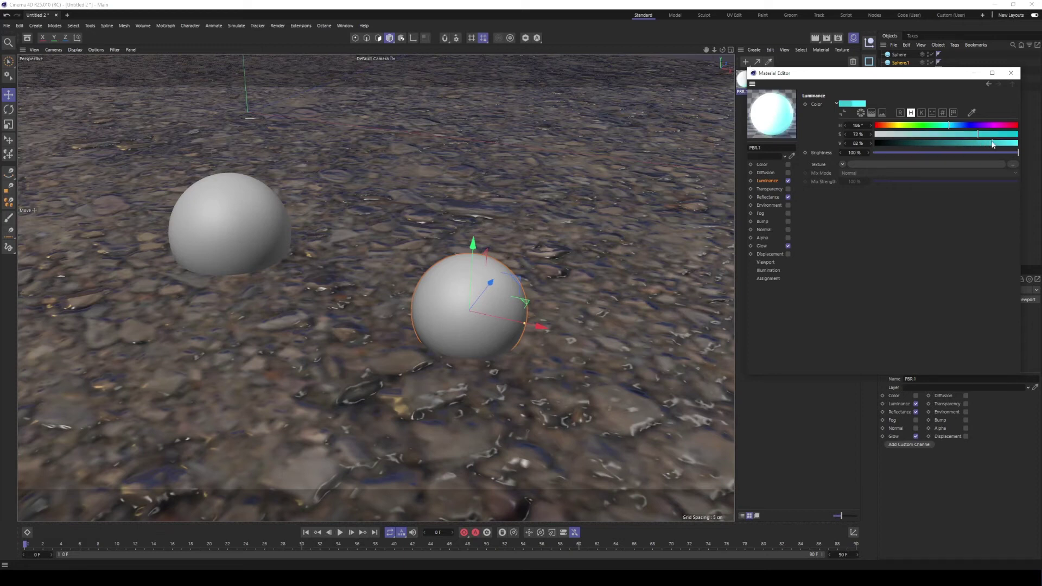
Color the Default Diffuse reflectance layer blue with hue 197°, saturation 83.333% and value 80%, and close the Material Editor
{"action": "left_click", "coordinate": [769, 198]}
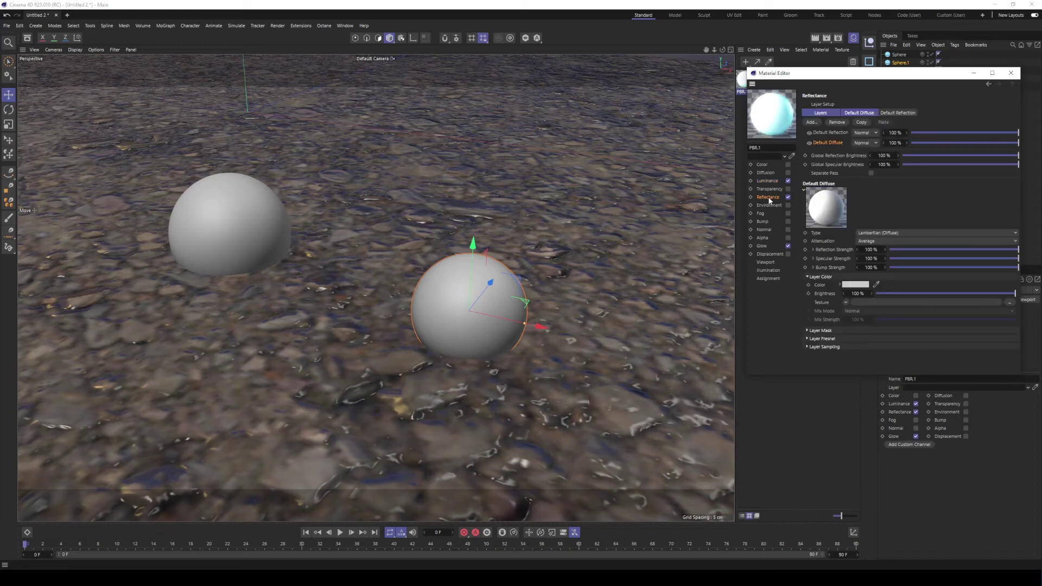
{"action": "left_click", "coordinate": [857, 284]}
{"action": "left_click", "coordinate": [884, 333]}
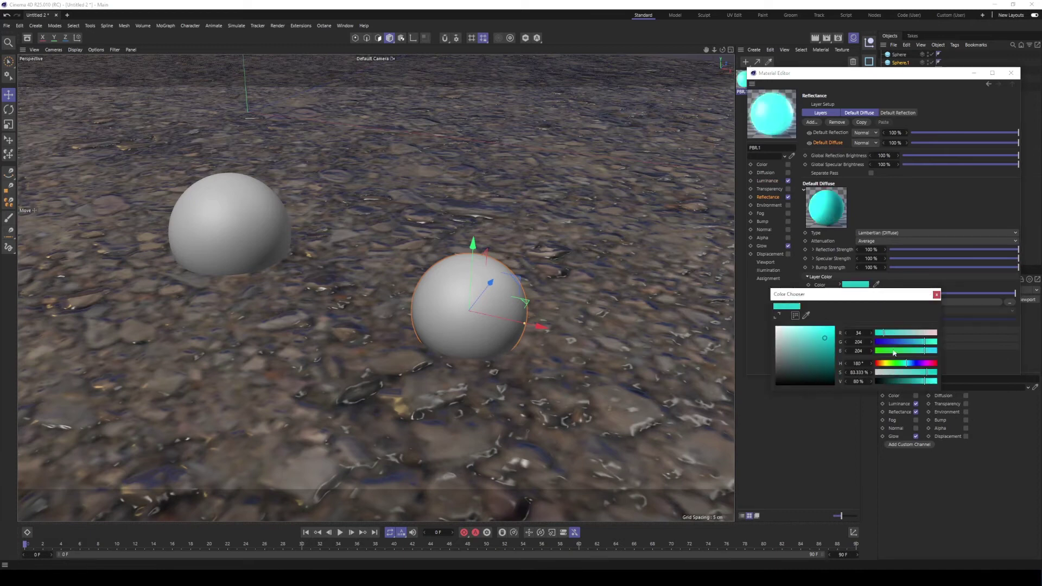
{"action": "left_click", "coordinate": [912, 364]}
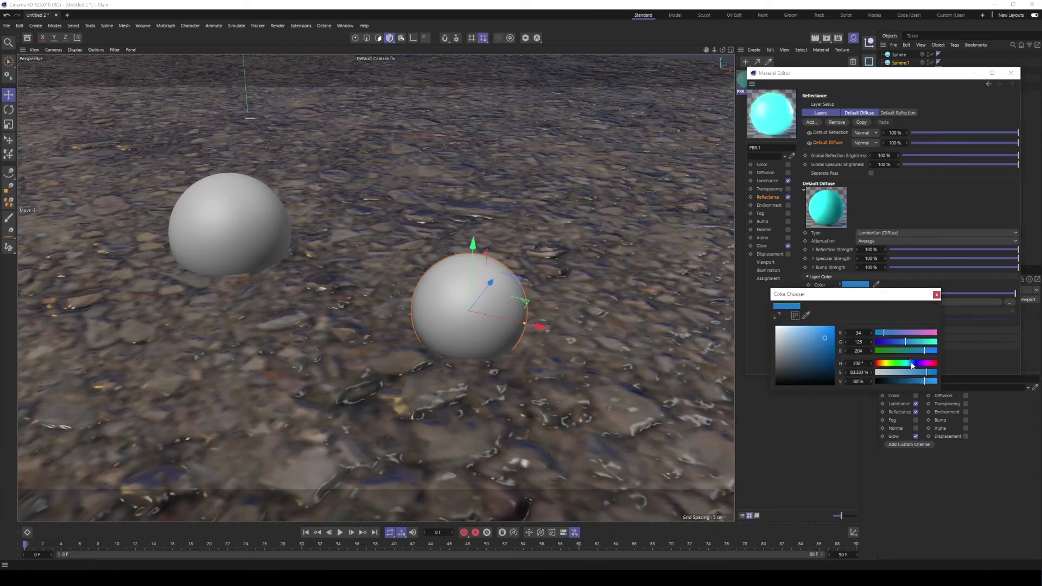
{"action": "left_click", "coordinate": [909, 364]}
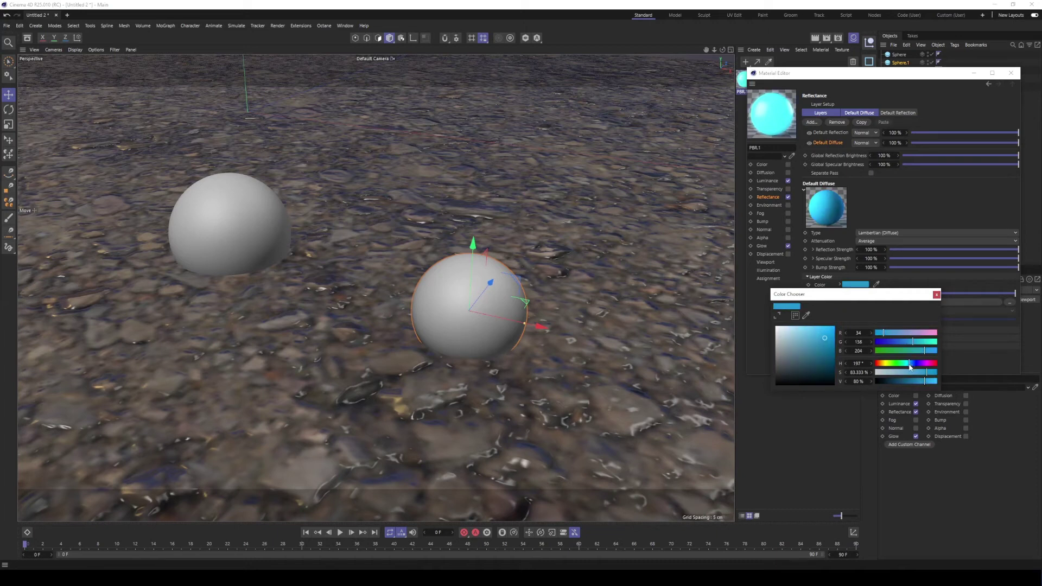
{"action": "left_click", "coordinate": [937, 295]}
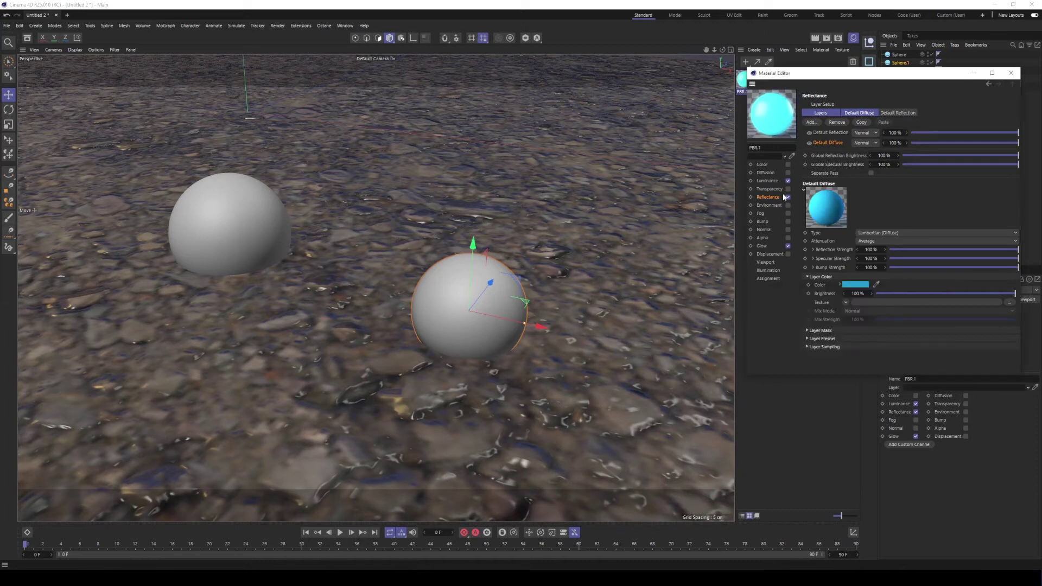
{"action": "left_click", "coordinate": [762, 246]}
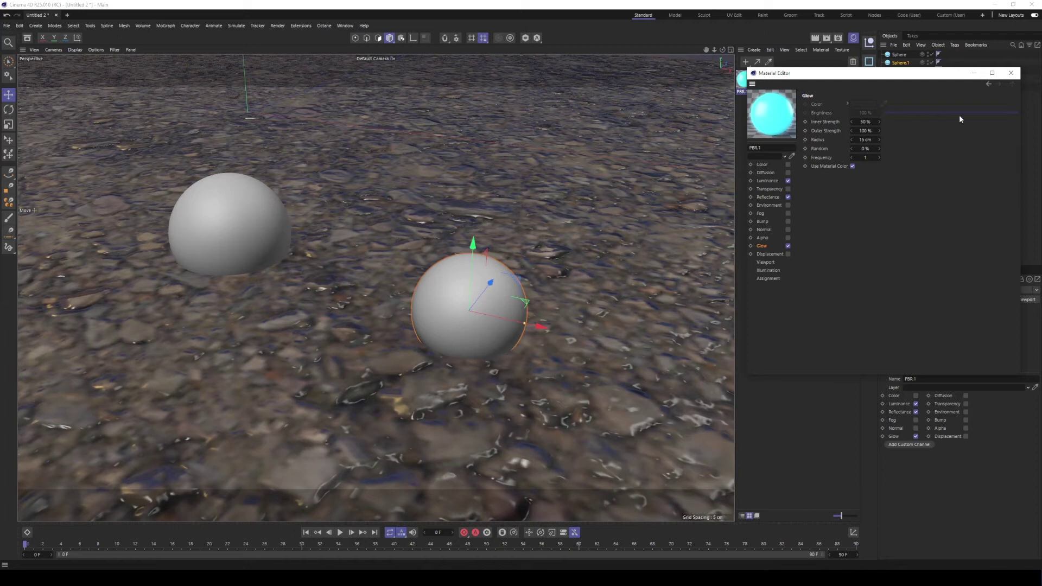
{"action": "left_click", "coordinate": [1011, 74]}
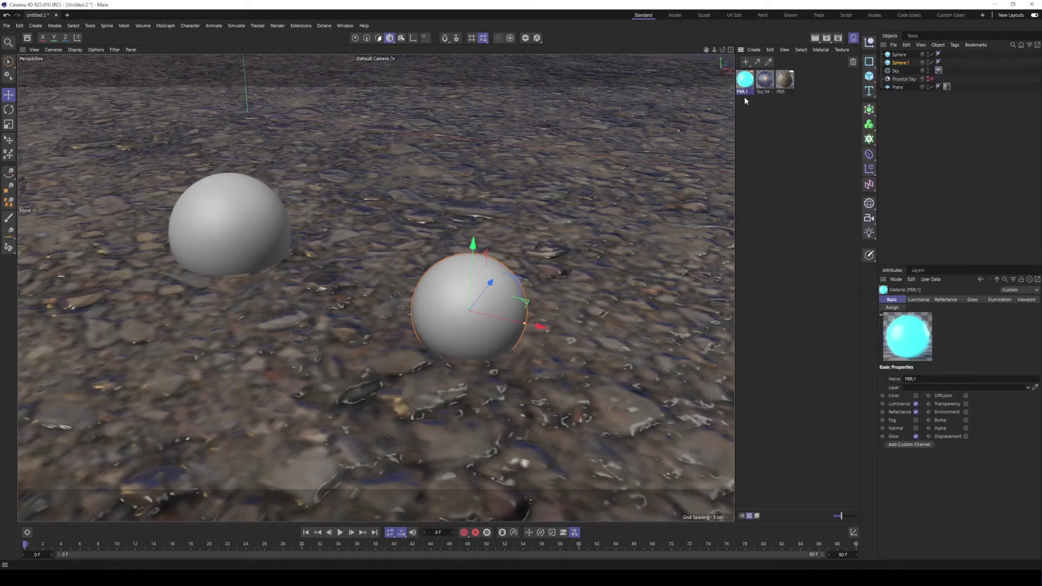
Duplicate the cyan glow material and set the copy's luminance color to yellow with hue 62°, saturation 93% and value 92%
{"action": "left_click_drag", "start_coordinate": [748, 81], "coordinate": [742, 89], "text": "ctrl"}
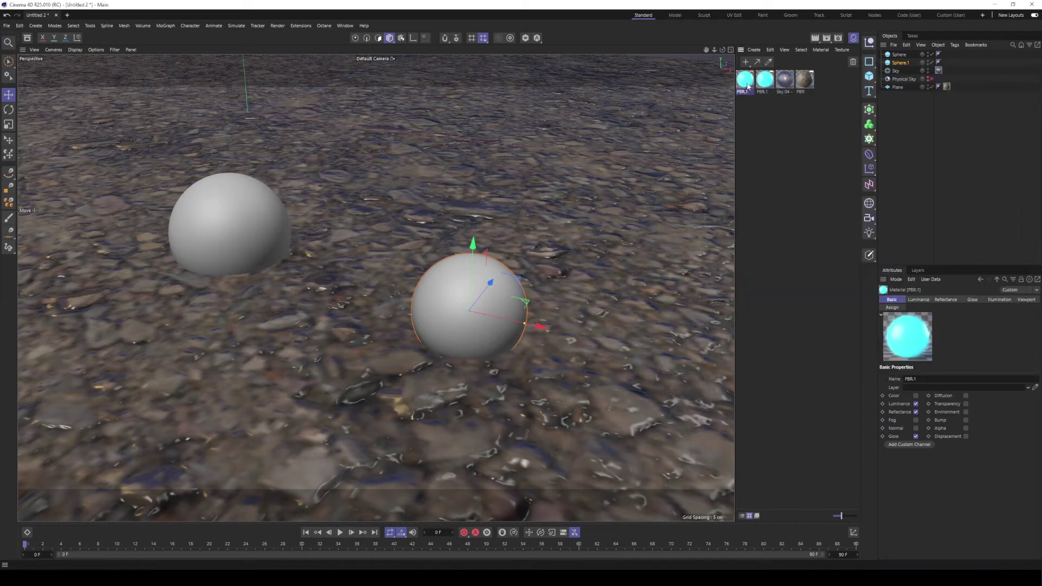
{"action": "double_click", "coordinate": [747, 83]}
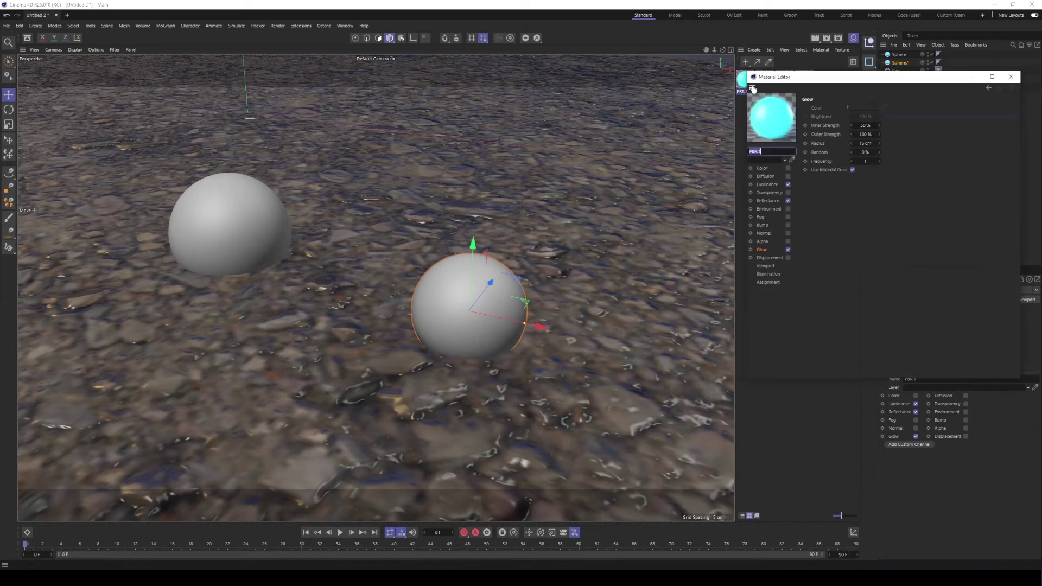
{"action": "left_click", "coordinate": [770, 185]}
{"action": "left_click", "coordinate": [904, 131]}
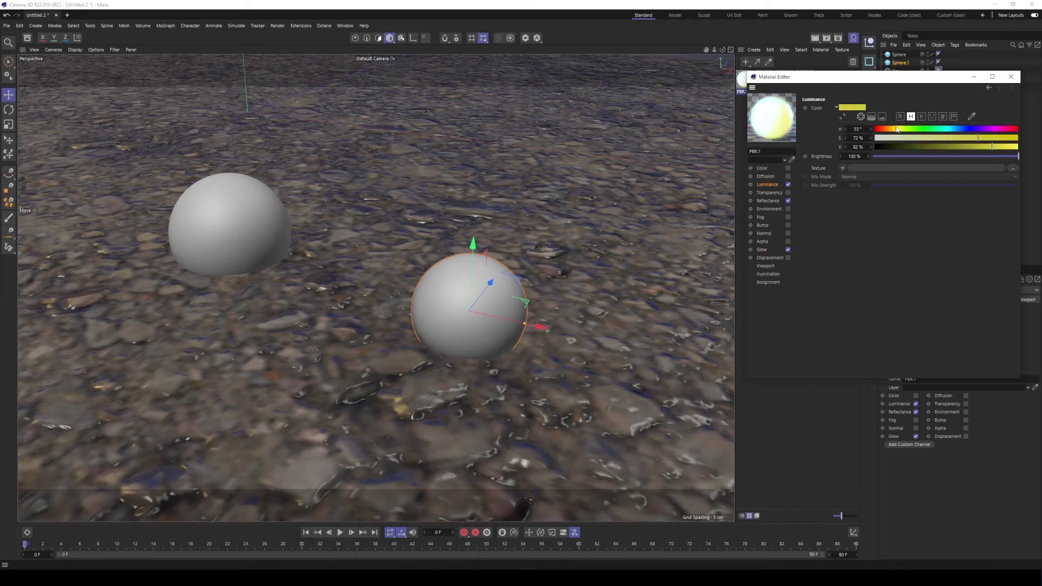
{"action": "left_click_drag", "start_coordinate": [1001, 139], "coordinate": [1009, 139]}
{"action": "left_click", "coordinate": [900, 129]}
{"action": "left_click", "coordinate": [1008, 147]}
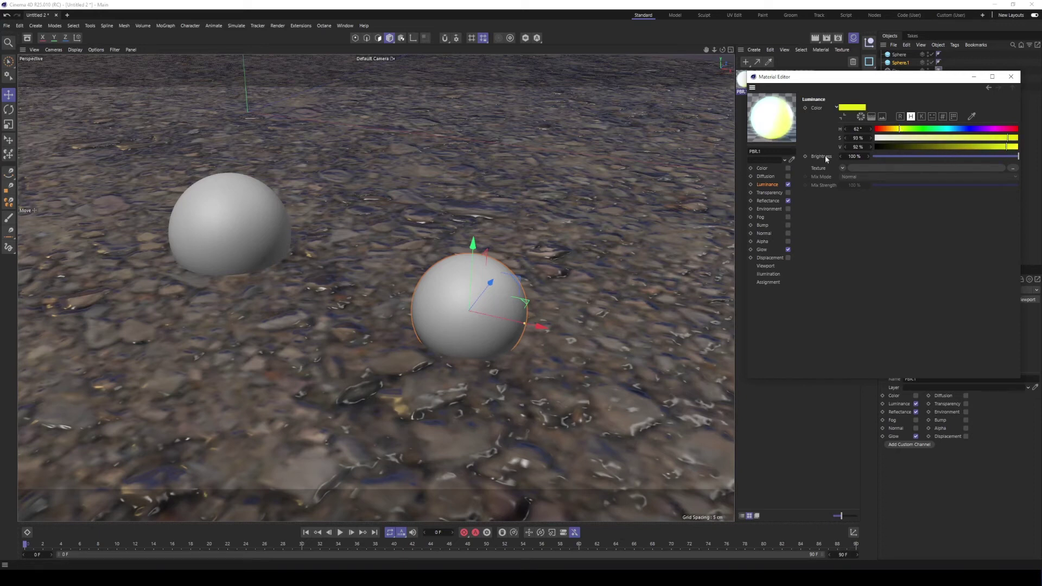
Set the copy's Default Diffuse layer color to a yellow-green with hue 64° and apply the material to the front sphere
{"action": "left_click", "coordinate": [774, 201]}
{"action": "left_click", "coordinate": [856, 288]}
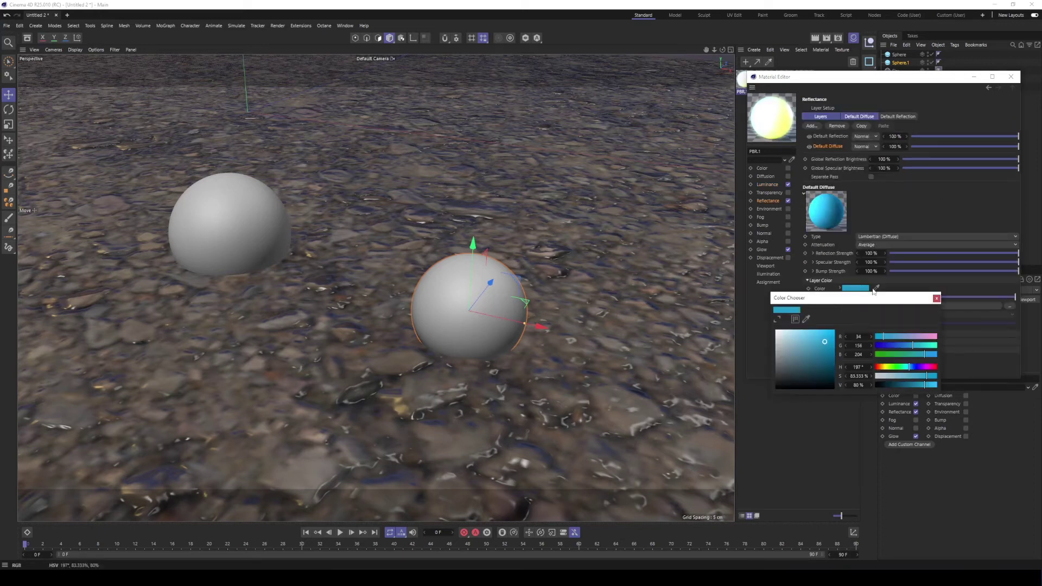
{"action": "left_click", "coordinate": [886, 367]}
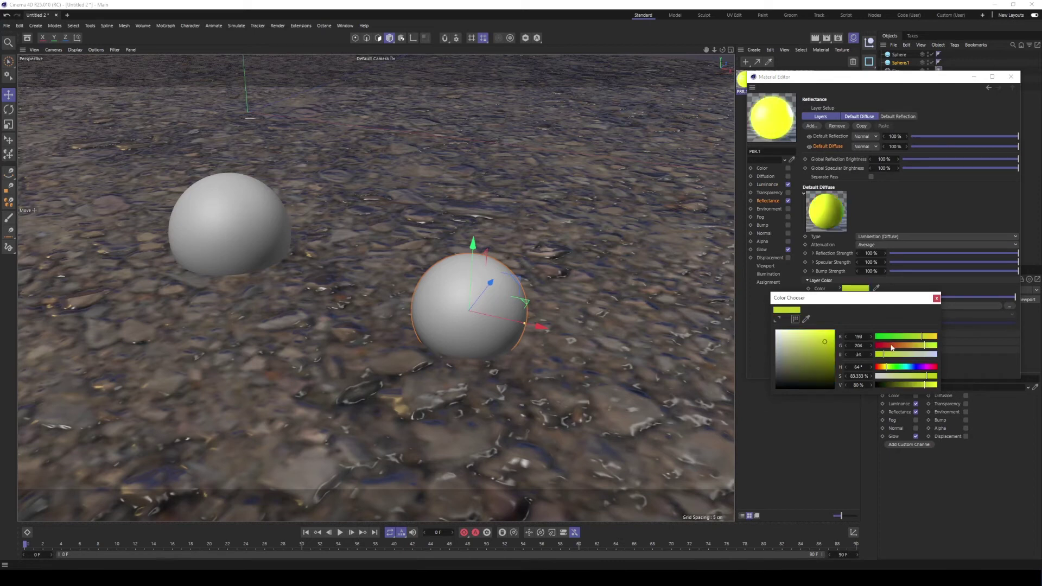
{"action": "left_click", "coordinate": [937, 299]}
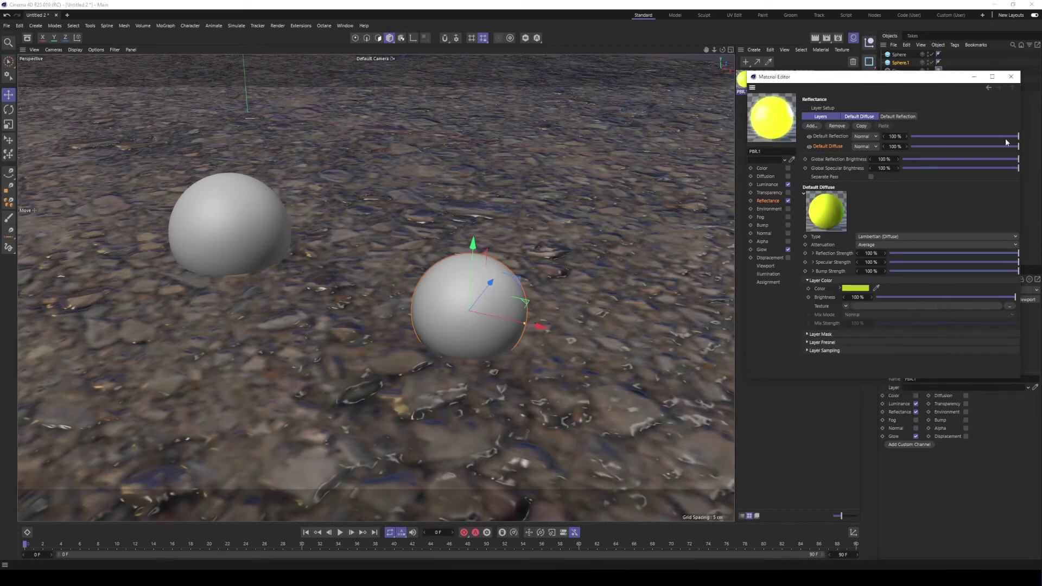
{"action": "left_click", "coordinate": [1011, 76]}
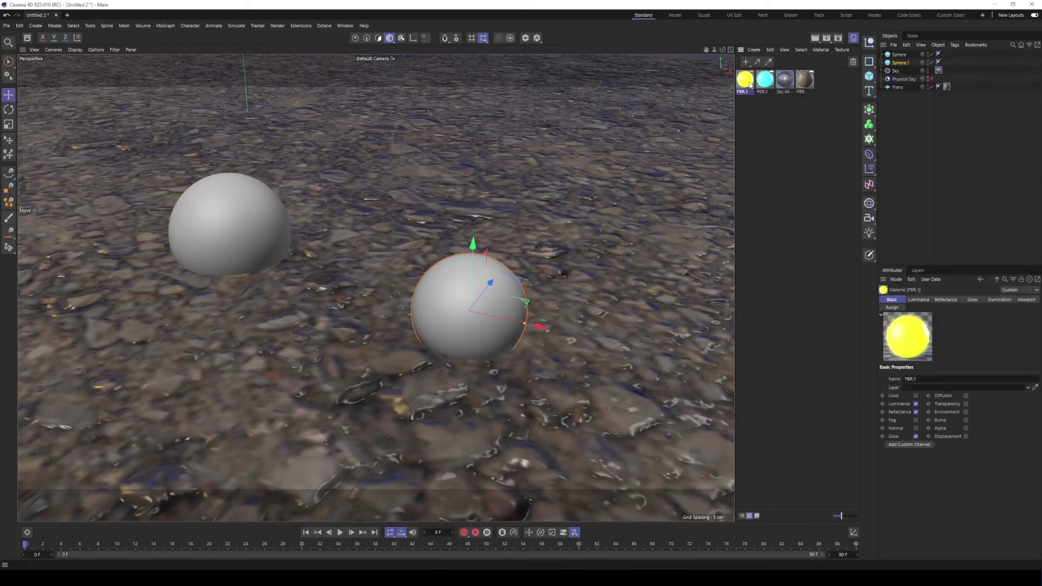
{"action": "left_click_drag", "start_coordinate": [750, 86], "coordinate": [917, 64]}
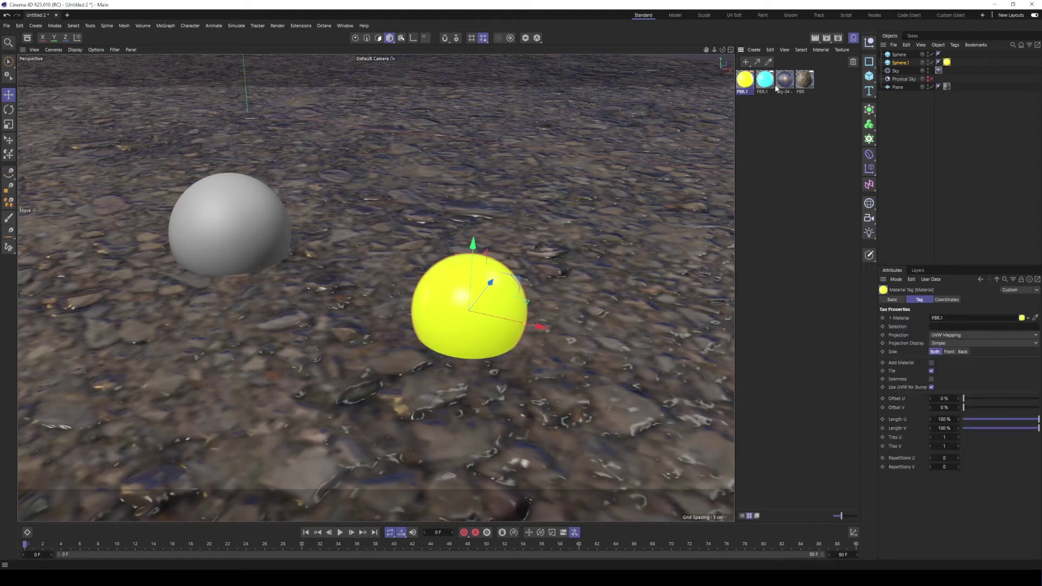
Apply the cyan glow material to the rear sphere and add a Glow effect to the render settings
{"action": "left_click_drag", "start_coordinate": [766, 82], "coordinate": [899, 55]}
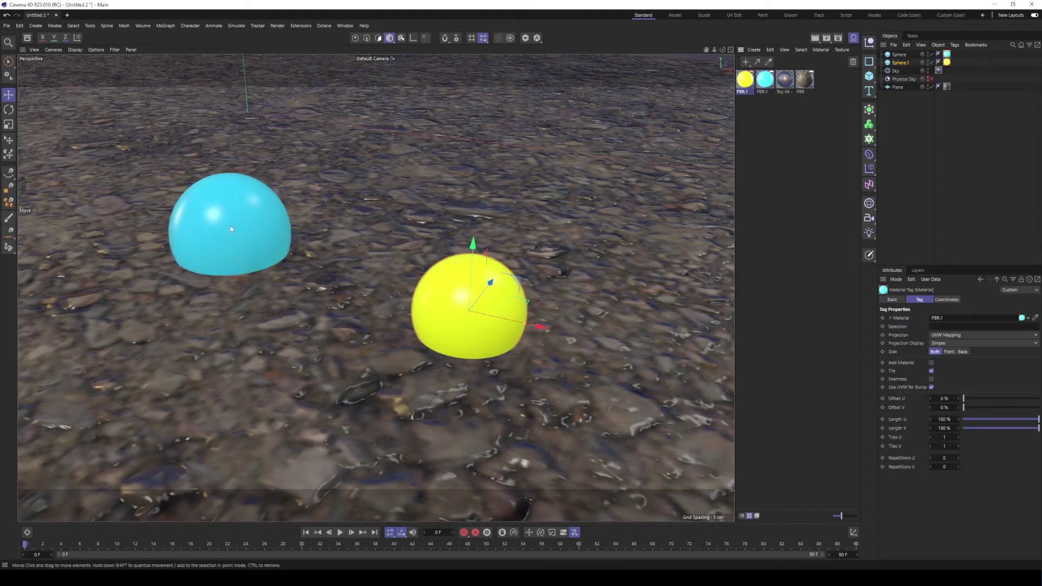
{"action": "left_click", "coordinate": [839, 38]}
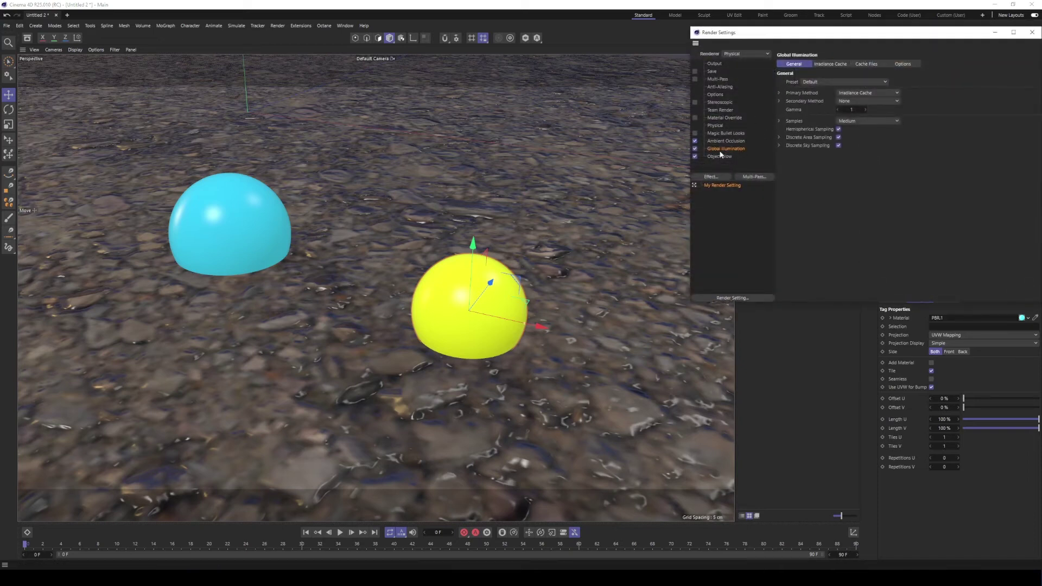
{"action": "left_click", "coordinate": [715, 178]}
{"action": "left_click", "coordinate": [746, 292]}
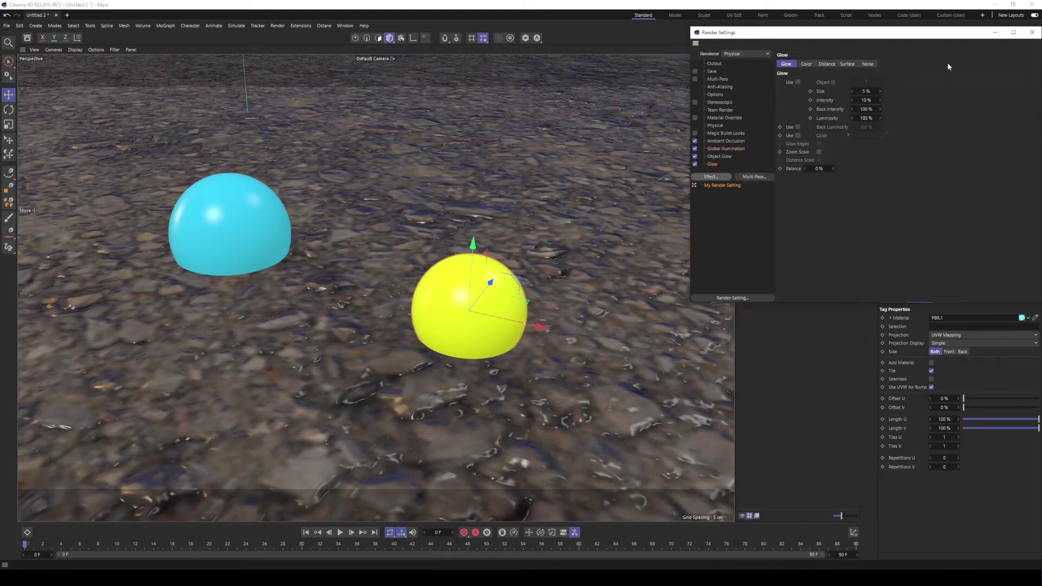
{"action": "left_click", "coordinate": [1032, 32]}
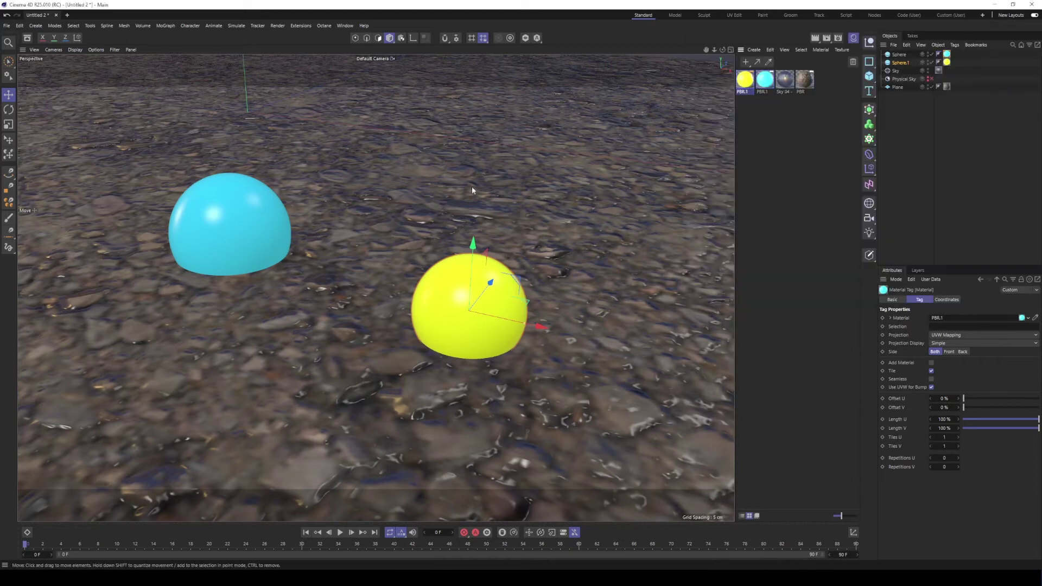
Render the scene to the Picture Viewer and examine the glow around both spheres and the light on the rocks
{"action": "left_click", "coordinate": [826, 39]}
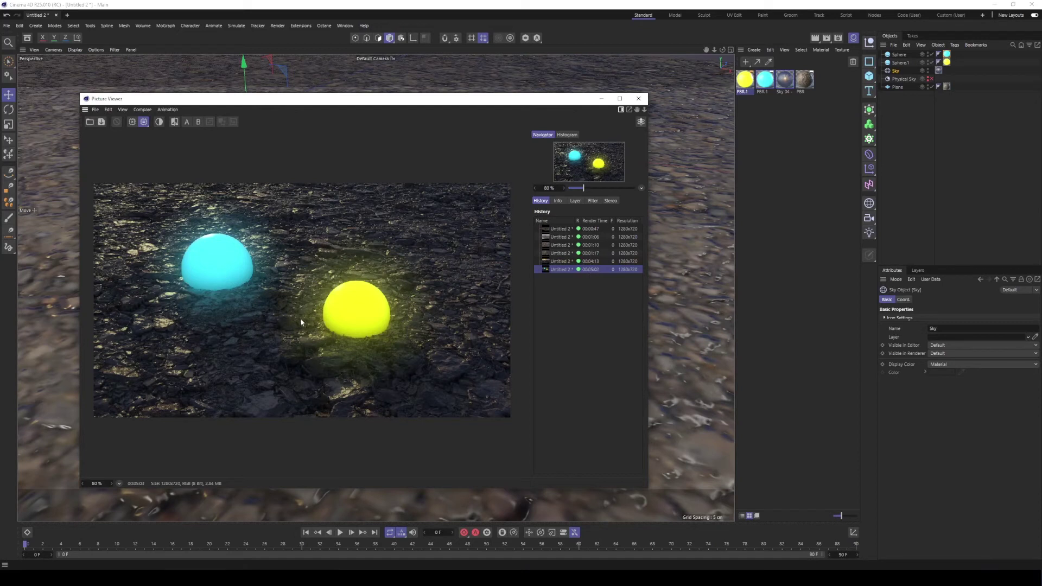
{"action": "scroll", "coordinate": [323, 345], "scroll_direction": "up", "scroll_amount": 5}
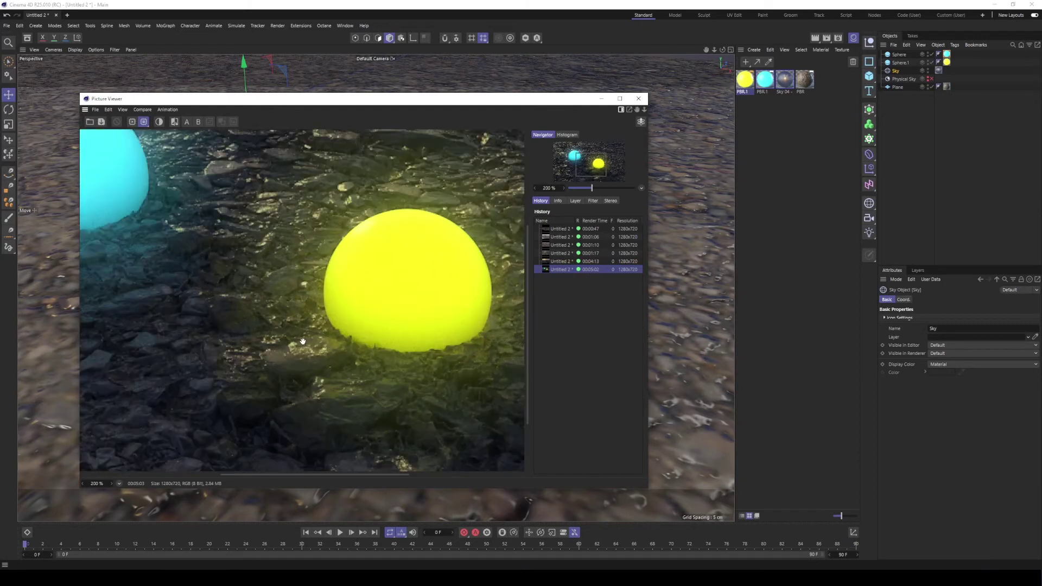
{"action": "scroll", "coordinate": [301, 343], "scroll_direction": "down", "scroll_amount": 3}
{"action": "scroll", "coordinate": [156, 300], "scroll_direction": "up", "scroll_amount": 4}
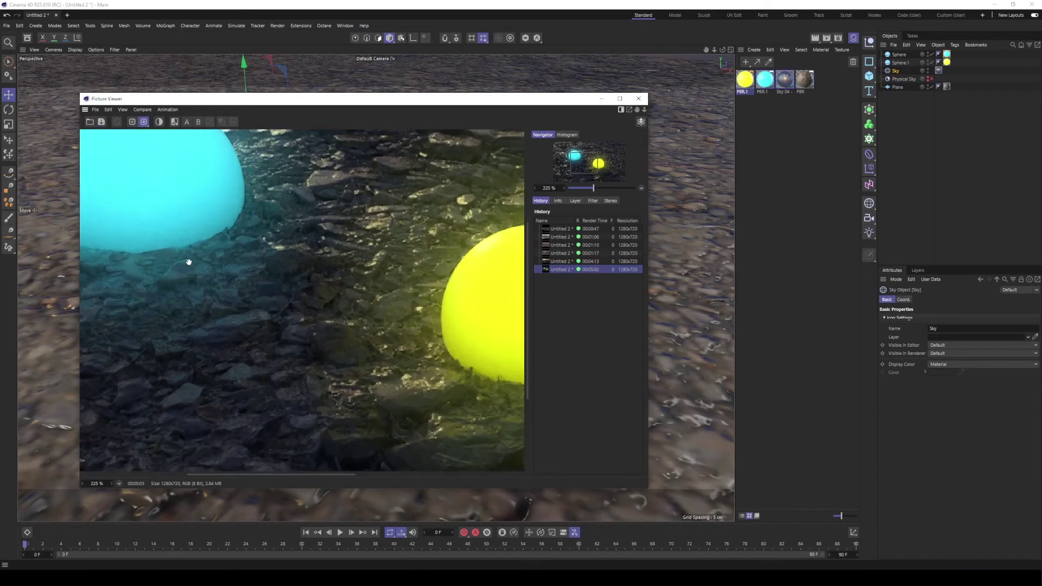
{"action": "scroll", "coordinate": [406, 374], "scroll_direction": "down", "scroll_amount": 2}
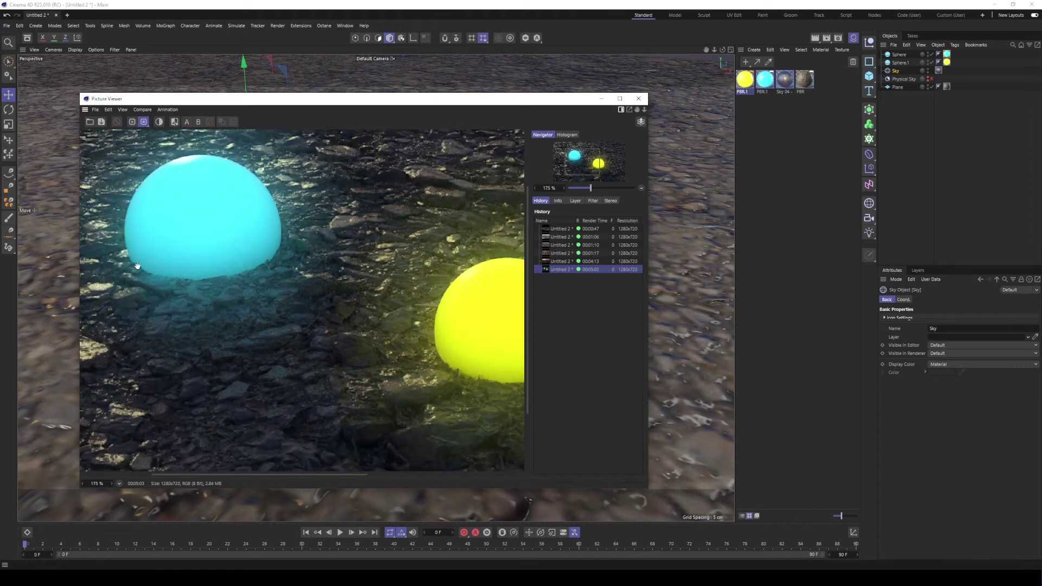
{"action": "scroll", "coordinate": [283, 280], "scroll_direction": "down", "scroll_amount": 2}
{"action": "scroll", "coordinate": [440, 352], "scroll_direction": "up", "scroll_amount": 4}
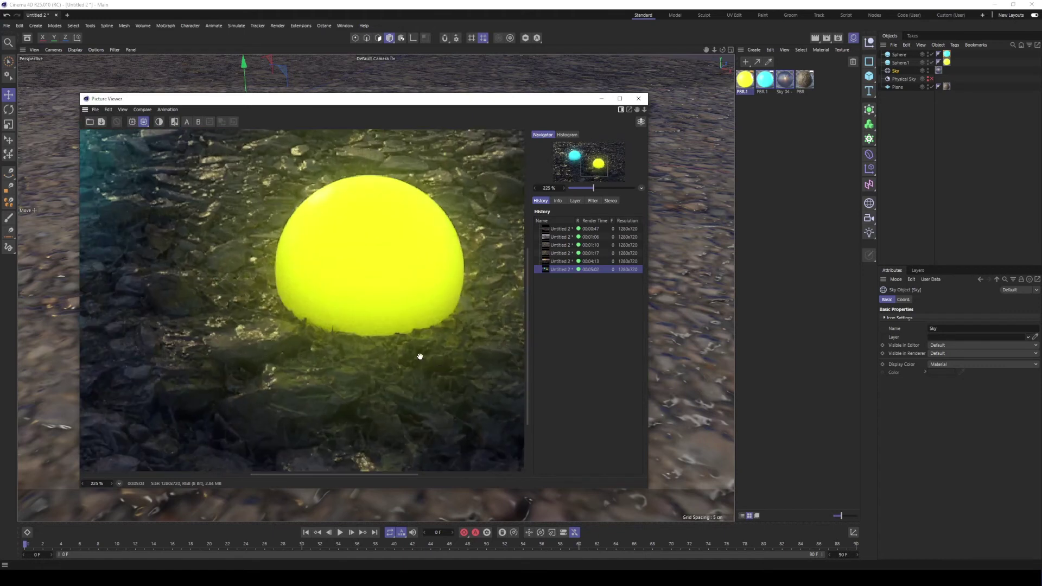
{"action": "scroll", "coordinate": [281, 313], "scroll_direction": "down", "scroll_amount": 5}
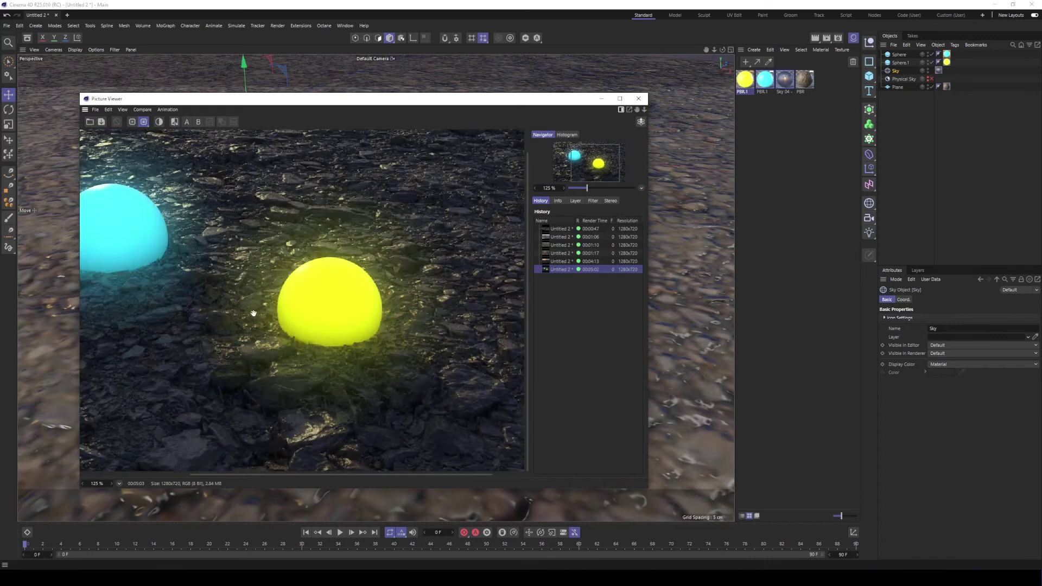
{"action": "scroll", "coordinate": [198, 310], "scroll_direction": "up", "scroll_amount": 1}
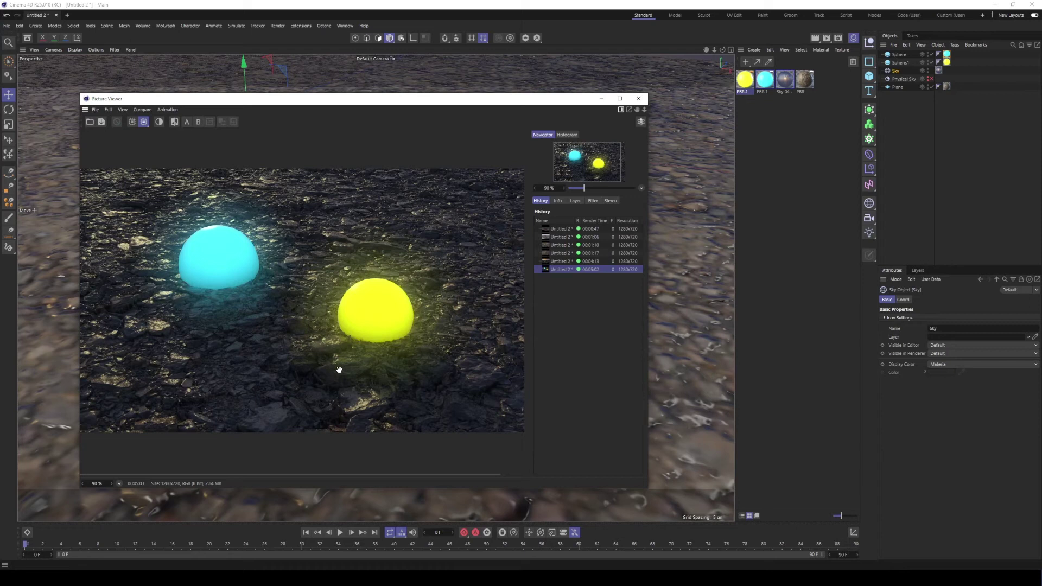
{"action": "scroll", "coordinate": [332, 373], "scroll_direction": "down", "scroll_amount": 1}
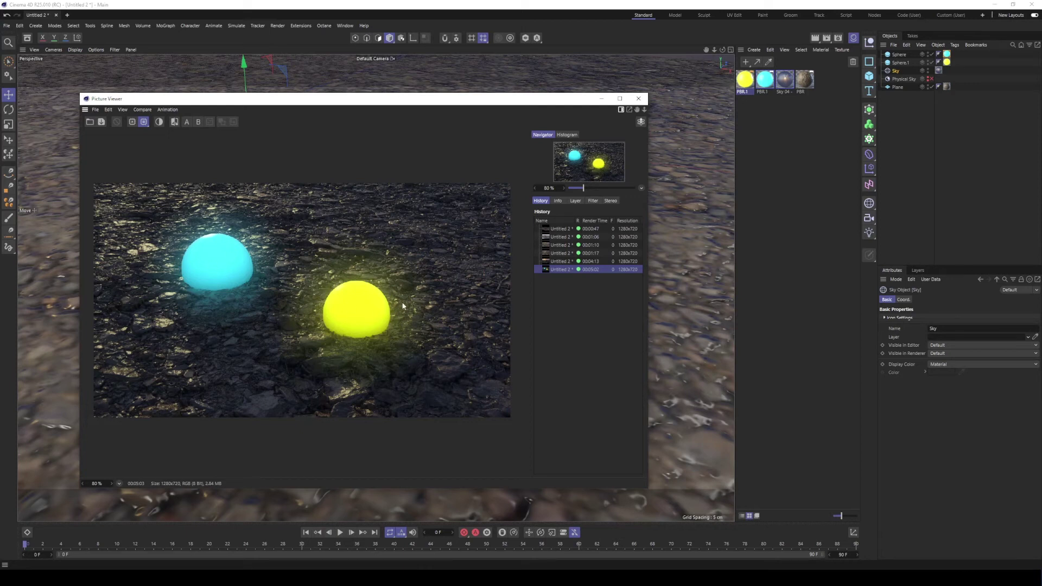
{"action": "left_click", "coordinate": [638, 98]}
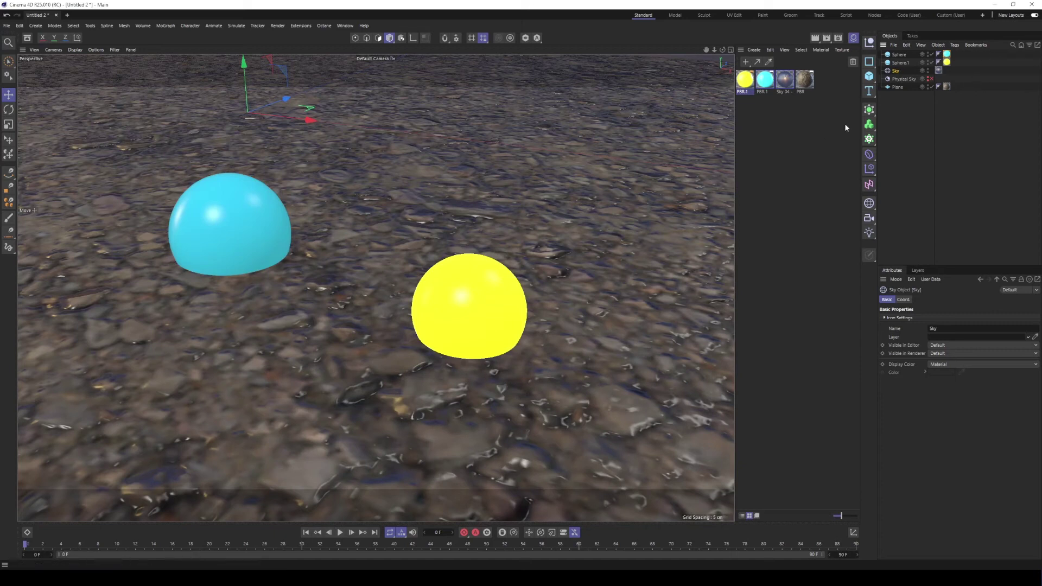
Lower the yellow sphere slightly deeper into the rock ground and select the cyan sphere
{"action": "left_click", "coordinate": [939, 71]}
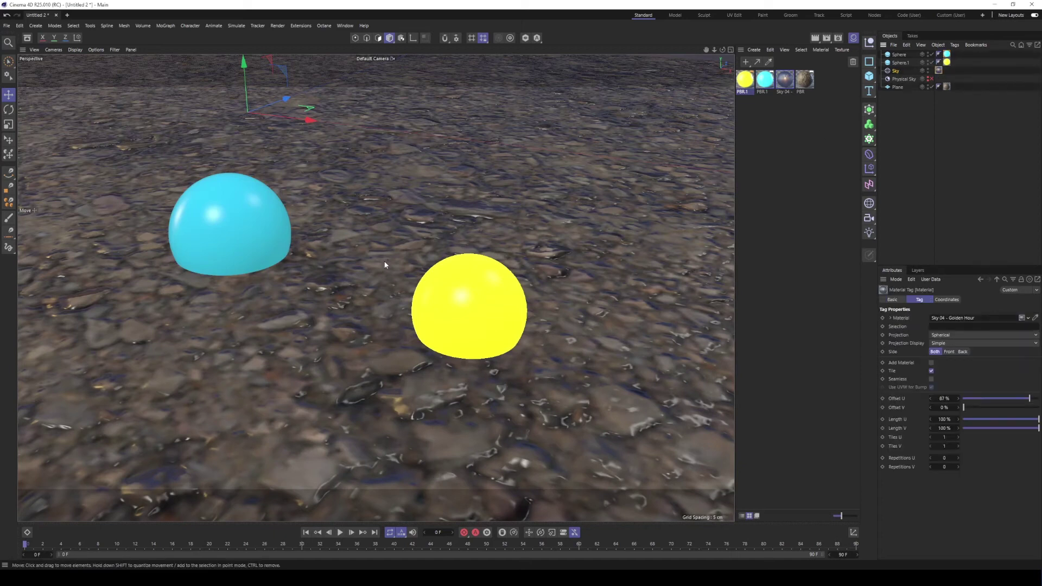
{"action": "scroll", "coordinate": [330, 299], "scroll_direction": "up", "scroll_amount": 2}
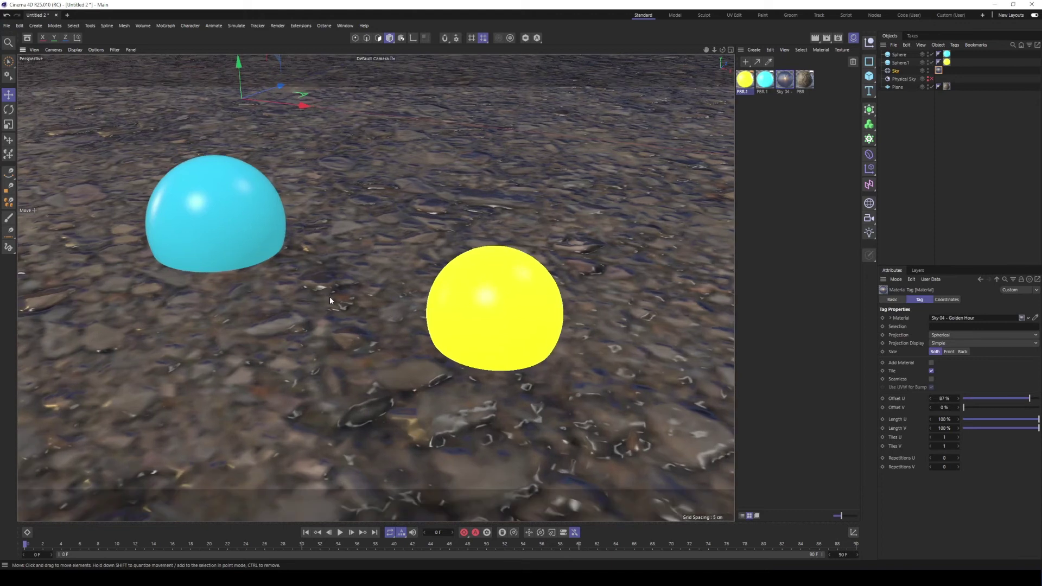
{"action": "left_click", "coordinate": [486, 300]}
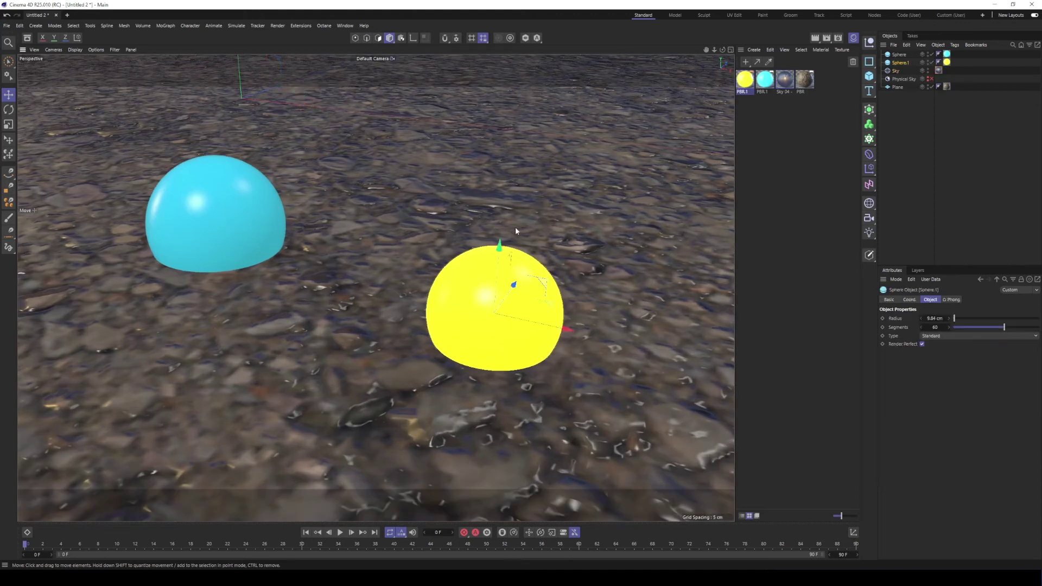
{"action": "left_click_drag", "start_coordinate": [500, 244], "coordinate": [499, 254]}
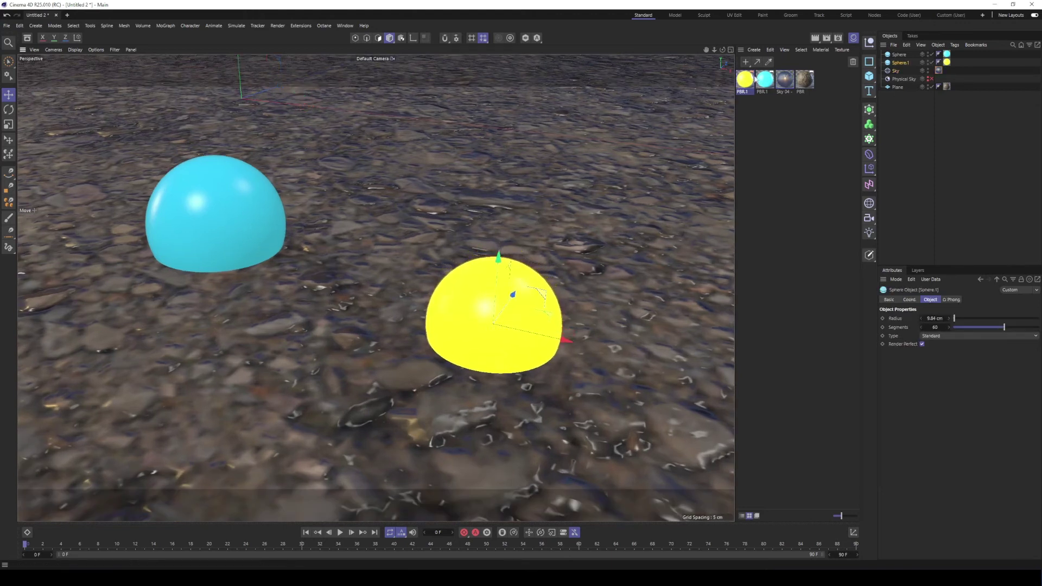
{"action": "left_click", "coordinate": [262, 198]}
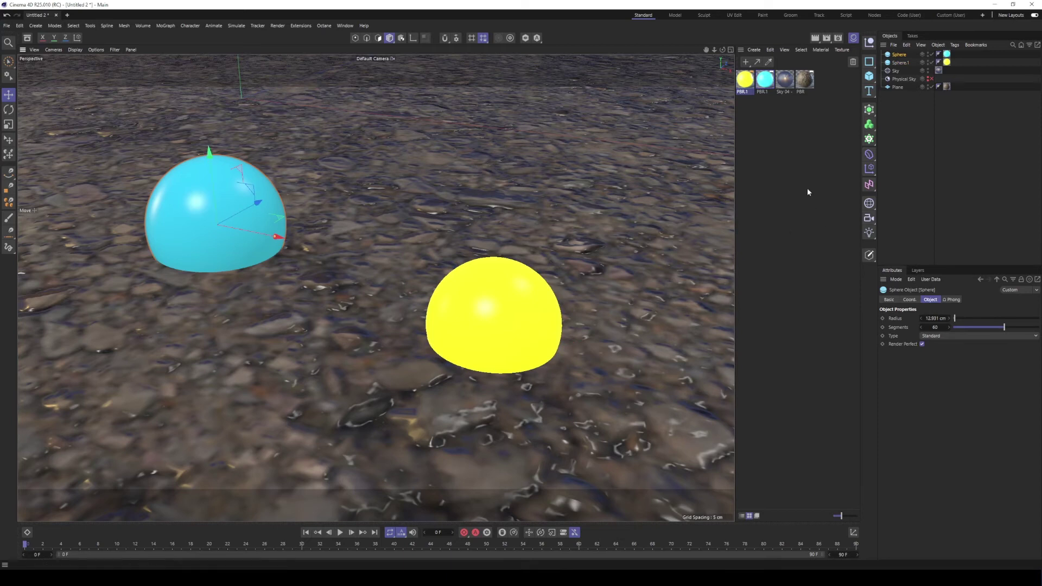
Set the yellow material's luminance brightness to 200% and its luminance color saturation to 55%
{"action": "double_click", "coordinate": [745, 79]}
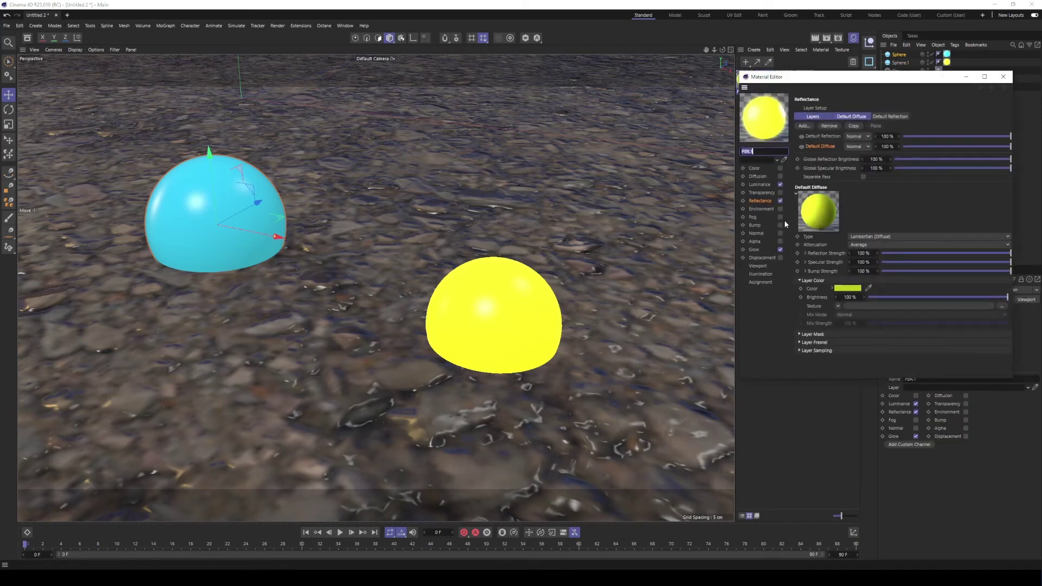
{"action": "left_click", "coordinate": [761, 184]}
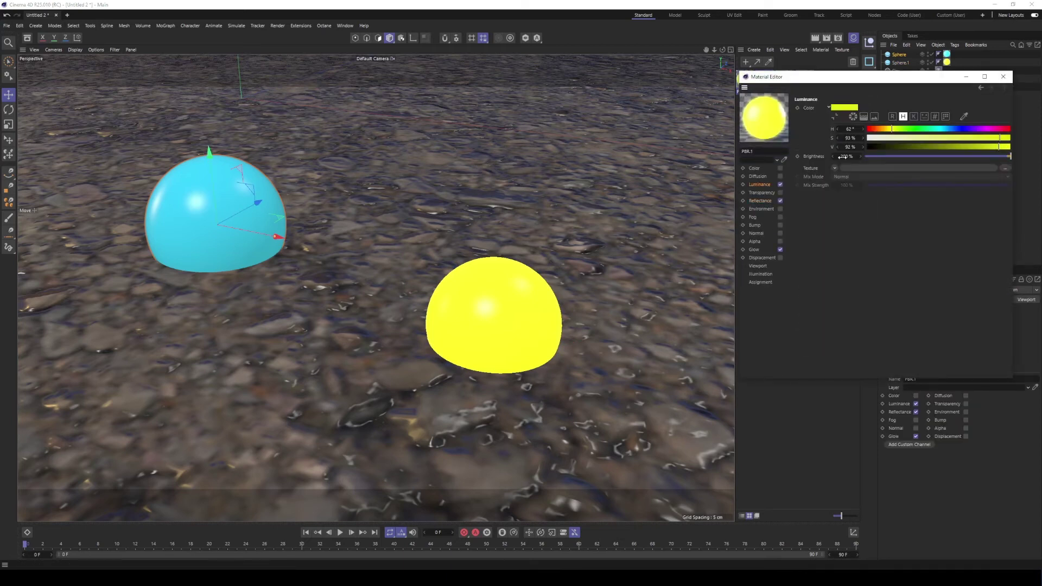
{"action": "double_click", "coordinate": [844, 157]}
{"action": "type", "text": "200"}
{"action": "key", "text": "Return"}
{"action": "left_click", "coordinate": [947, 139]}
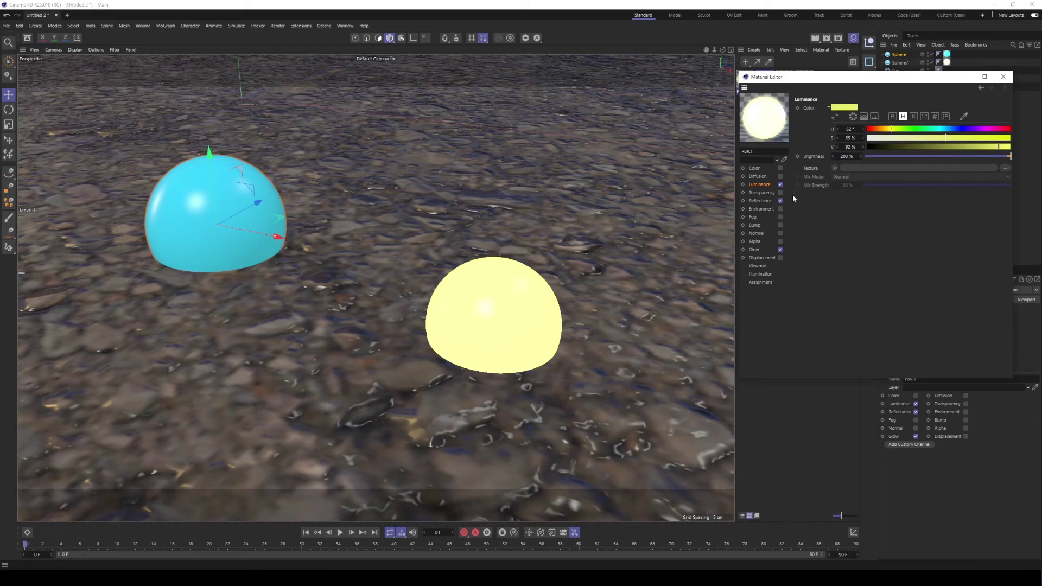
Reduce the saturation of the yellow material's Default Diffuse layer color and close the Material Editor
{"action": "left_click", "coordinate": [760, 201]}
{"action": "left_click", "coordinate": [849, 288]}
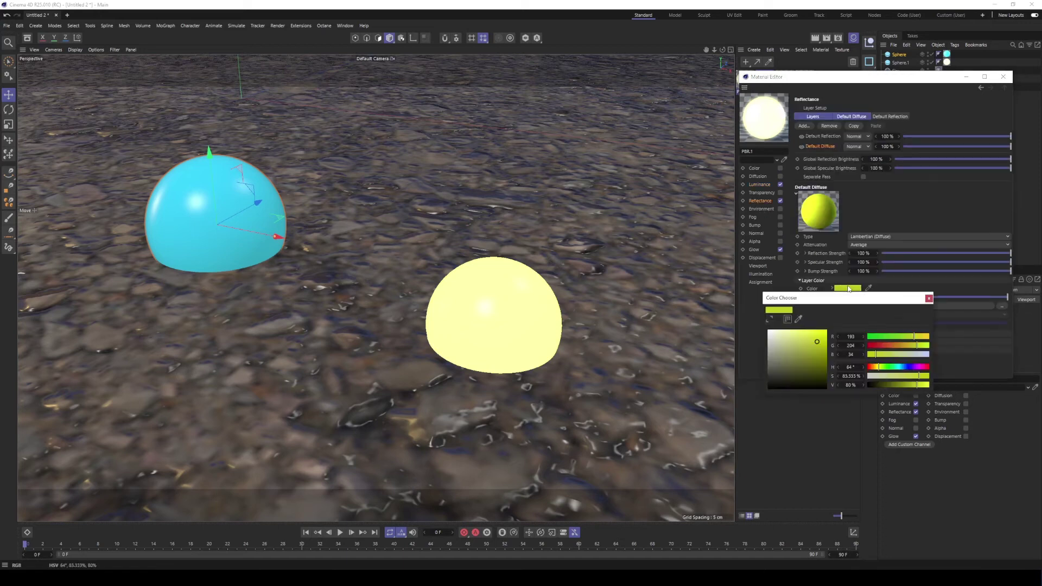
{"action": "left_click", "coordinate": [903, 376]}
{"action": "left_click", "coordinate": [929, 299]}
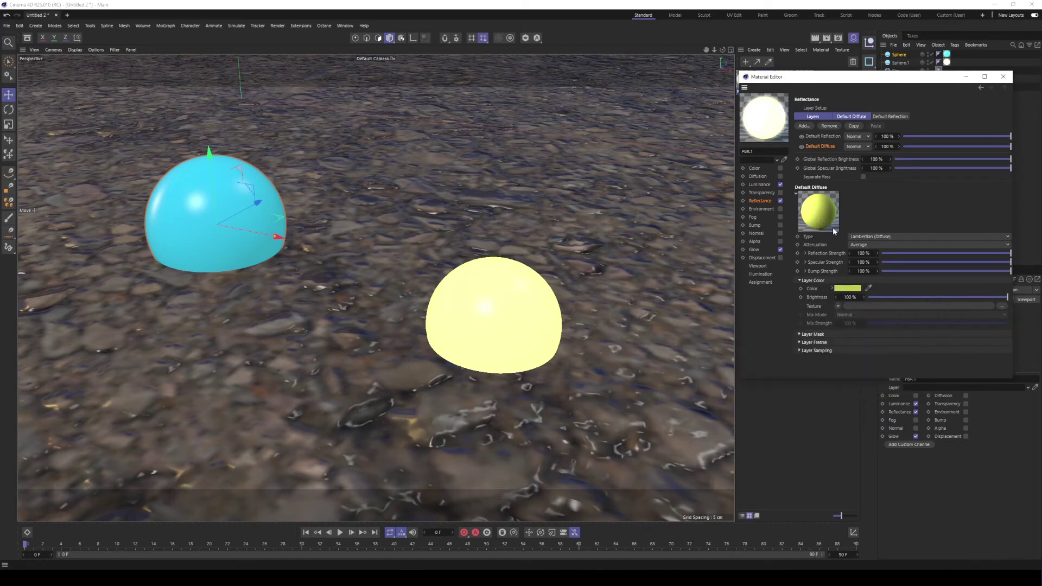
{"action": "left_click", "coordinate": [1003, 76]}
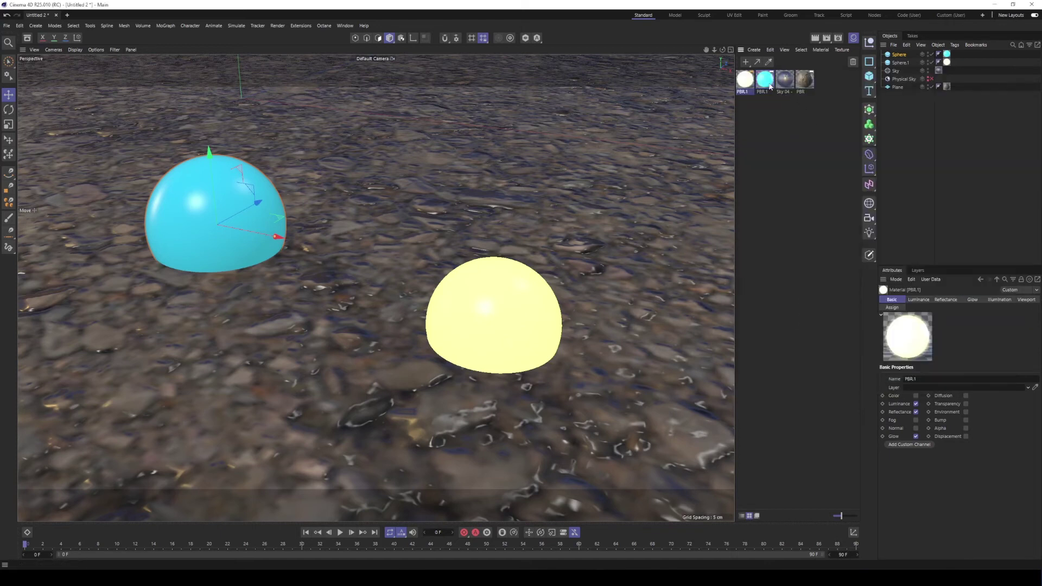
Set the cyan material's luminance brightness to 200% and its luminance color saturation to 61%
{"action": "double_click", "coordinate": [765, 81]}
{"action": "left_click", "coordinate": [790, 184]}
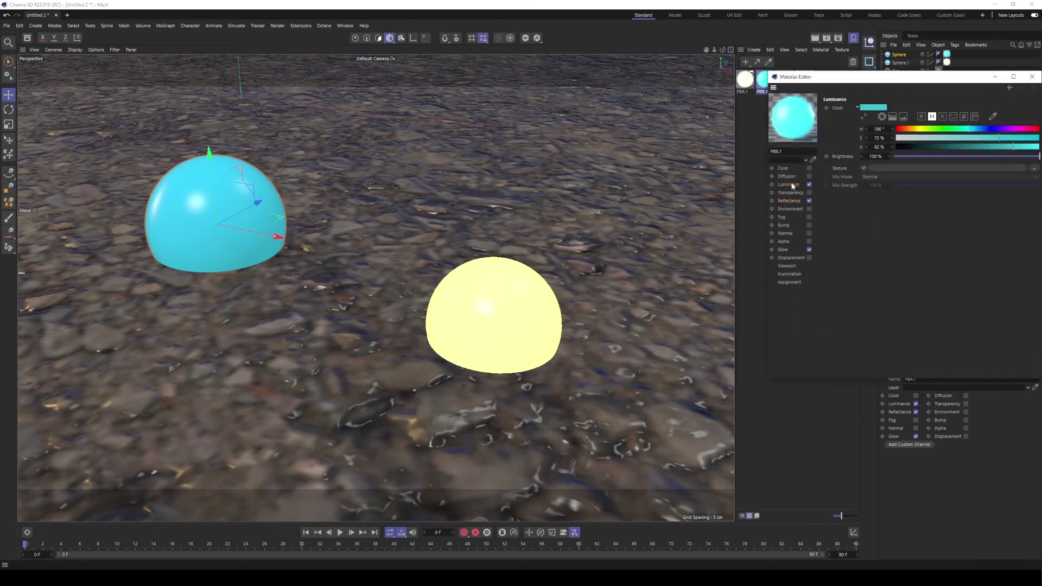
{"action": "double_click", "coordinate": [875, 156]}
{"action": "type", "text": "200"}
{"action": "key", "text": "Return"}
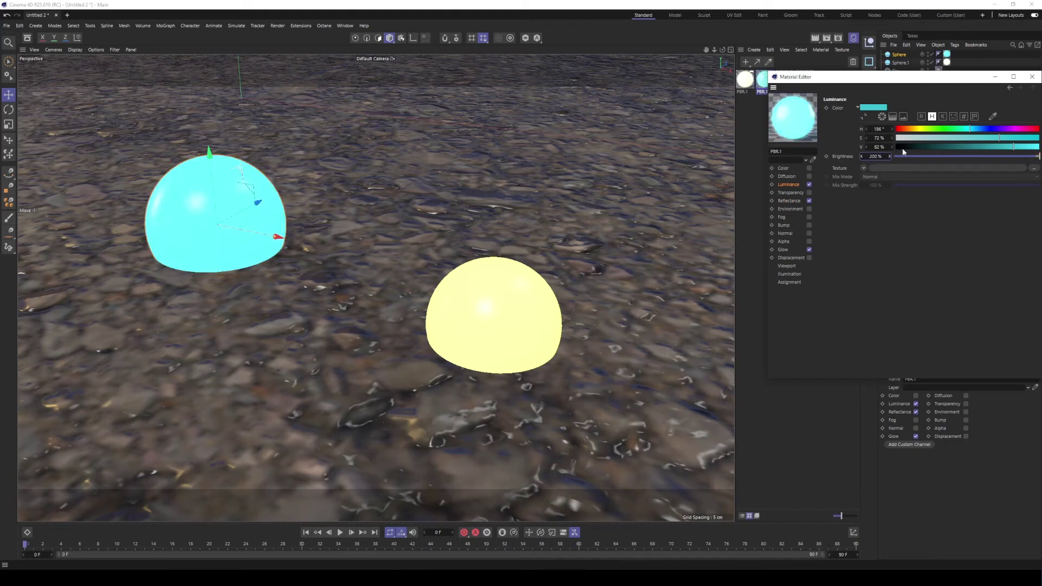
{"action": "left_click", "coordinate": [983, 138]}
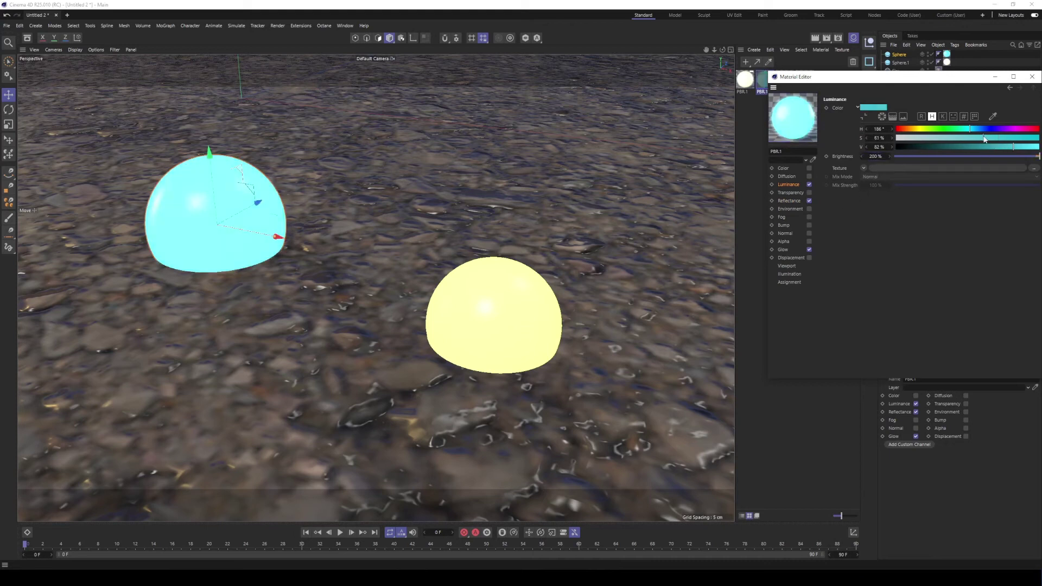
Slightly reduce the saturation of the cyan material's Default Diffuse layer color and close the Material Editor
{"action": "left_click", "coordinate": [792, 201]}
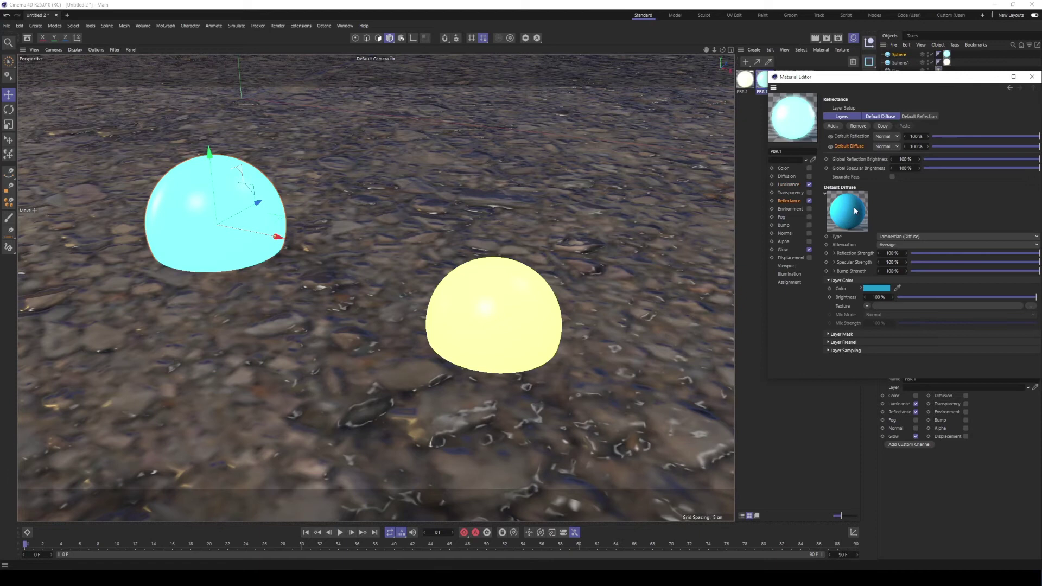
{"action": "left_click", "coordinate": [876, 288]}
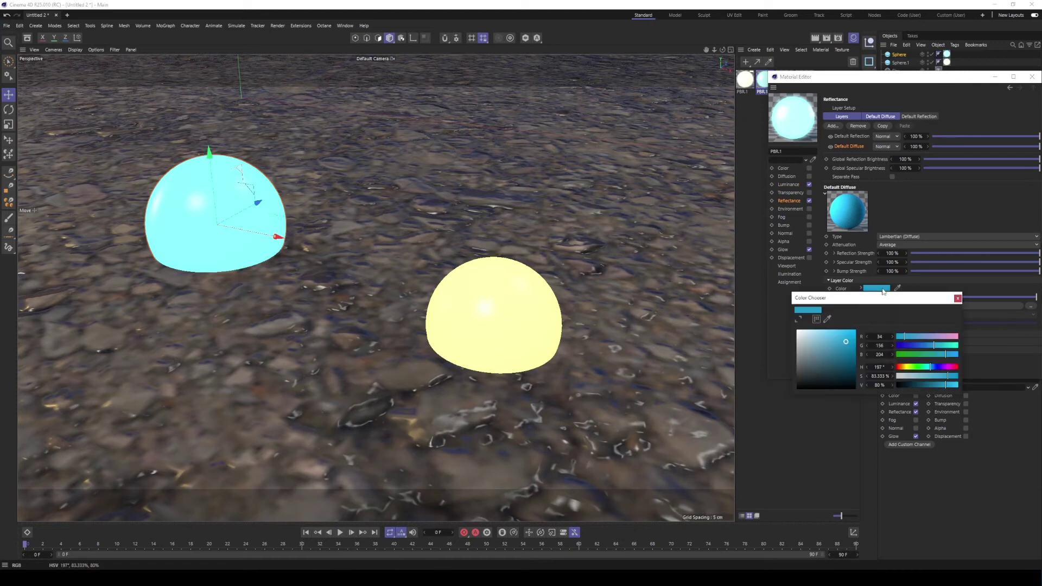
{"action": "left_click", "coordinate": [942, 377]}
{"action": "left_click", "coordinate": [958, 298]}
{"action": "left_click", "coordinate": [1032, 76]}
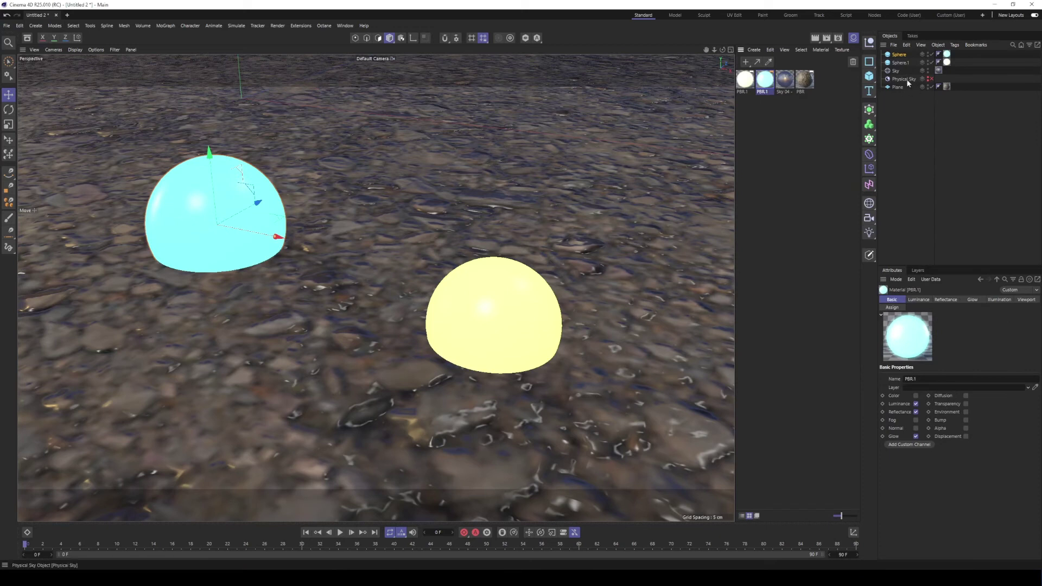
Add a camera at the current viewpoint and return the viewport to the default camera
{"action": "left_click", "coordinate": [869, 218]}
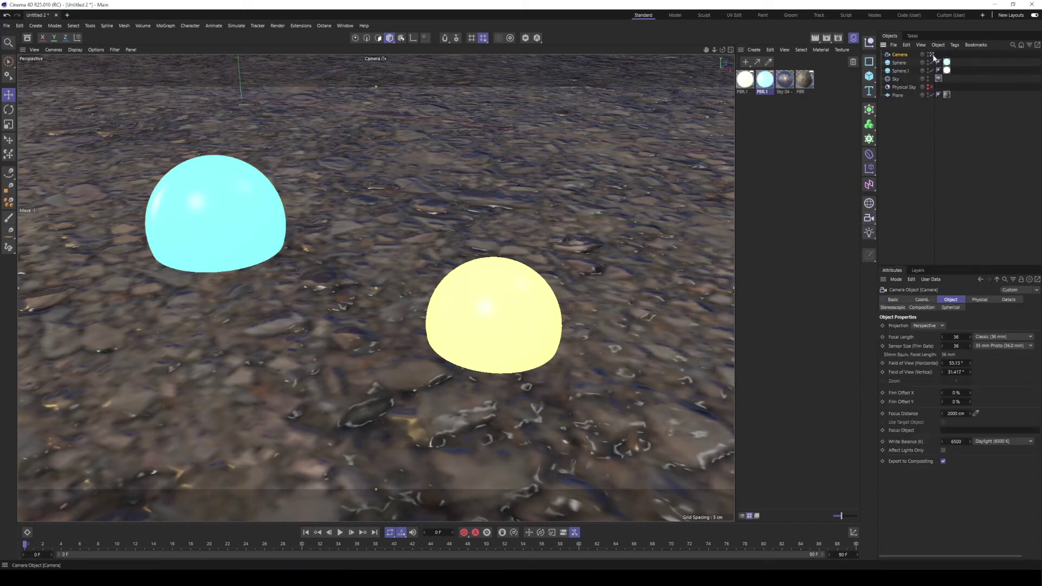
{"action": "scroll", "coordinate": [418, 227], "scroll_direction": "down", "scroll_amount": 8}
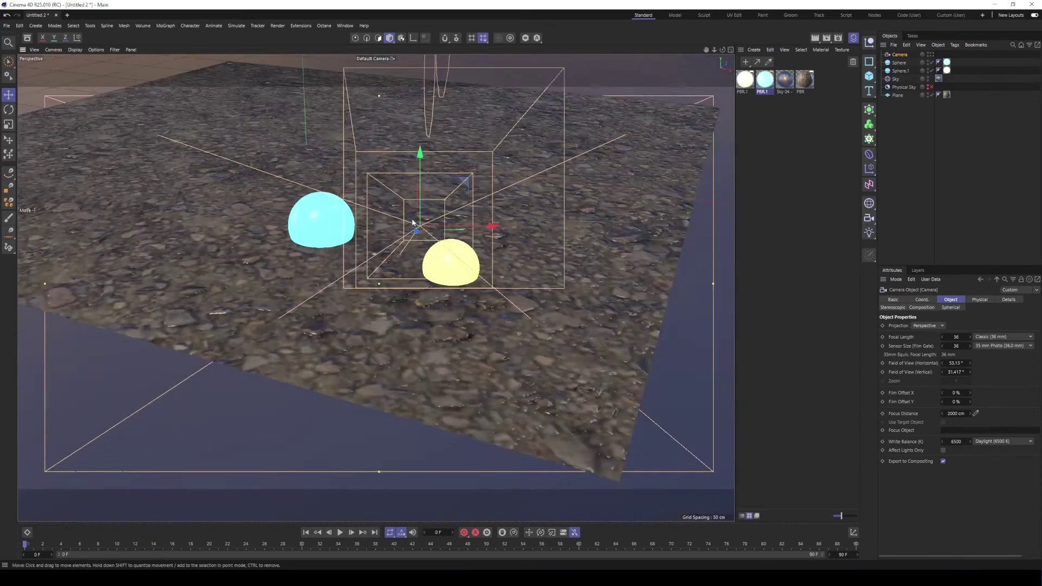
Shift the sky around the scene by setting the Golden Hour sky material tag's Offset U to 83%
{"action": "left_click_drag", "start_coordinate": [418, 226], "coordinate": [562, 116], "text": "alt"}
{"action": "scroll", "coordinate": [415, 228], "scroll_direction": "down", "scroll_amount": 3}
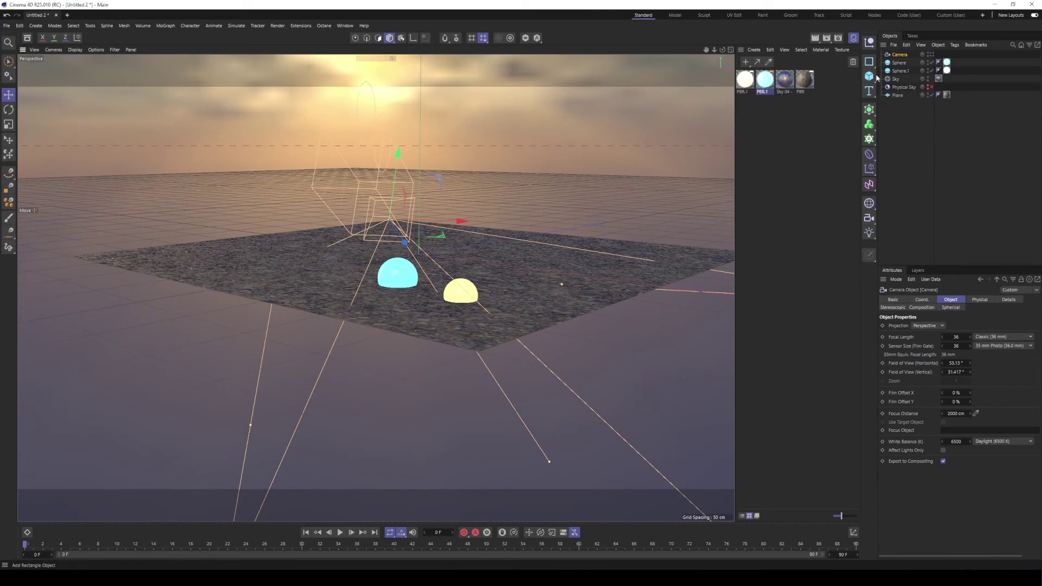
{"action": "left_click", "coordinate": [941, 79]}
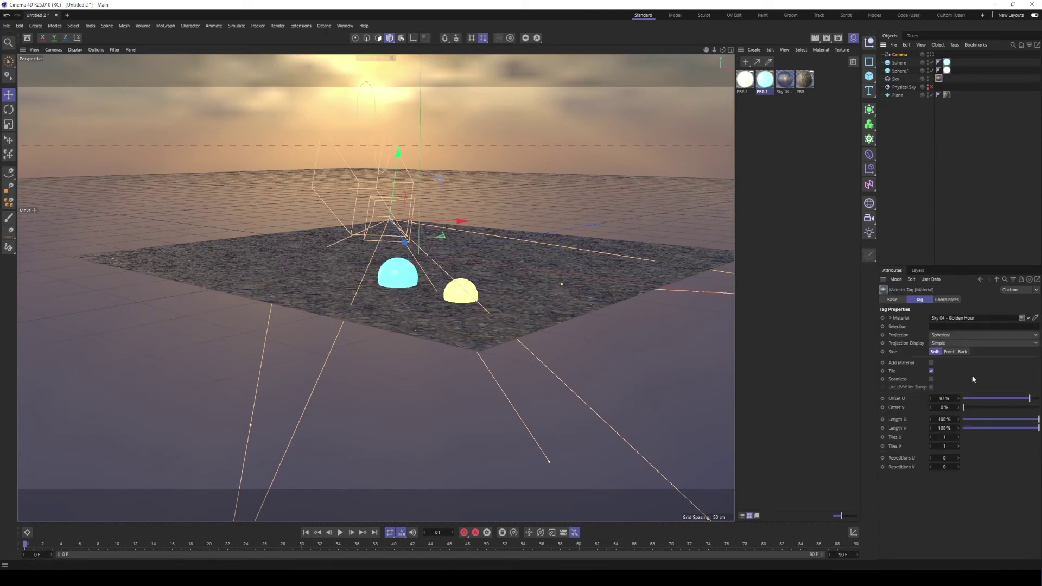
{"action": "left_click_drag", "start_coordinate": [1030, 396], "coordinate": [1027, 396]}
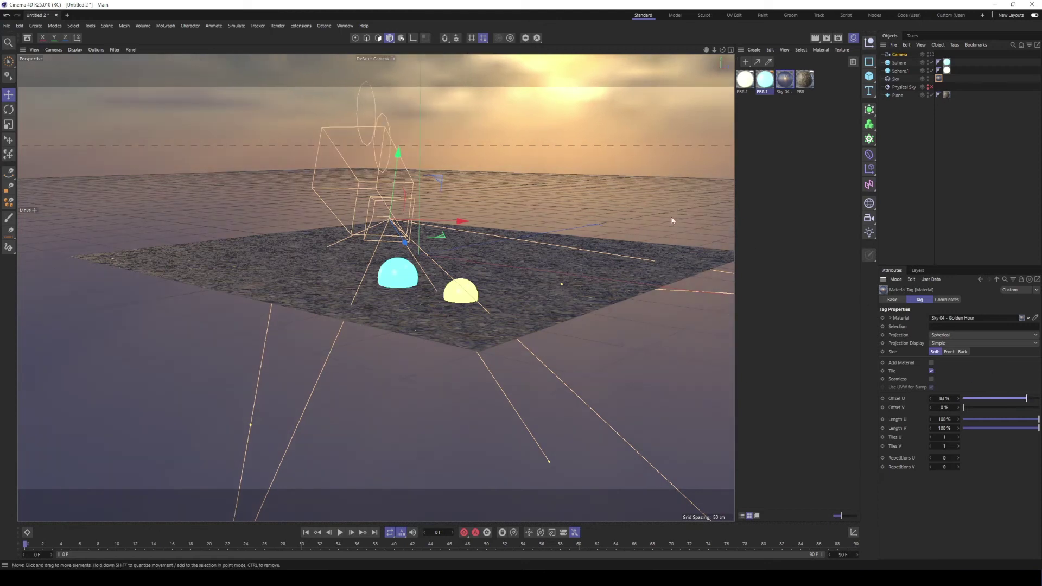
Look through the scene camera and slightly reframe its view of the two glowing spheres
{"action": "left_click_drag", "start_coordinate": [470, 209], "coordinate": [526, 293], "text": "alt"}
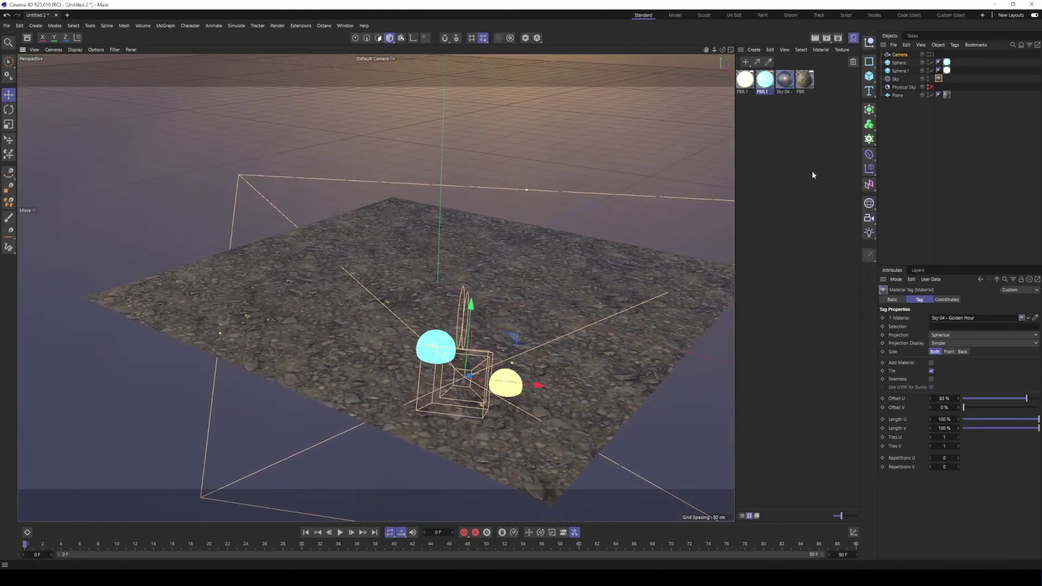
{"action": "left_click", "coordinate": [930, 54]}
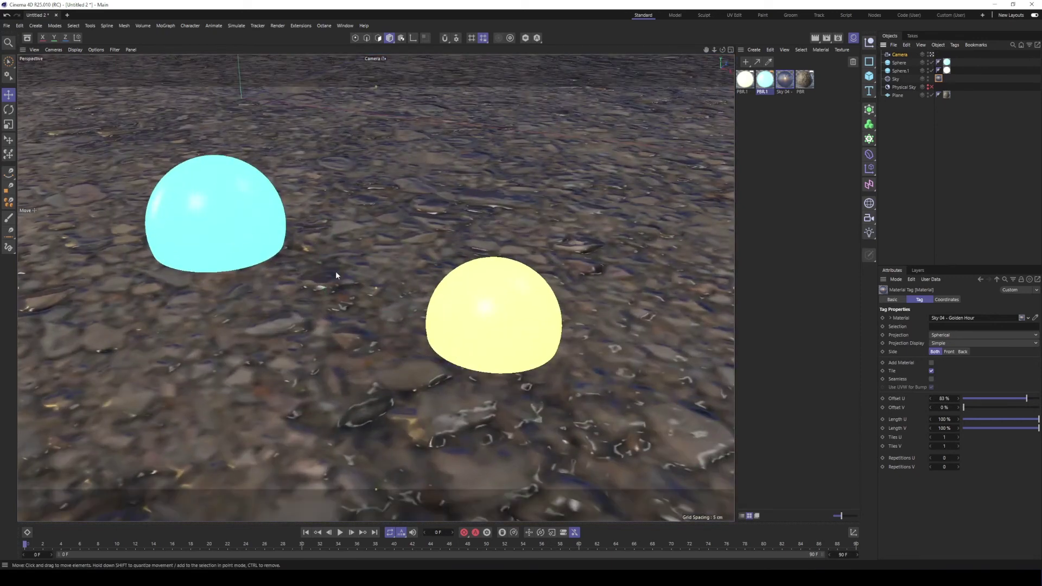
{"action": "left_click_drag", "start_coordinate": [332, 271], "coordinate": [334, 269], "text": "alt"}
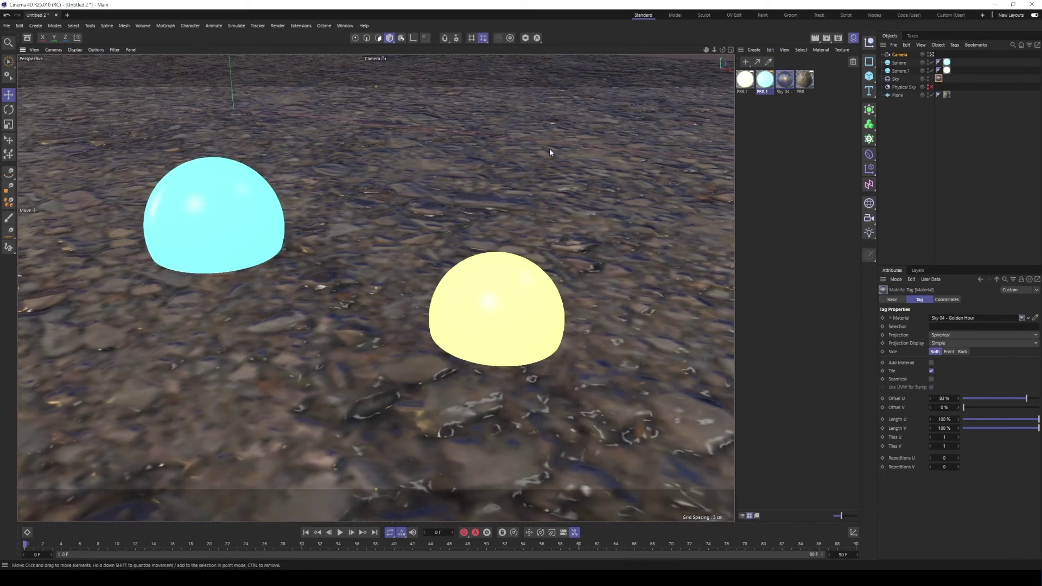
{"action": "left_click", "coordinate": [827, 38]}
{"action": "left_click_drag", "start_coordinate": [936, 31], "coordinate": [613, 98]}
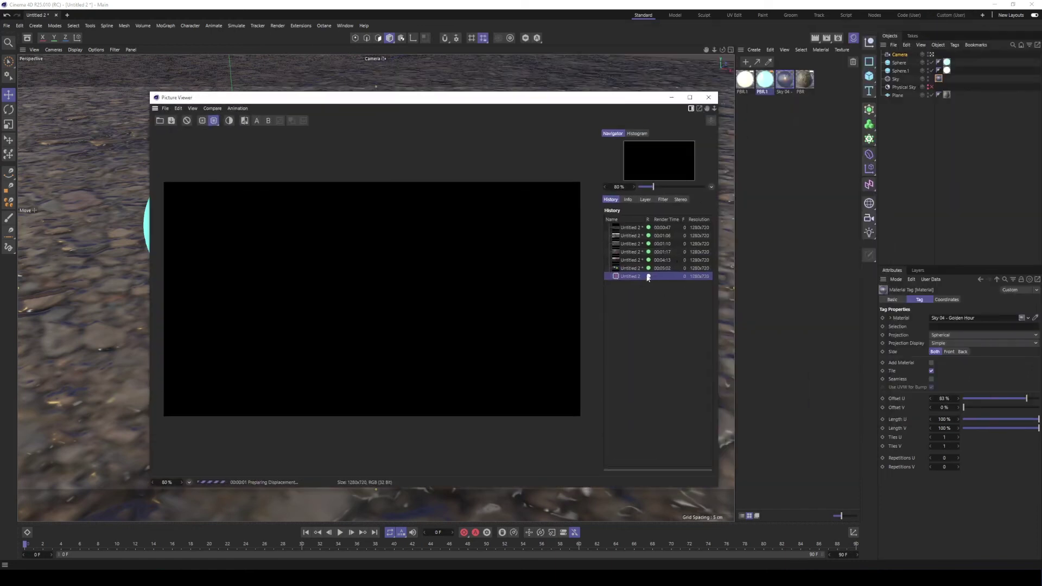
{"action": "key", "text": "Delete"}
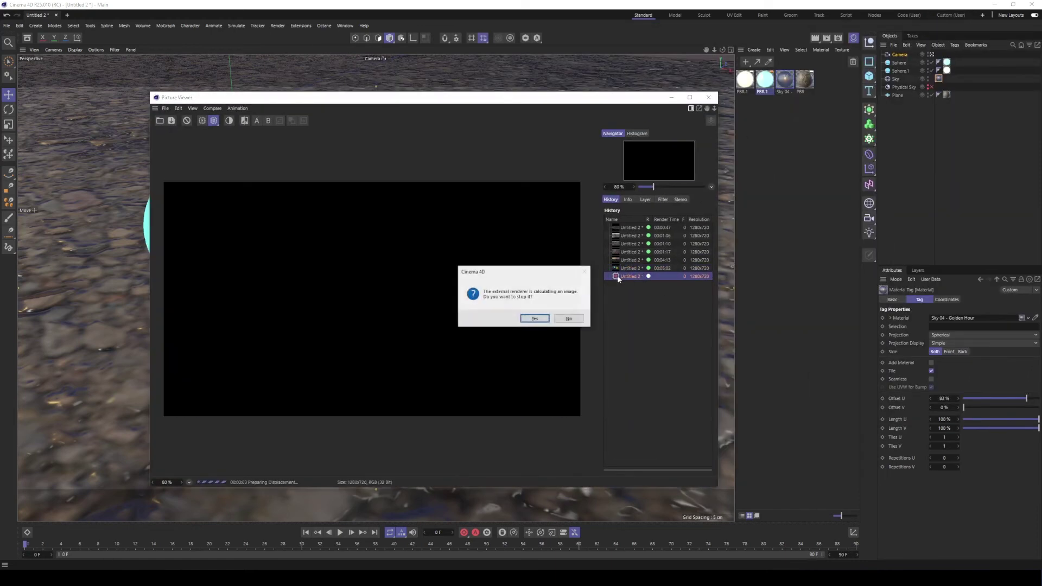
{"action": "left_click", "coordinate": [541, 316]}
Display the last completed render from the history and inspect the cyan and yellow spheres' glow up close
{"action": "left_click", "coordinate": [628, 269]}
{"action": "scroll", "coordinate": [278, 345], "scroll_direction": "up", "scroll_amount": 7}
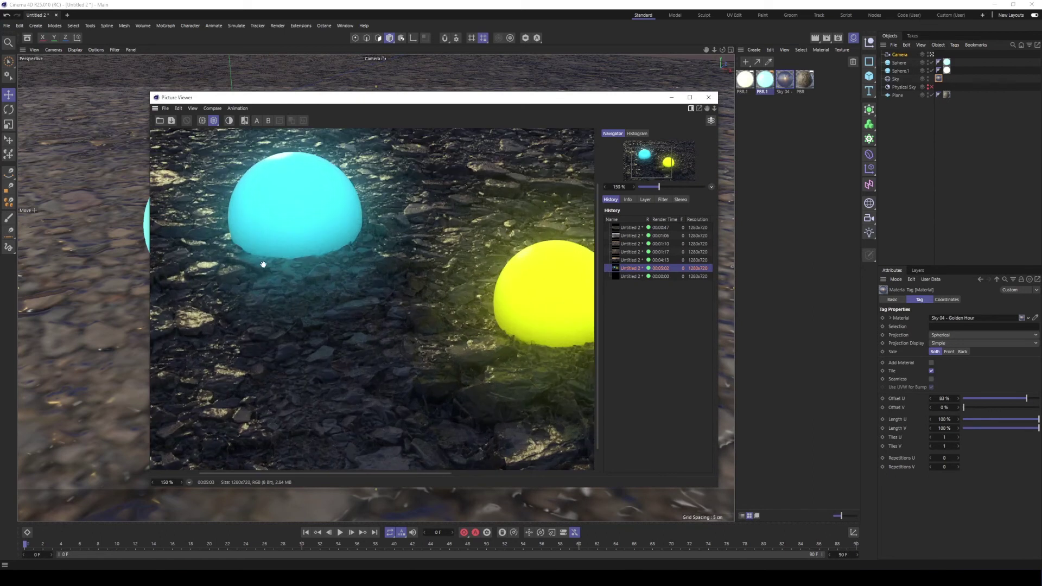
{"action": "scroll", "coordinate": [464, 364], "scroll_direction": "down", "scroll_amount": 2}
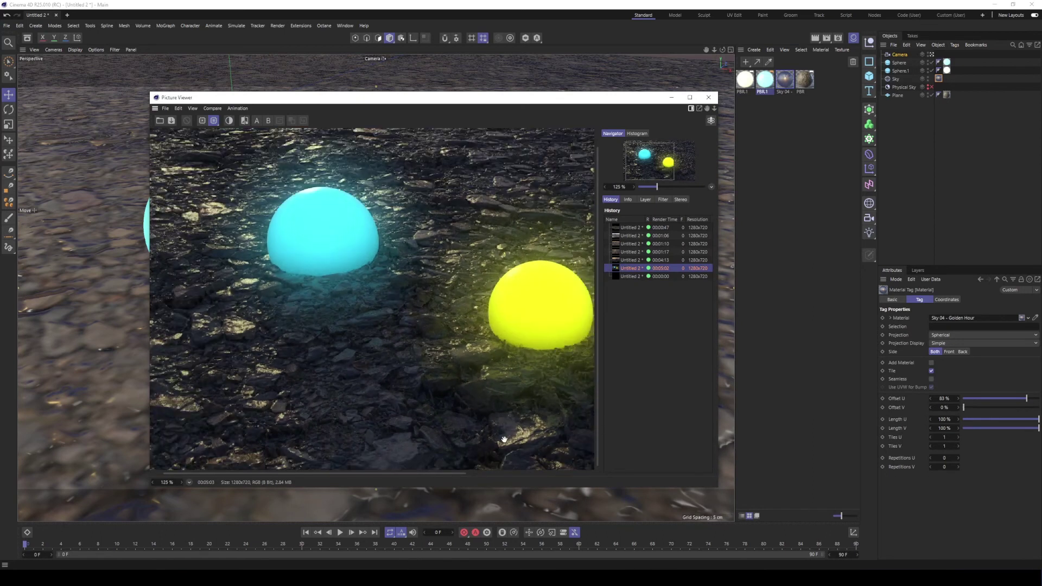
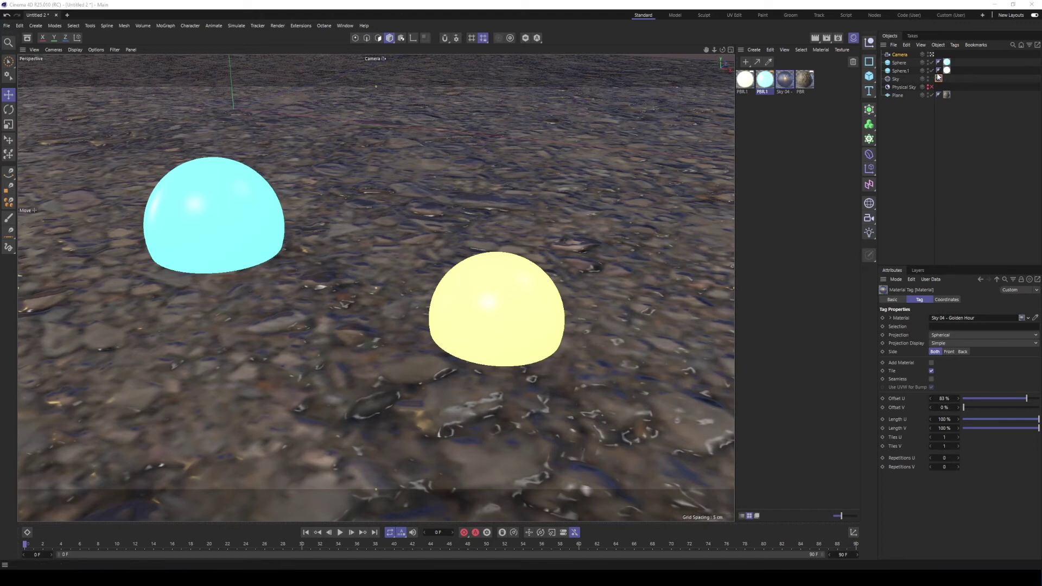
Shift the rock texture on the plane by setting its PBR material tag's Offset U to 1% and Offset V to -5%
{"action": "left_click", "coordinate": [940, 228]}
{"action": "left_click", "coordinate": [947, 95]}
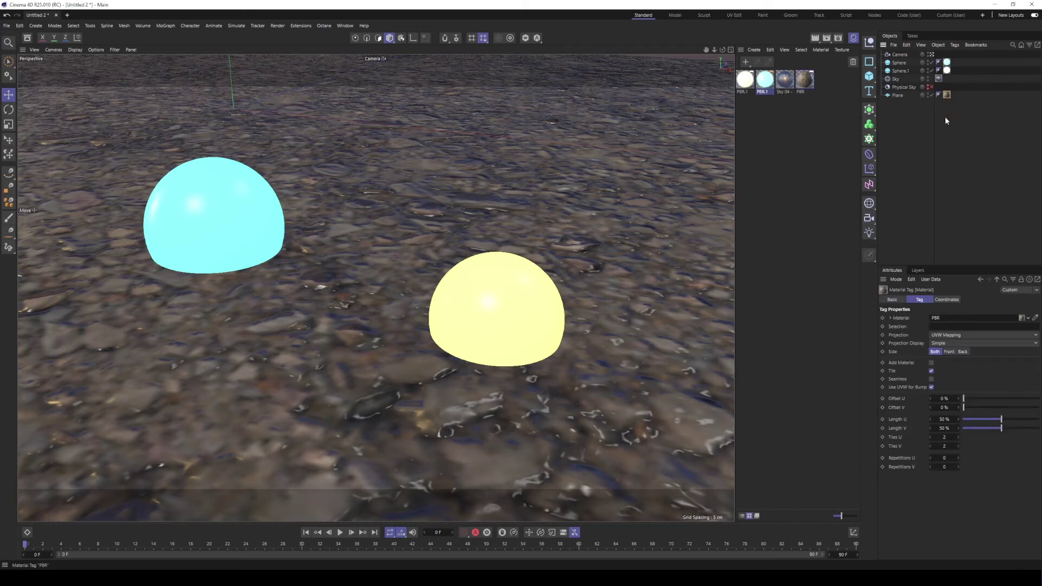
{"action": "left_click", "coordinate": [965, 397]}
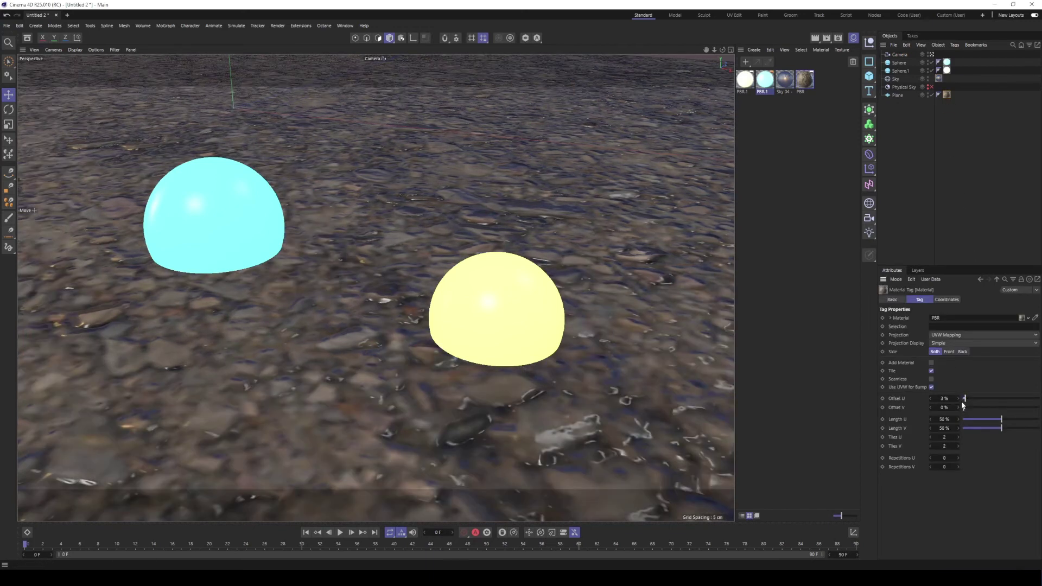
{"action": "left_click", "coordinate": [958, 407]}
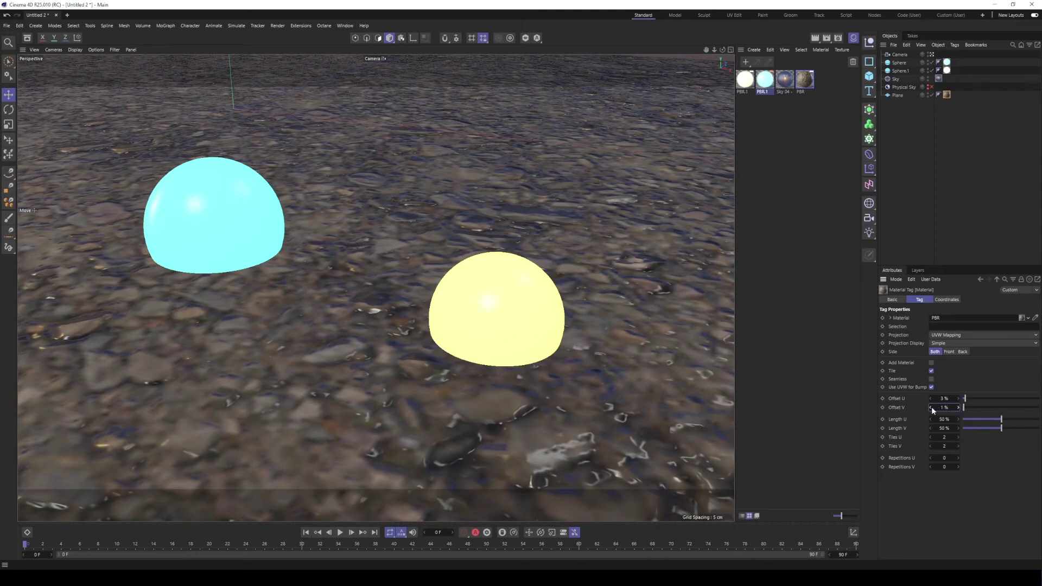
{"action": "left_click", "coordinate": [931, 407]}
{"action": "left_click", "coordinate": [932, 408]}
{"action": "left_click", "coordinate": [932, 408]}
{"action": "left_click", "coordinate": [932, 407]}
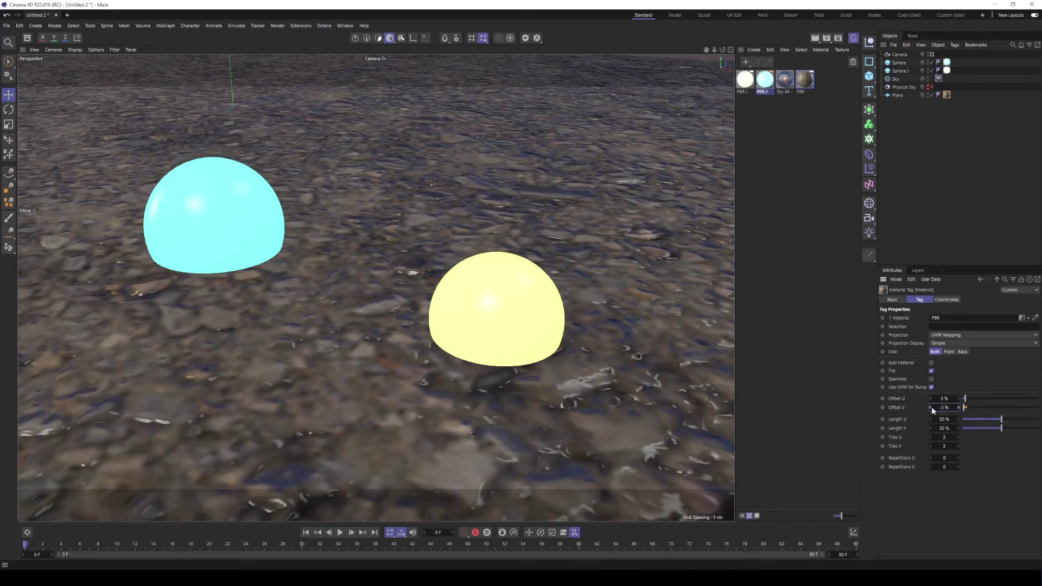
{"action": "left_click", "coordinate": [932, 408]}
{"action": "left_click", "coordinate": [931, 408]}
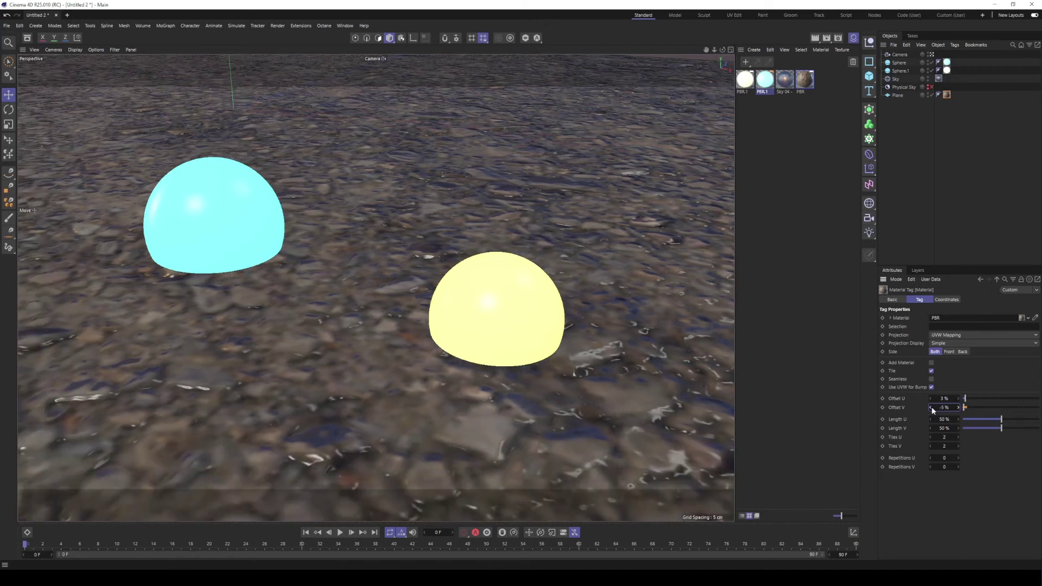
{"action": "left_click", "coordinate": [932, 408]}
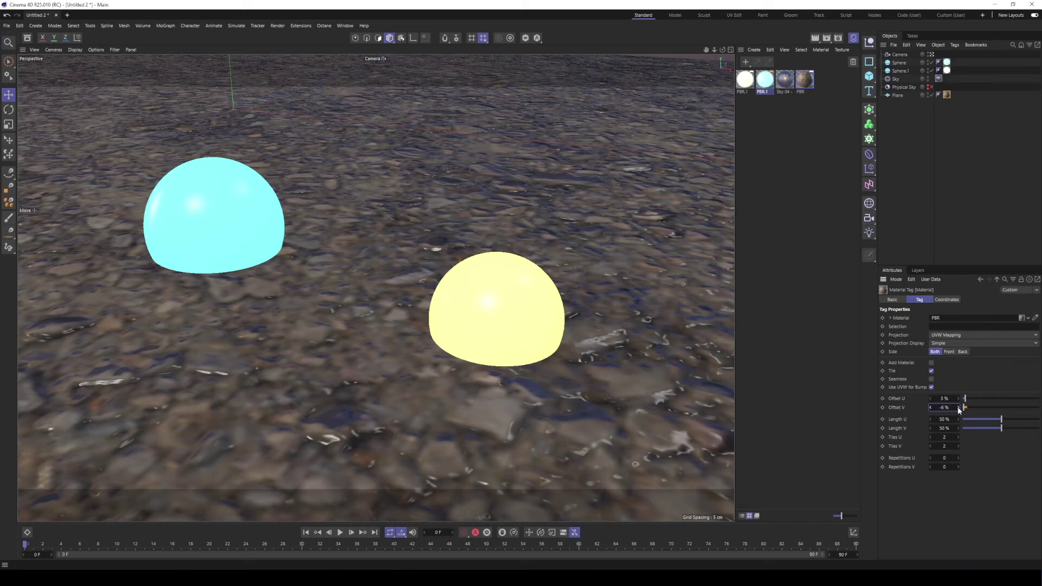
{"action": "left_click", "coordinate": [958, 406]}
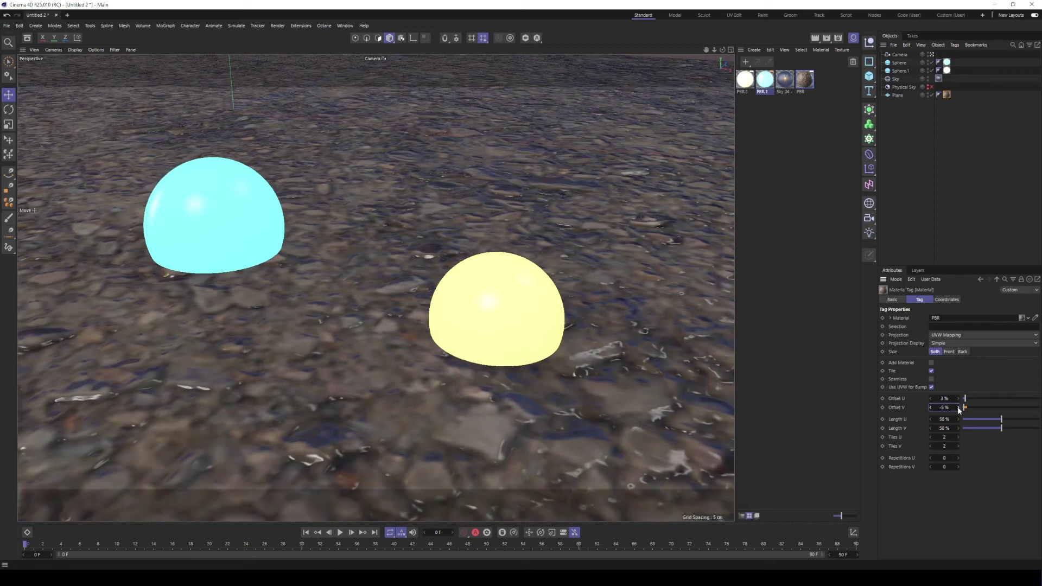
{"action": "left_click", "coordinate": [931, 399]}
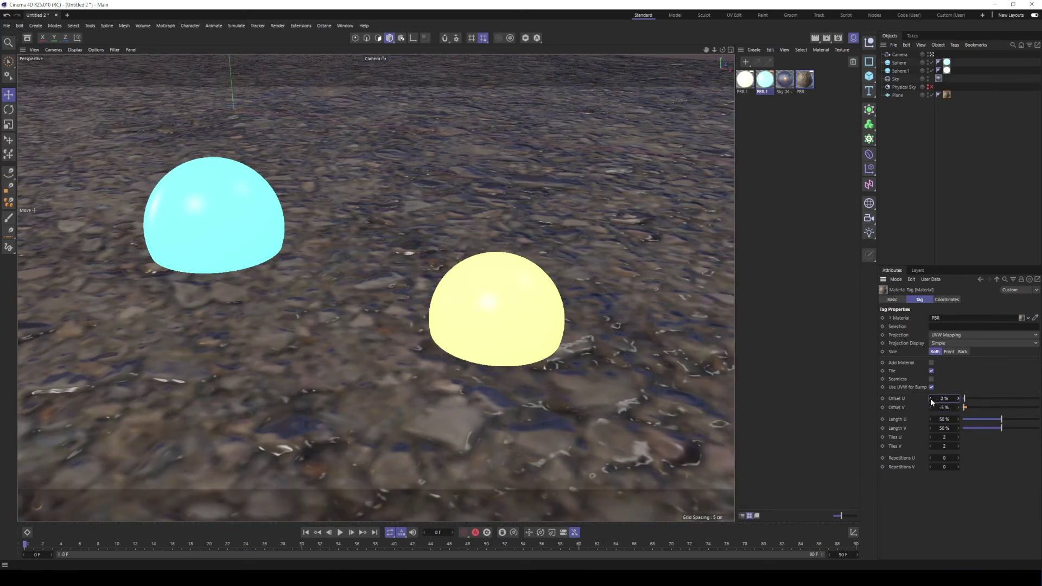
{"action": "left_click", "coordinate": [931, 399]}
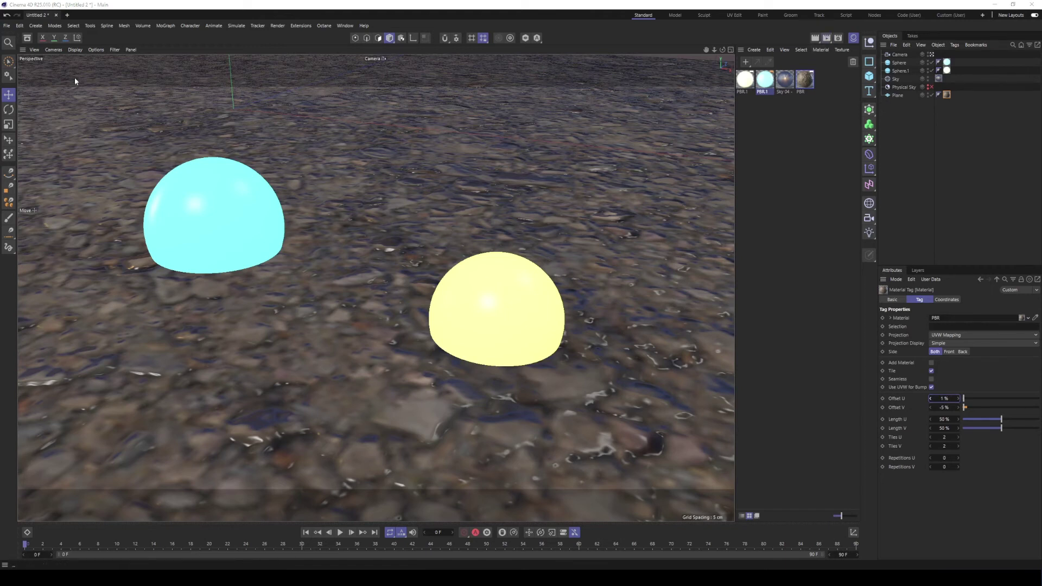
Render the camera view and compare the new image with the previous render in the history
{"action": "key", "text": "shift+r"}
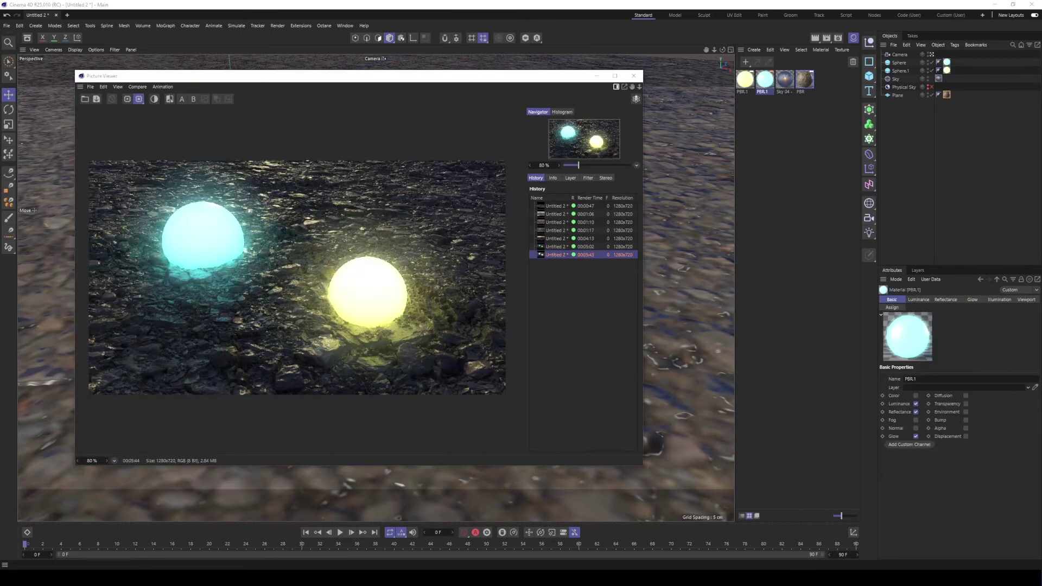
{"action": "left_click", "coordinate": [587, 249]}
{"action": "left_click", "coordinate": [587, 255]}
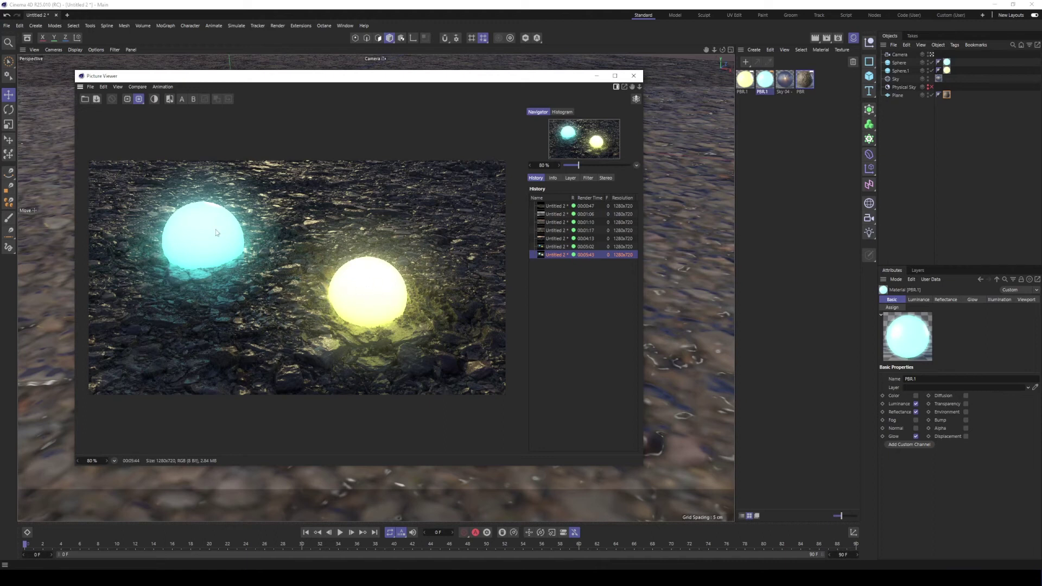
{"action": "left_click_drag", "start_coordinate": [464, 77], "coordinate": [0, 70]}
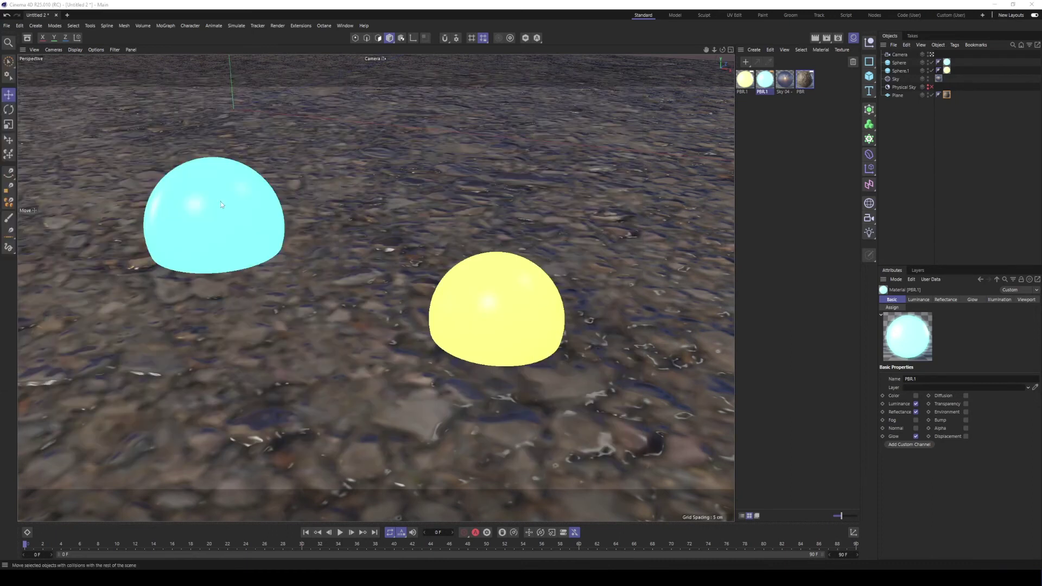
Reframe the camera with a lower, closer view of the two spheres over the rock plane
{"action": "left_click_drag", "start_coordinate": [318, 293], "coordinate": [318, 280], "text": "alt"}
{"action": "right_click_drag", "start_coordinate": [316, 309], "coordinate": [331, 307], "text": "alt"}
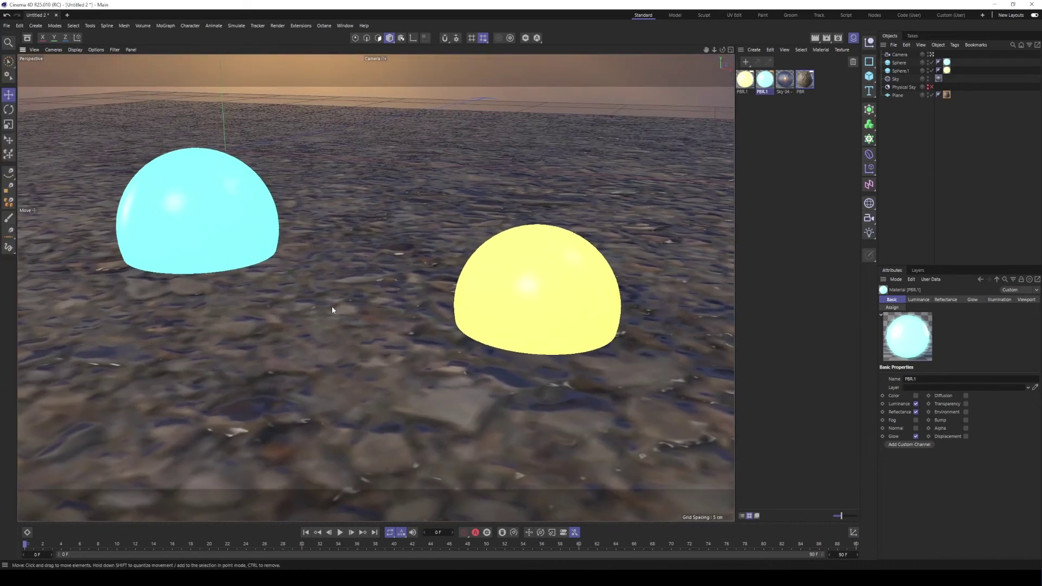
{"action": "mouse_move", "coordinate": [332, 306]}
{"action": "middle_mouse_down", "text": "alt"}
{"action": "mouse_move", "coordinate": [325, 235]}
{"action": "mouse_move", "coordinate": [322, 317]}
{"action": "middle_mouse_up", "text": "alt"}
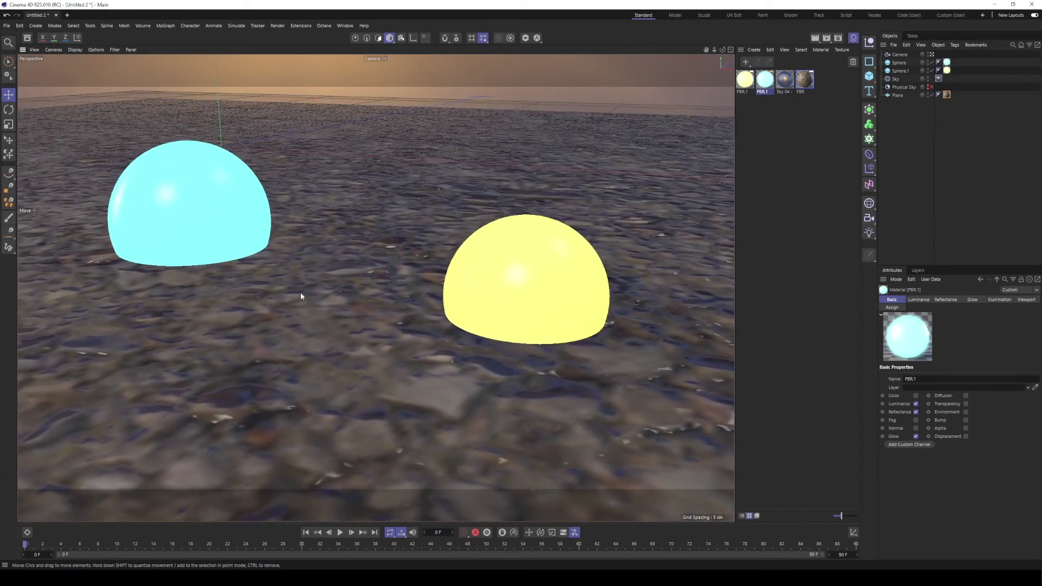
{"action": "right_click_drag", "start_coordinate": [296, 279], "coordinate": [298, 279], "text": "alt"}
{"action": "mouse_move", "coordinate": [308, 303]}
{"action": "left_mouse_down", "text": "alt"}
{"action": "mouse_move", "coordinate": [311, 277]}
{"action": "mouse_move", "coordinate": [311, 306]}
{"action": "left_mouse_up", "text": "alt"}
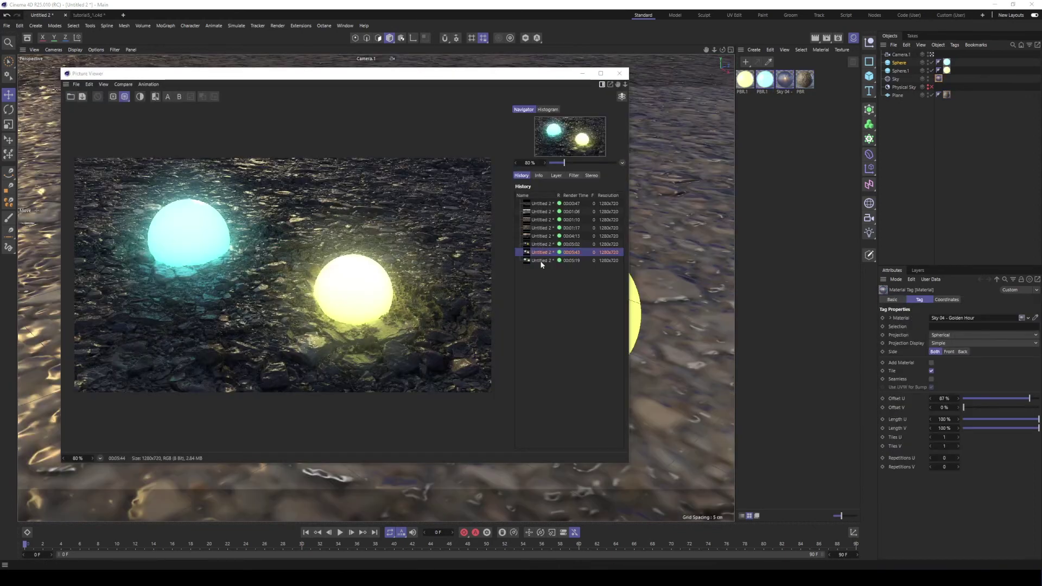
Display the newest render from the history and review the plane, the sky's Golden Hour material tag and the spheres
{"action": "left_click", "coordinate": [541, 262]}
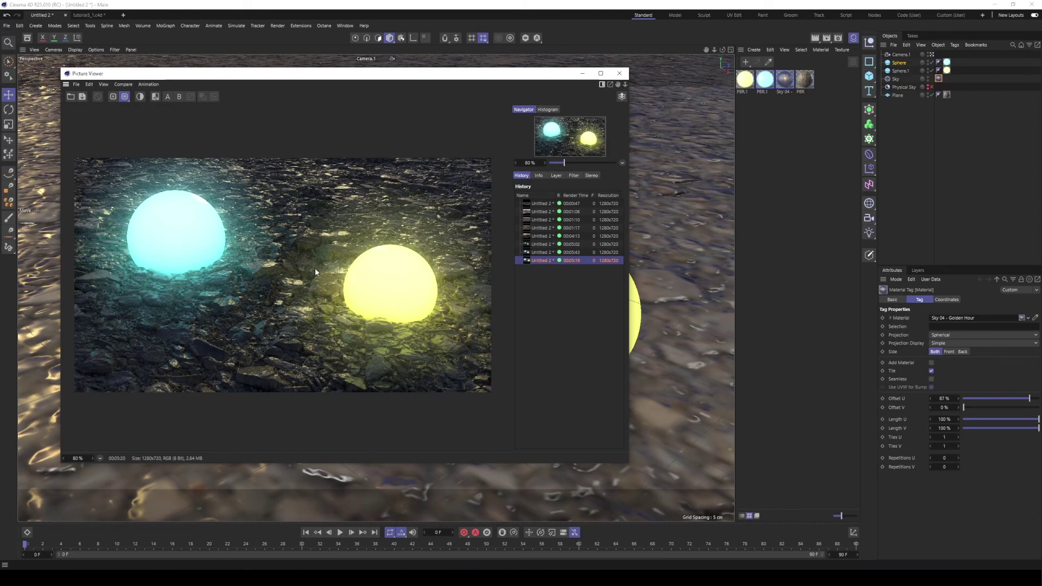
{"action": "left_click", "coordinate": [899, 95]}
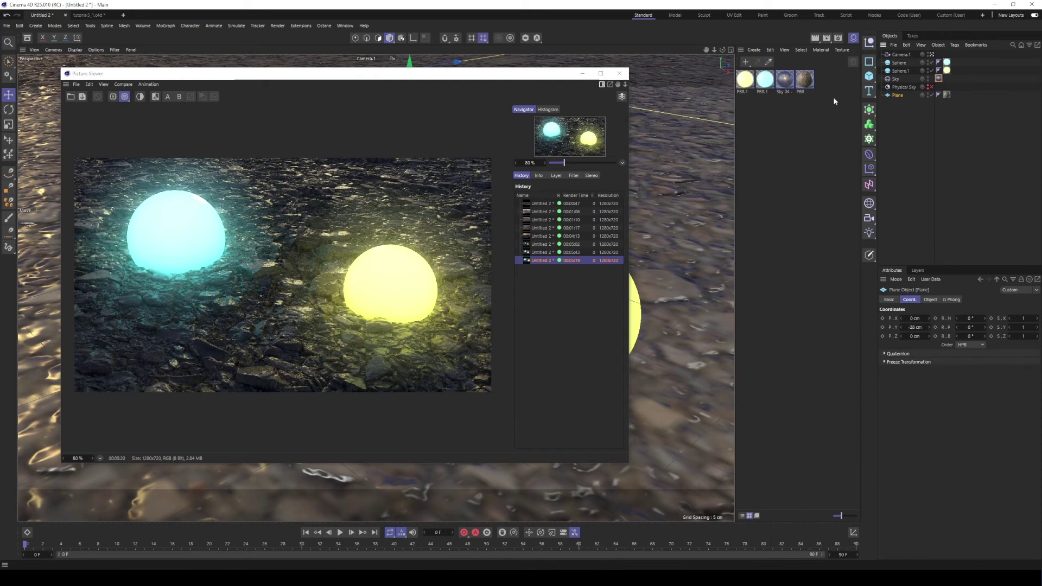
{"action": "left_click", "coordinate": [898, 79]}
{"action": "left_click", "coordinate": [939, 80]}
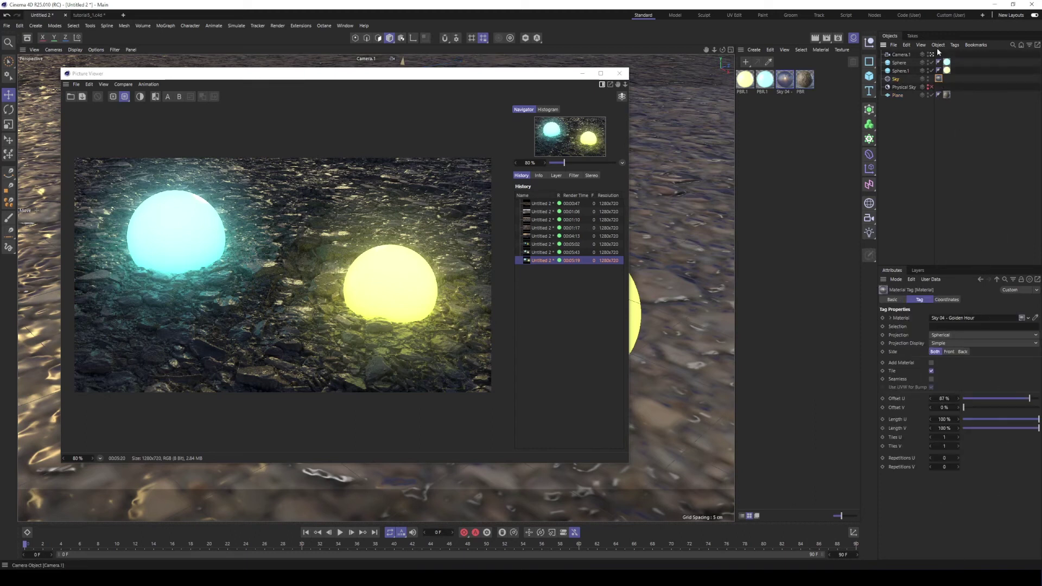
{"action": "left_click", "coordinate": [898, 72]}
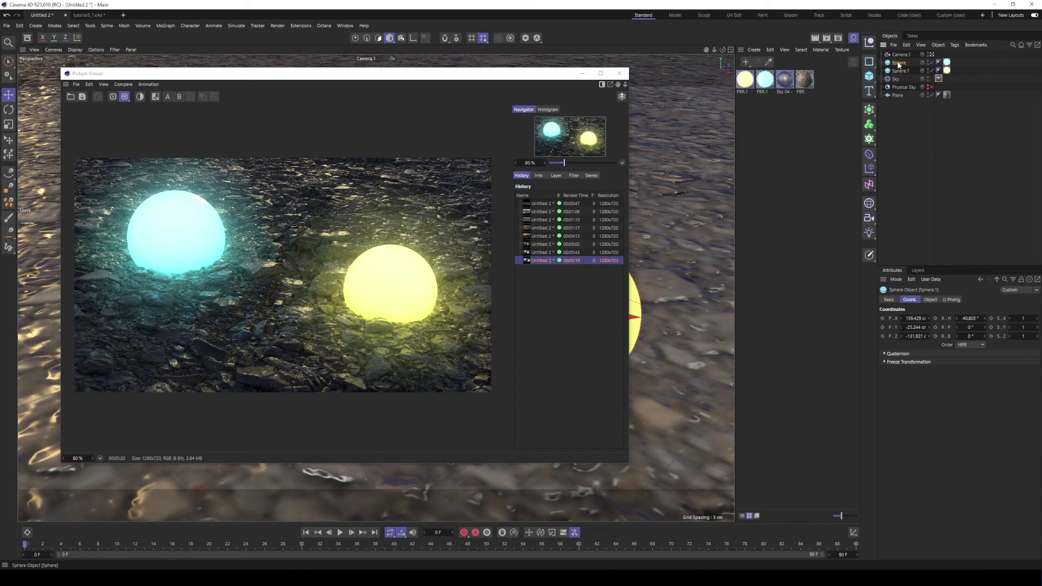
Review the yellow material's luminance settings and inspect the rocks between the spheres in the newest render
{"action": "double_click", "coordinate": [746, 80]}
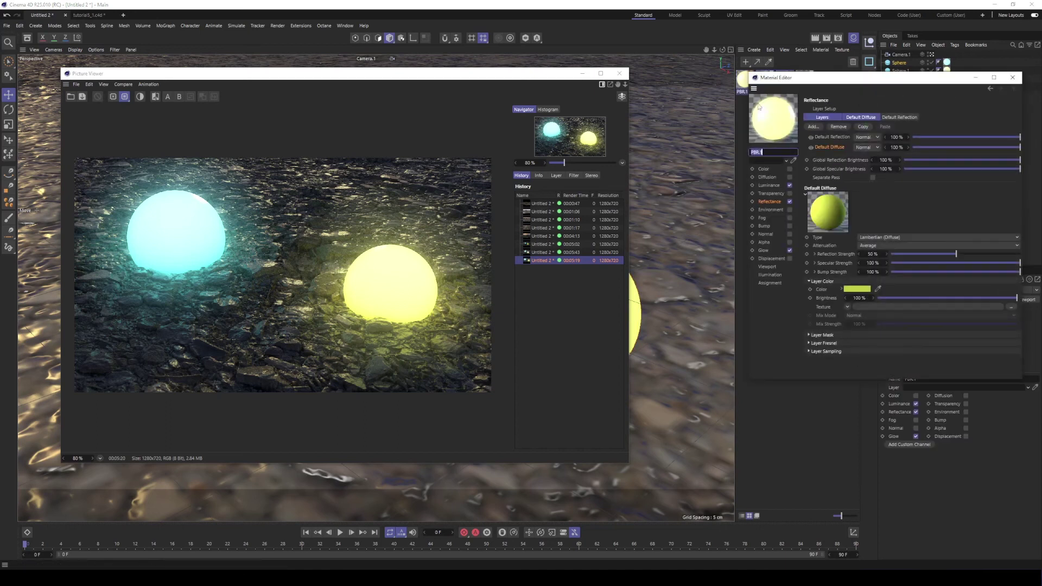
{"action": "left_click", "coordinate": [774, 186]}
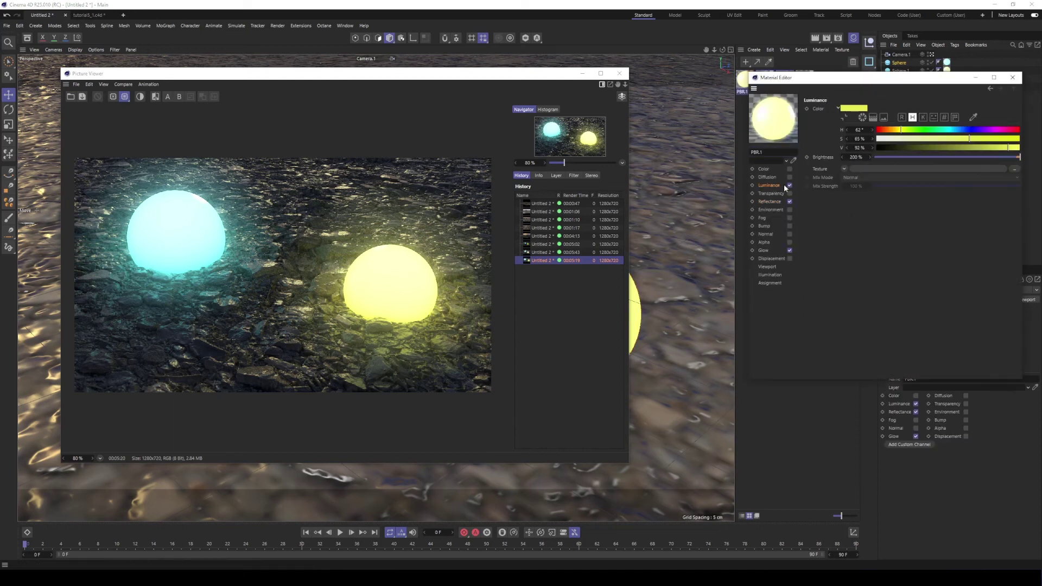
{"action": "left_click", "coordinate": [1013, 77]}
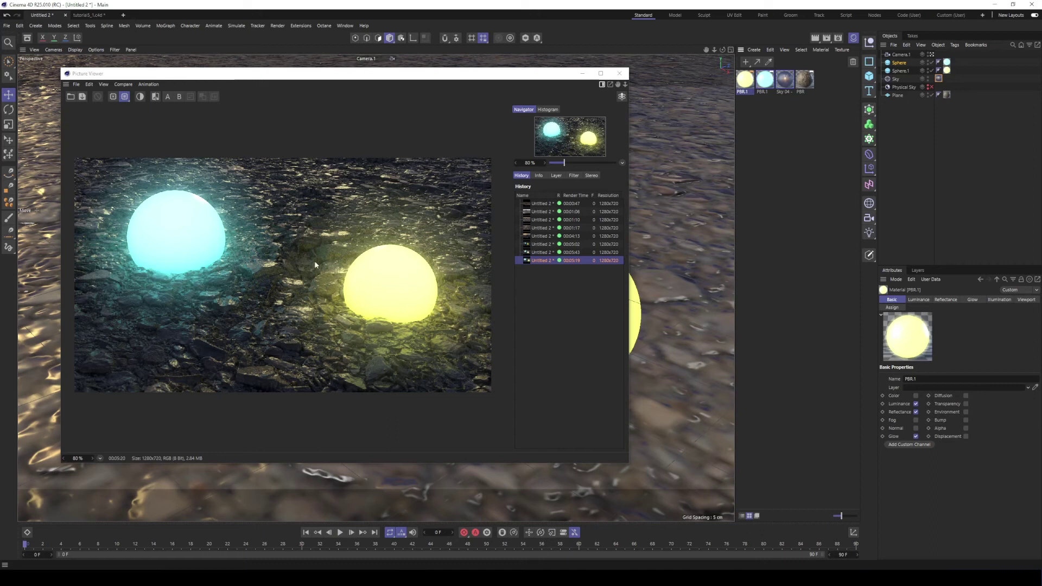
{"action": "scroll", "coordinate": [265, 279], "scroll_direction": "up", "scroll_amount": 3}
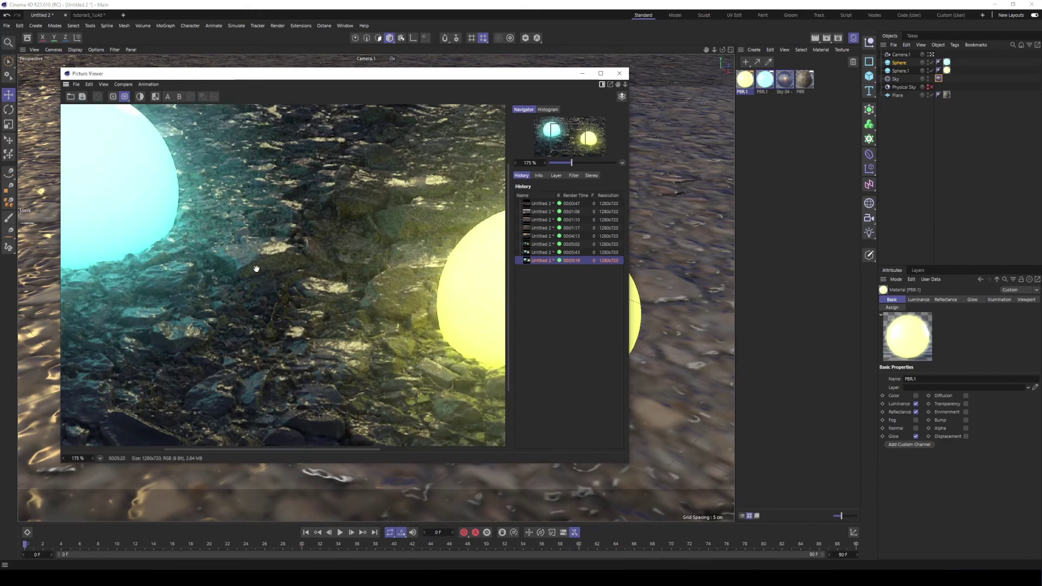
{"action": "scroll", "coordinate": [262, 286], "scroll_direction": "down", "scroll_amount": 4}
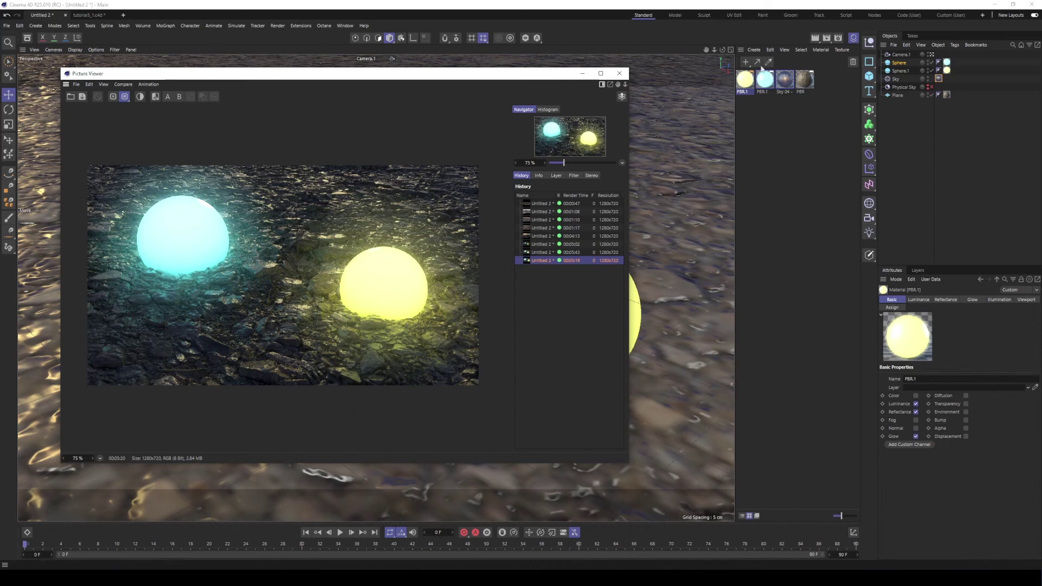
Review the Ambient Occlusion and Global Illumination effects in the render settings, and close the render viewer
{"action": "left_click", "coordinate": [839, 41]}
{"action": "left_click", "coordinate": [694, 139]}
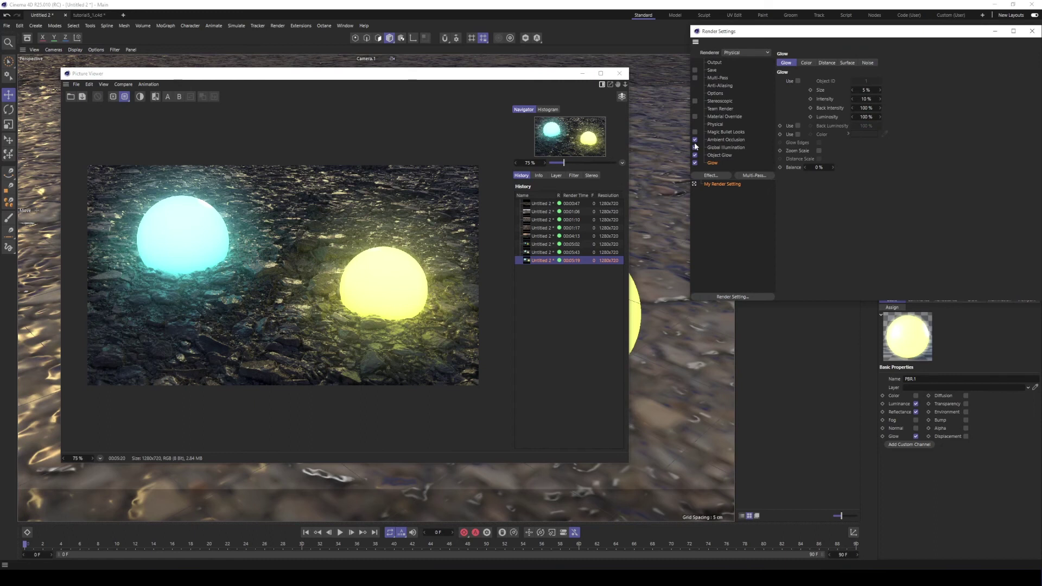
{"action": "left_click", "coordinate": [695, 147]}
{"action": "left_click", "coordinate": [1032, 31]}
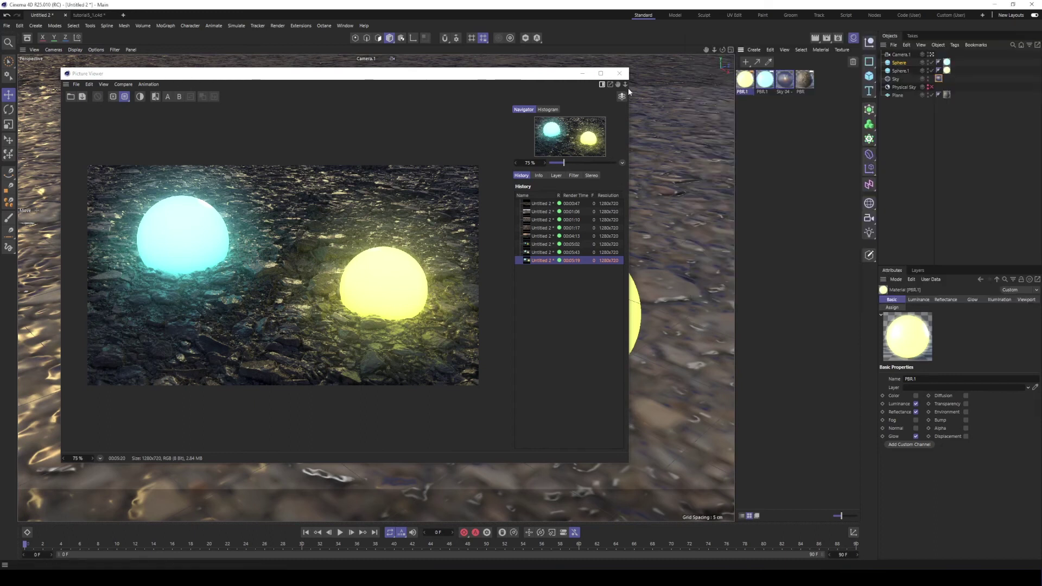
{"action": "left_click", "coordinate": [620, 73]}
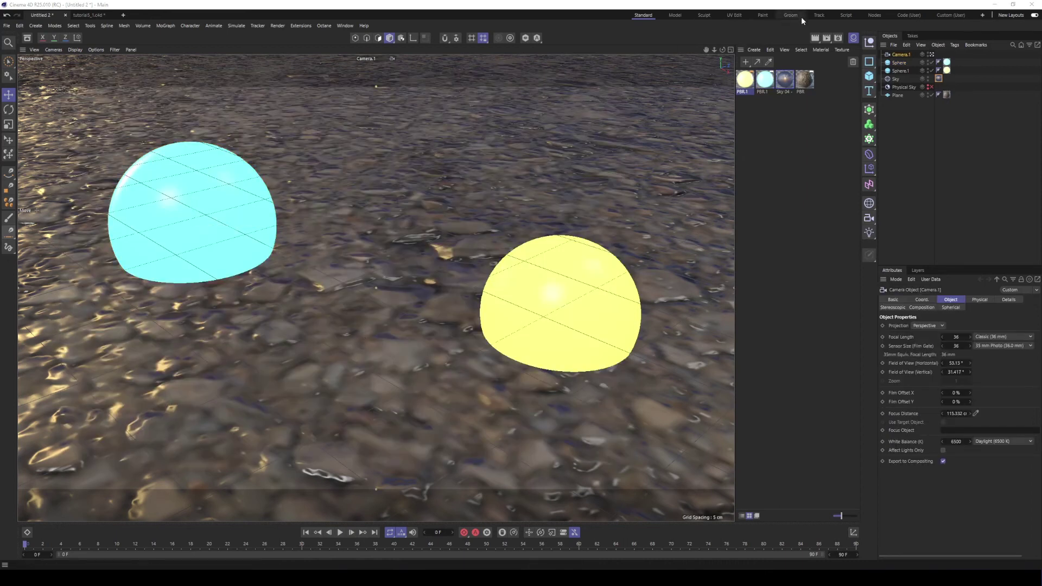
Enable Depth Of Field for the Physical renderer in the render settings, then close the settings window
{"action": "left_click", "coordinate": [844, 39]}
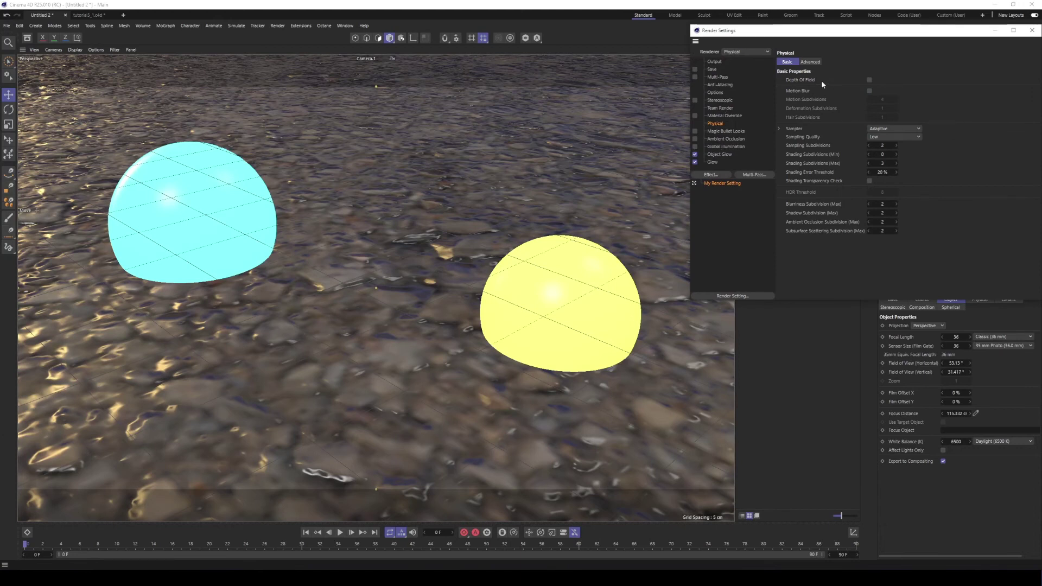
{"action": "left_click", "coordinate": [870, 80]}
{"action": "left_click_drag", "start_coordinate": [910, 31], "coordinate": [799, 36]}
{"action": "left_click", "coordinate": [920, 36]}
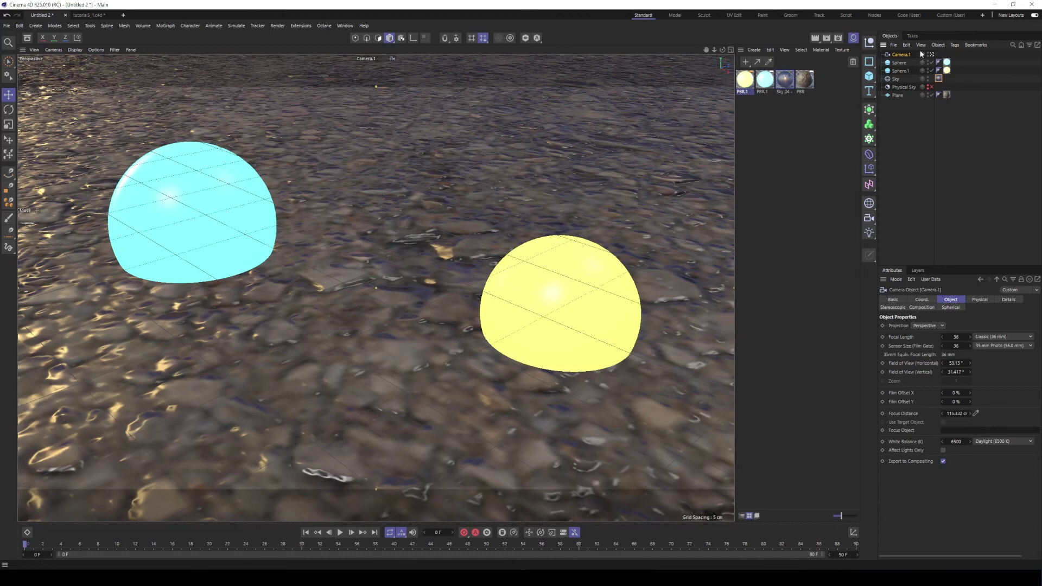
Add a Plain effector and, outside the camera view, move it to the rocks between the cyan and yellow spheres
{"action": "left_click", "coordinate": [573, 285]}
{"action": "left_click", "coordinate": [901, 54]}
{"action": "left_click", "coordinate": [870, 171]}
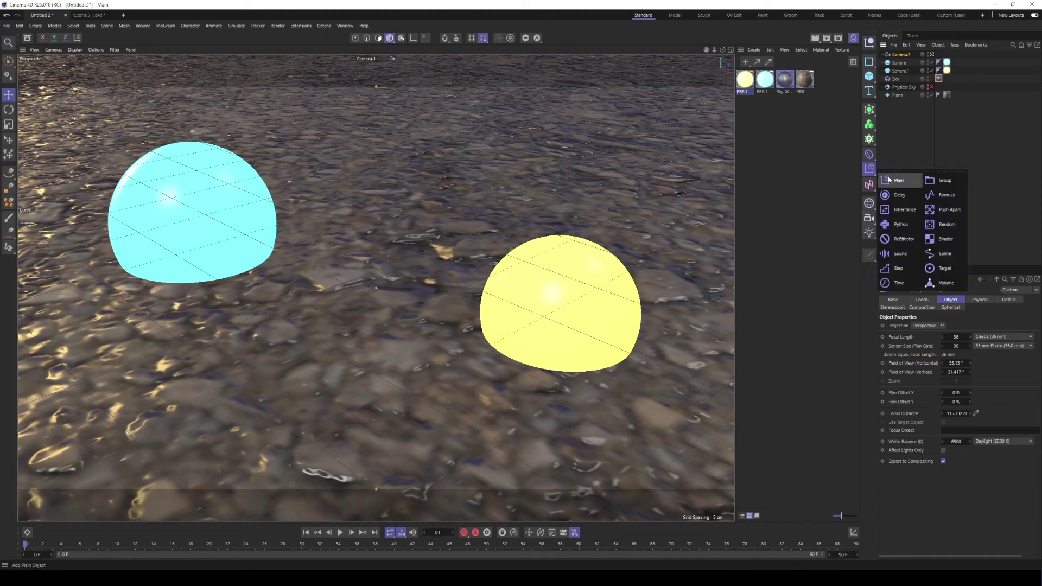
{"action": "left_click", "coordinate": [889, 177]}
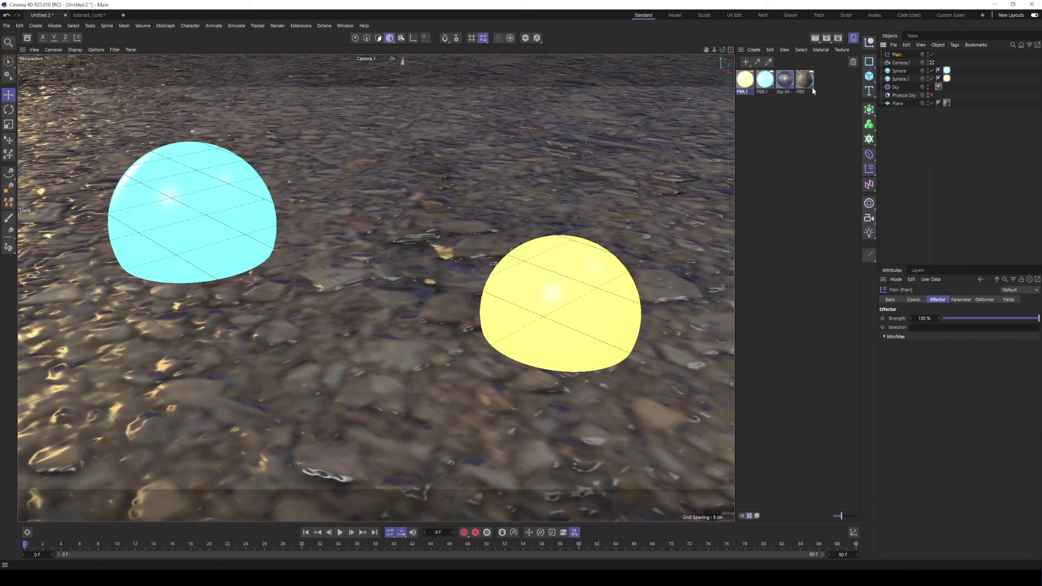
{"action": "left_click", "coordinate": [932, 63]}
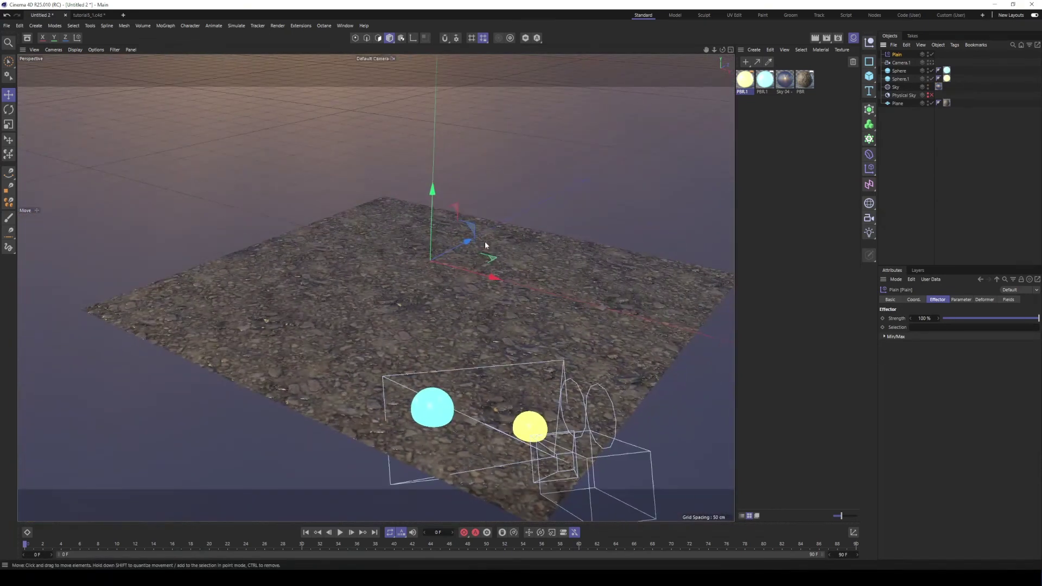
{"action": "left_click_drag", "start_coordinate": [470, 244], "coordinate": [562, 411]}
{"action": "left_click_drag", "start_coordinate": [530, 358], "coordinate": [490, 392]}
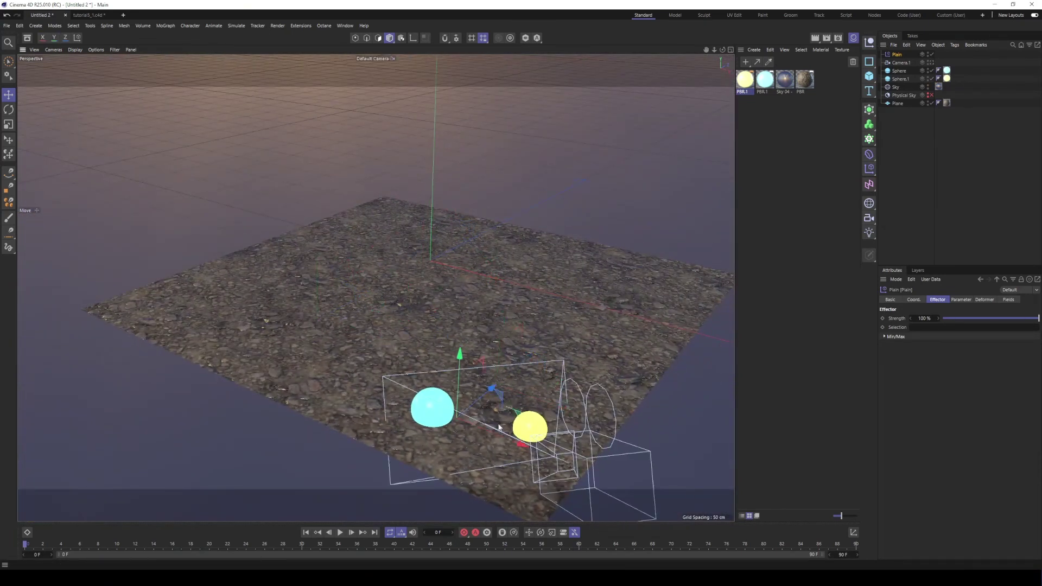
{"action": "left_click_drag", "start_coordinate": [524, 444], "coordinate": [554, 457]}
{"action": "scroll", "coordinate": [486, 435], "scroll_direction": "up", "scroll_amount": 5}
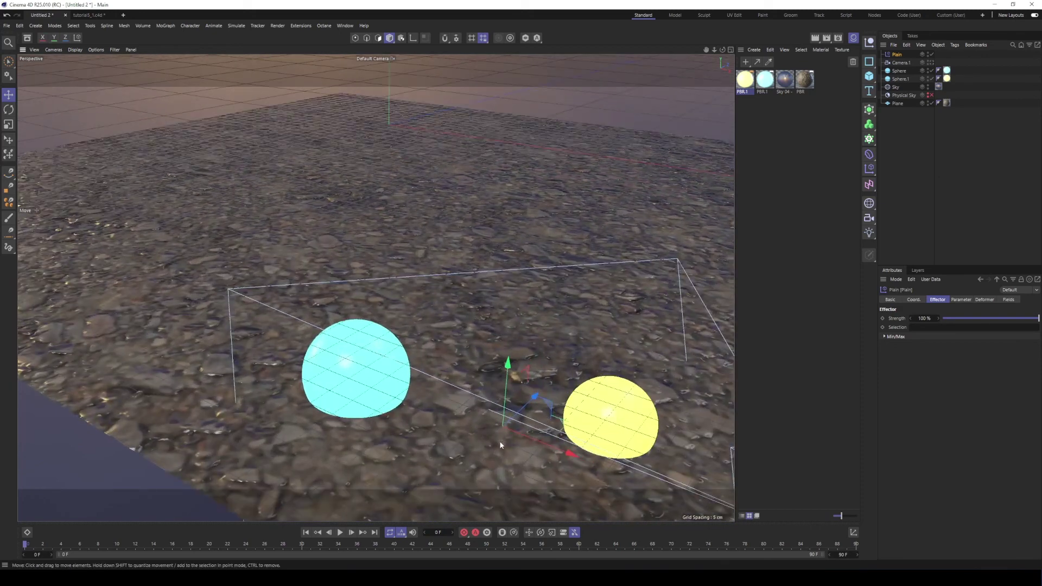
Refine the Plain effector's horizontal position between the spheres, checking it from above and through Camera.1
{"action": "left_click_drag", "start_coordinate": [487, 436], "coordinate": [335, 341], "text": "alt"}
{"action": "left_click_drag", "start_coordinate": [399, 426], "coordinate": [542, 462]}
{"action": "left_click_drag", "start_coordinate": [447, 439], "coordinate": [499, 410], "text": "alt"}
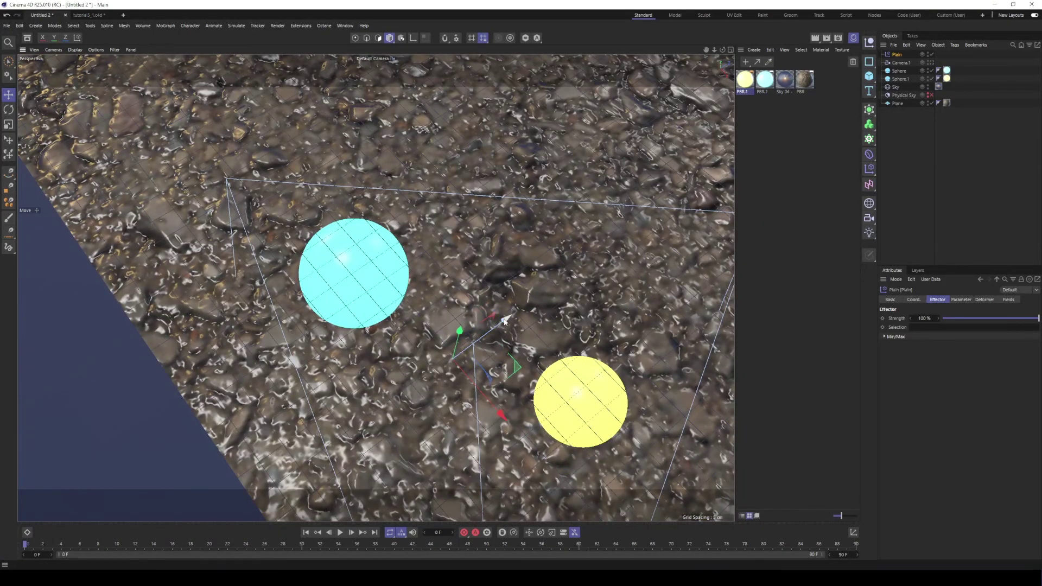
{"action": "left_click_drag", "start_coordinate": [507, 320], "coordinate": [523, 309]}
{"action": "left_click_drag", "start_coordinate": [495, 409], "coordinate": [517, 376], "text": "alt"}
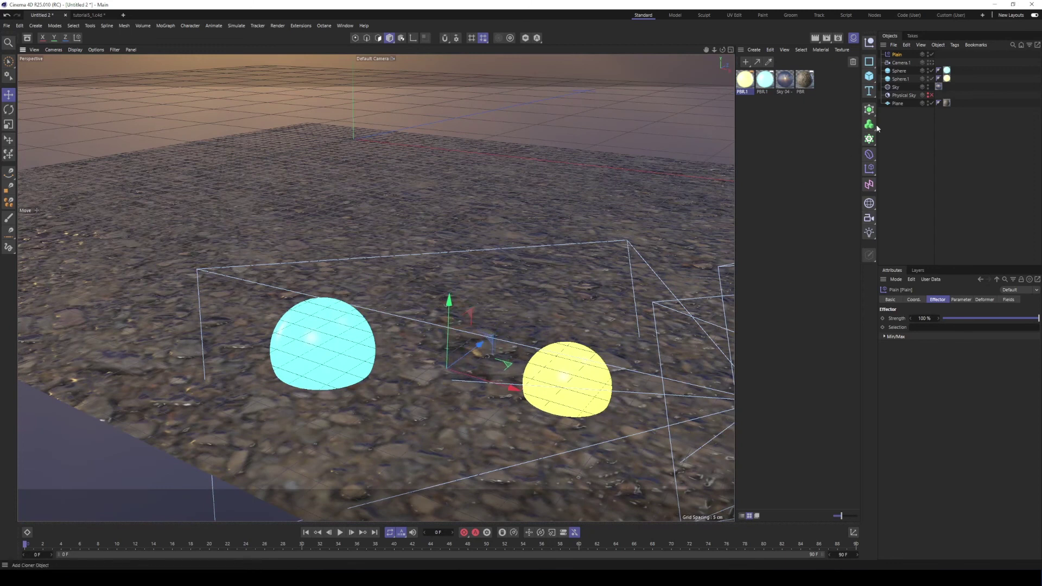
{"action": "left_click", "coordinate": [932, 63]}
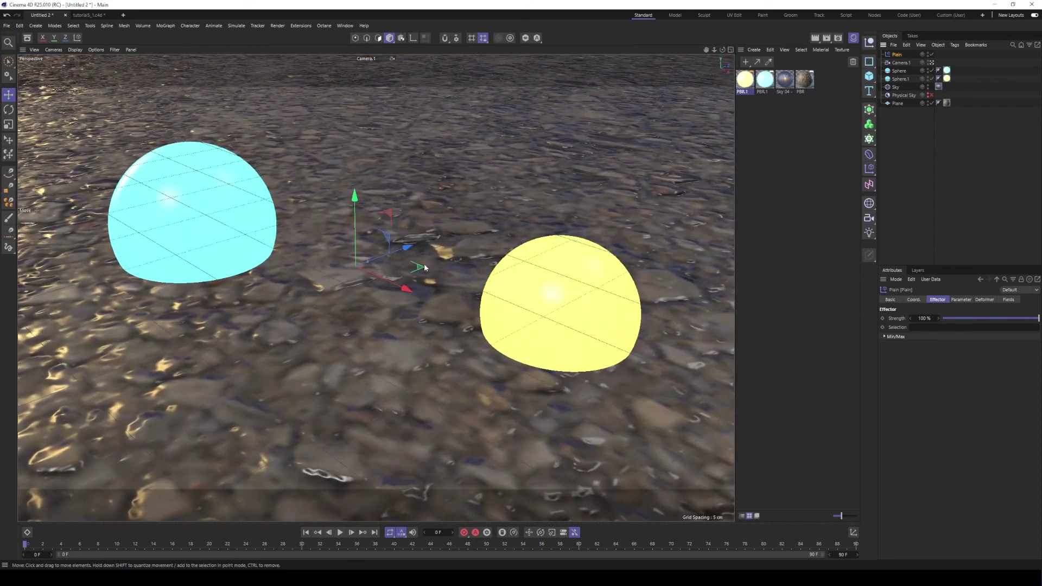
{"action": "left_click_drag", "start_coordinate": [406, 289], "coordinate": [419, 295]}
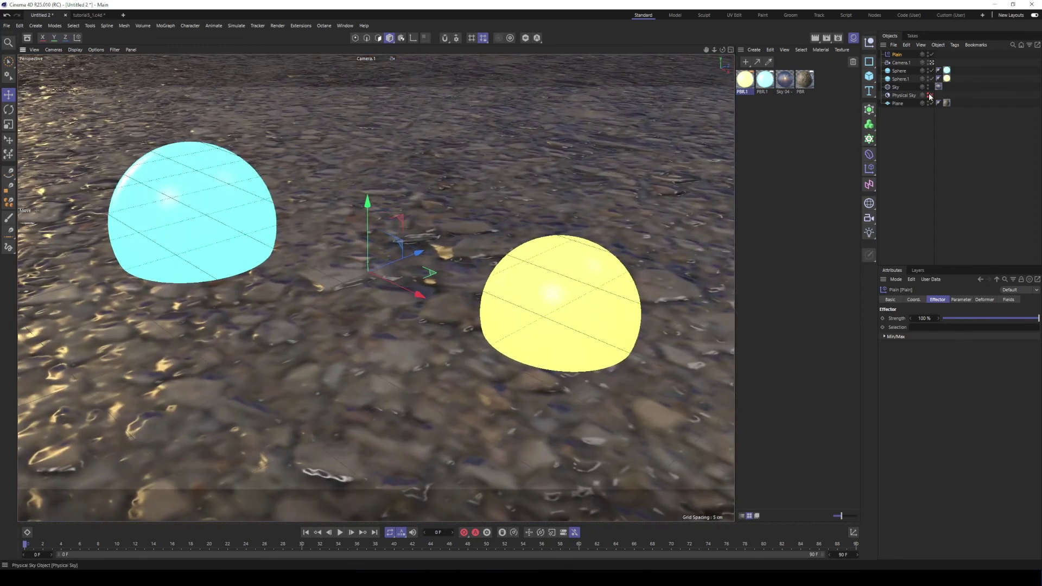
Lower the Plain effector slightly toward the rock plane and return to the Camera.1 view
{"action": "left_click", "coordinate": [932, 63]}
{"action": "left_click_drag", "start_coordinate": [427, 342], "coordinate": [649, 396], "text": "alt"}
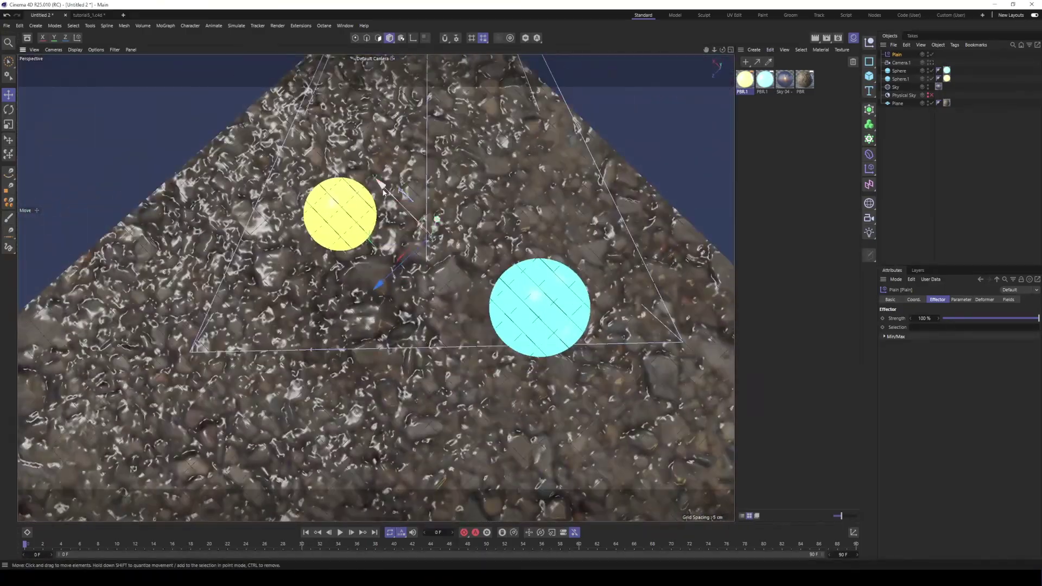
{"action": "left_click_drag", "start_coordinate": [417, 305], "coordinate": [217, 203], "text": "alt"}
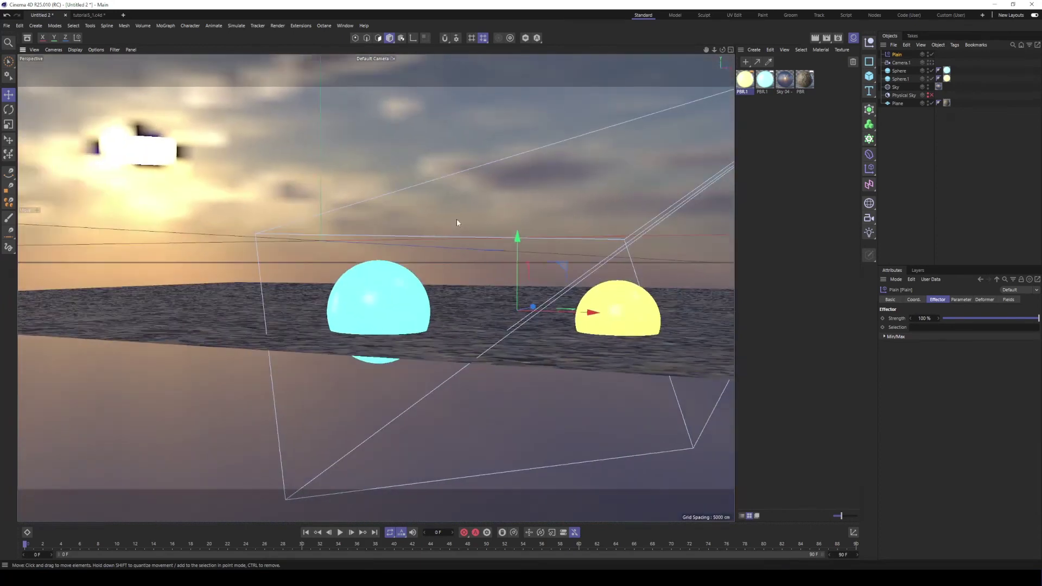
{"action": "left_click_drag", "start_coordinate": [517, 237], "coordinate": [518, 248]}
{"action": "left_click_drag", "start_coordinate": [559, 307], "coordinate": [566, 344], "text": "alt"}
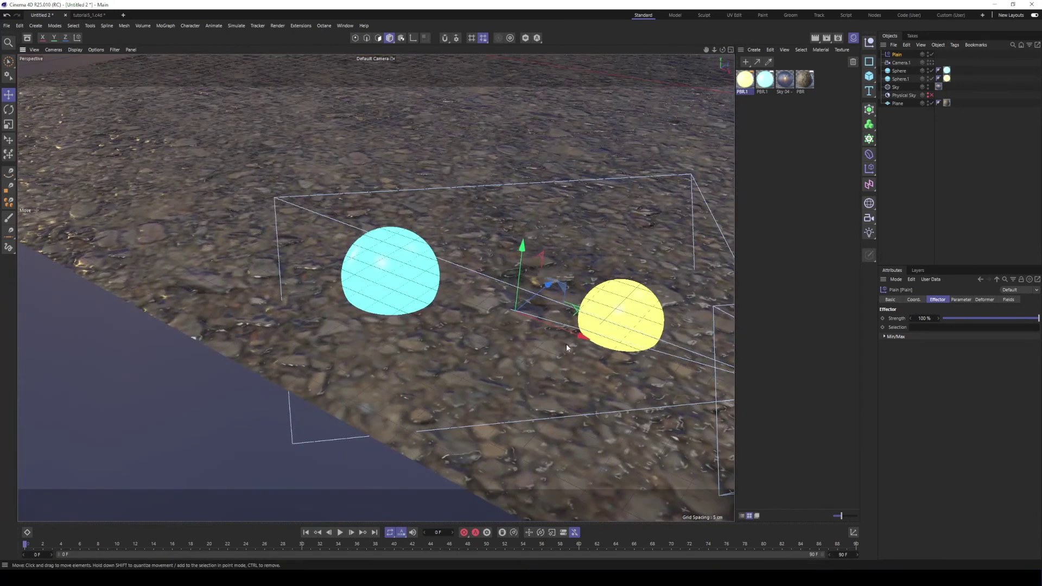
{"action": "left_click", "coordinate": [931, 63]}
Assign the Plain effector as Camera.1's focus object and display the camera's physical properties
{"action": "left_click", "coordinate": [900, 63]}
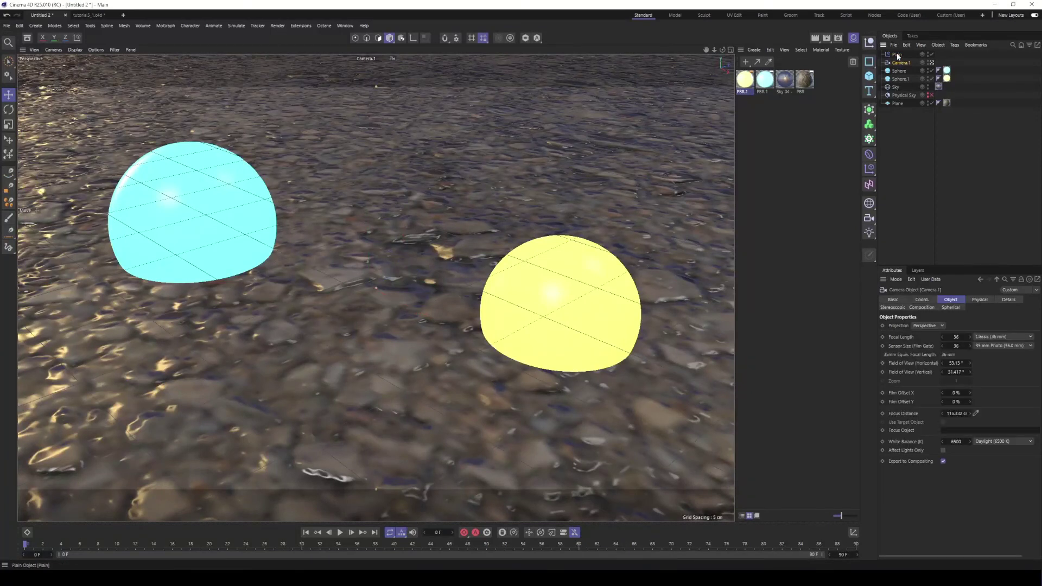
{"action": "left_click_drag", "start_coordinate": [898, 56], "coordinate": [959, 432]}
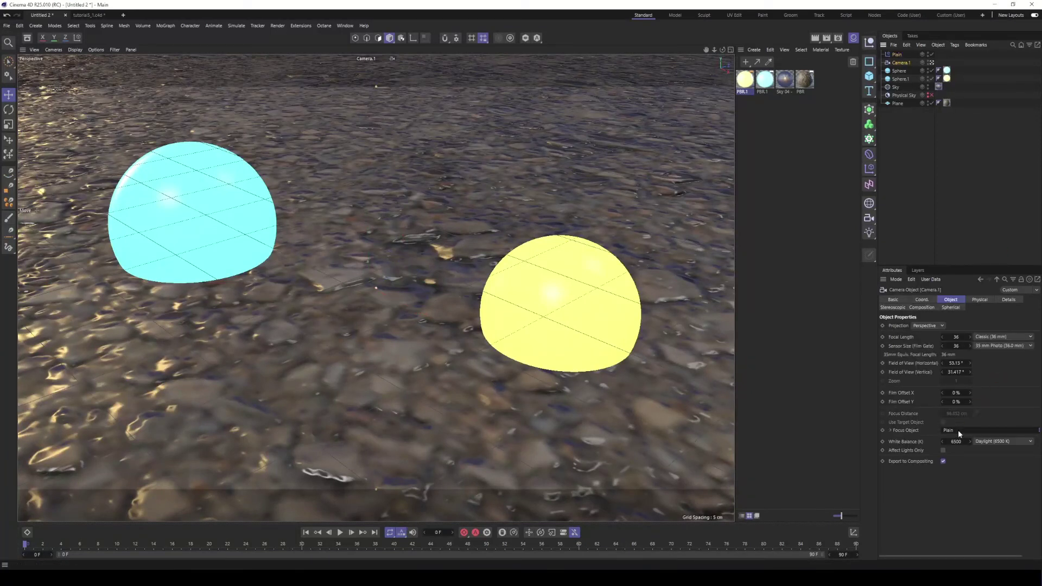
{"action": "left_click", "coordinate": [974, 302]}
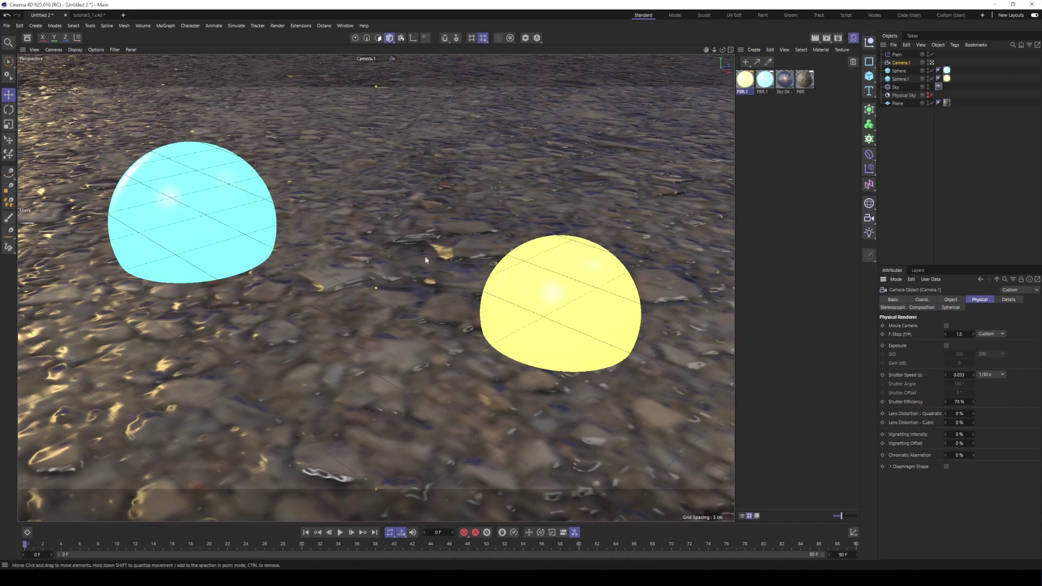
Render the scene in the Picture Viewer and compare the new image with the two preceding renders in the history
{"action": "left_click", "coordinate": [827, 40]}
{"action": "left_click_drag", "start_coordinate": [665, 33], "coordinate": [277, 65]}
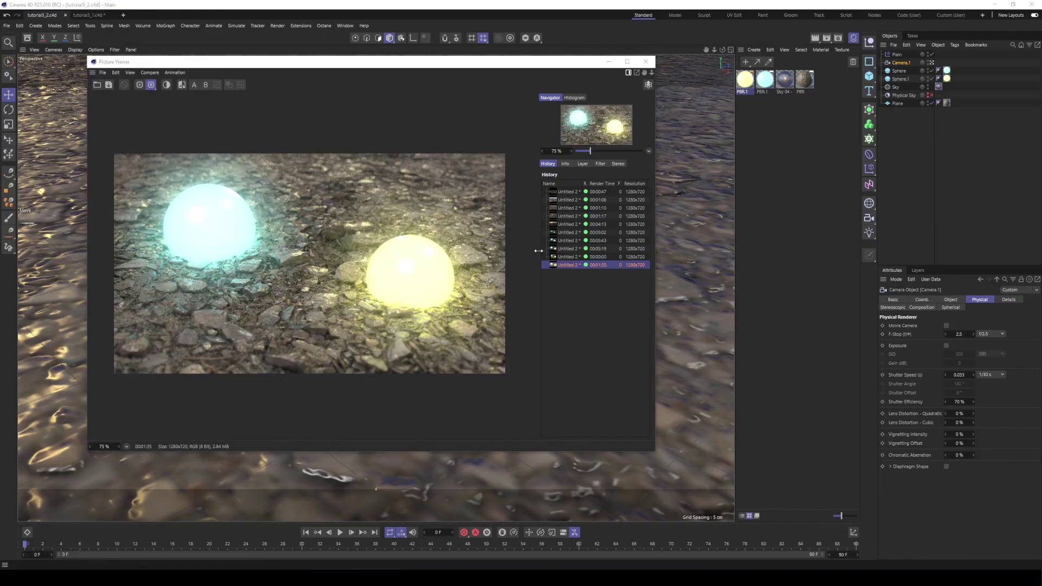
{"action": "left_click", "coordinate": [565, 258]}
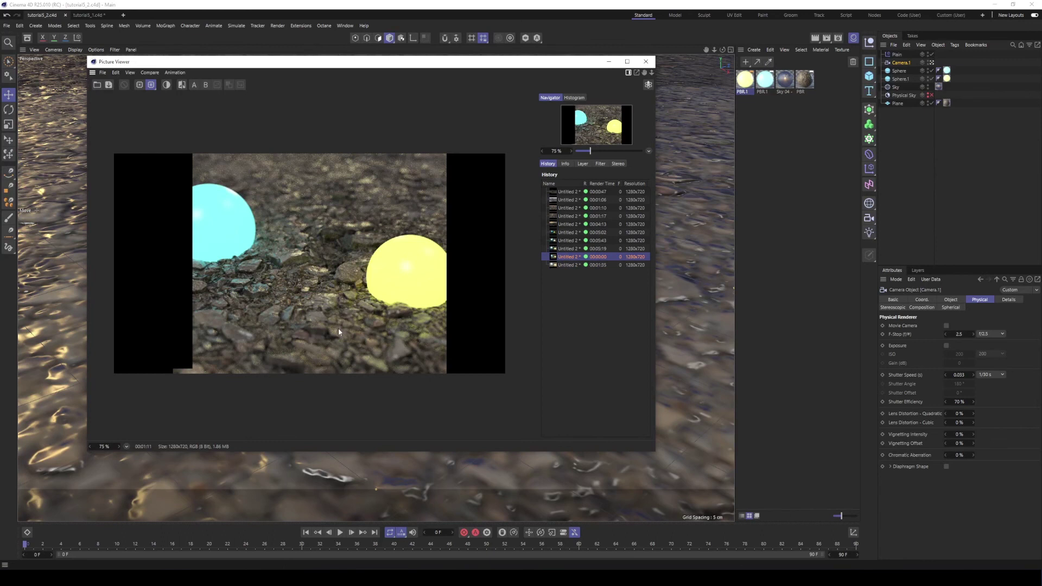
{"action": "left_click", "coordinate": [577, 250]}
{"action": "left_click", "coordinate": [568, 258]}
{"action": "left_click", "coordinate": [565, 265]}
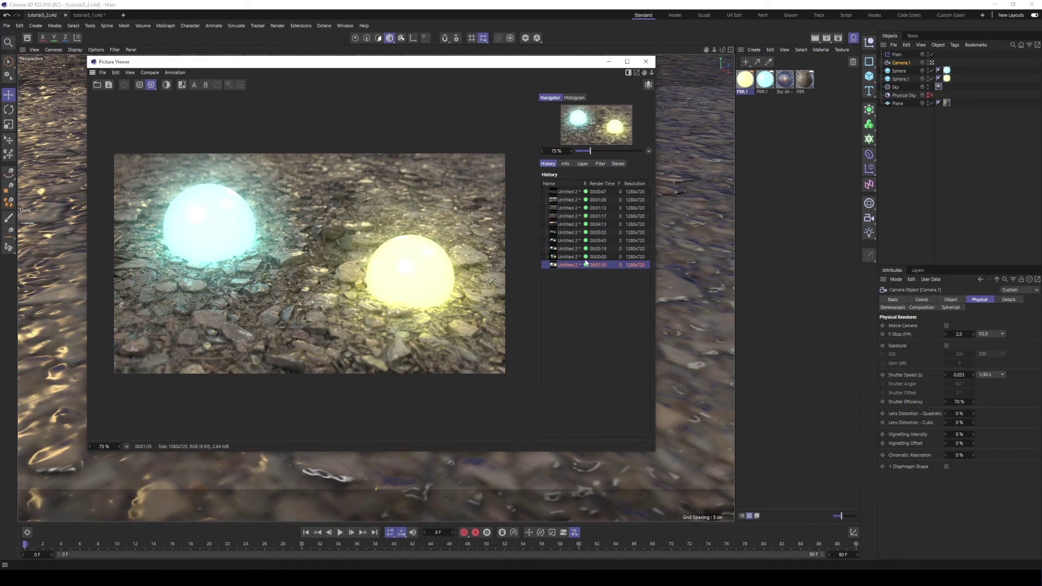
Set the Physical renderer's Sampling Quality to High in the render settings
{"action": "left_click", "coordinate": [839, 38]}
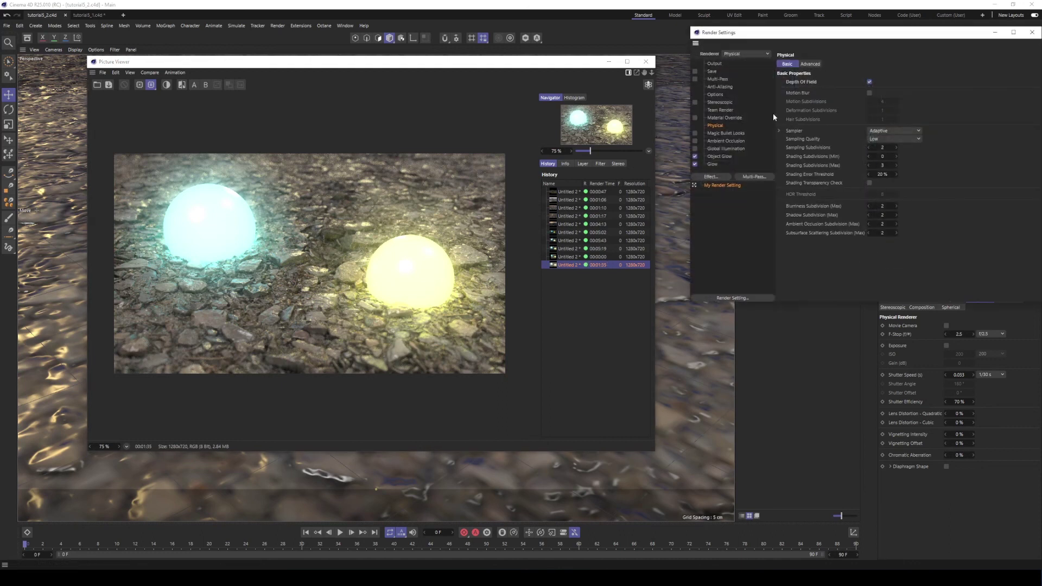
{"action": "left_click", "coordinate": [872, 139]}
{"action": "left_click", "coordinate": [876, 163]}
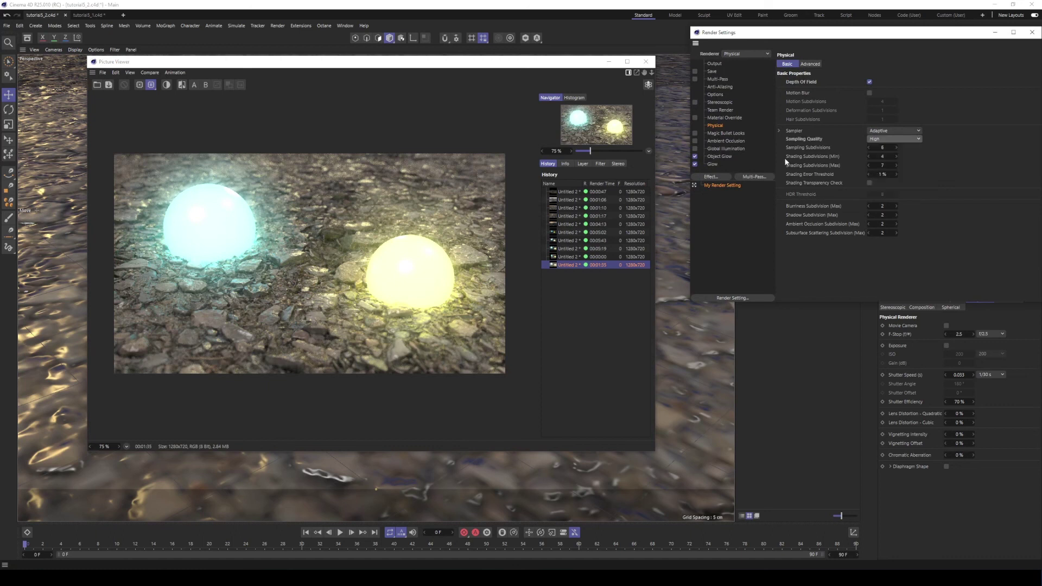
Enable Ambient Occlusion and Global Illumination, and go through their options, the GI sample choices and the Physical settings
{"action": "left_click", "coordinate": [696, 141]}
{"action": "left_click", "coordinate": [722, 141]}
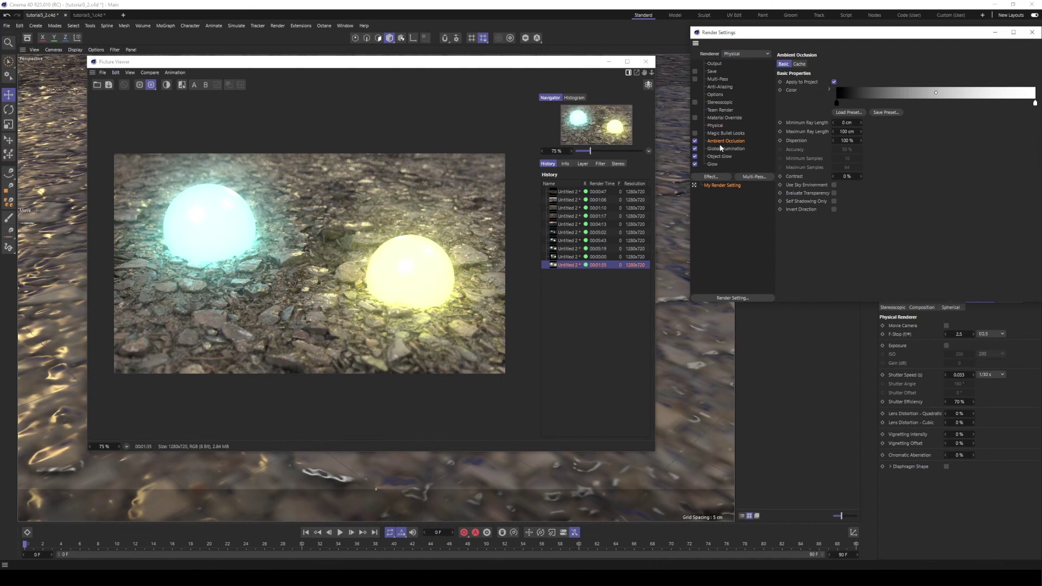
{"action": "left_click", "coordinate": [721, 148]}
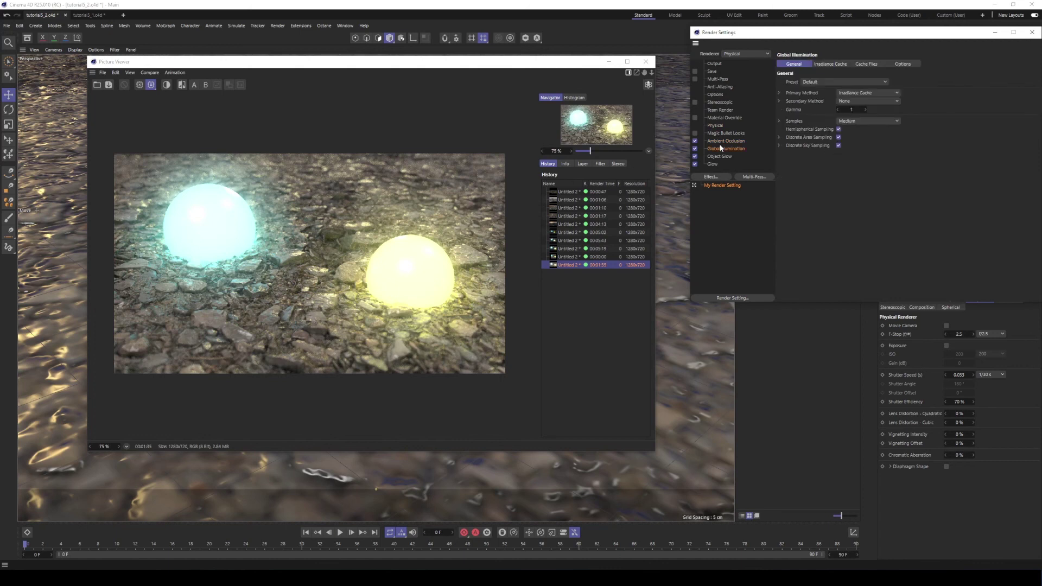
{"action": "left_click", "coordinate": [848, 123]}
{"action": "left_click", "coordinate": [880, 189]}
{"action": "left_click", "coordinate": [725, 141]}
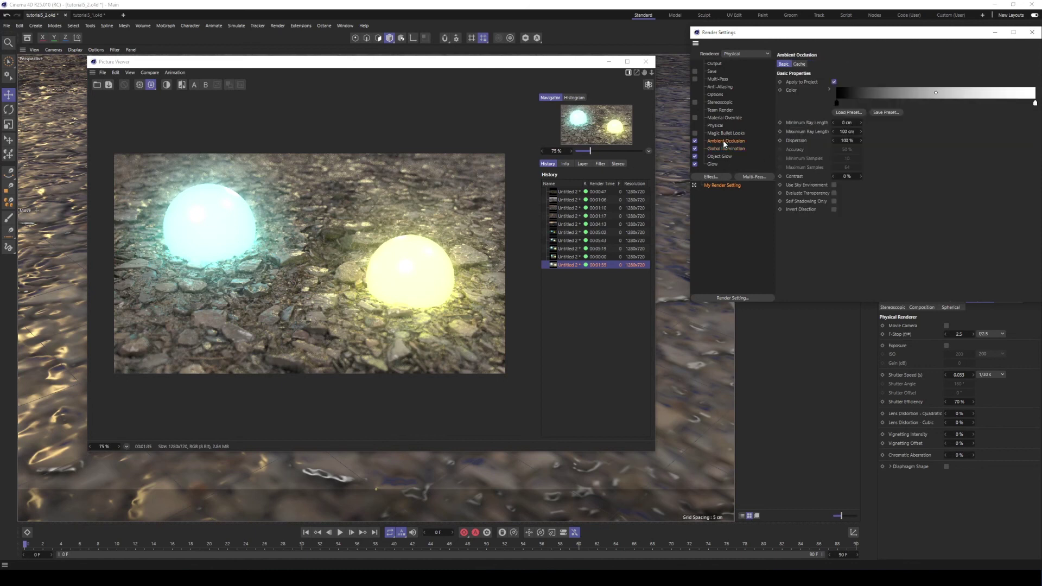
{"action": "left_click", "coordinate": [717, 126]}
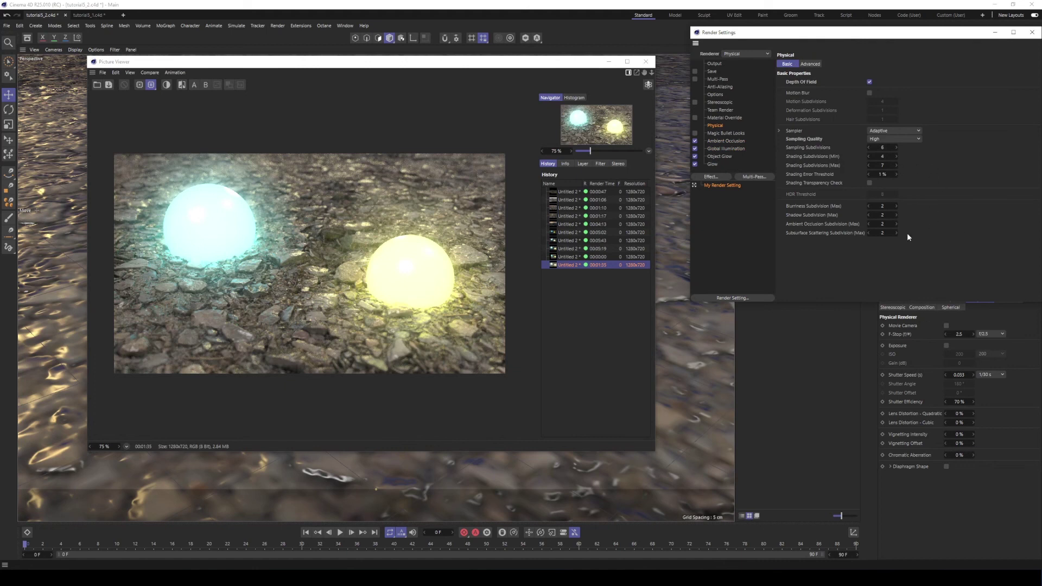
Check the output settings, enable saving the render as a PNG file named tutorial3_2.png, and close the render settings
{"action": "left_click", "coordinate": [714, 64]}
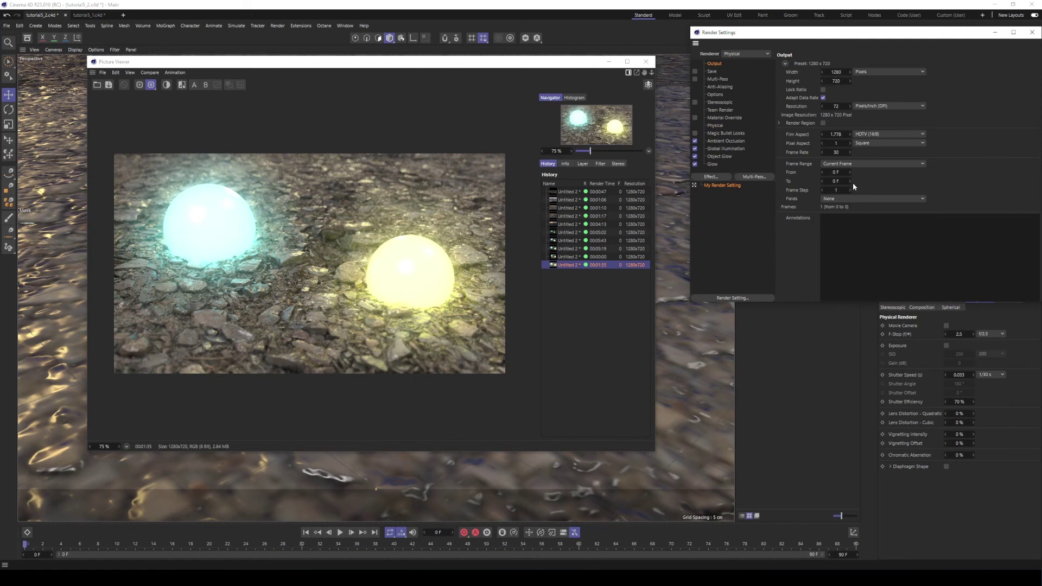
{"action": "left_click", "coordinate": [713, 72]}
{"action": "left_click", "coordinate": [924, 90]}
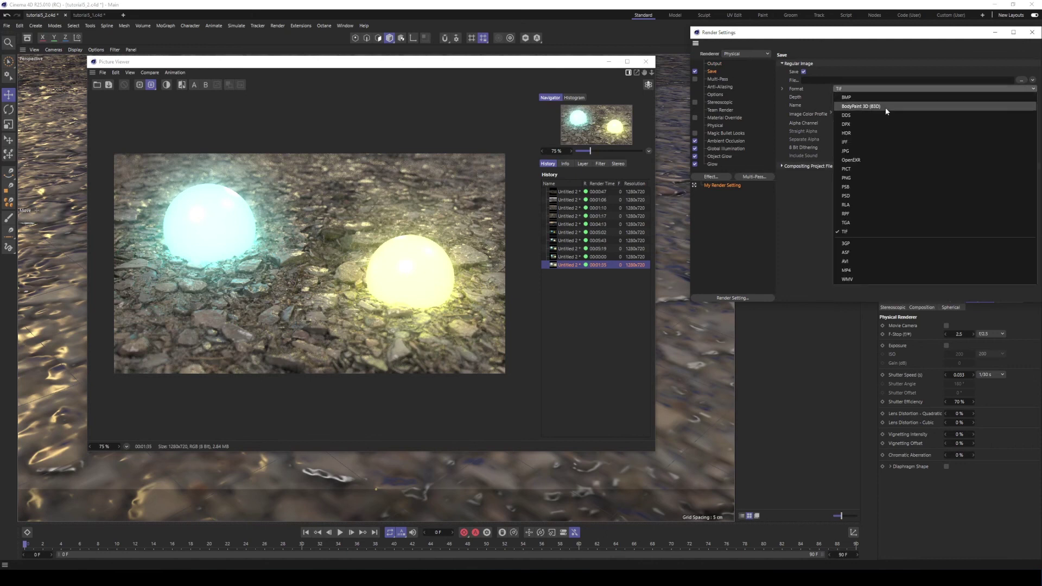
{"action": "left_click", "coordinate": [854, 177]}
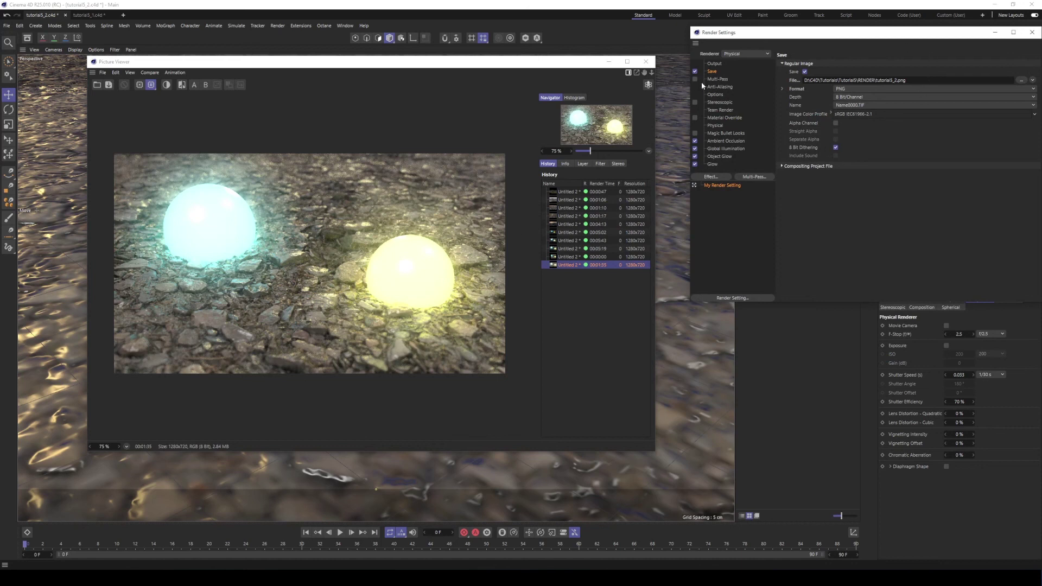
{"action": "left_click", "coordinate": [1033, 32]}
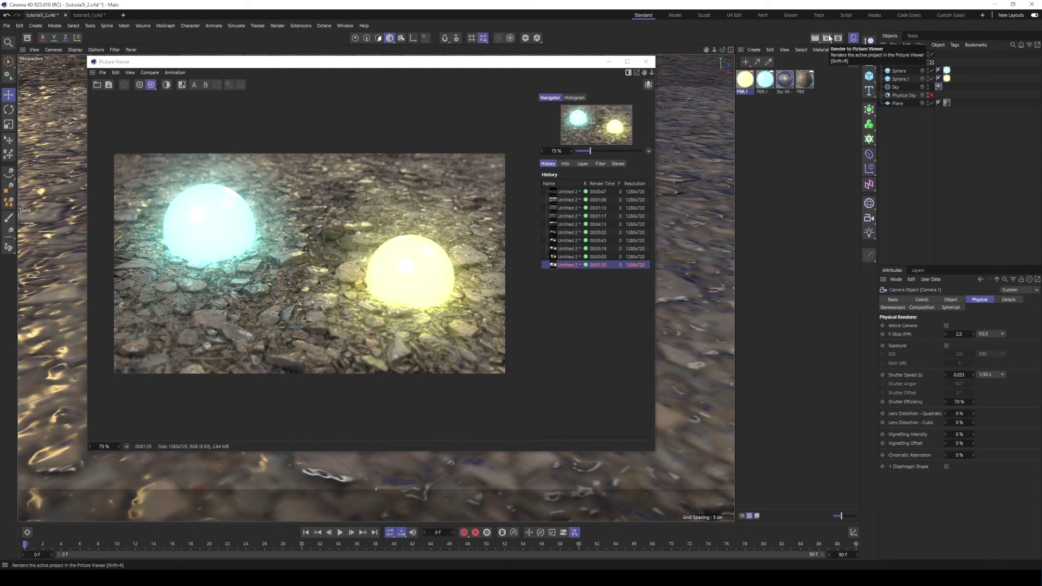
Save the project and render the final image to the Picture Viewer
{"action": "left_click", "coordinate": [6, 26]}
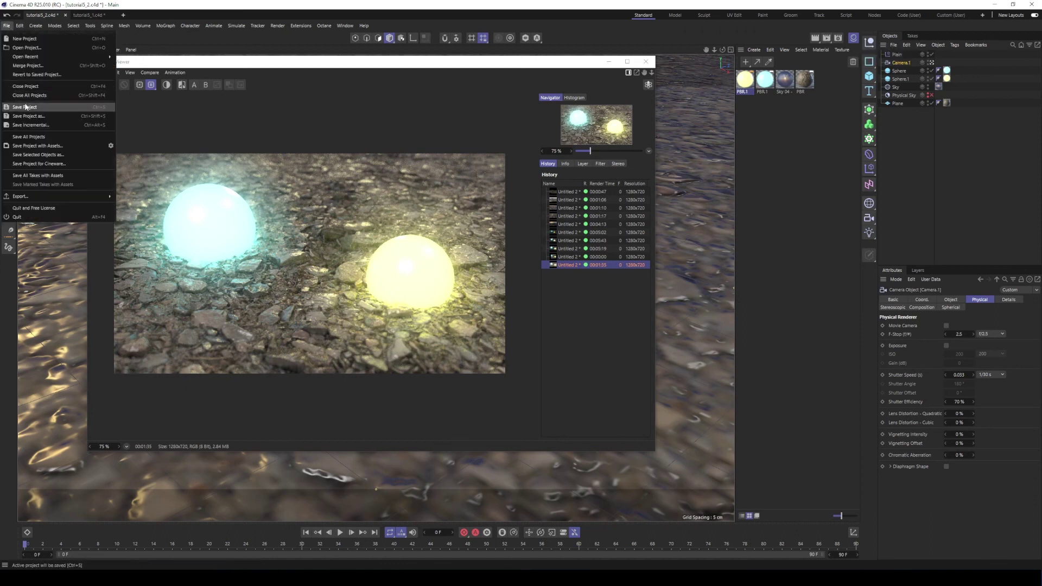
{"action": "left_click", "coordinate": [25, 106]}
{"action": "left_click", "coordinate": [826, 39]}
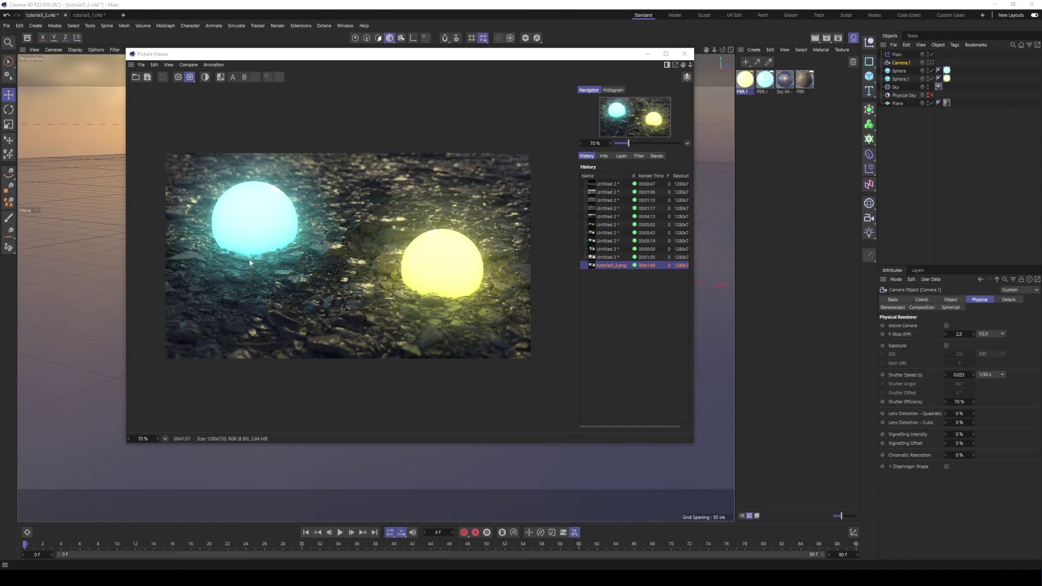
Inspect the finished render up close around the cyan and yellow spheres and the rocks between them
{"action": "scroll", "coordinate": [250, 263], "scroll_direction": "up", "scroll_amount": 5}
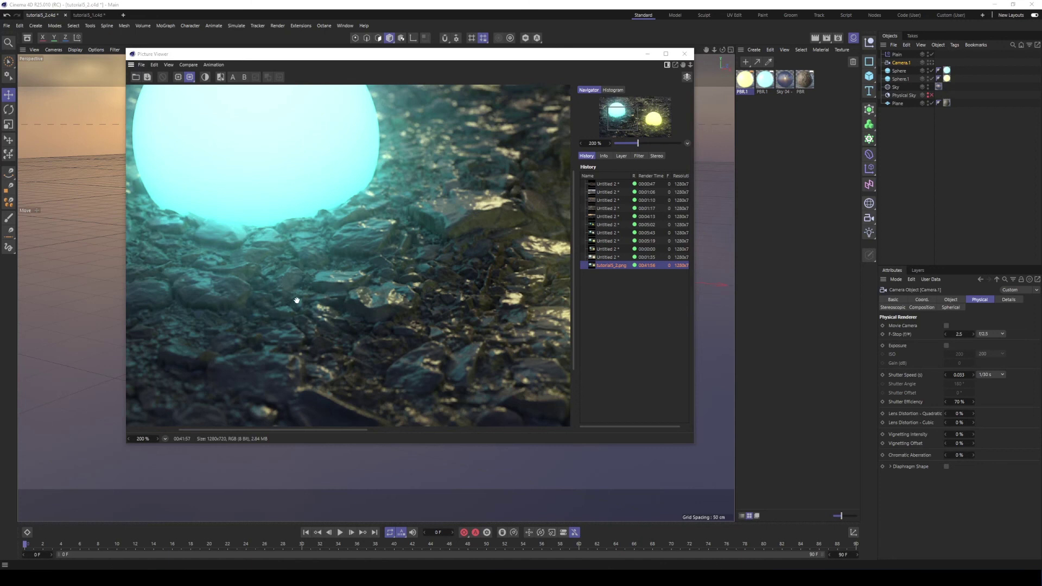
{"action": "scroll", "coordinate": [296, 300], "scroll_direction": "down", "scroll_amount": 6}
{"action": "scroll", "coordinate": [489, 317], "scroll_direction": "up", "scroll_amount": 4}
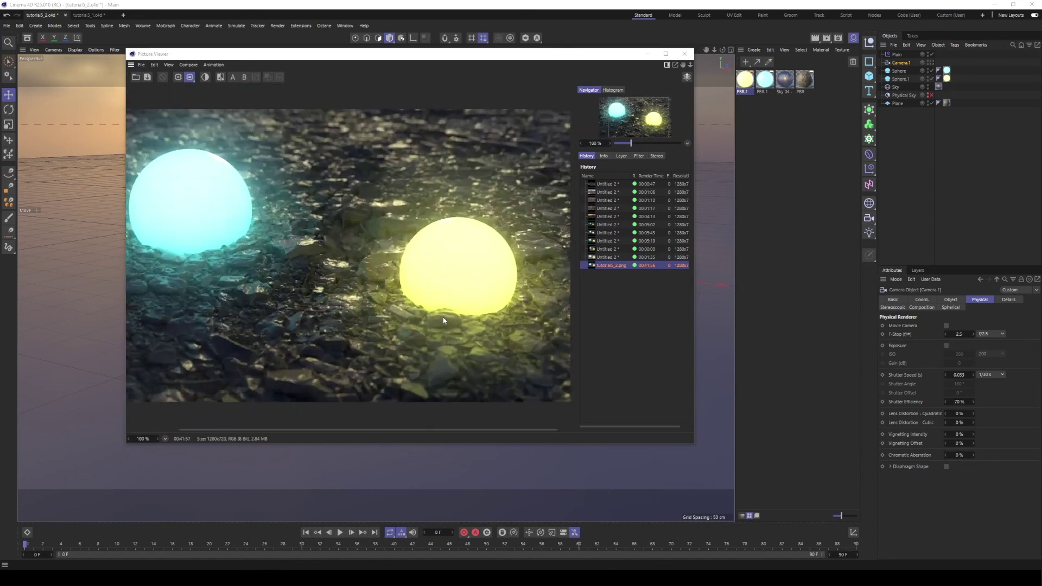
{"action": "scroll", "coordinate": [384, 257], "scroll_direction": "up", "scroll_amount": 2}
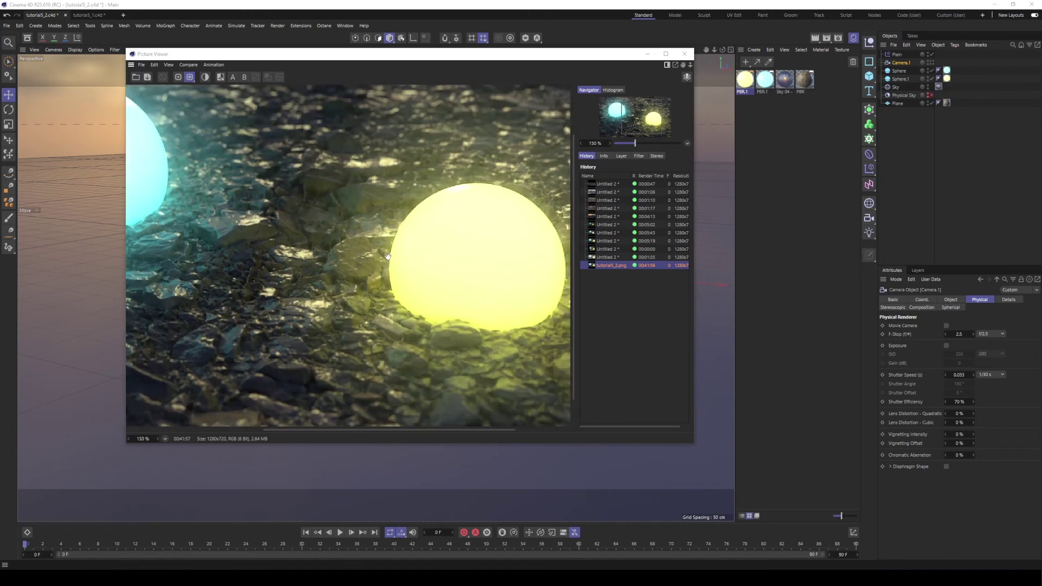
View the whole render, compare it with the earlier saved render in the Photos app, and minimize Photos and the Picture Viewer
{"action": "scroll", "coordinate": [374, 257], "scroll_direction": "down", "scroll_amount": 5}
{"action": "scroll", "coordinate": [362, 265], "scroll_direction": "up", "scroll_amount": 2}
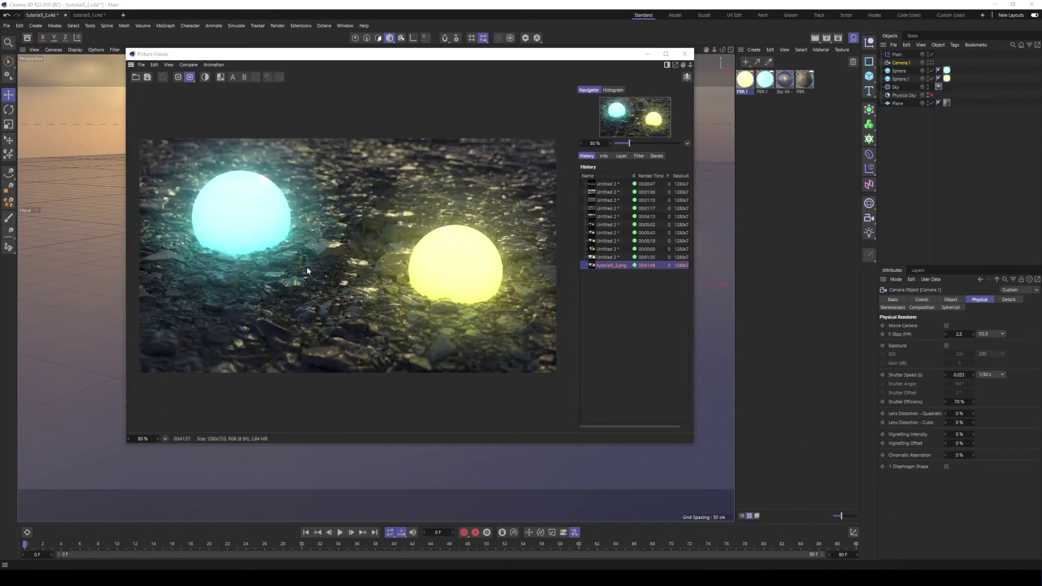
{"action": "scroll", "coordinate": [352, 271], "scroll_direction": "down", "scroll_amount": 1}
{"action": "left_click", "coordinate": [233, 577]}
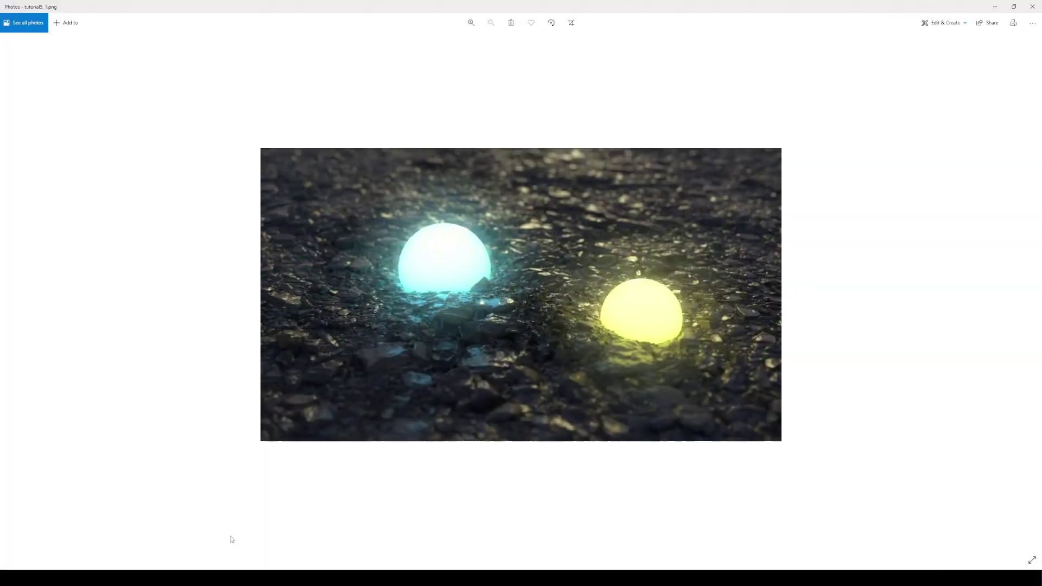
{"action": "scroll", "coordinate": [537, 316], "scroll_direction": "up", "scroll_amount": 1}
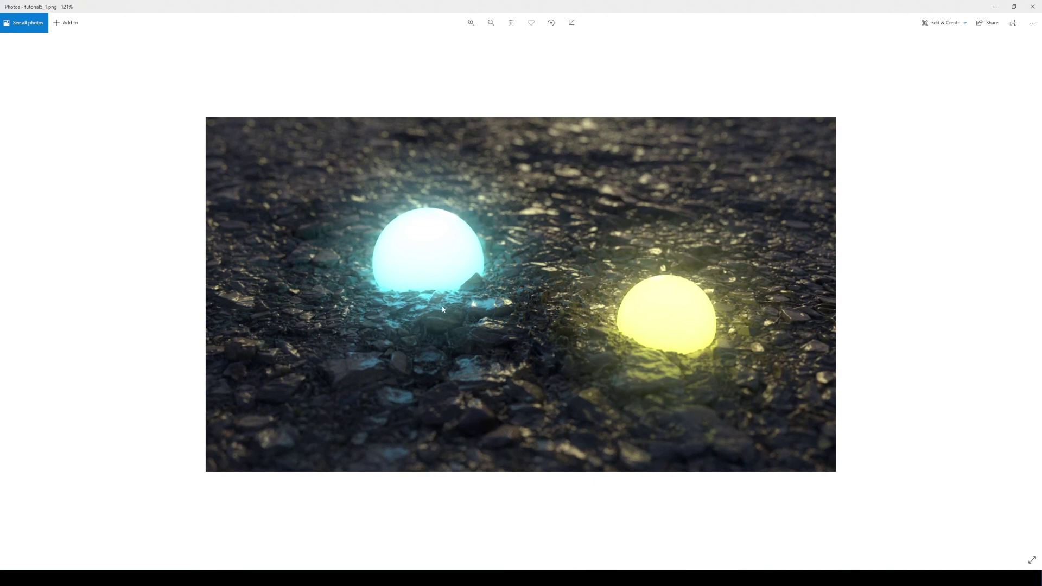
{"action": "left_click", "coordinate": [998, 5]}
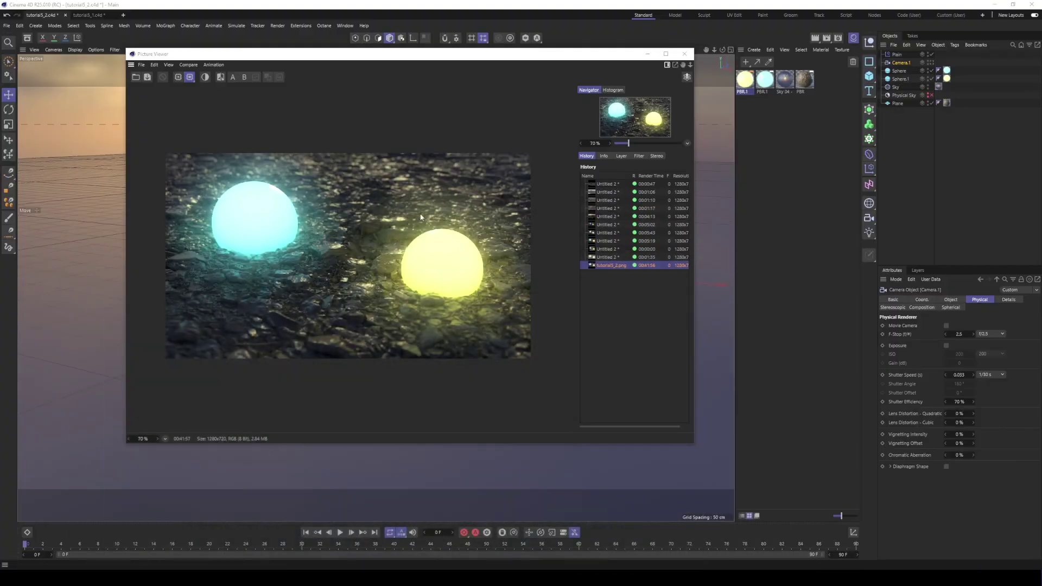
{"action": "left_click", "coordinate": [648, 54]}
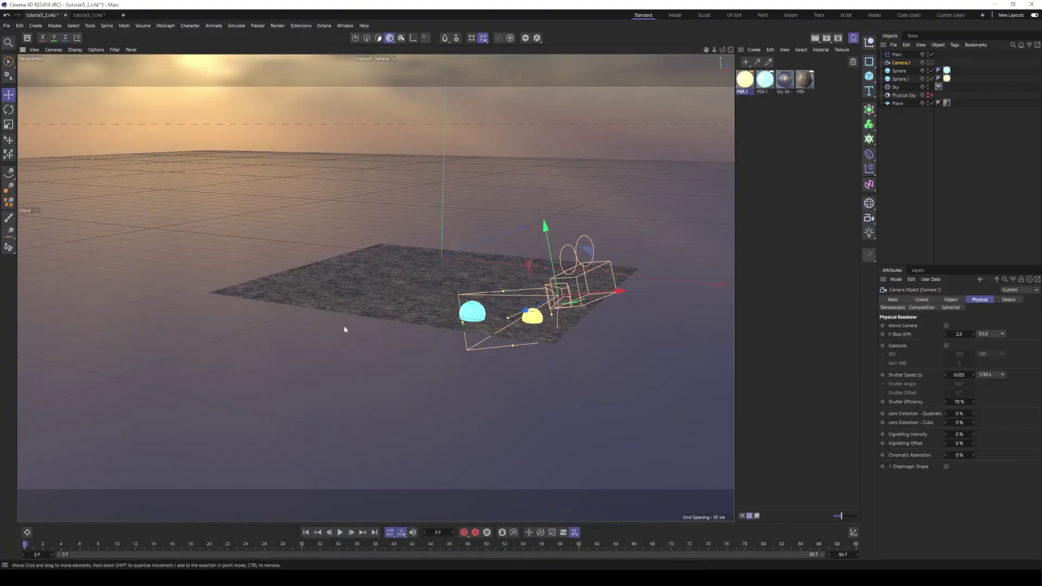
Examine the rock plane up close in the viewport and check the Diffusion channel of its PBR material
{"action": "left_click_drag", "start_coordinate": [501, 305], "coordinate": [491, 325], "text": "alt"}
{"action": "scroll", "coordinate": [501, 301], "scroll_direction": "up", "scroll_amount": 2}
{"action": "scroll", "coordinate": [472, 293], "scroll_direction": "up", "scroll_amount": 3}
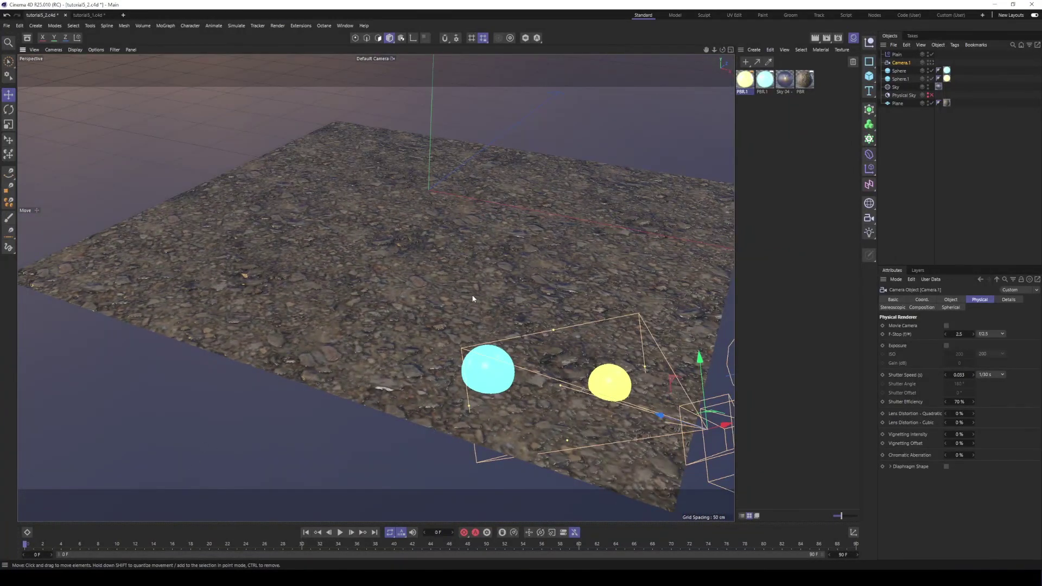
{"action": "left_click_drag", "start_coordinate": [427, 274], "coordinate": [438, 306], "text": "alt"}
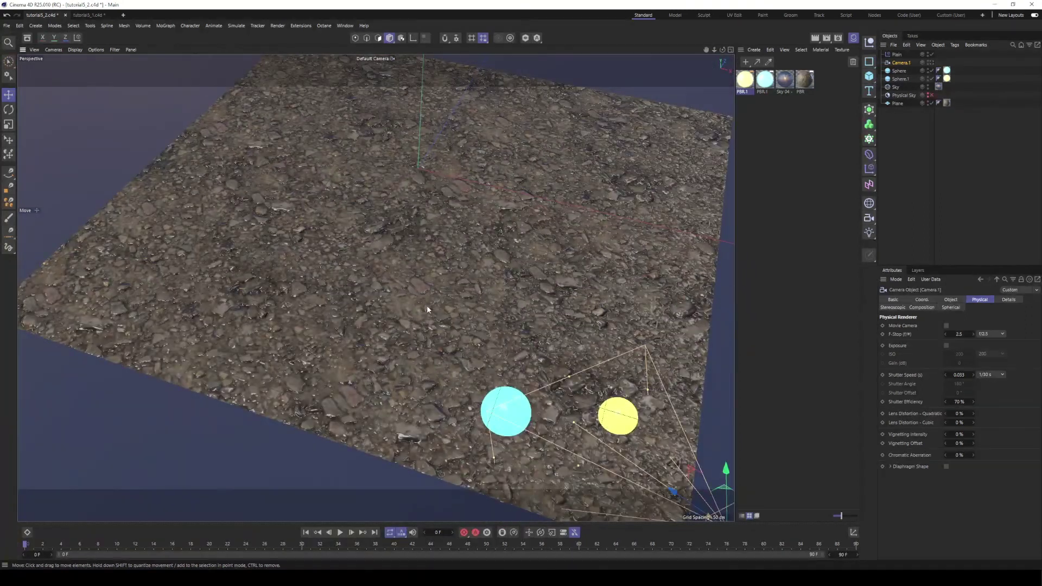
{"action": "mouse_move", "coordinate": [377, 388]}
{"action": "left_mouse_down", "text": "alt"}
{"action": "mouse_move", "coordinate": [414, 352]}
{"action": "mouse_move", "coordinate": [395, 360]}
{"action": "mouse_move", "coordinate": [392, 378]}
{"action": "left_mouse_up", "text": "alt"}
{"action": "scroll", "coordinate": [408, 347], "scroll_direction": "up", "scroll_amount": 3}
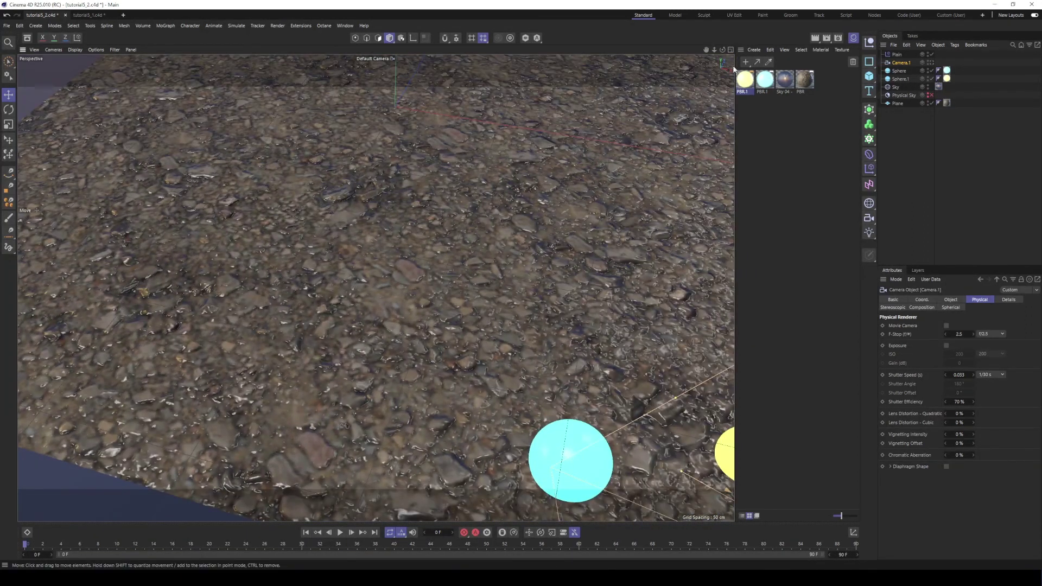
{"action": "double_click", "coordinate": [803, 80]}
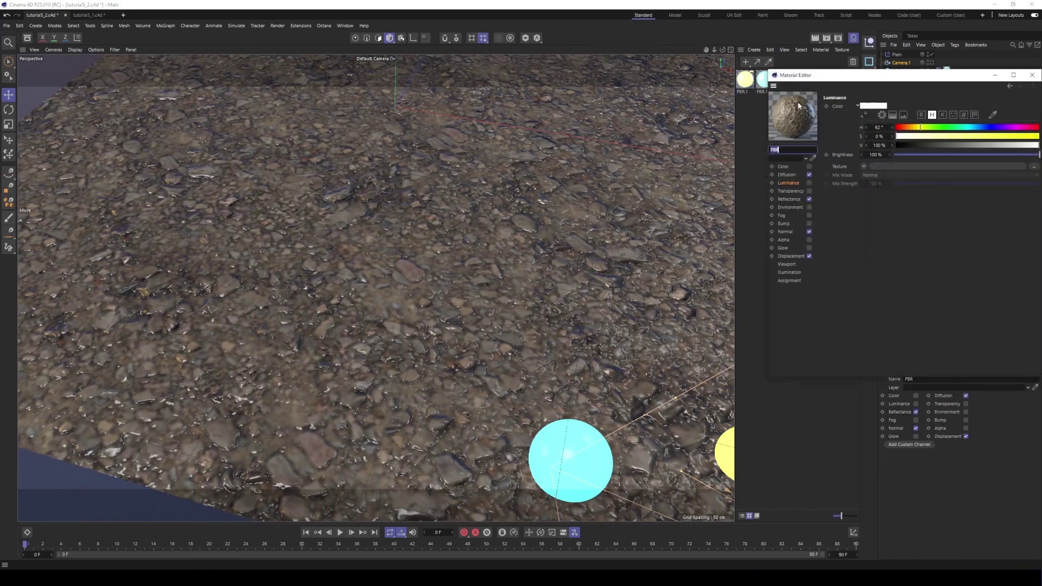
{"action": "left_click", "coordinate": [781, 175]}
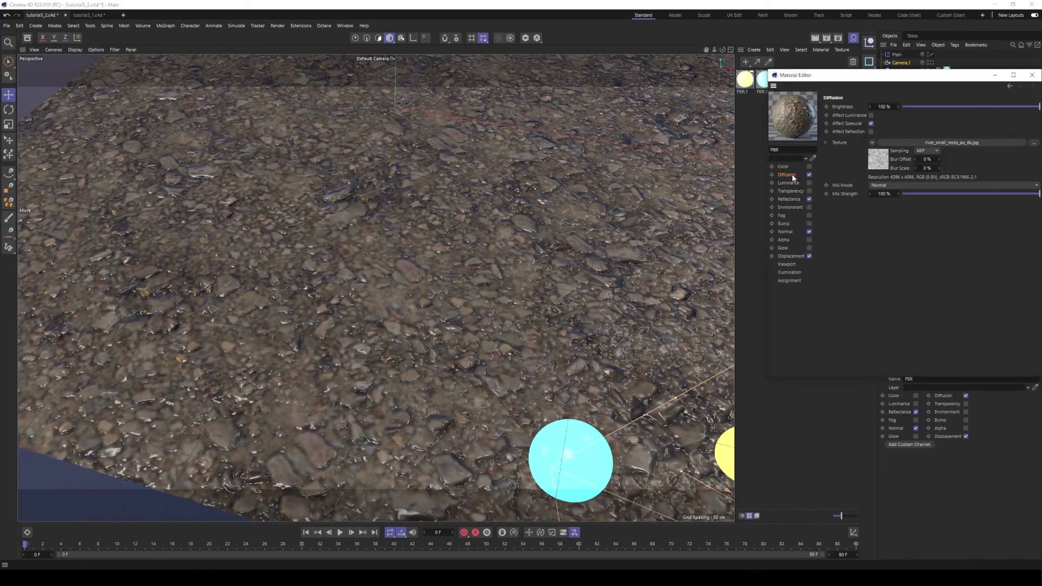
{"action": "left_click_drag", "start_coordinate": [938, 75], "coordinate": [871, 75]}
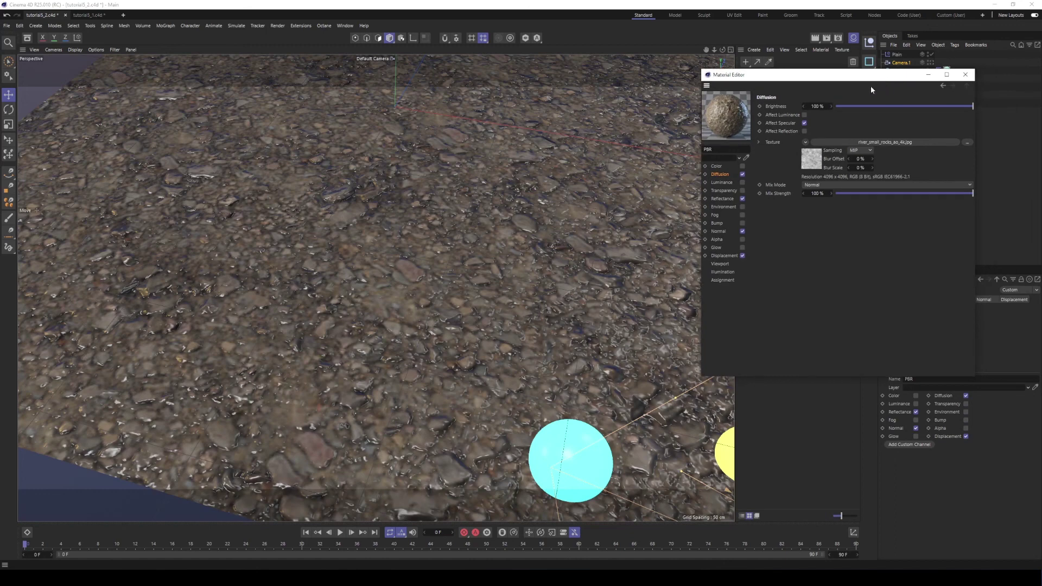
{"action": "left_click", "coordinate": [965, 79]}
{"action": "left_click_drag", "start_coordinate": [507, 364], "coordinate": [502, 314], "text": "alt"}
{"action": "left_click_drag", "start_coordinate": [362, 308], "coordinate": [376, 284], "text": "alt"}
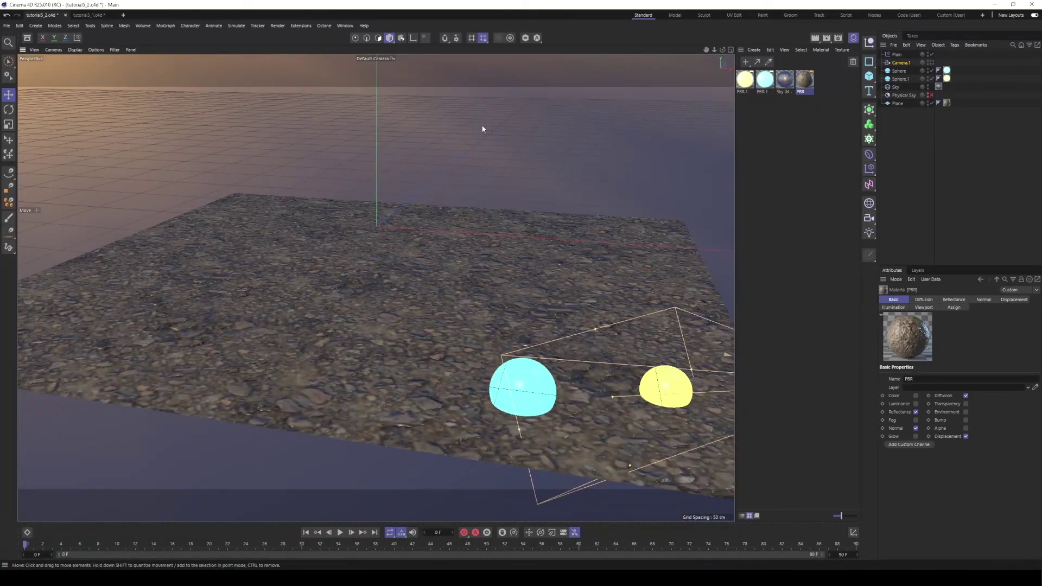